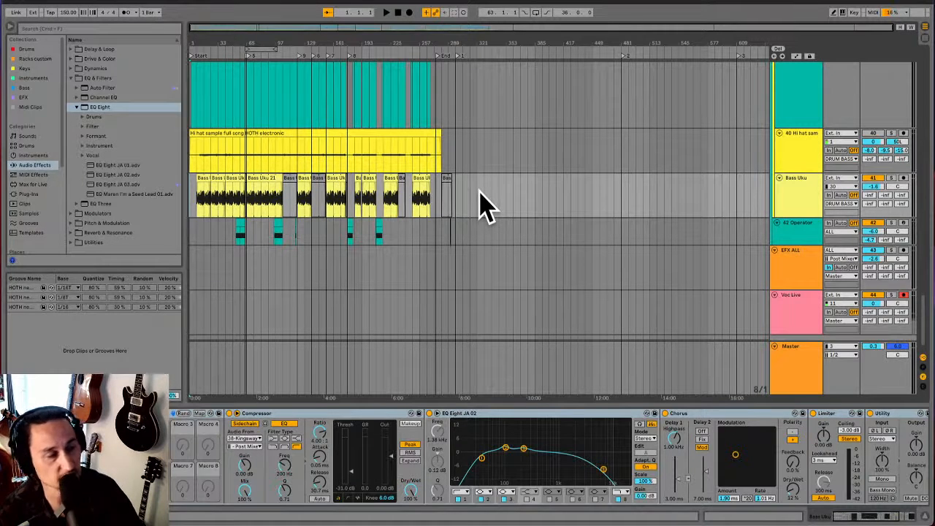
# Hide the browser and reduce the height of the Hi Hat Kingsway track
pyautogui.click(9, 28)
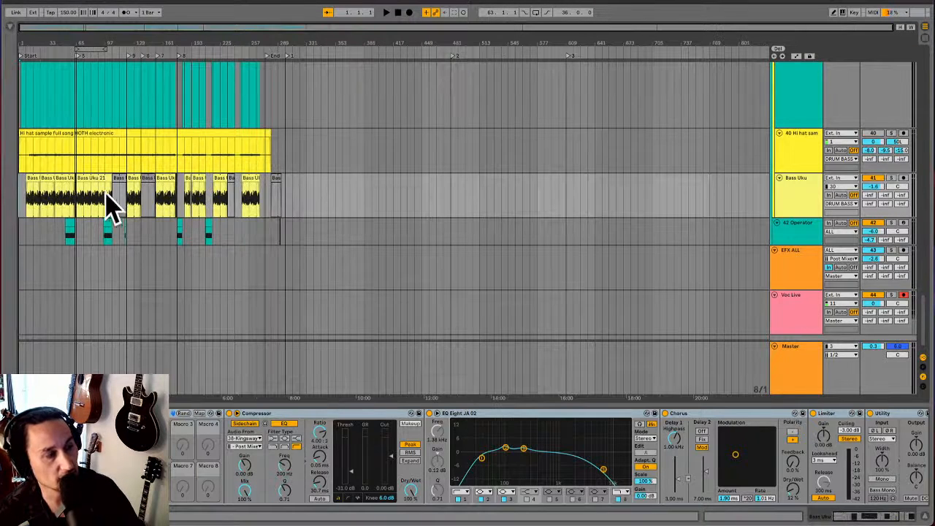
pyautogui.scroll(1, 63, 212)
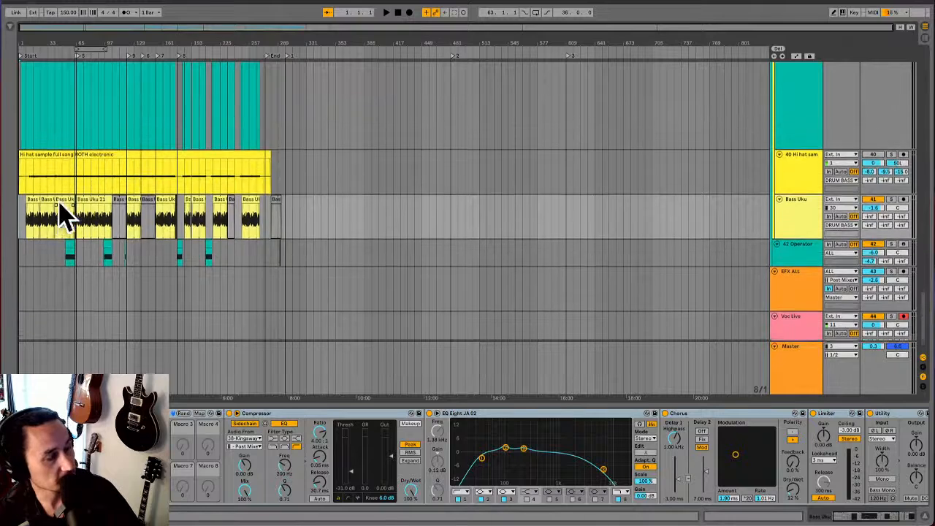
pyautogui.scroll(5, 63, 212)
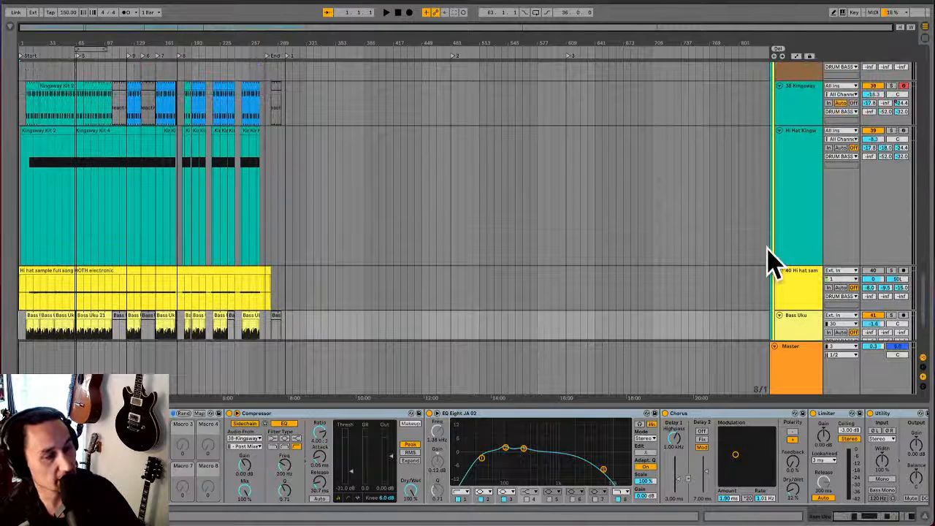
pyautogui.moveTo(793, 265); pyautogui.dragTo(802, 185)
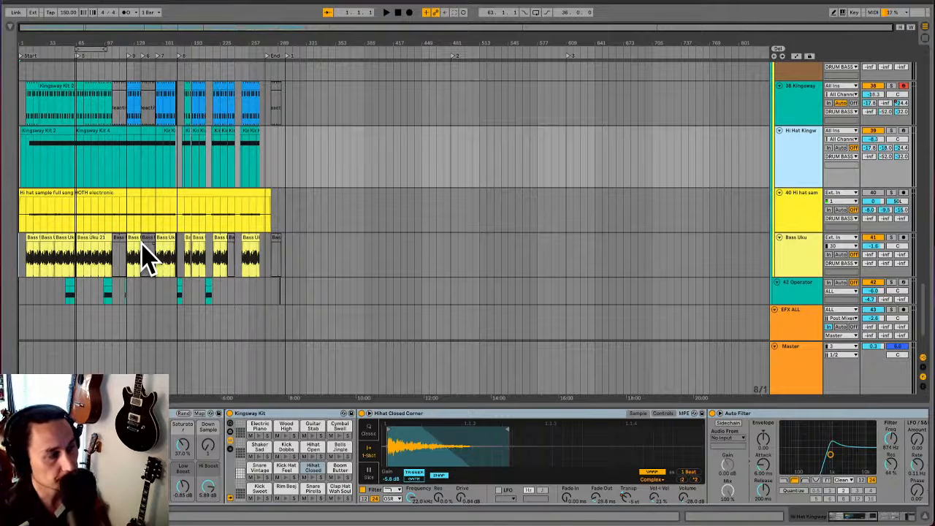
# Place the insert marker at bar 49 on the Hi Hat Kingsway track and play the song from there
pyautogui.click(100, 175)
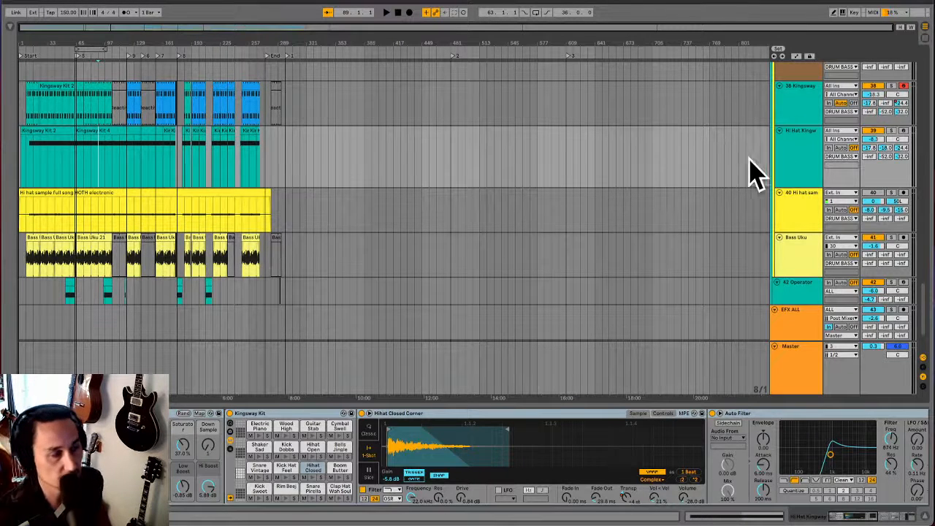
pyautogui.click(67, 176)
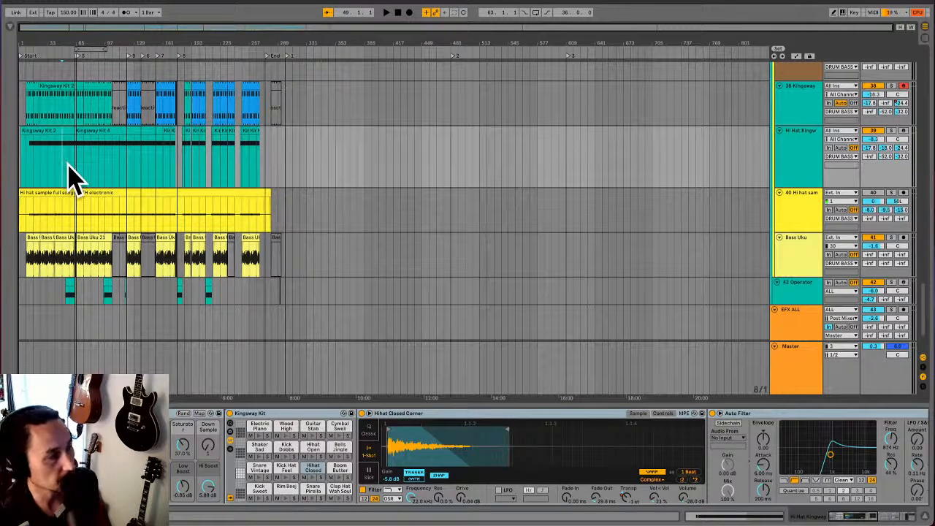
pyautogui.press('space')
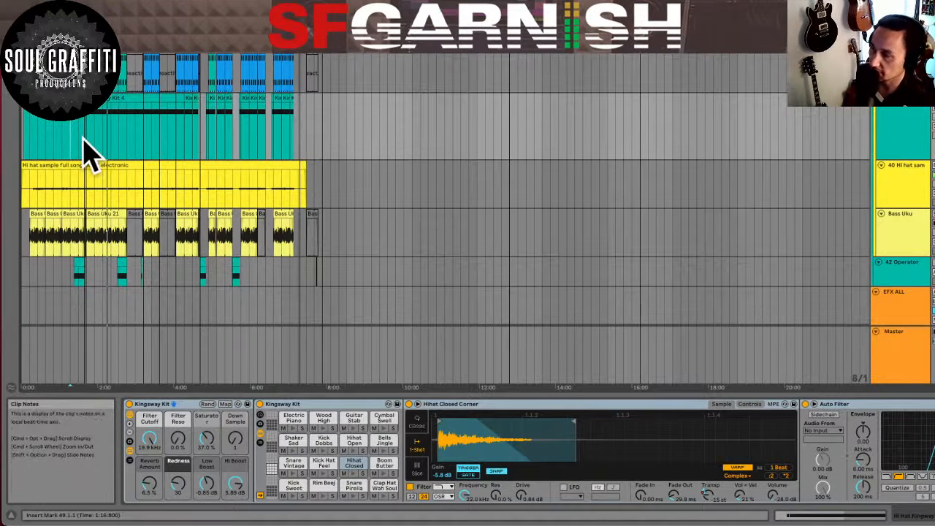
# Find the frozen Voc JA track among the vocal tracks and view its clip options for unfreezing and flattening
pyautogui.scroll(5, 84, 154)
pyautogui.scroll(5, 84, 154)
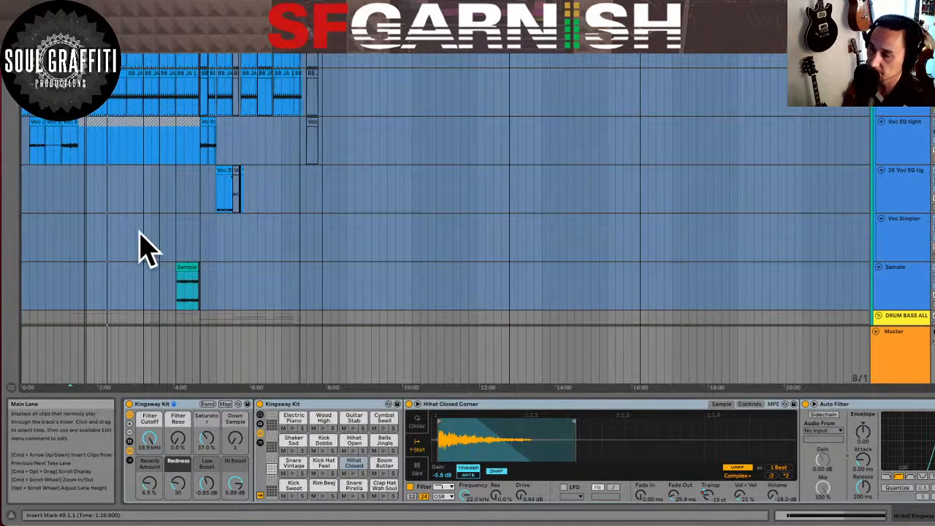
pyautogui.scroll(2, 143, 247)
pyautogui.scroll(1, 142, 247)
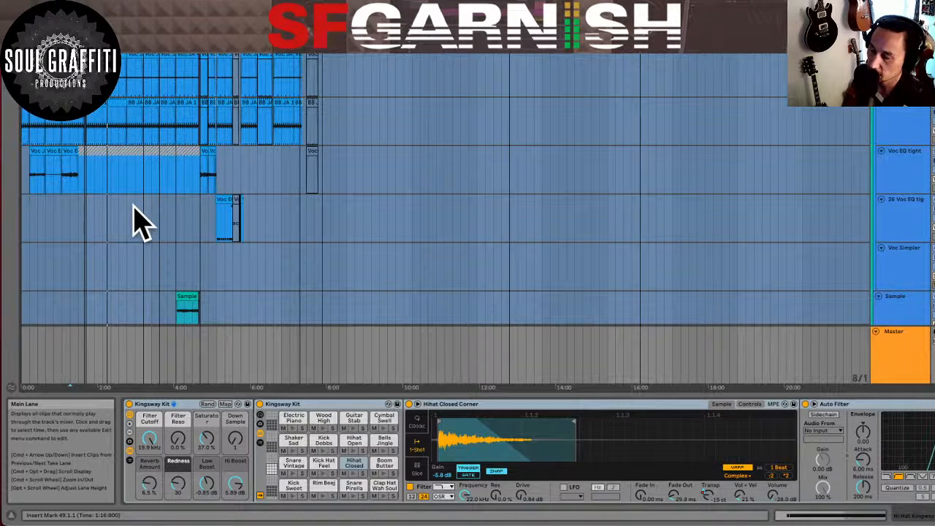
pyautogui.scroll(5, 134, 206)
pyautogui.scroll(2, 134, 206)
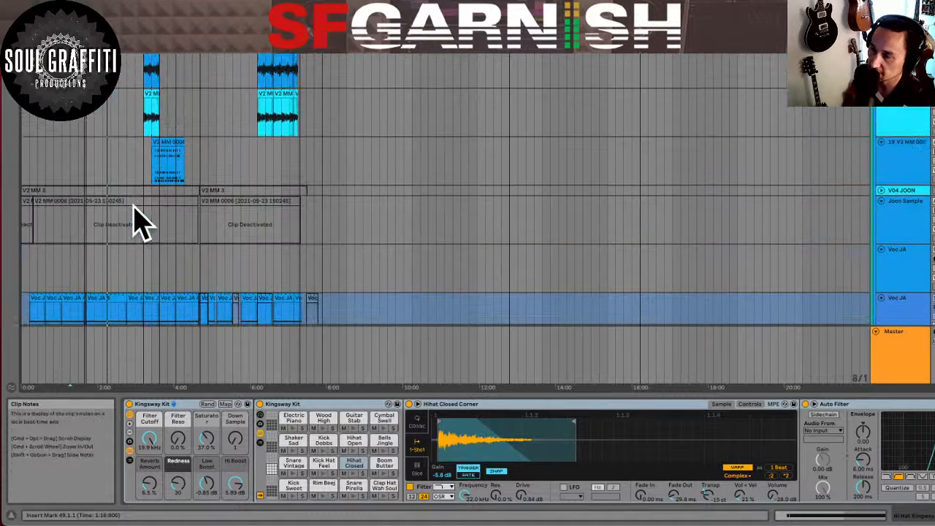
pyautogui.scroll(-5, 134, 206)
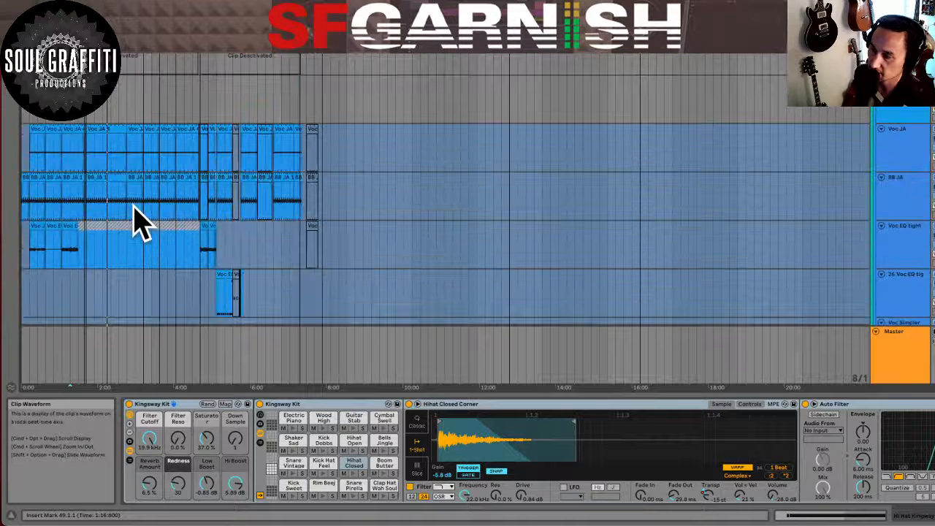
pyautogui.click(132, 143)
pyautogui.rightClick(133, 145)
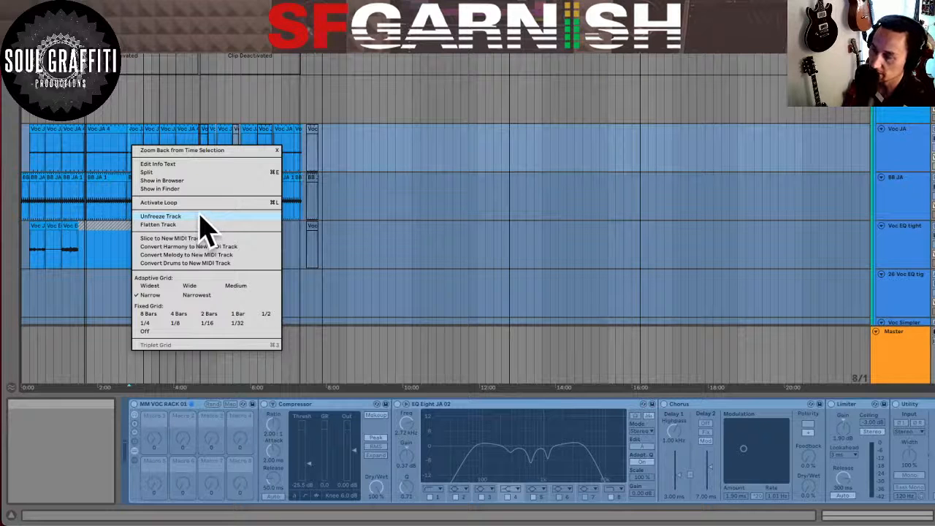
pyautogui.click(115, 147)
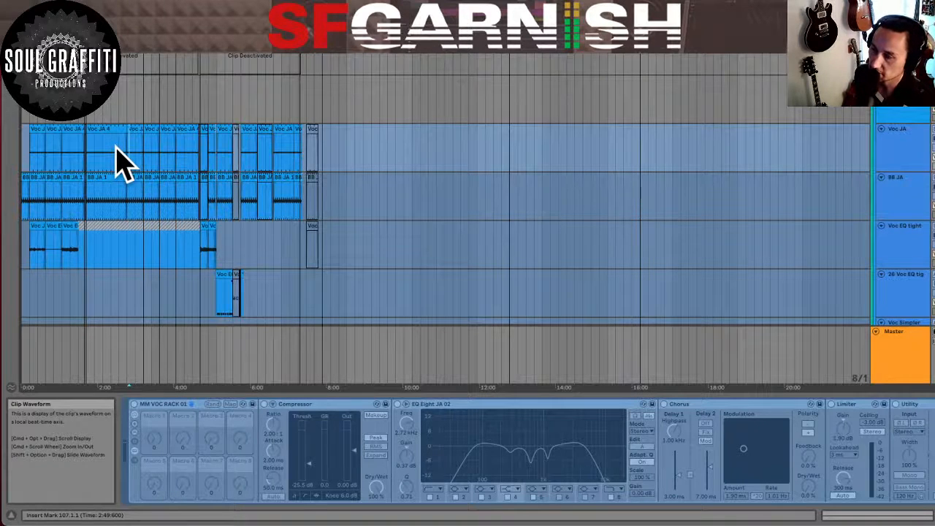
# View the device chains of the Drum Sampler and 38 Kingsway tracks
pyautogui.scroll(-5, 123, 162)
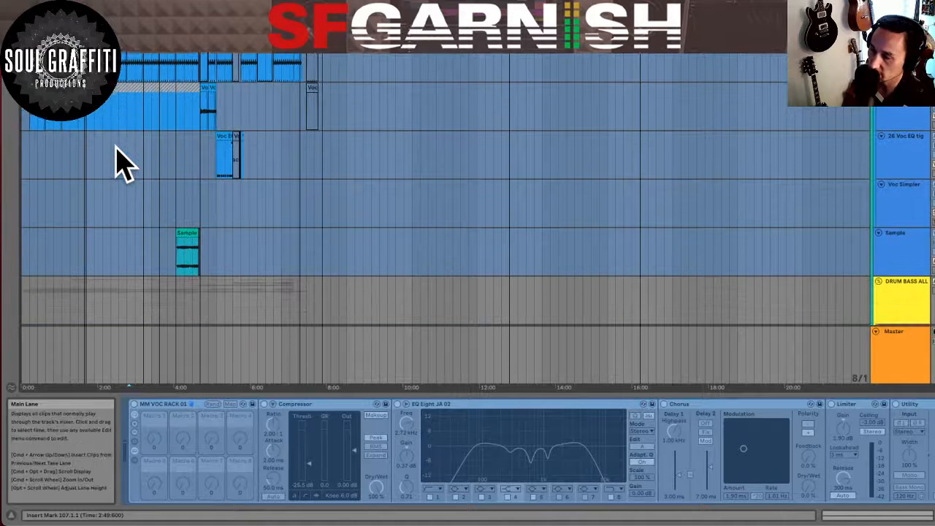
pyautogui.scroll(-5, 121, 161)
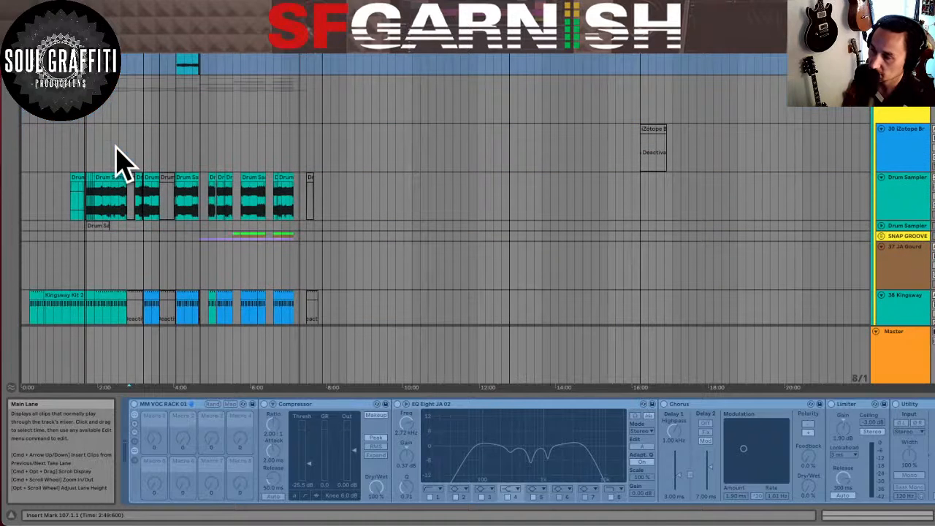
pyautogui.click(109, 211)
pyautogui.scroll(-2, 100, 202)
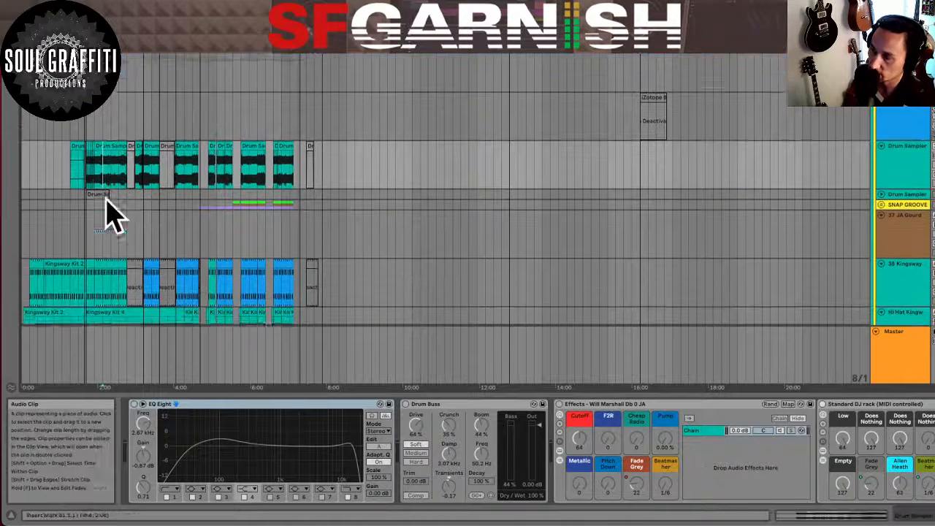
pyautogui.scroll(-3, 108, 213)
pyautogui.click(108, 210)
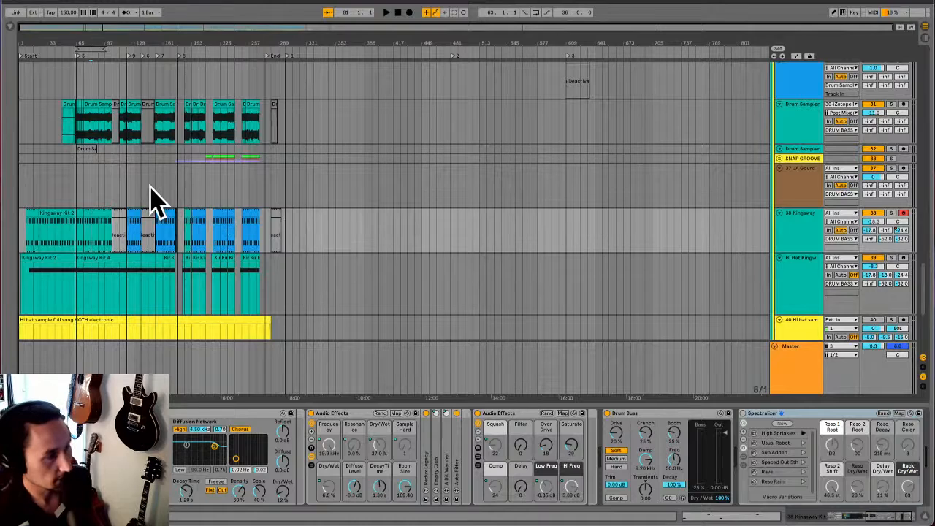
# Show the per-track CPU load meters in the Session View mixer and check them across the tracks
pyautogui.press('Tab')
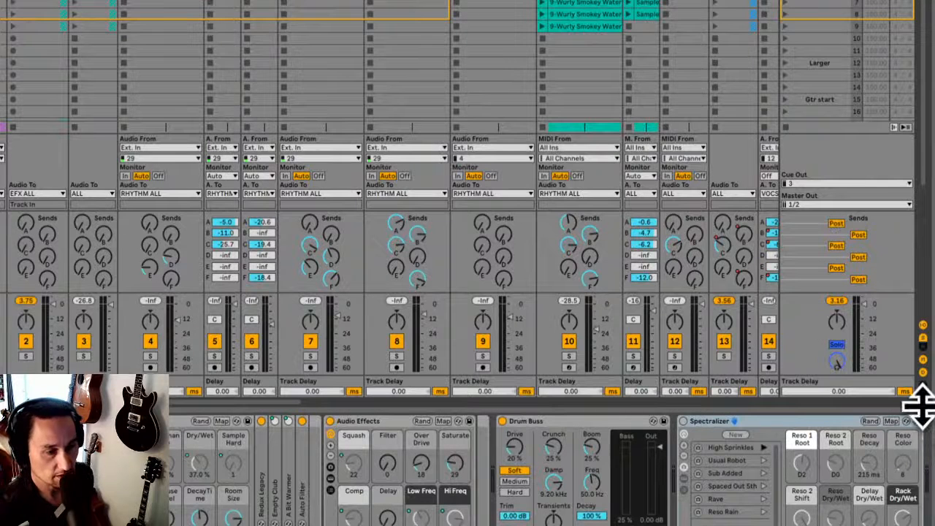
pyautogui.click(922, 398)
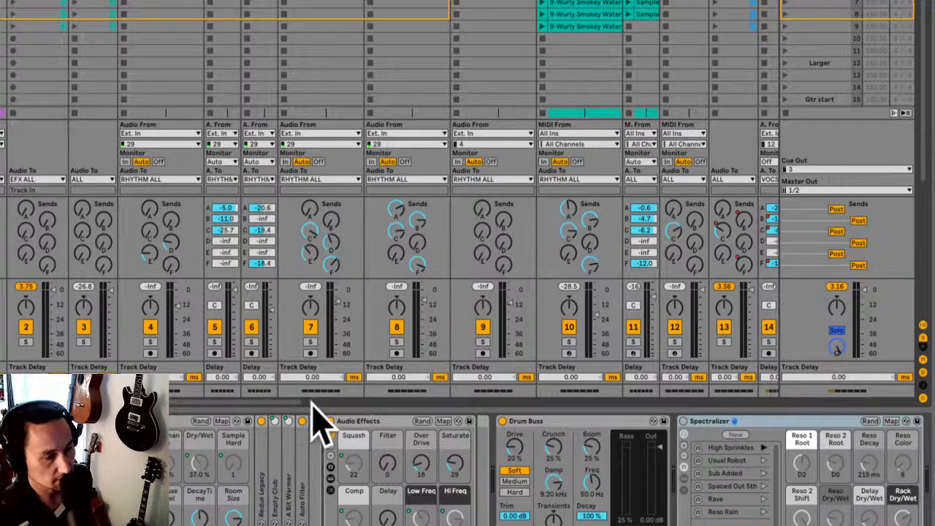
pyautogui.hscroll(5, 293, 402)
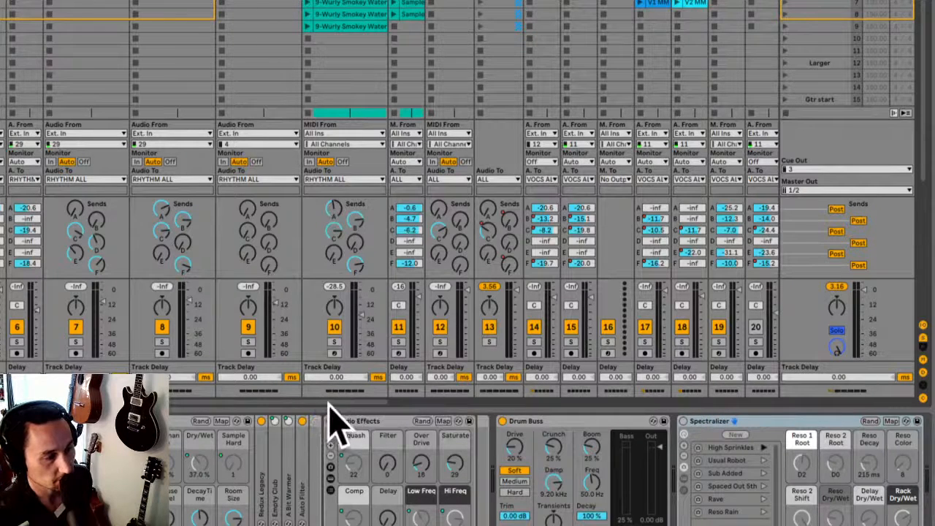
pyautogui.press('space')
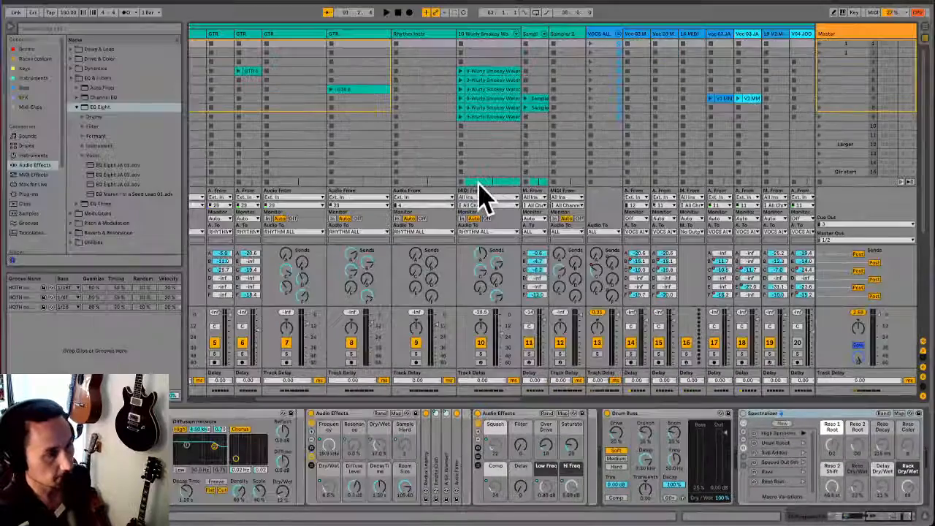
# Collapse the enlarged EQ Eight display on the 10 Wurly Smokey Water track and return to Arrangement View
pyautogui.click(494, 35)
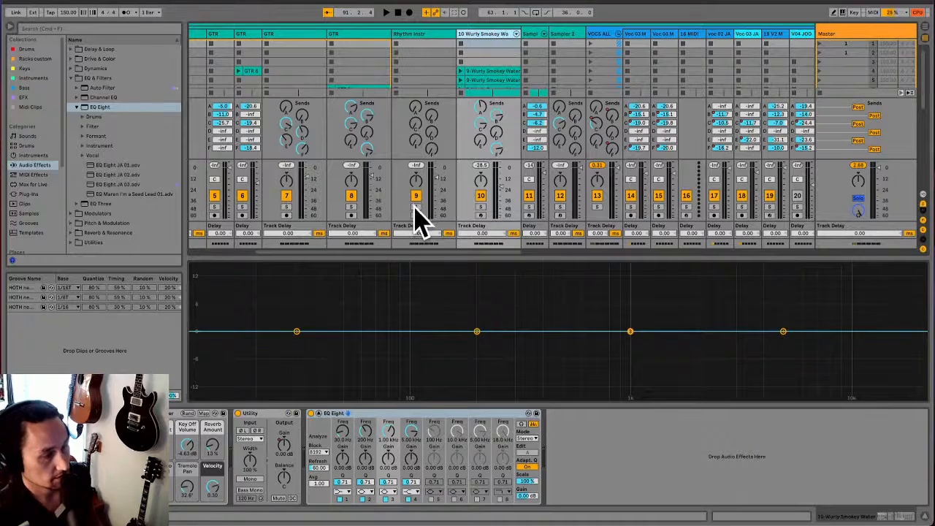
pyautogui.click(320, 423)
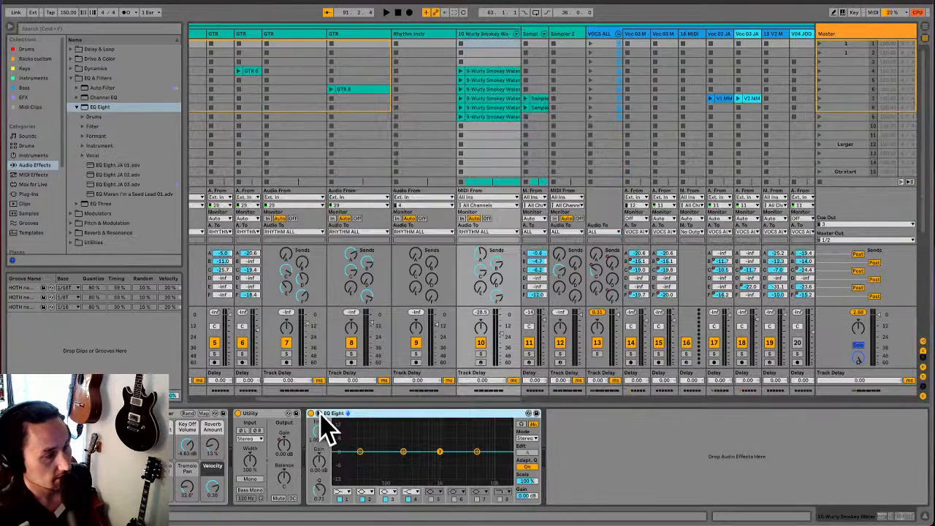
pyautogui.press('Tab')
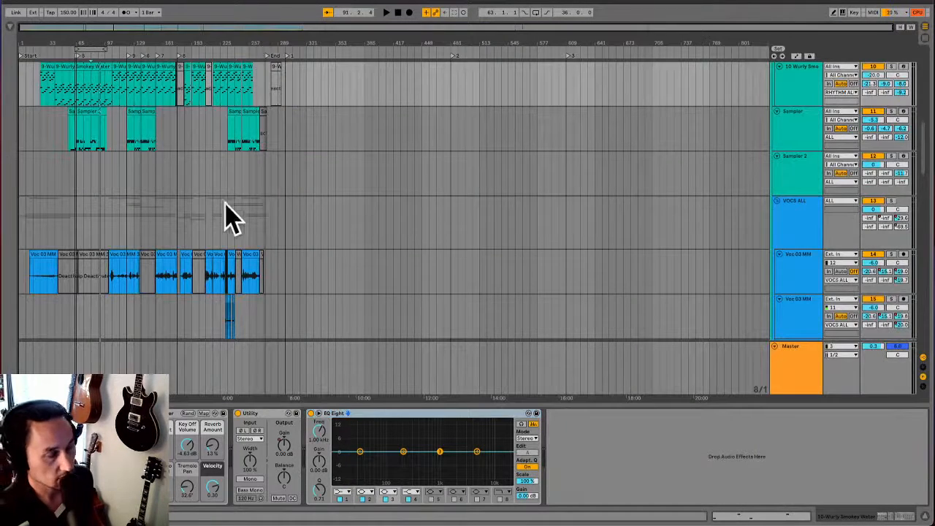
# Solo the 10 Wurly Smokey Water track and play it from bar 145
pyautogui.scroll(3, 146, 168)
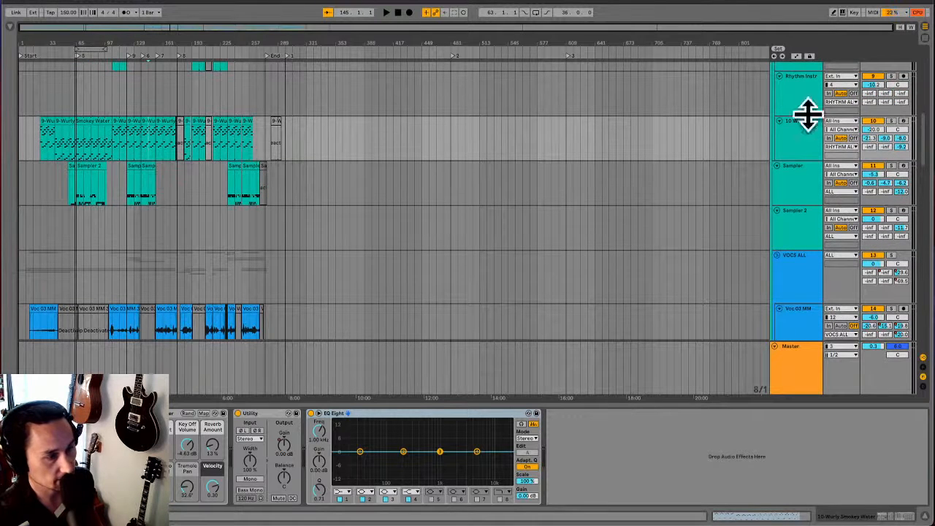
pyautogui.click(891, 121)
pyautogui.press('space')
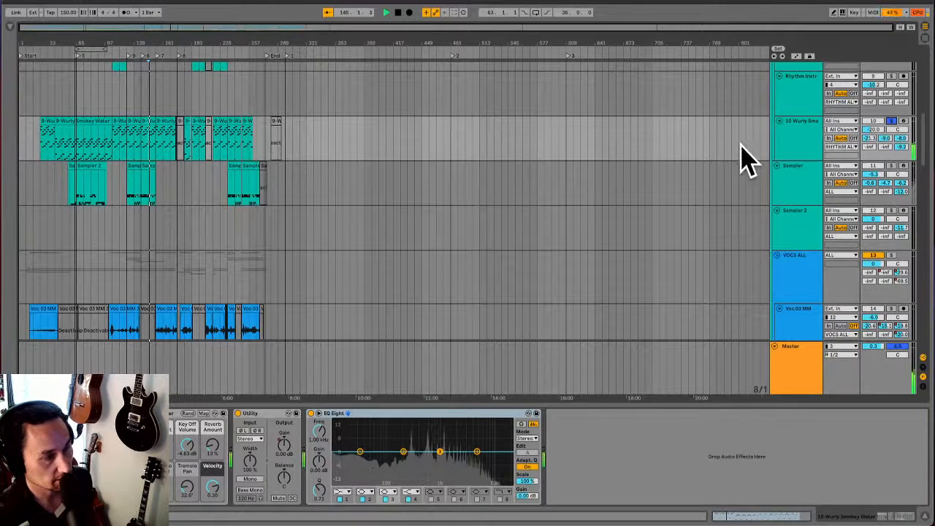
# In Session View, expand the EQ Eight display of the 10 Wurly Smokey Water track and enlarge it over most of the mixer
pyautogui.press('Tab')
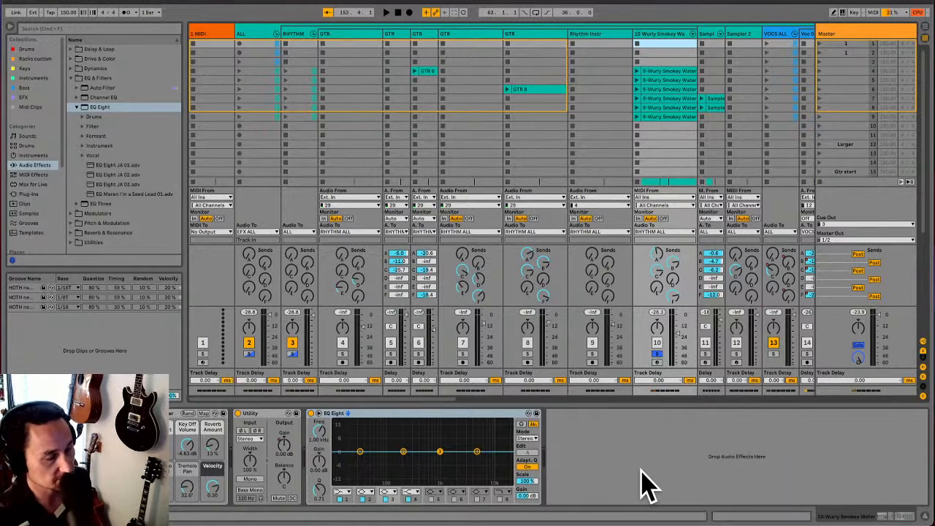
pyautogui.click(413, 413)
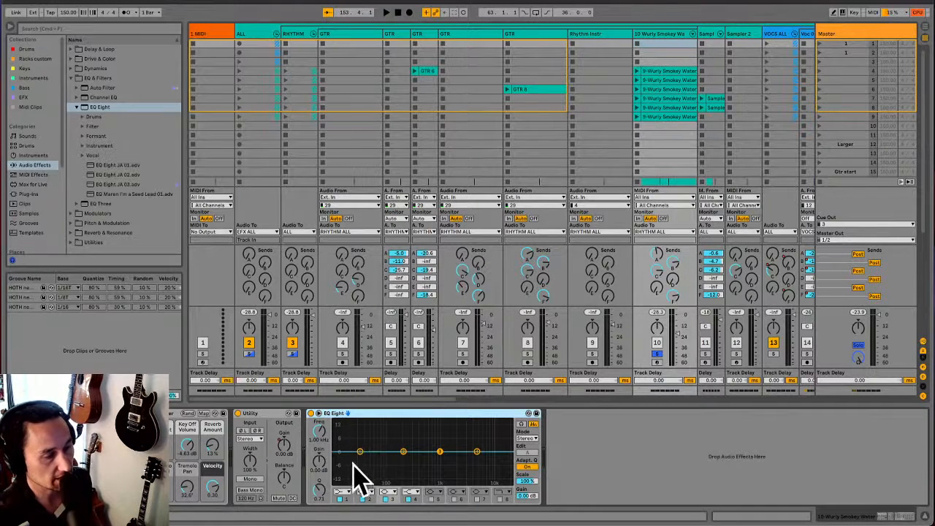
pyautogui.click(318, 414)
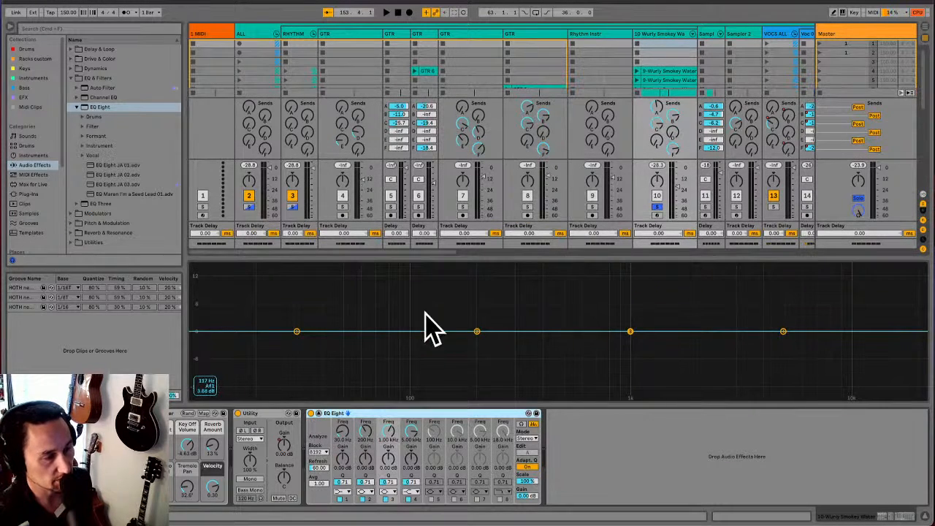
pyautogui.moveTo(507, 255); pyautogui.dragTo(475, 87)
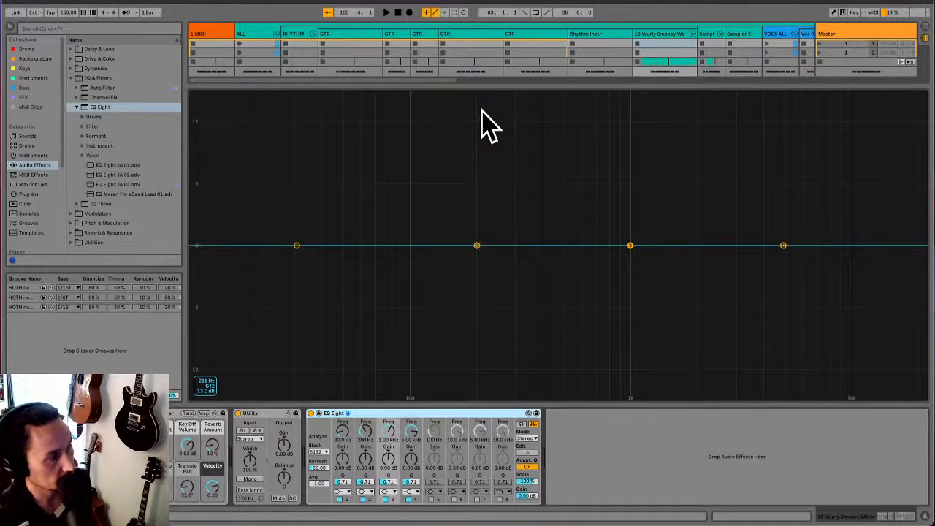
# Check the enlarged EQ Eight display in Arrangement View and return to Session View
pyautogui.press('Tab')
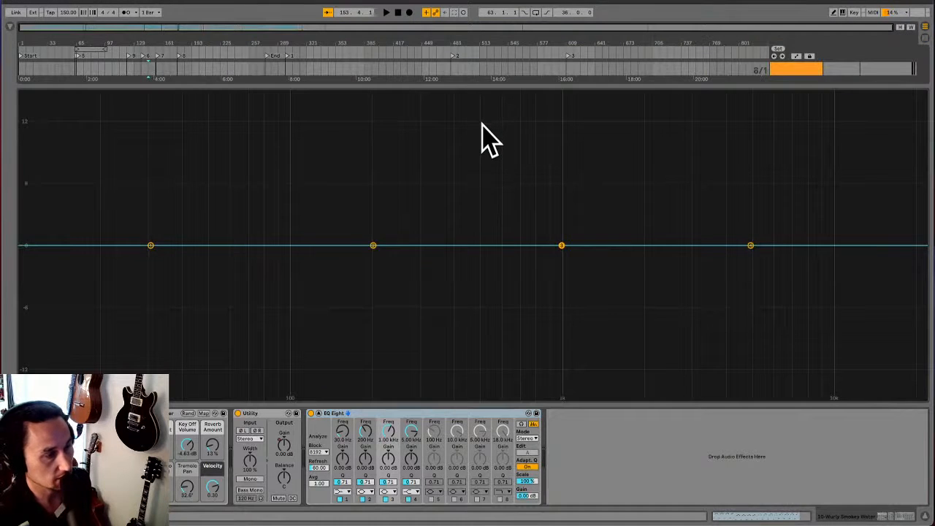
pyautogui.press('Tab')
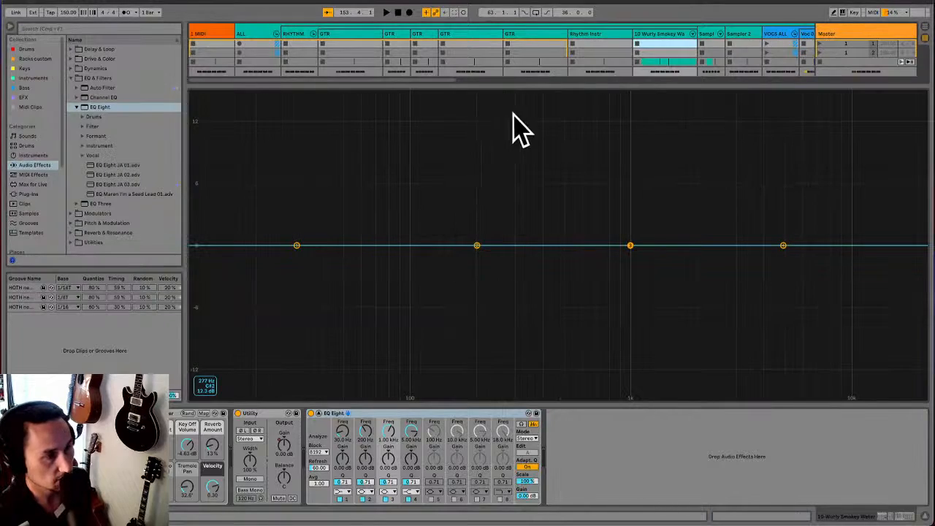
# Shrink the EQ Eight display to reveal the track 10 mixer controls, toggle its solo off and on, and enlarge the display again
pyautogui.moveTo(533, 86); pyautogui.dragTo(547, 309)
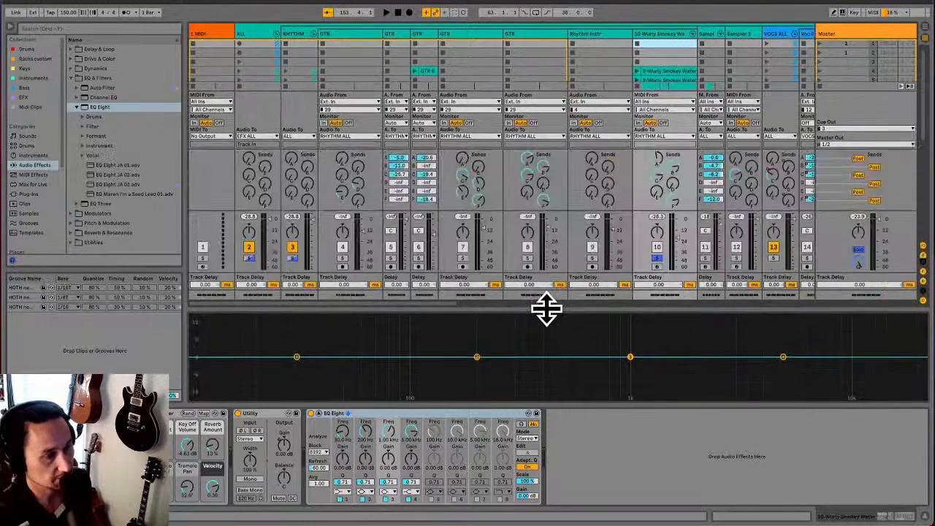
pyautogui.click(657, 259)
pyautogui.click(657, 259)
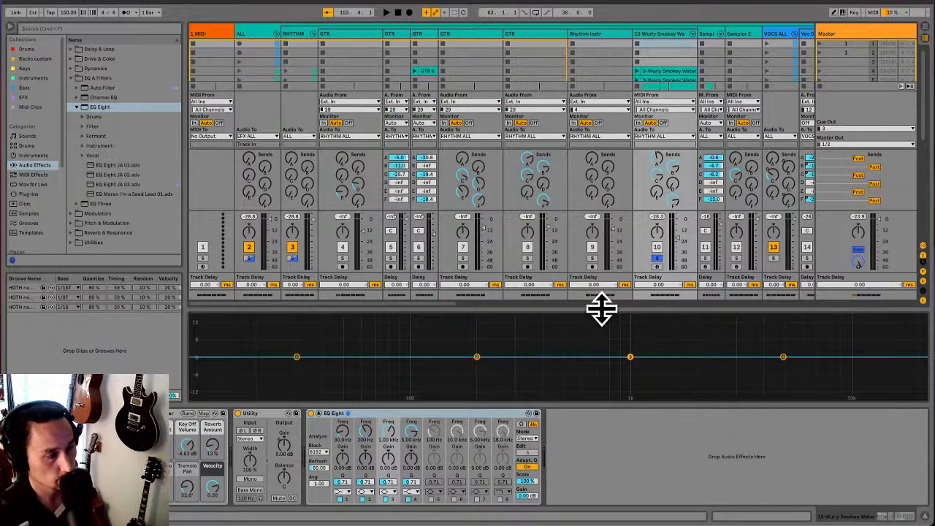
pyautogui.moveTo(601, 309); pyautogui.dragTo(607, 110)
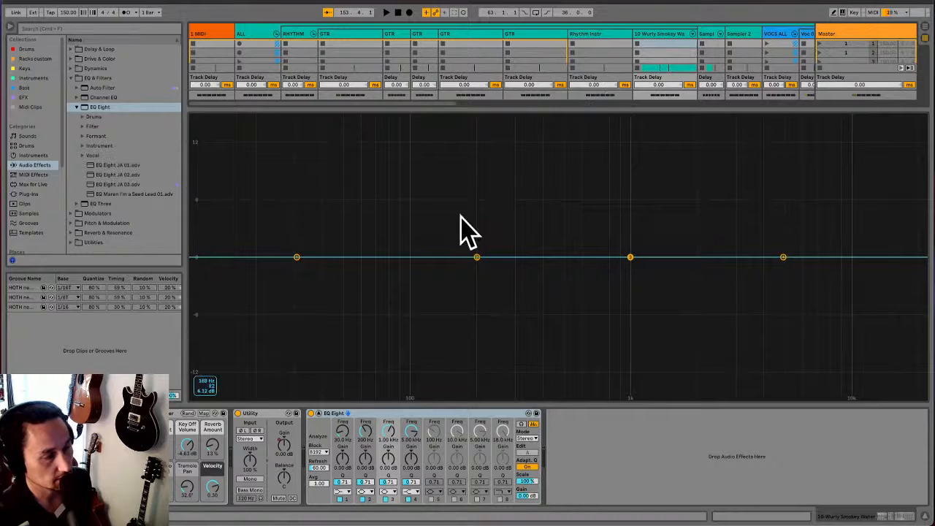
# Play the Wurly track, switch EQ Eight's band 1 to the gentler low-cut filter, and raise its frequency to about 214 Hz with Q 0.85
pyautogui.press('space')
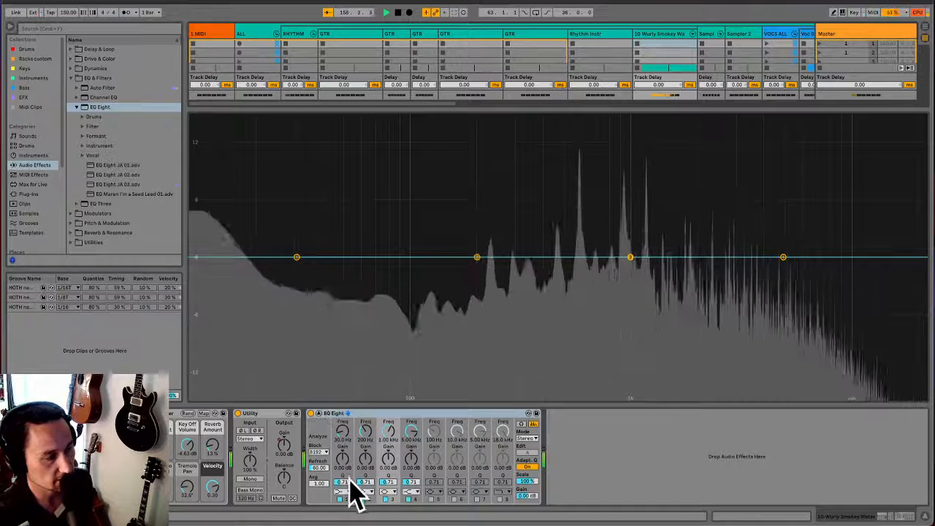
pyautogui.press('space')
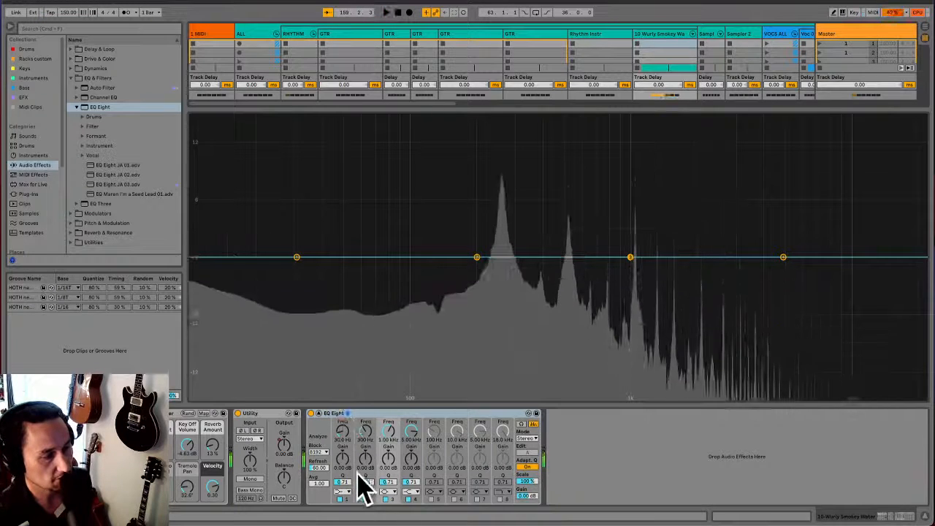
pyautogui.click(348, 491)
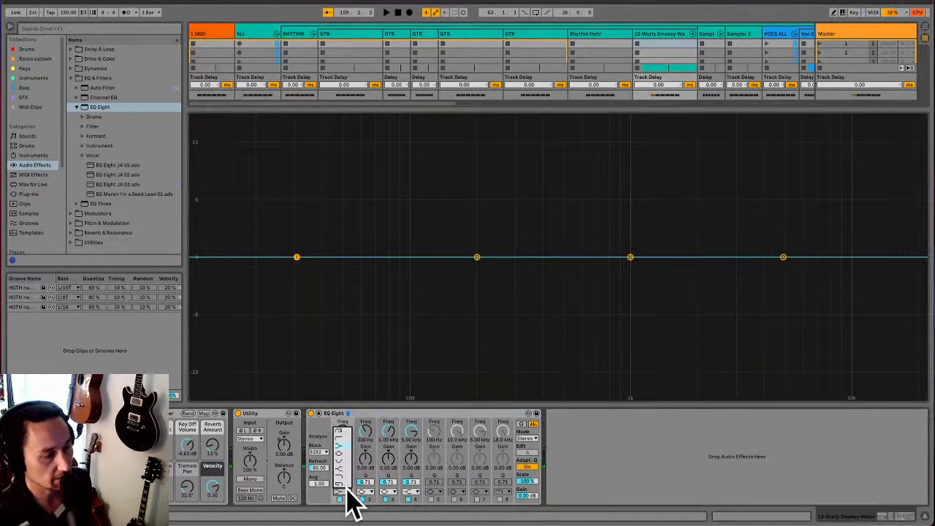
pyautogui.click(347, 445)
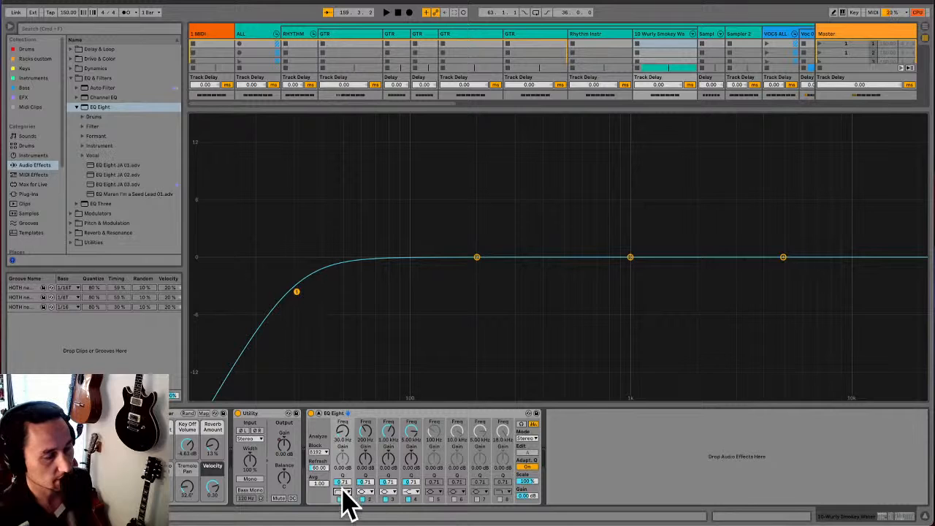
pyautogui.press('space')
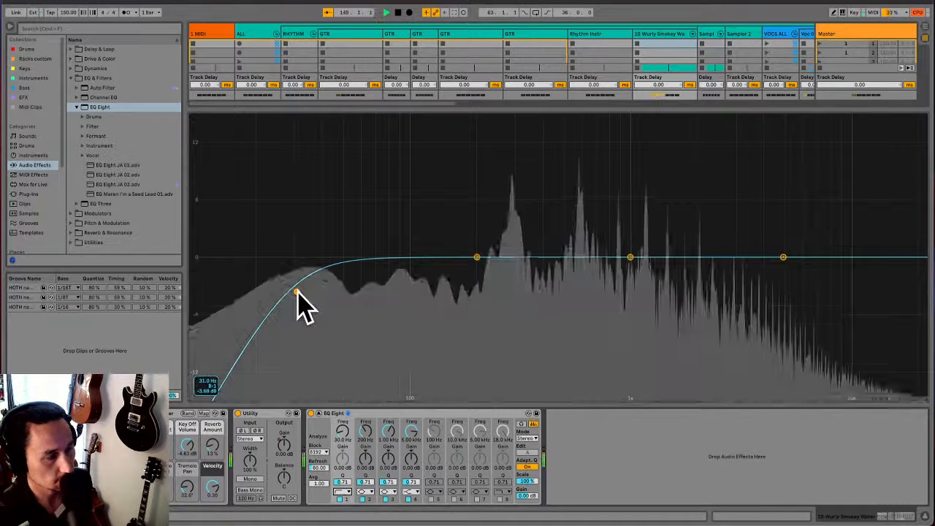
pyautogui.moveTo(296, 292); pyautogui.dragTo(485, 280)
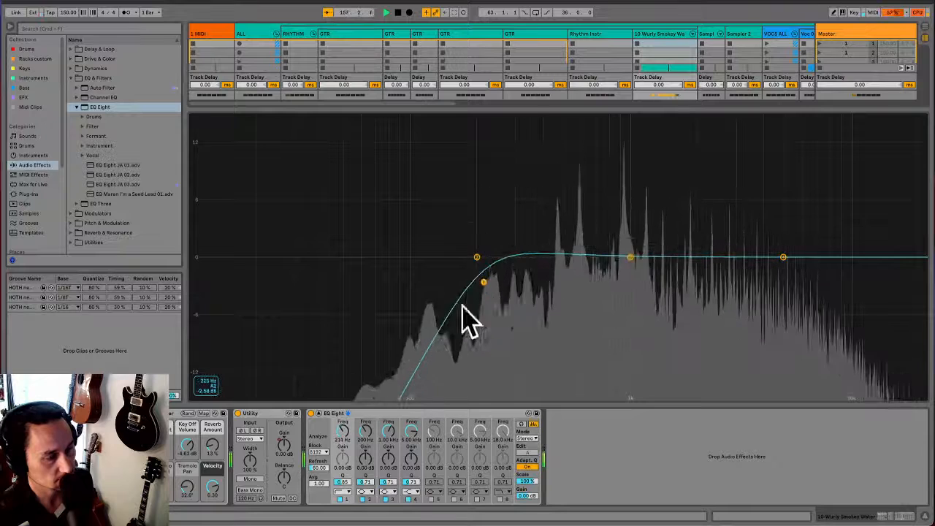
# Change band 1 to the steepest low-cut filter, set it to about 245 Hz with Q 0.67, and listen to the result
pyautogui.click(342, 491)
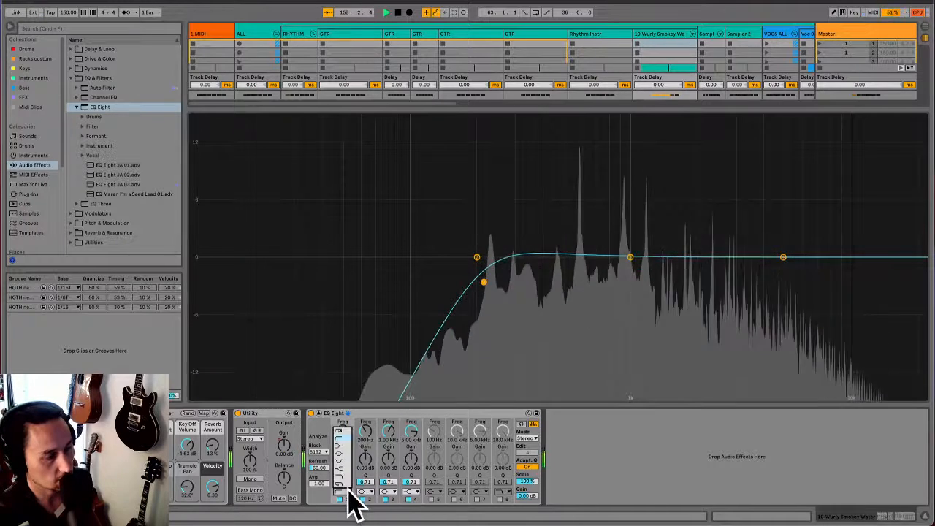
pyautogui.click(345, 432)
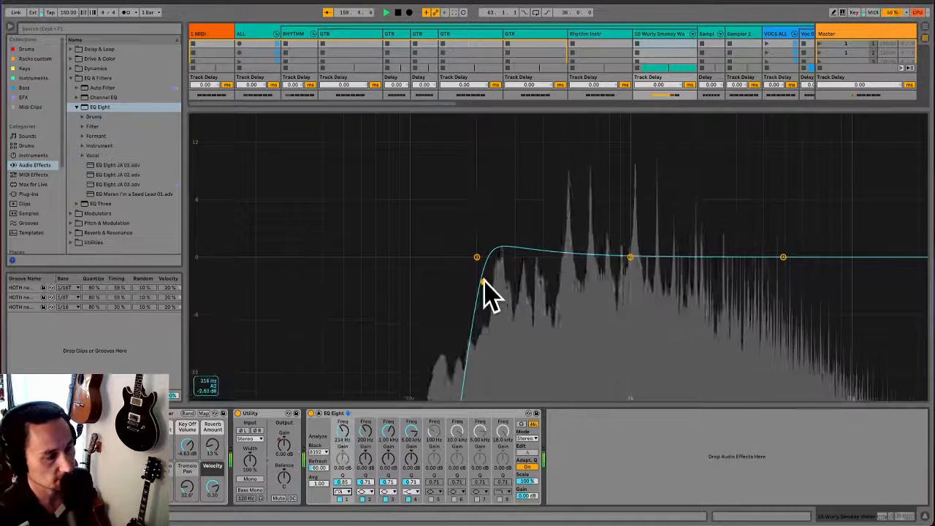
pyautogui.moveTo(483, 280)
pyautogui.mouseDown()
pyautogui.moveTo(461, 292)
pyautogui.moveTo(463, 267)
pyautogui.moveTo(461, 292)
pyautogui.moveTo(498, 289)
pyautogui.mouseUp()
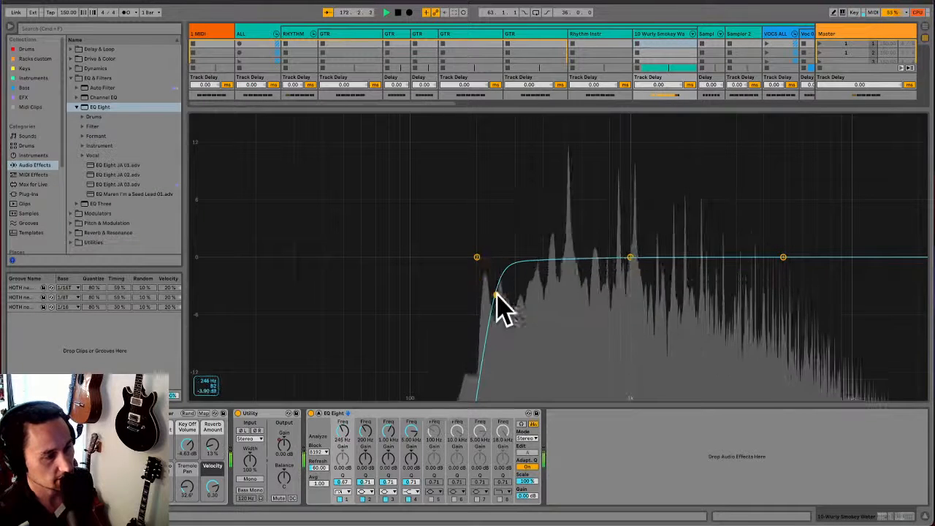
pyautogui.press('space')
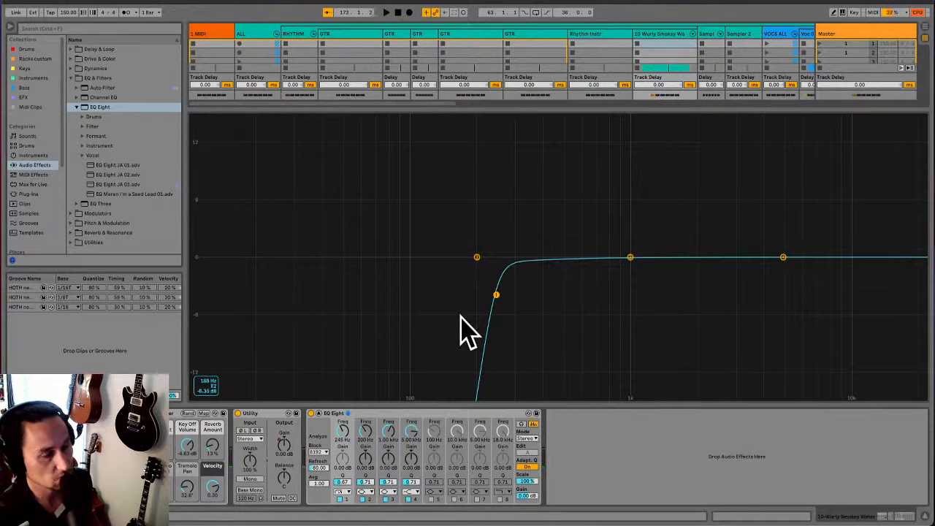
pyautogui.press('space')
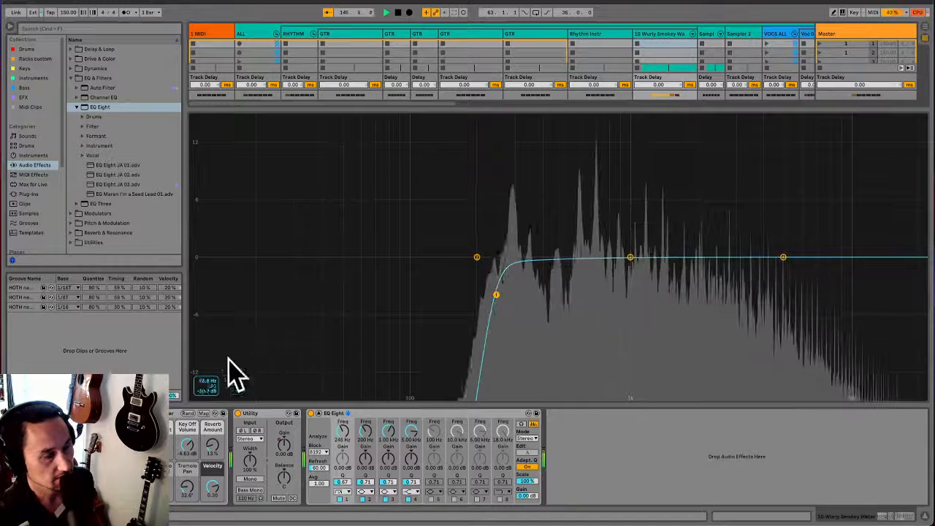
pyautogui.press('space')
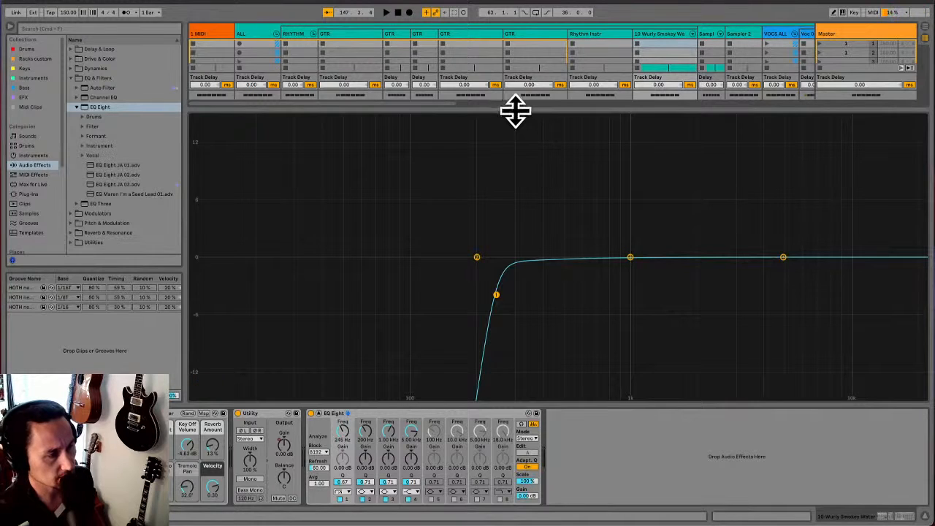
# Shrink the EQ Eight display, then freeze the 10 Wurly Smokey Water track from its selected clips in Arrangement View
pyautogui.moveTo(516, 111); pyautogui.dragTo(524, 360)
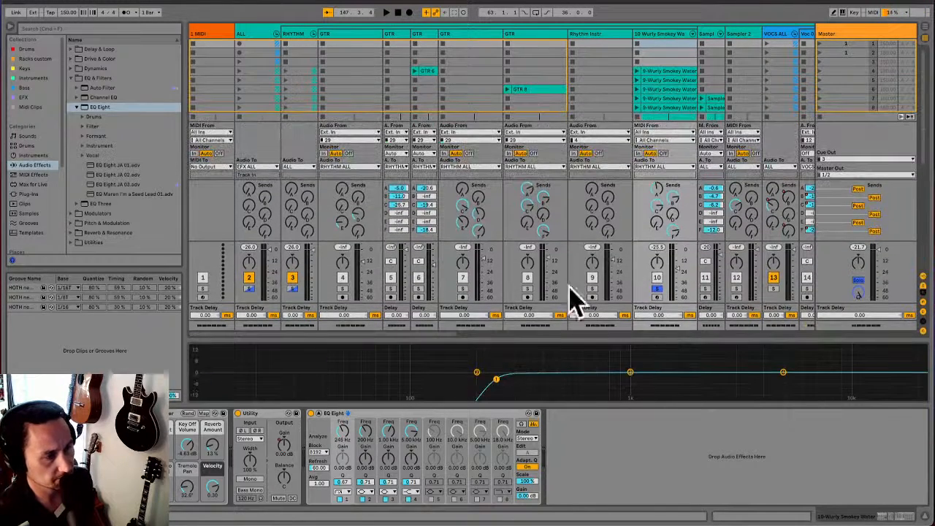
pyautogui.click(662, 34)
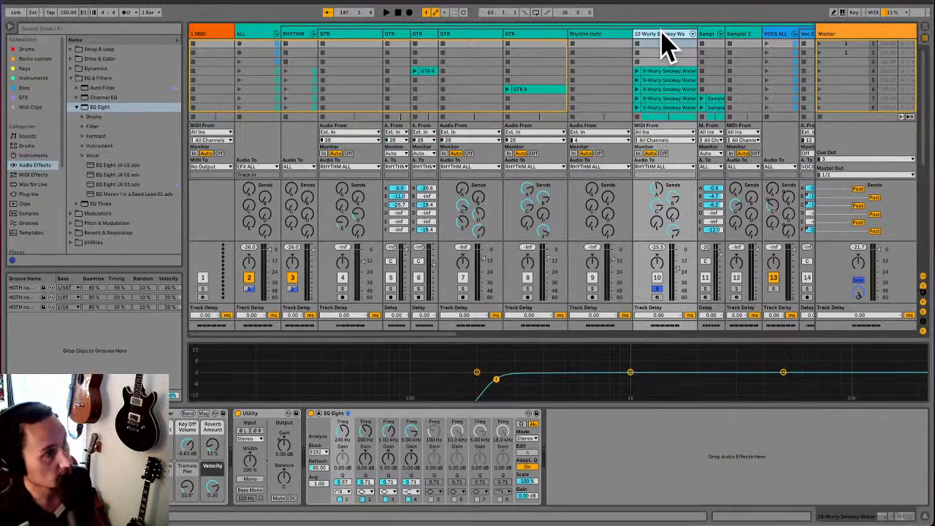
pyautogui.press('Tab')
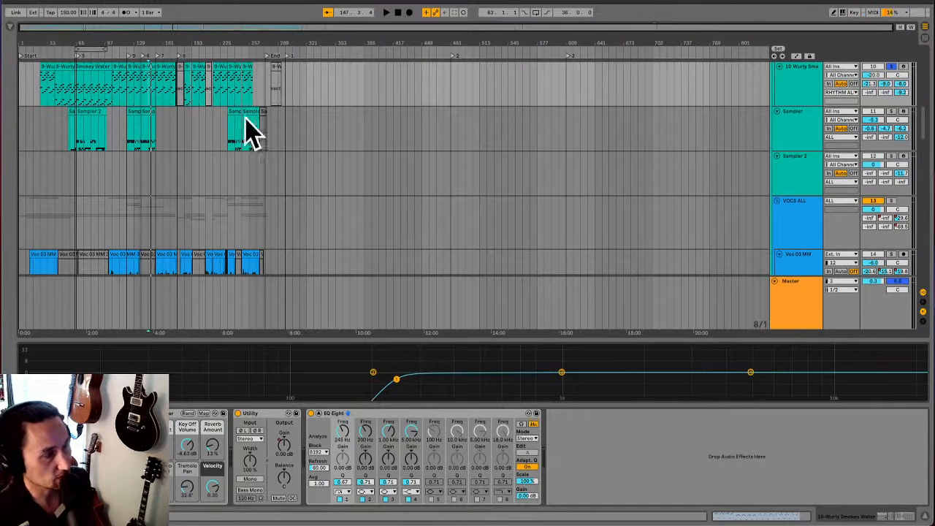
pyautogui.scroll(2, 232, 73)
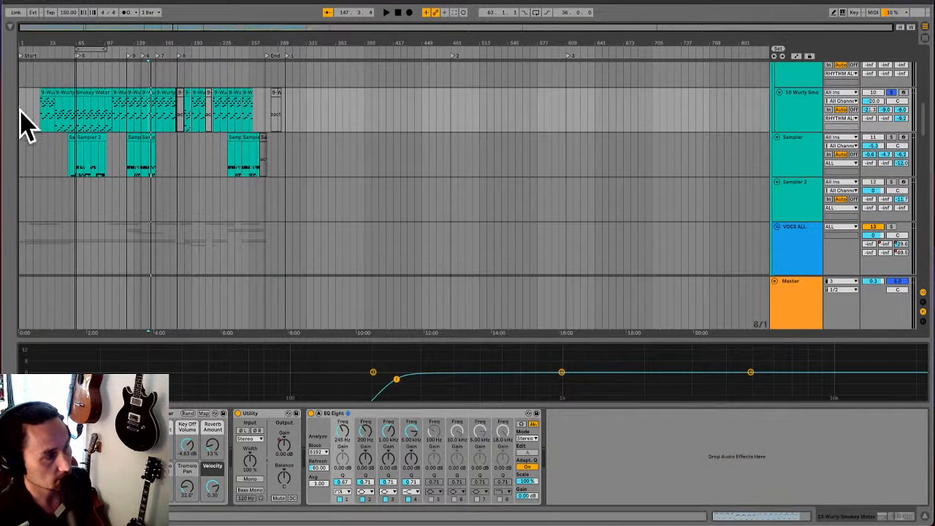
pyautogui.moveTo(25, 121); pyautogui.dragTo(358, 99)
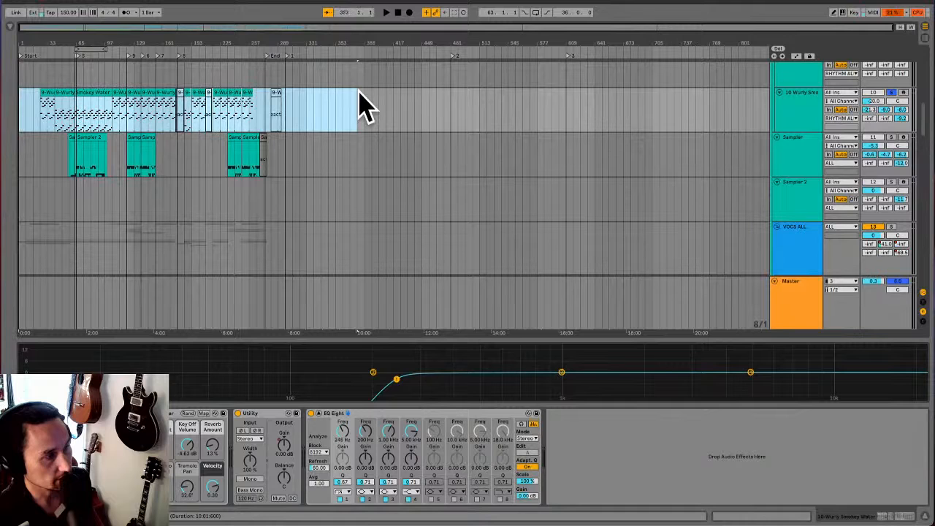
pyautogui.rightClick(236, 108)
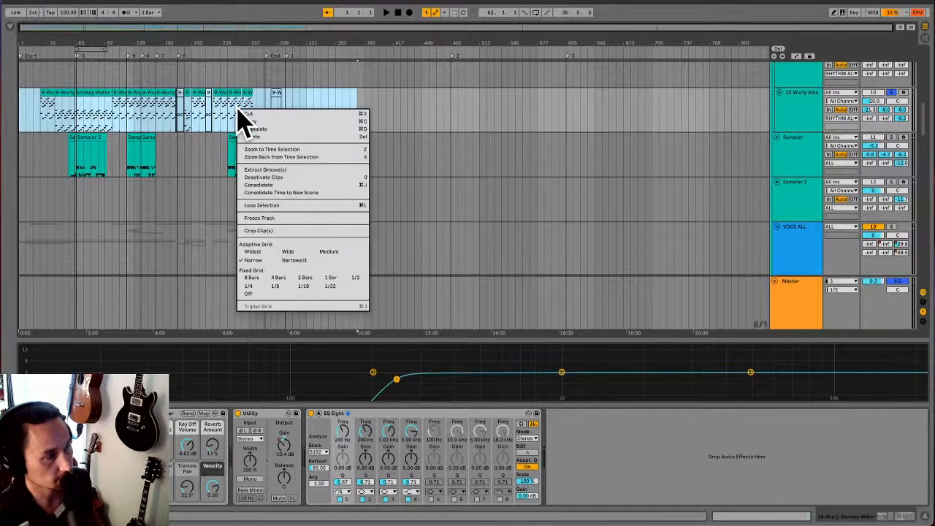
pyautogui.click(310, 218)
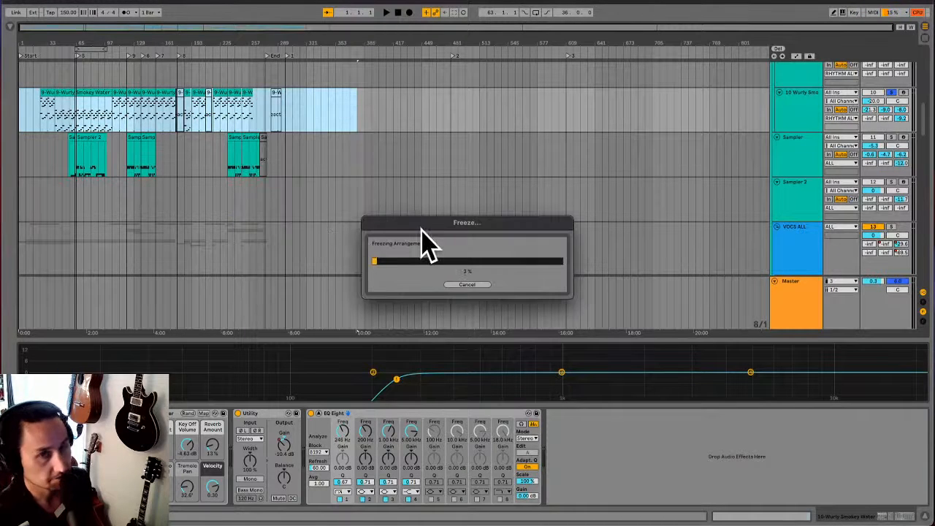
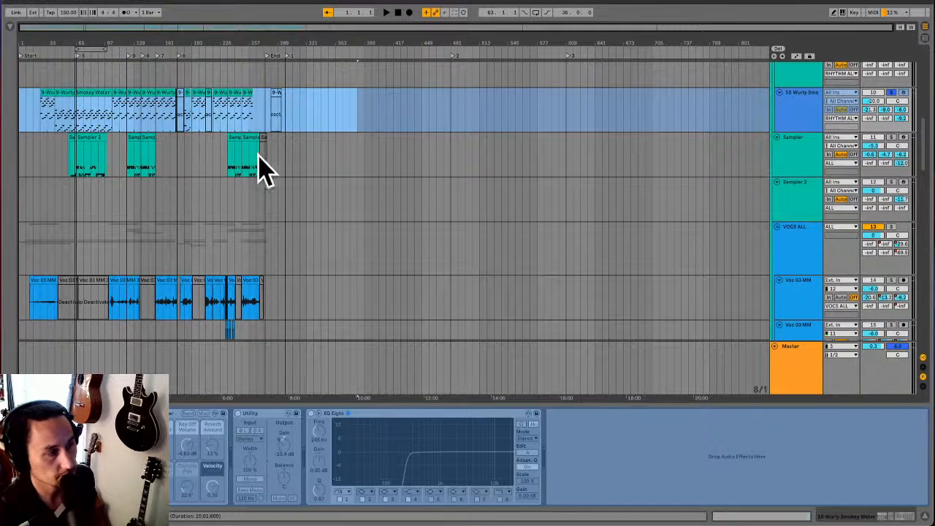
# Play the song from bar 105 and bring the drum and bass tracks into view in Session View
pyautogui.click(71, 198)
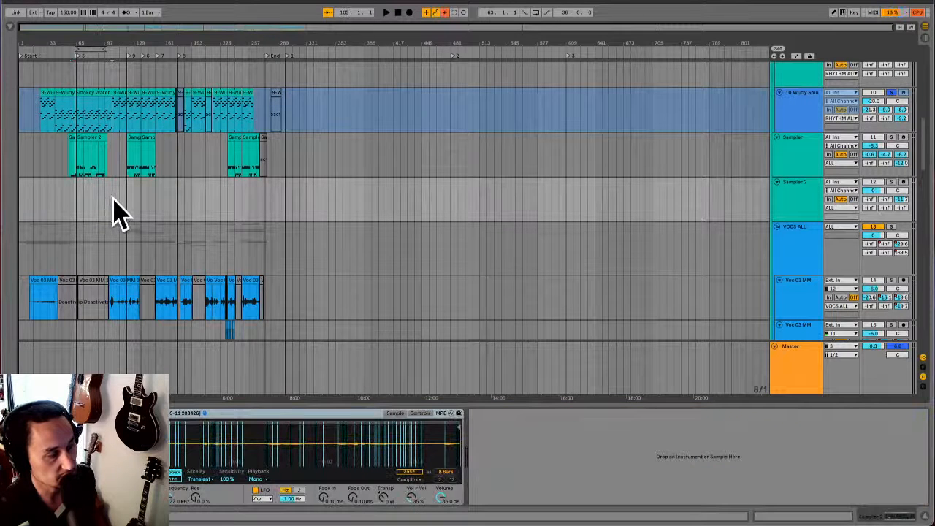
pyautogui.press('space')
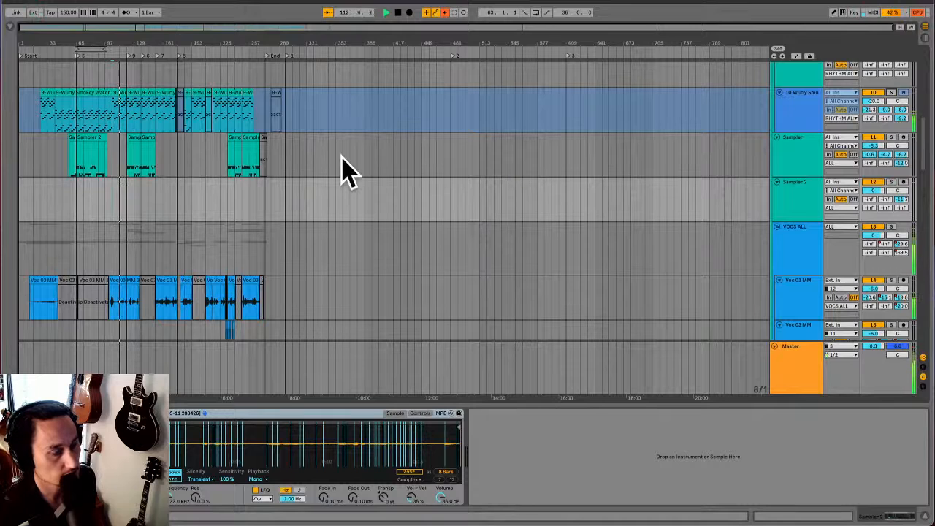
pyautogui.press('Tab')
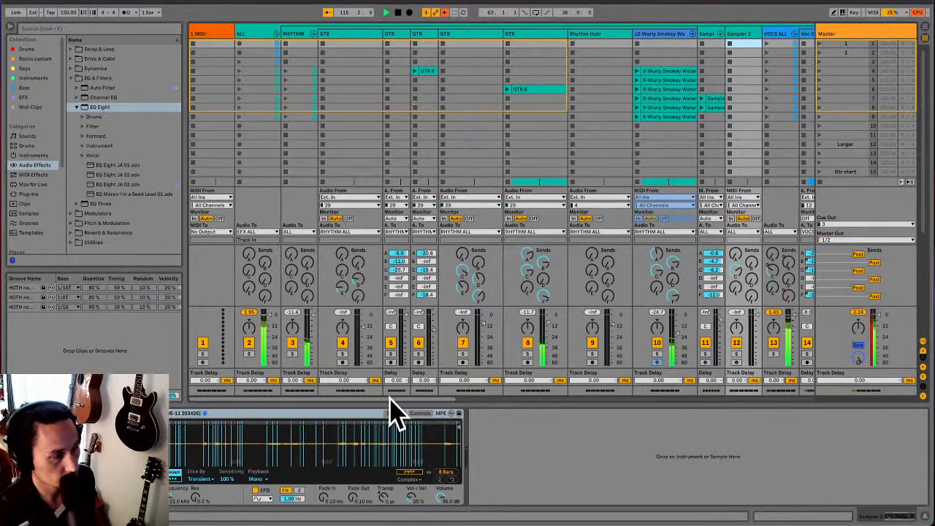
pyautogui.moveTo(390, 401); pyautogui.dragTo(769, 400)
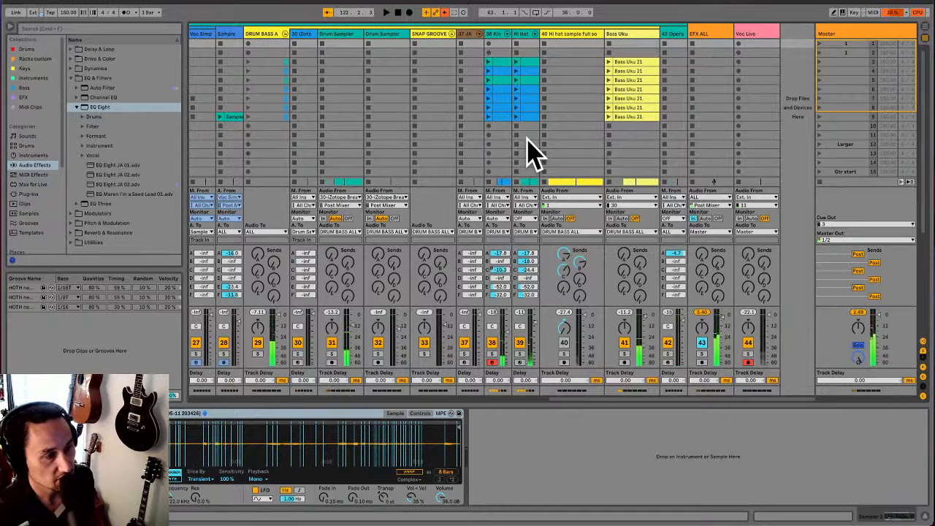
# Compare the device chains of track 38 and the Hi Hat track
pyautogui.click(499, 34)
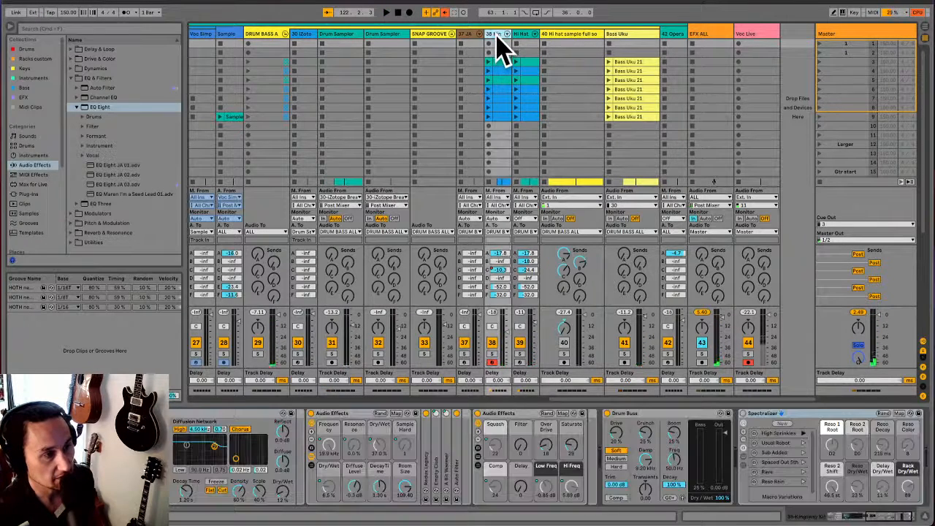
pyautogui.click(525, 34)
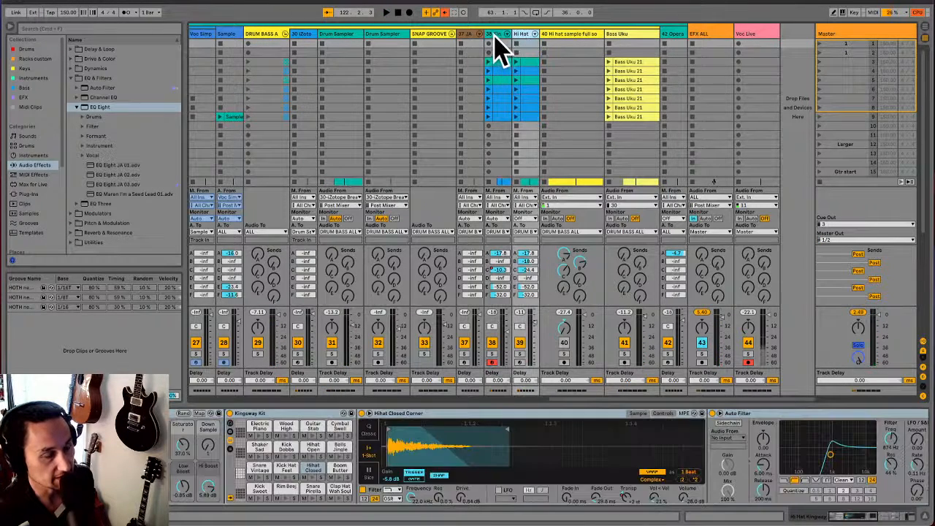
pyautogui.click(494, 35)
pyautogui.click(524, 35)
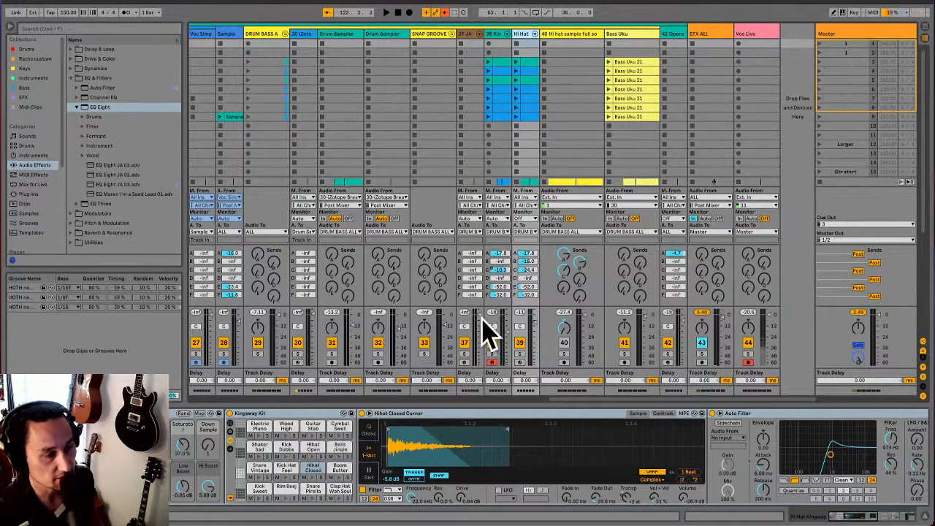
pyautogui.moveTo(589, 400); pyautogui.dragTo(614, 410)
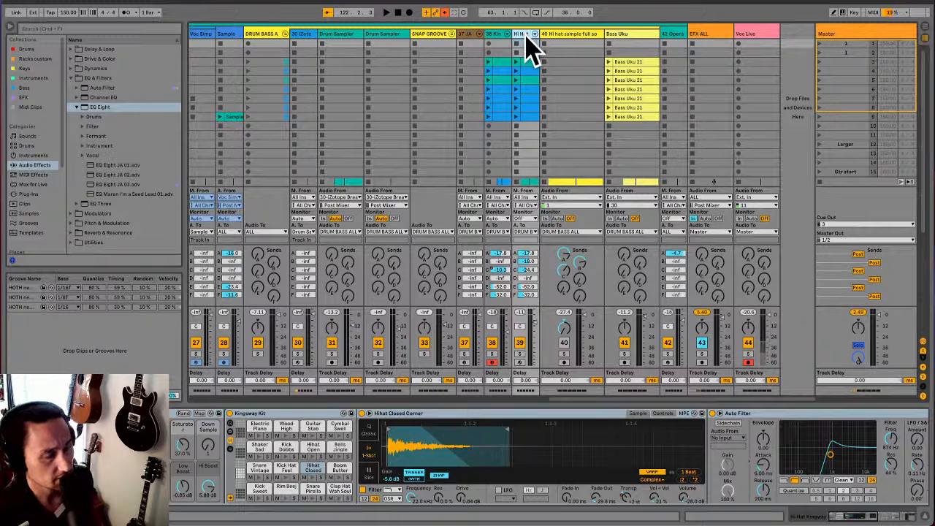
# Solo the Hi Hat track, play it, and inspect the audio effects through to the end of its device chain
pyautogui.click(519, 353)
pyautogui.press('space')
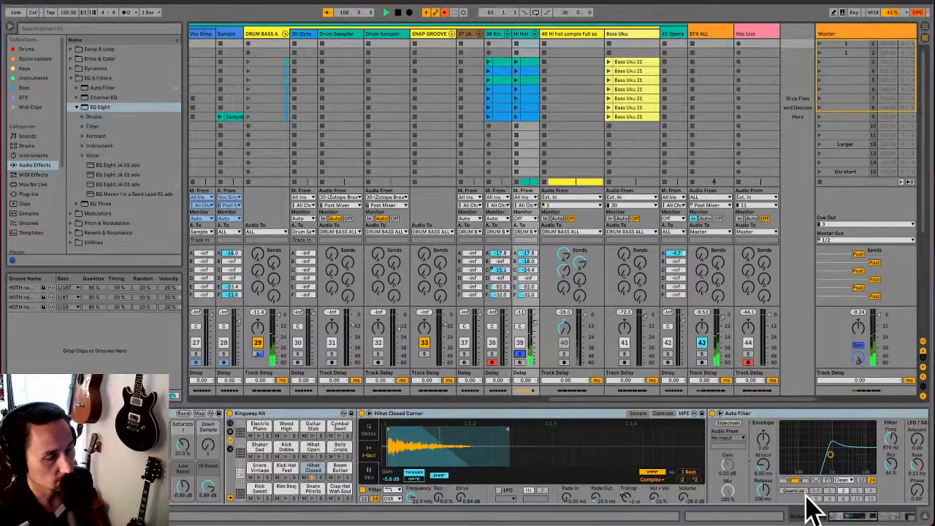
pyautogui.moveTo(851, 517); pyautogui.dragTo(891, 519)
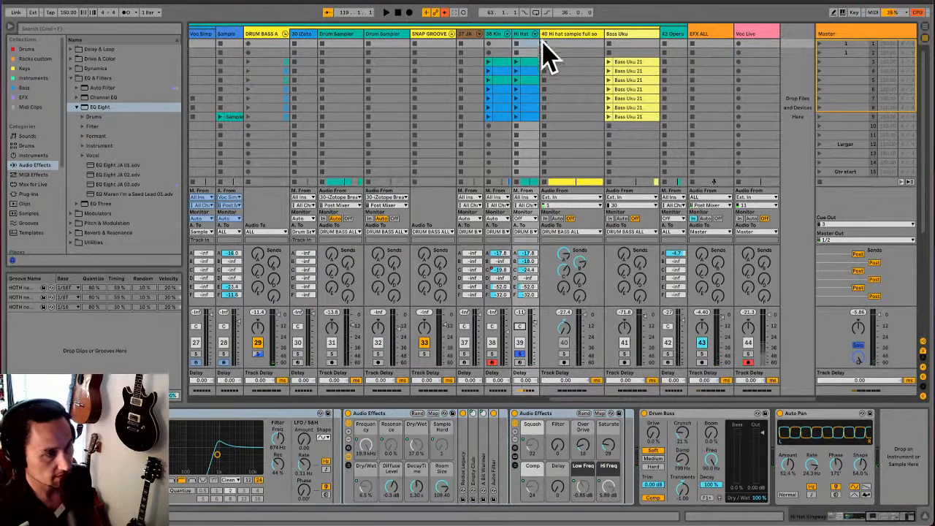
# Widen the Hi Hat track's column and play the soloed track again with its Kingsway Kit and Auto Filter in view
pyautogui.moveTo(540, 33); pyautogui.dragTo(568, 33)
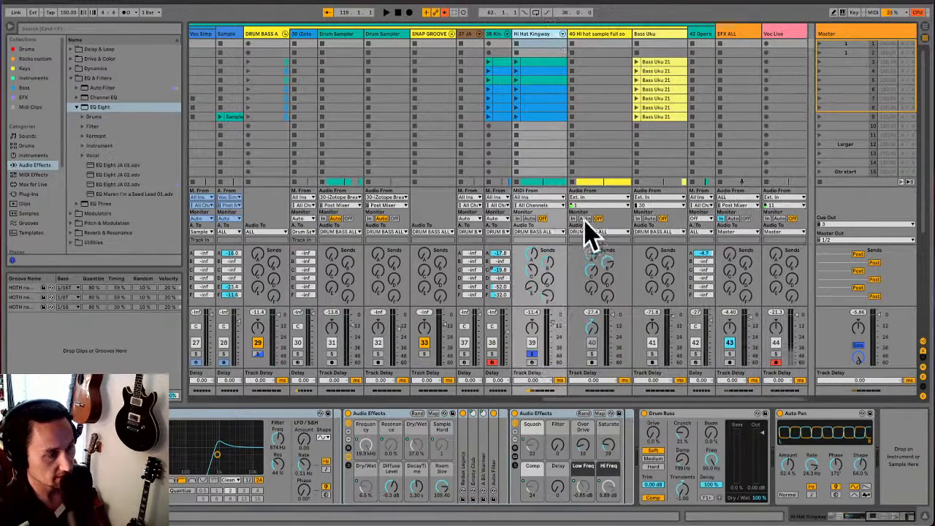
pyautogui.click(533, 326)
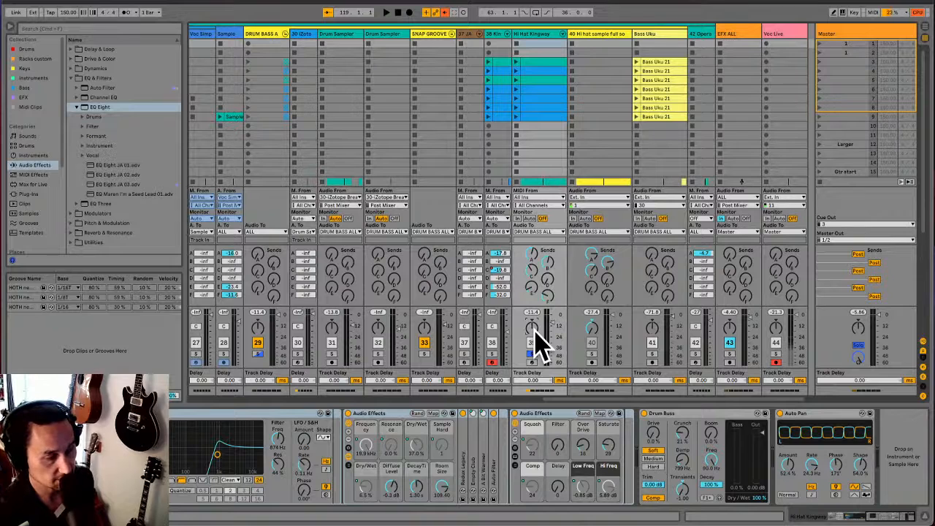
pyautogui.moveTo(534, 328); pyautogui.dragTo(534, 354)
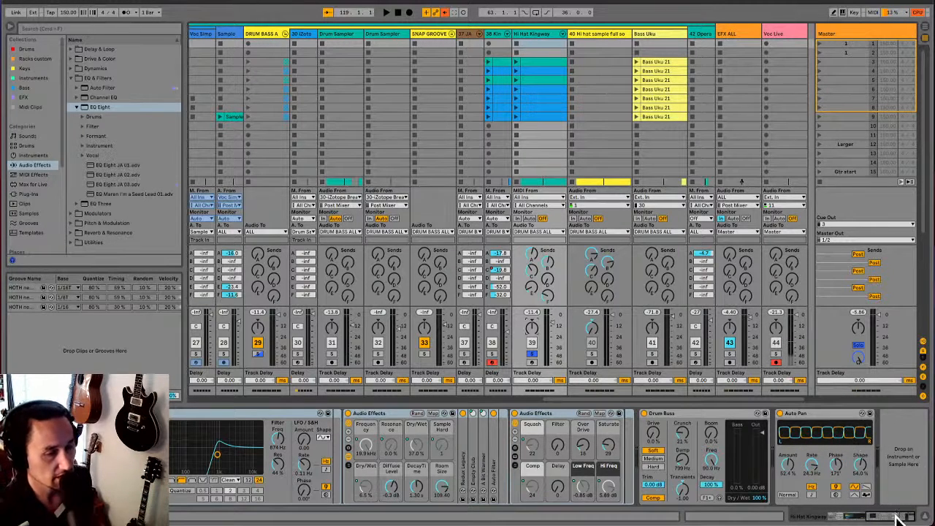
pyautogui.click(873, 517)
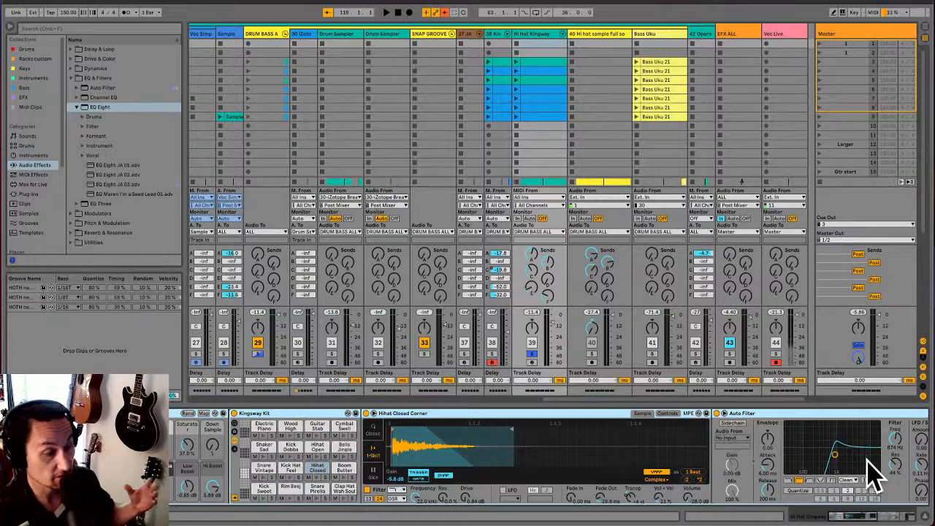
pyautogui.press('space')
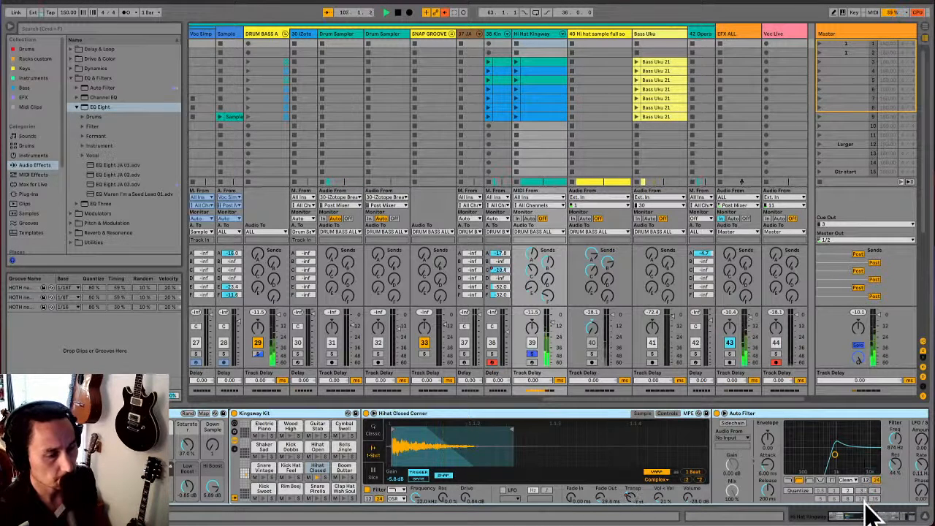
# Add an EQ Eight after the Auto Pan at the end of the Hi Hat track's device chain and expand its curve display
pyautogui.moveTo(861, 517)
pyautogui.mouseDown()
pyautogui.moveTo(877, 518)
pyautogui.moveTo(846, 520)
pyautogui.moveTo(873, 518)
pyautogui.mouseUp()
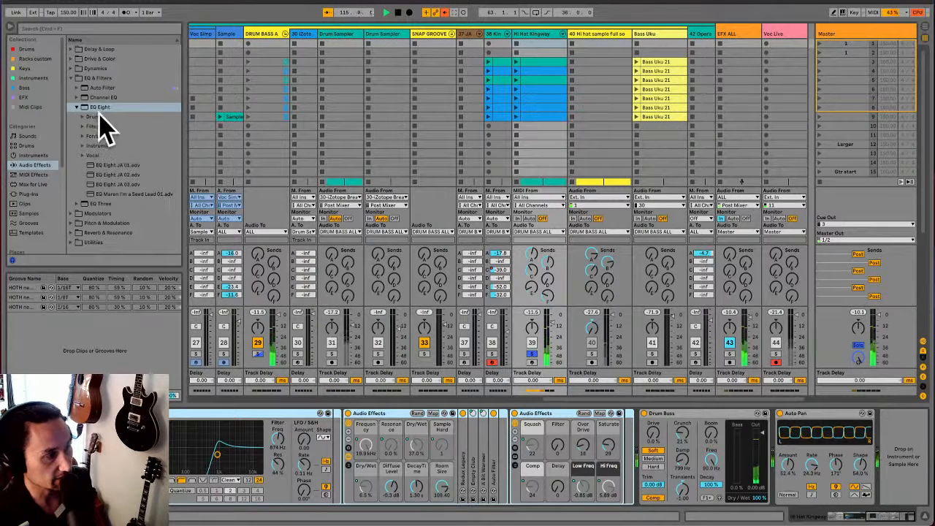
pyautogui.moveTo(97, 108); pyautogui.dragTo(894, 475)
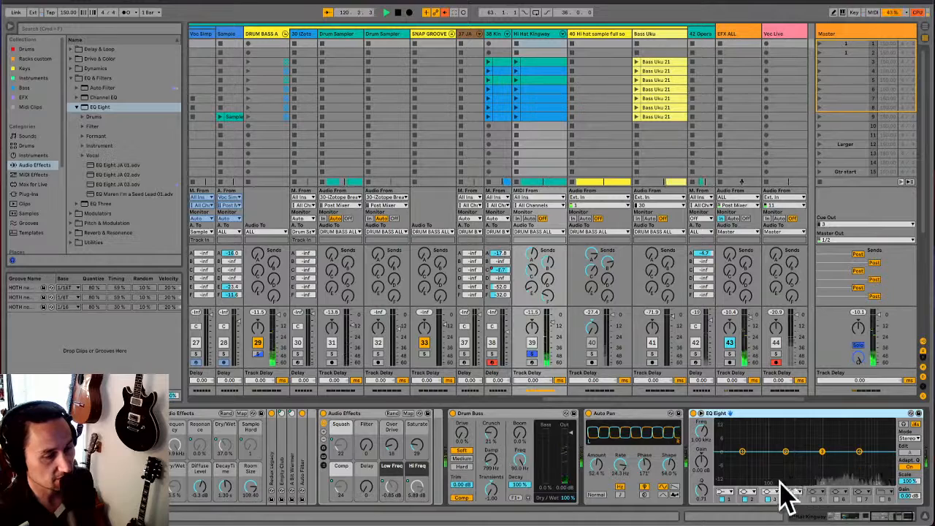
pyautogui.click(702, 423)
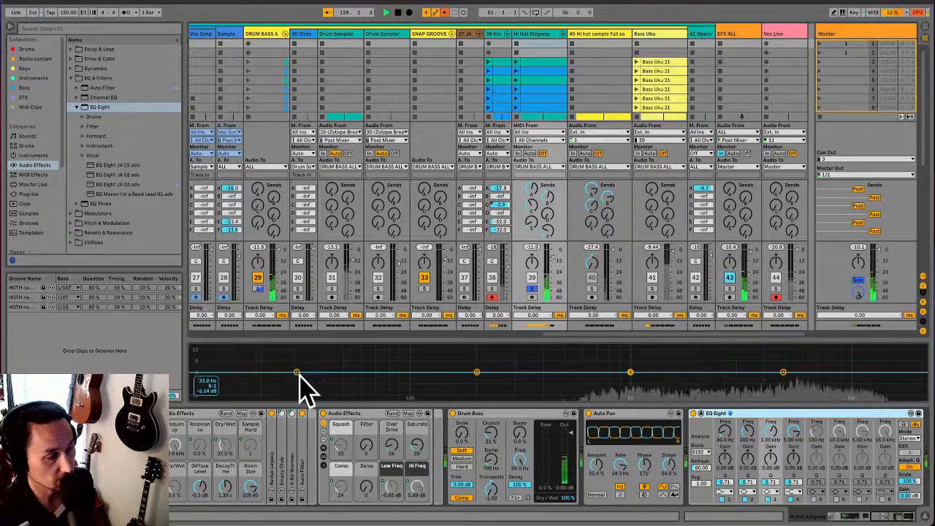
# Set the Hi Hat EQ's band 1 to a low cut at about 894 Hz and switch off bands 2, 3 and 4
pyautogui.click(732, 504)
pyautogui.click(729, 443)
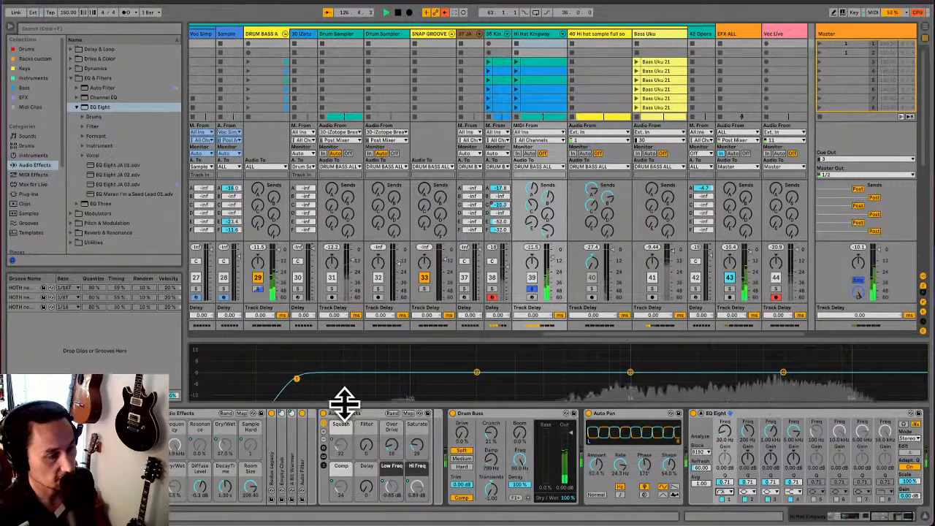
pyautogui.click(745, 500)
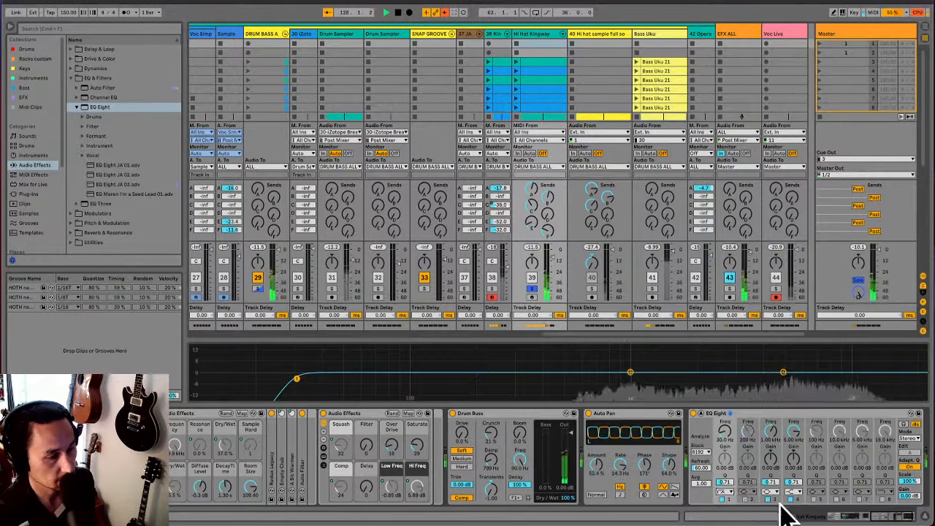
pyautogui.click(768, 499)
pyautogui.click(791, 499)
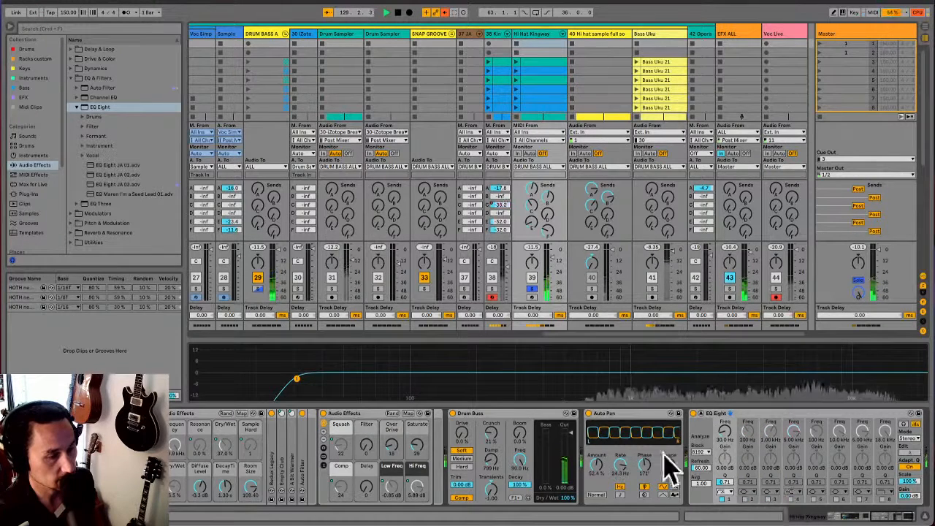
pyautogui.moveTo(298, 378); pyautogui.dragTo(557, 380)
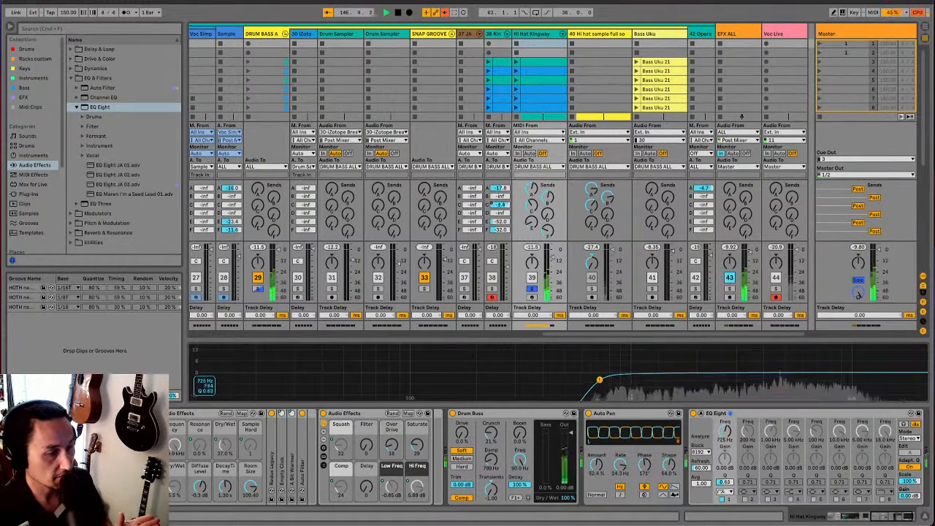
pyautogui.moveTo(600, 380); pyautogui.dragTo(602, 380)
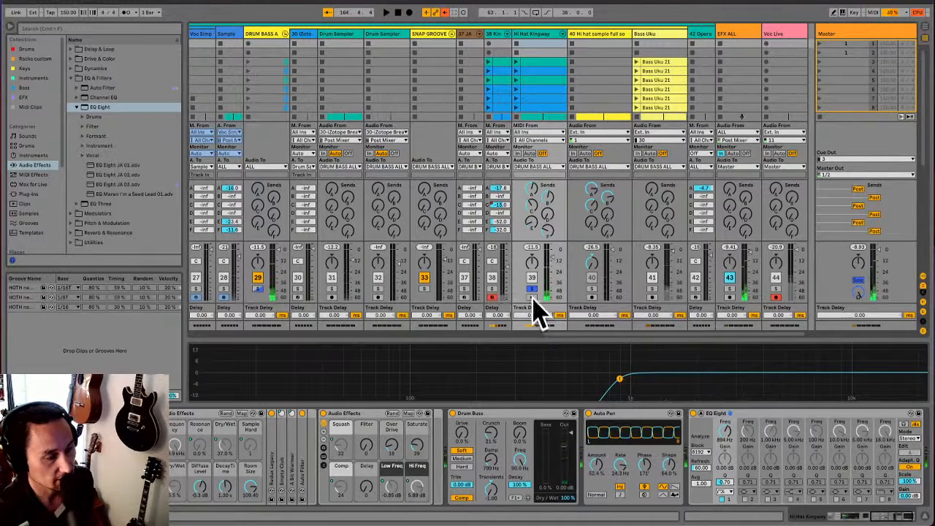
# Find the Hi Hat Kingsway track in Arrangement View, select its clips back to the song start, and freeze the track
pyautogui.press('Tab')
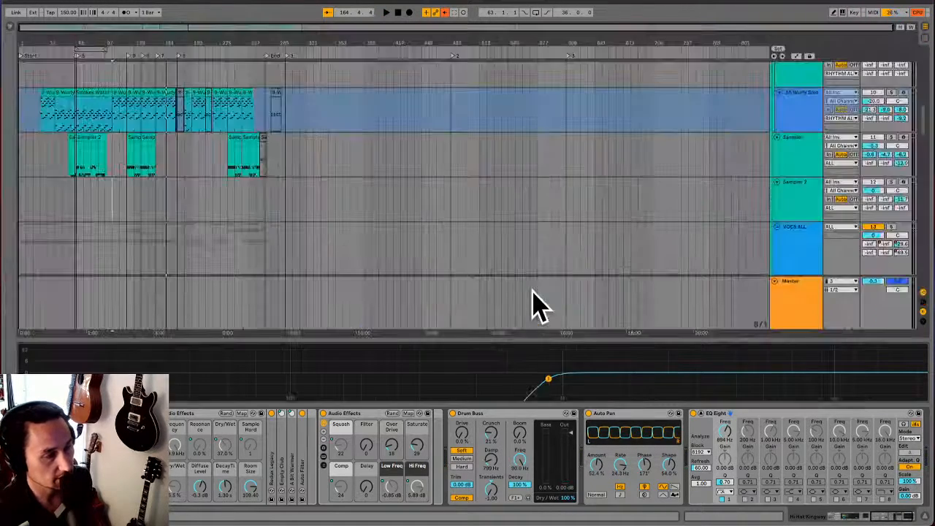
pyautogui.scroll(-5, 387, 183)
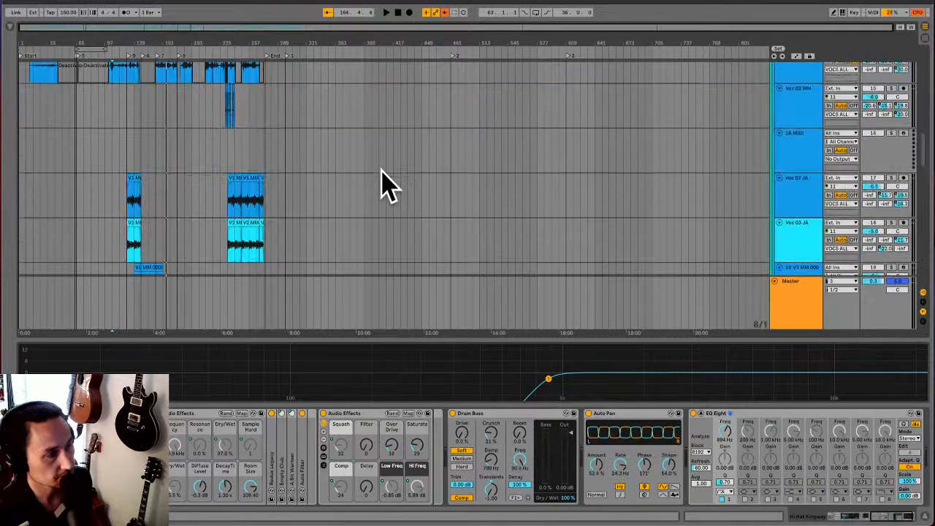
pyautogui.scroll(-10, 387, 183)
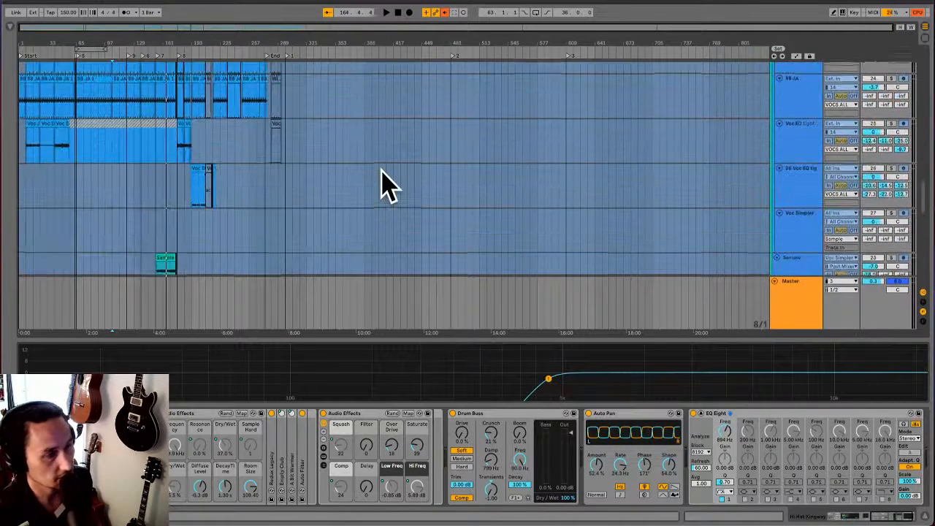
pyautogui.scroll(-10, 387, 183)
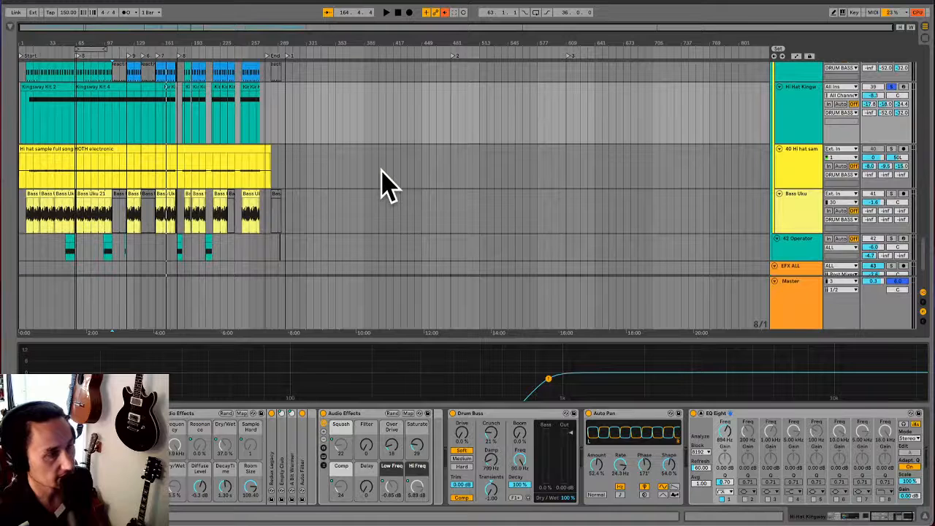
pyautogui.scroll(2, 383, 182)
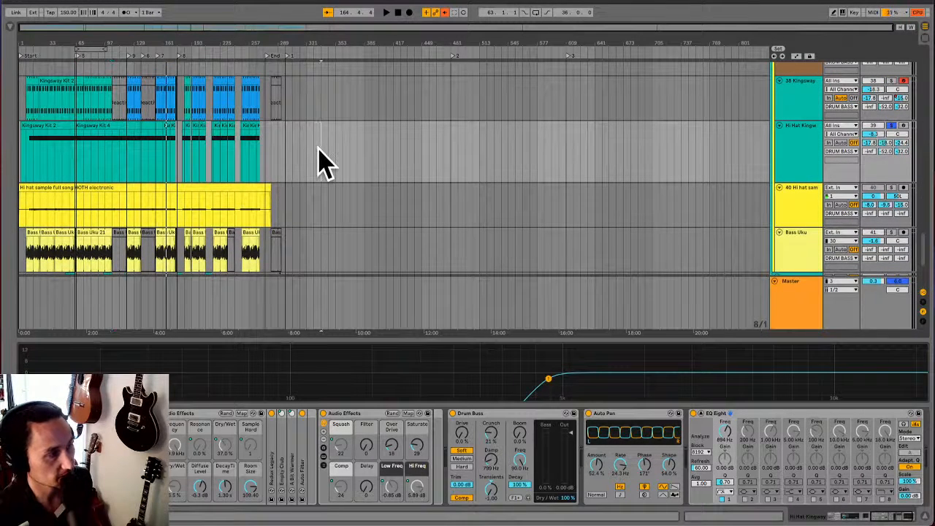
pyautogui.moveTo(320, 157); pyautogui.dragTo(11, 167)
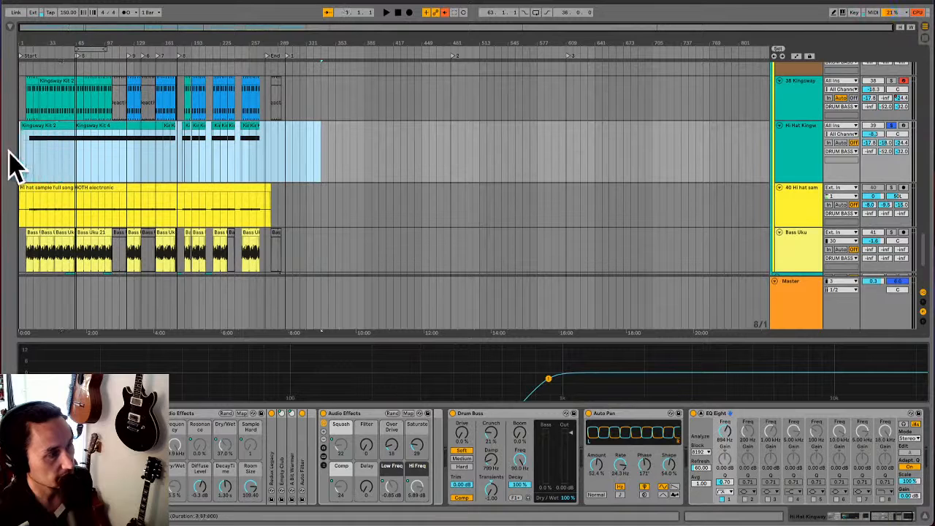
pyautogui.rightClick(123, 156)
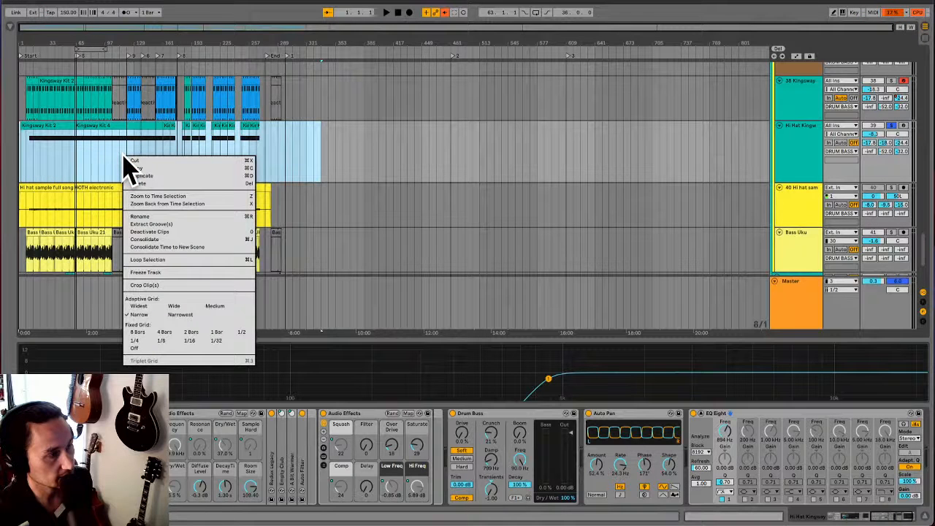
pyautogui.click(186, 273)
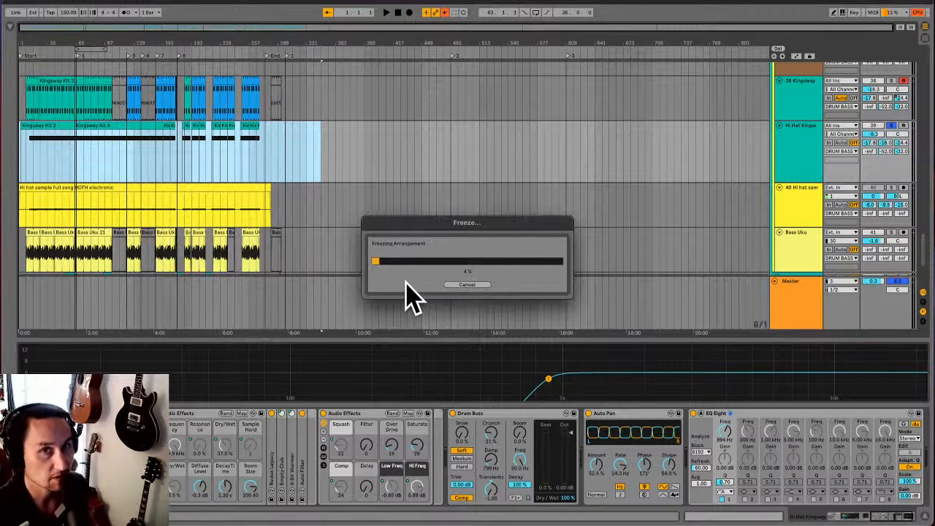
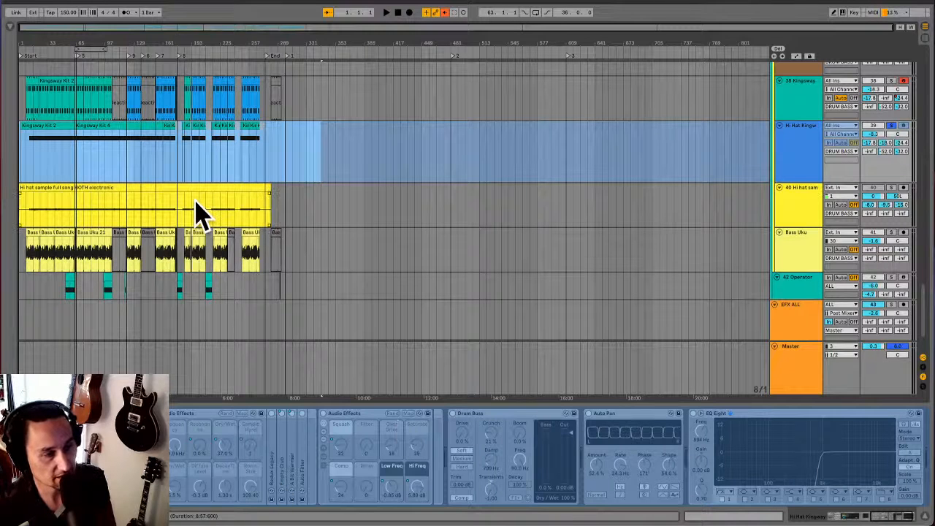
# Switch the solo to the hi-hat sample on track 40 and release it so that no track is soloed
pyautogui.click(105, 209)
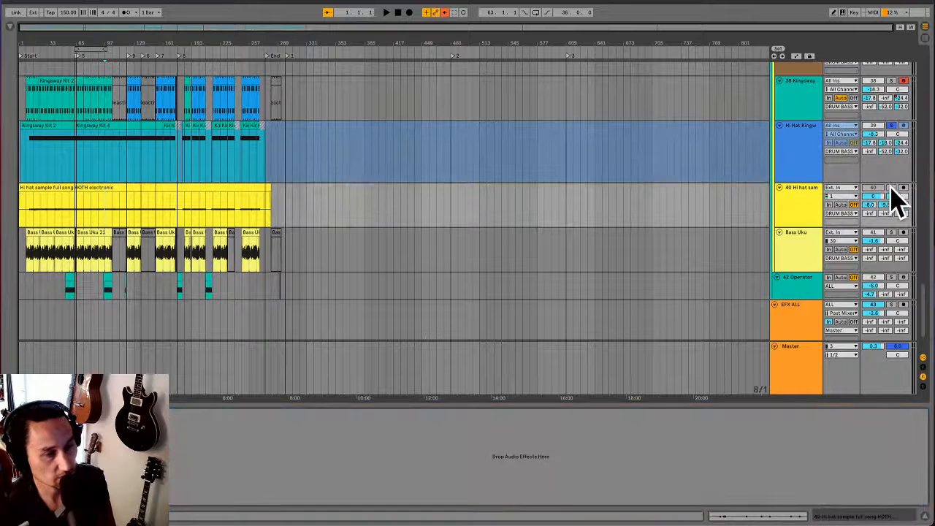
pyautogui.click(892, 187)
pyautogui.click(891, 188)
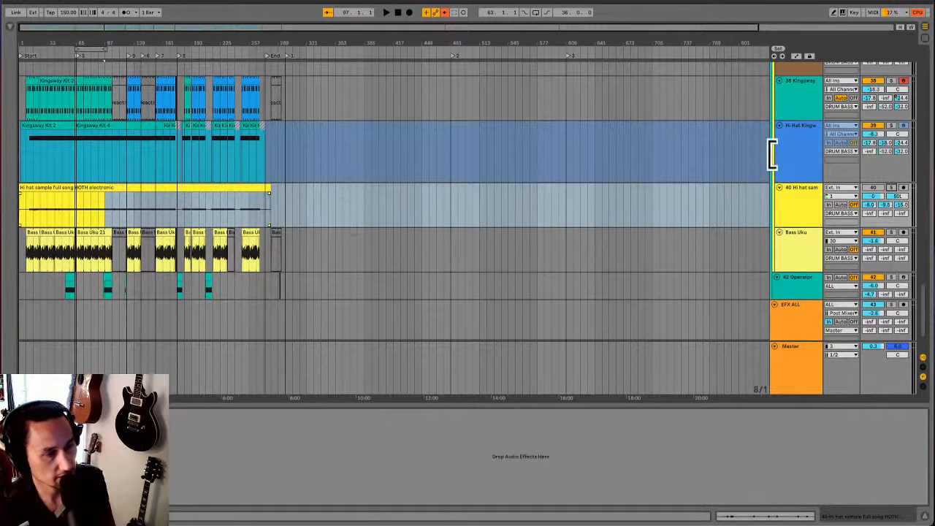
# Deactivate the full-song hi-hat sample clip on track 40 and reduce the track to its minimum height
pyautogui.click(802, 208)
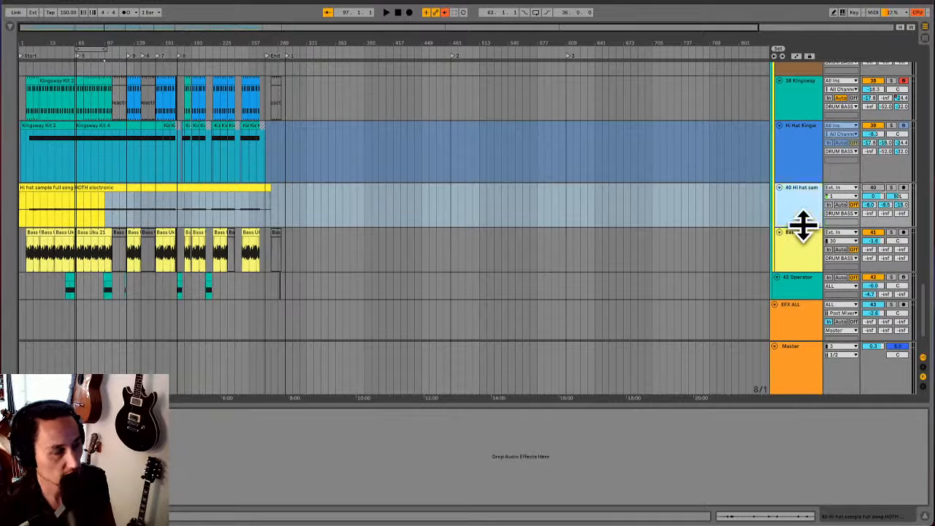
pyautogui.click(306, 206)
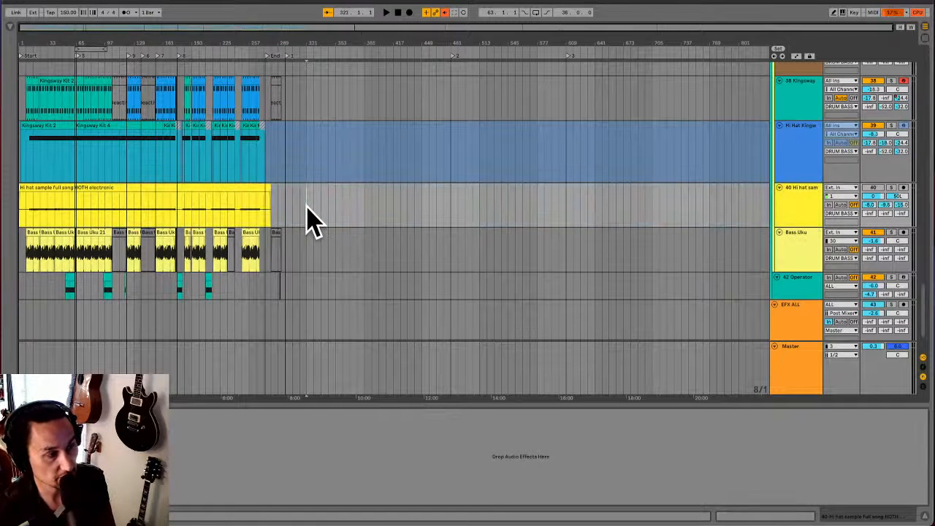
pyautogui.moveTo(306, 206); pyautogui.dragTo(2, 198)
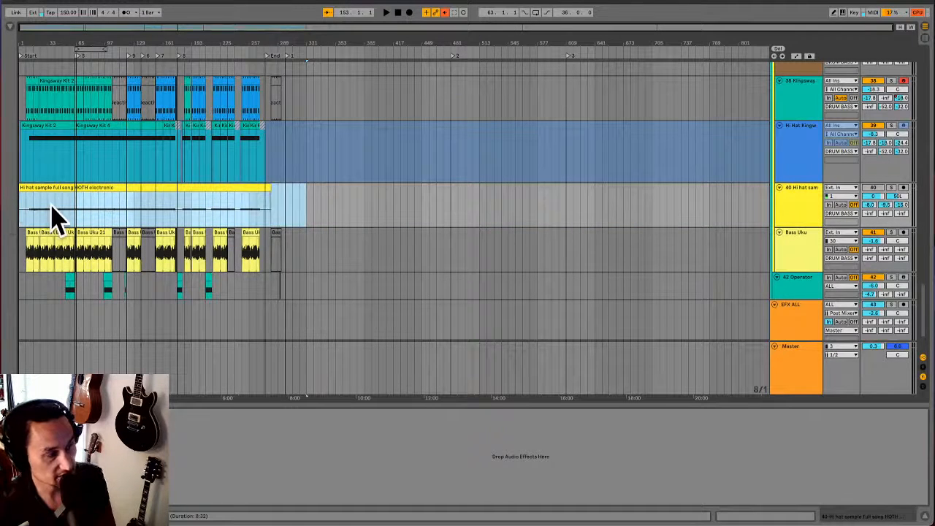
pyautogui.press('0')
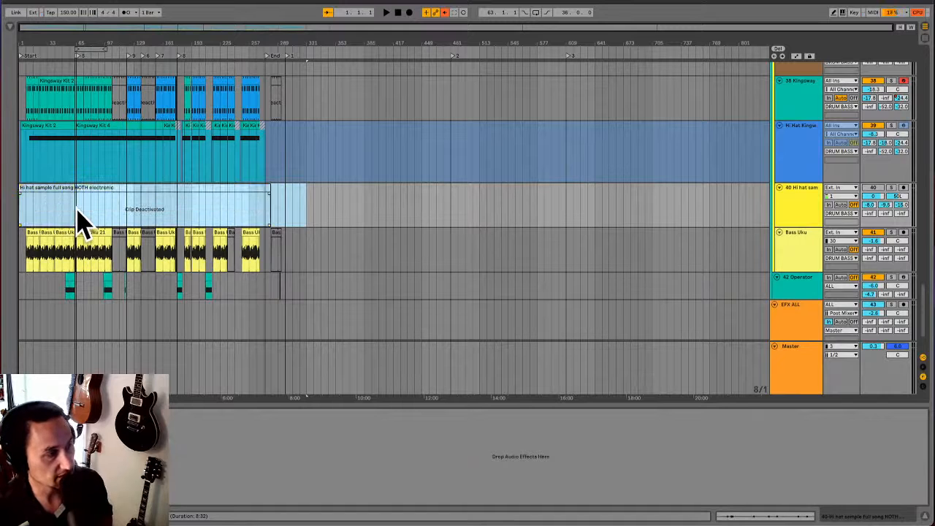
pyautogui.click(801, 222)
pyautogui.moveTo(801, 223); pyautogui.dragTo(802, 194)
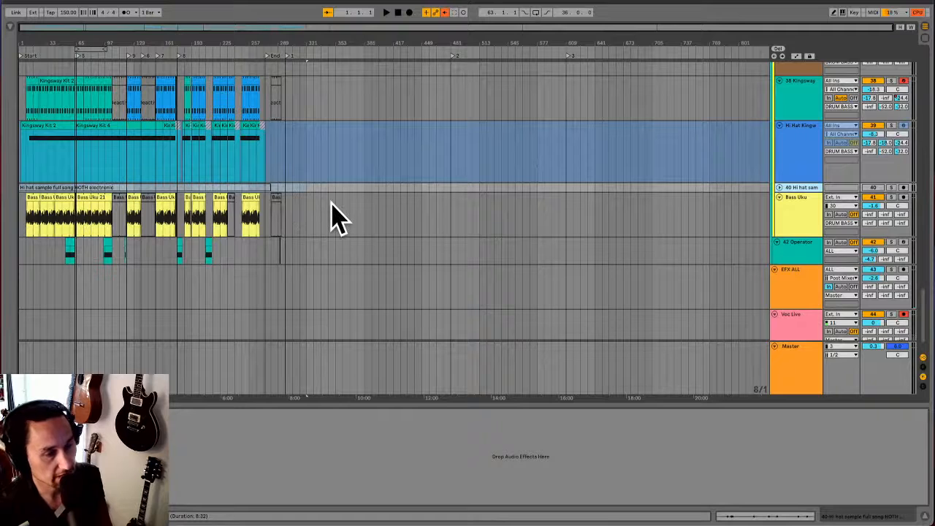
# Solo the Bass Uku track and expand its EQ Eight JA 02 curve into a taller display
pyautogui.scroll(-1, 334, 215)
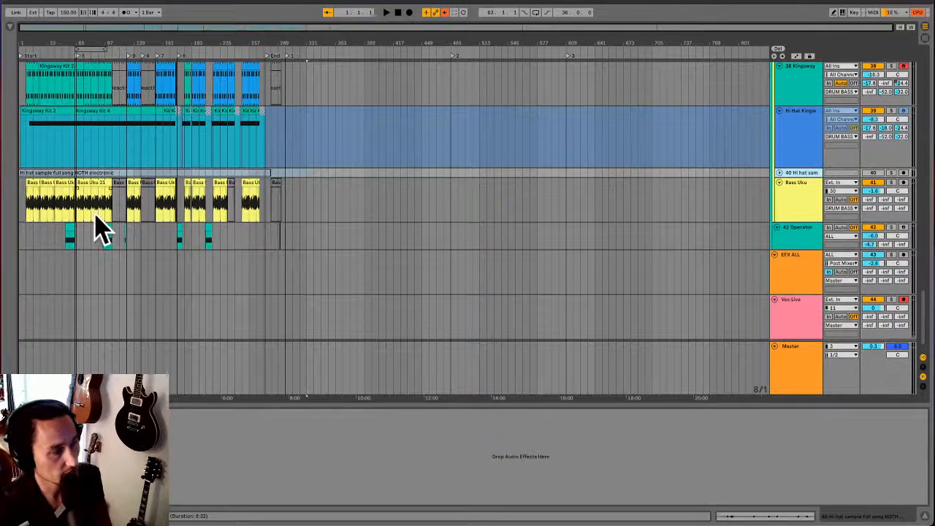
pyautogui.click(62, 216)
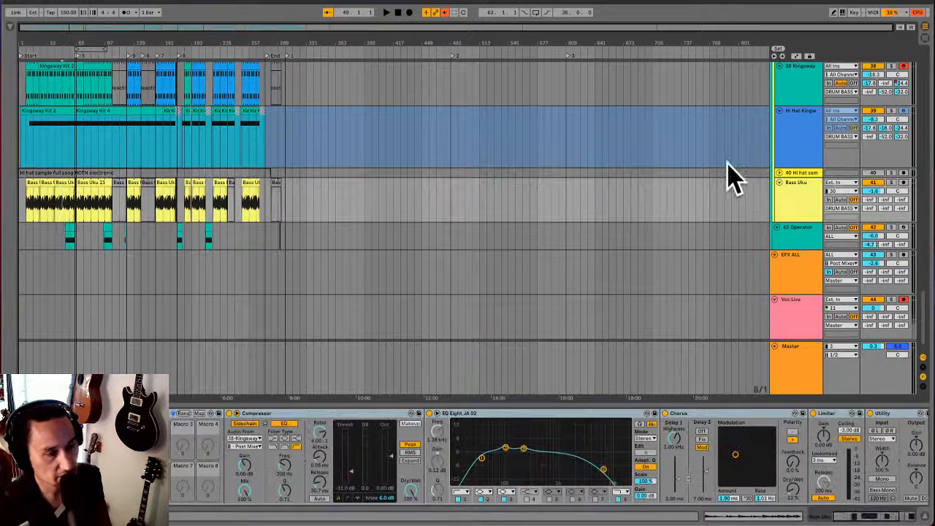
pyautogui.click(891, 183)
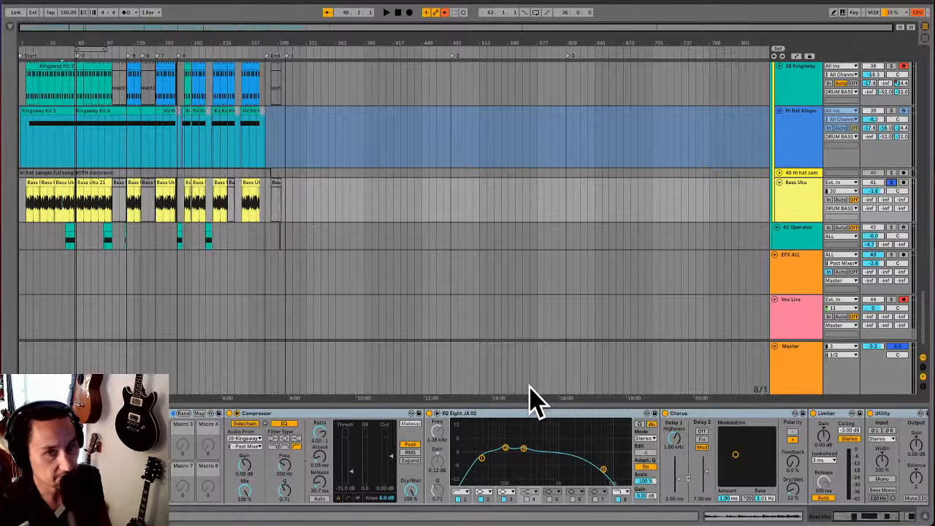
pyautogui.click(436, 414)
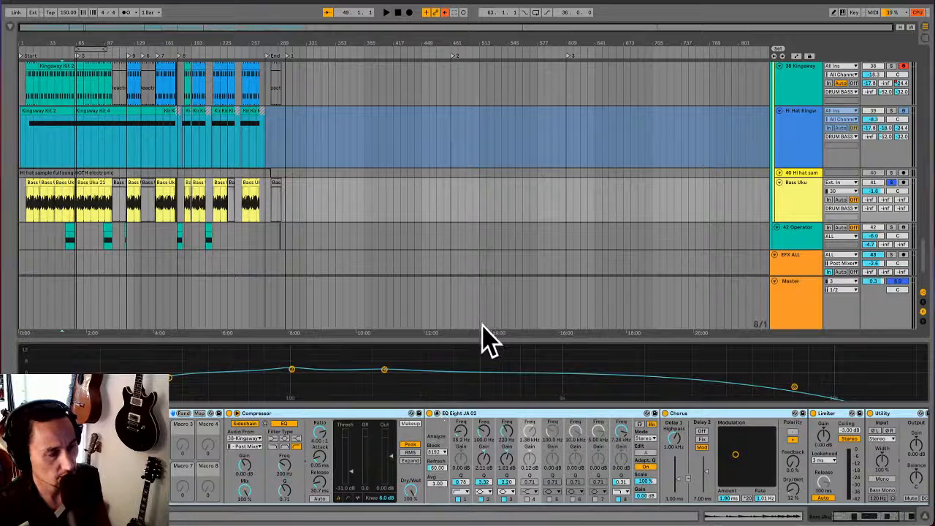
pyautogui.moveTo(480, 338); pyautogui.dragTo(472, 263)
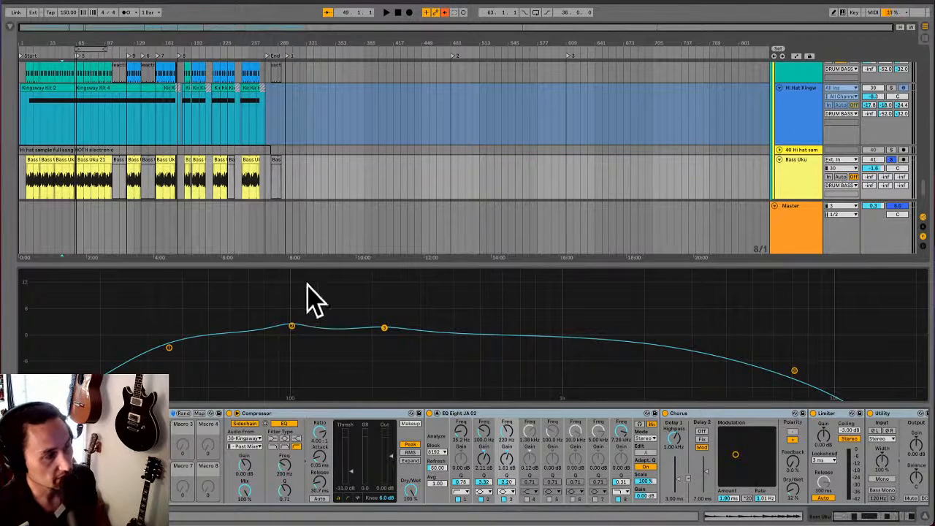
# Loop 16 bars of the Bass Uku clip from bar 81 and play the soloed bass
pyautogui.click(95, 183)
pyautogui.moveTo(95, 183); pyautogui.dragTo(106, 190)
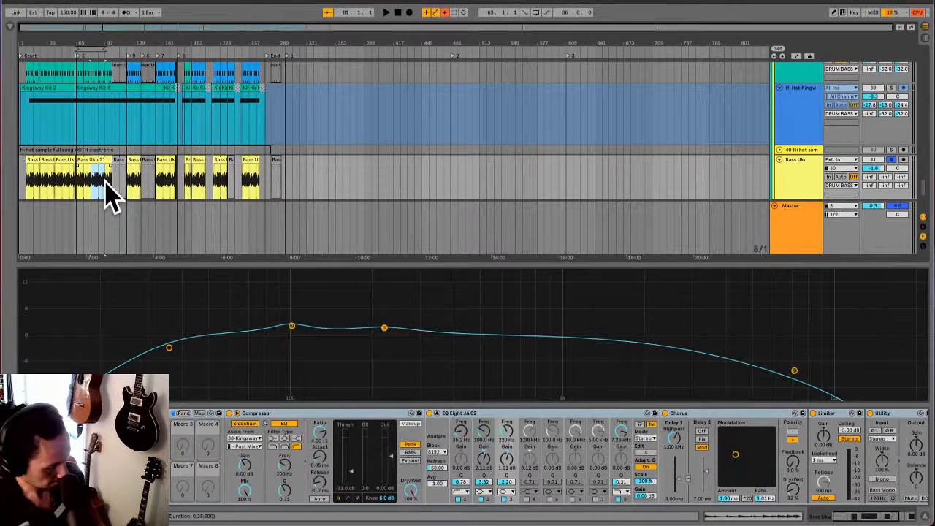
pyautogui.hotkey('ctrl', 'l')
pyautogui.press('space')
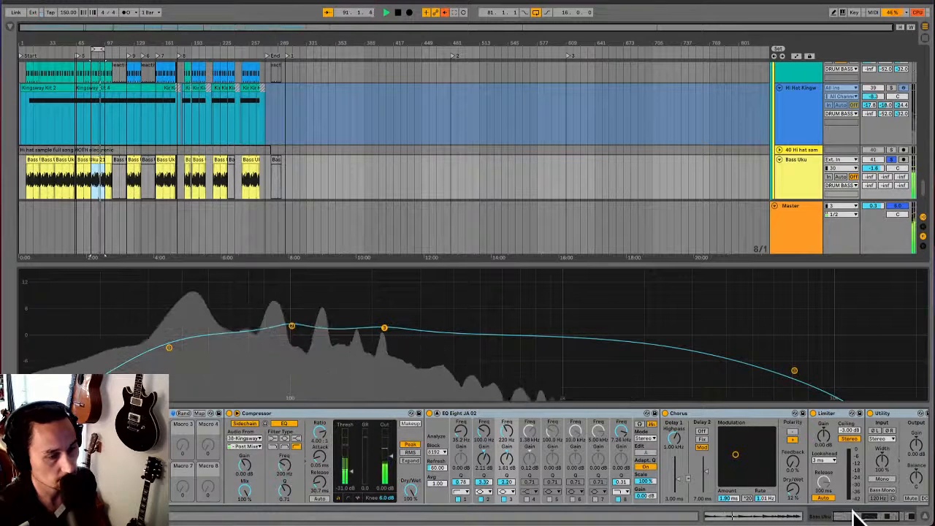
# Try the Mono switch of the Utility near the end of the bass track's device chain, then turn it off
pyautogui.moveTo(852, 512); pyautogui.dragTo(892, 519)
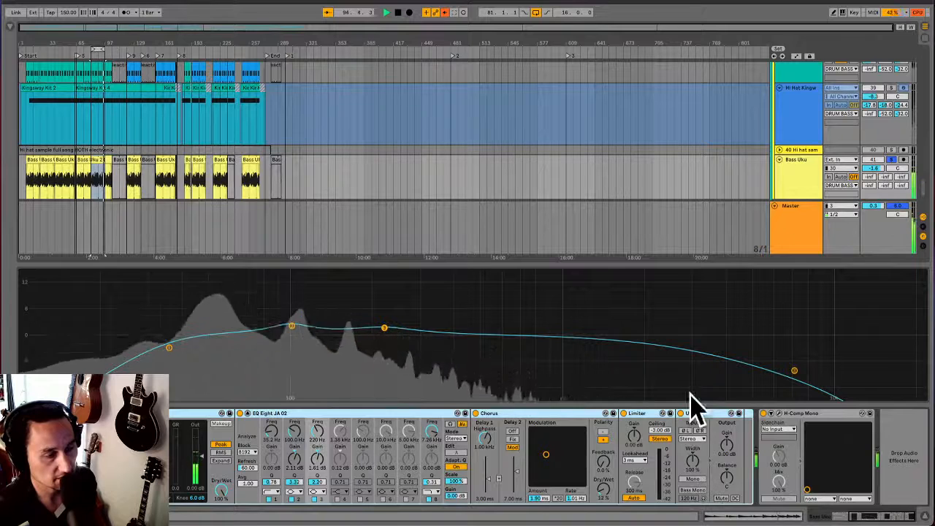
pyautogui.click(696, 479)
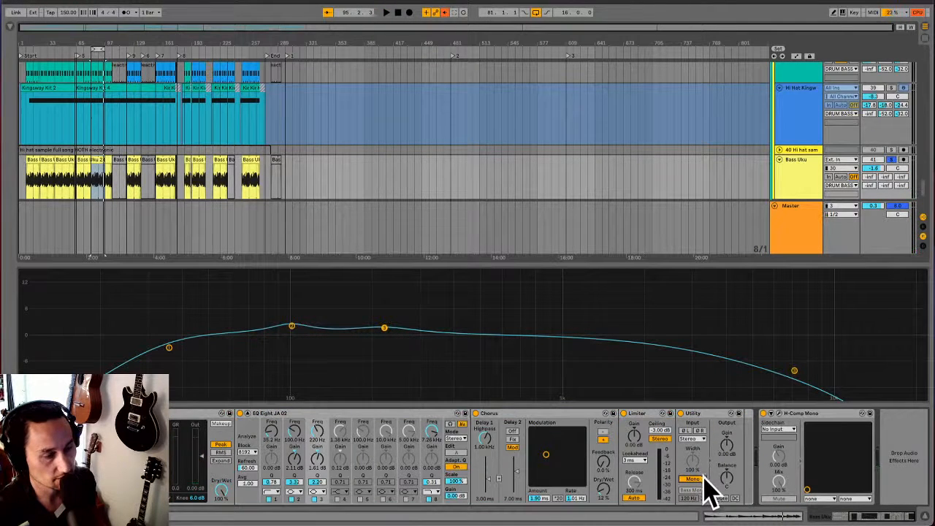
pyautogui.click(698, 480)
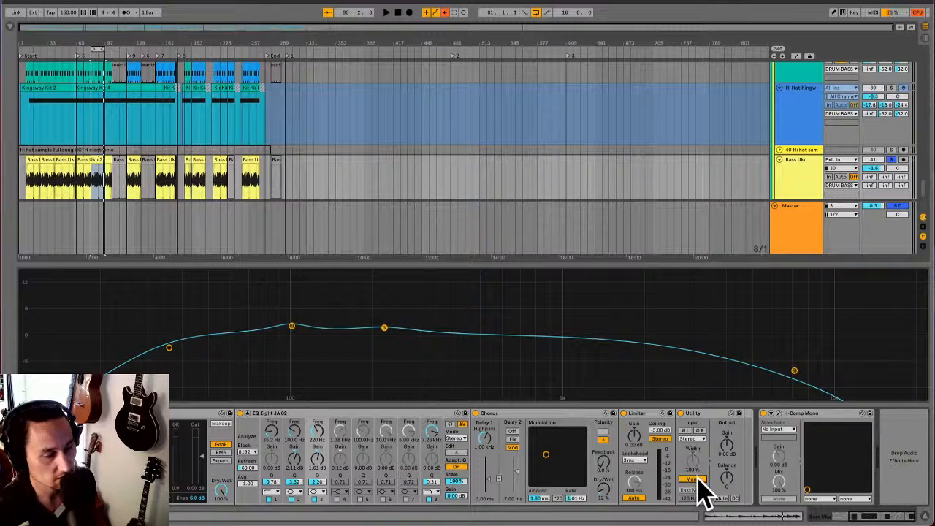
pyautogui.click(695, 479)
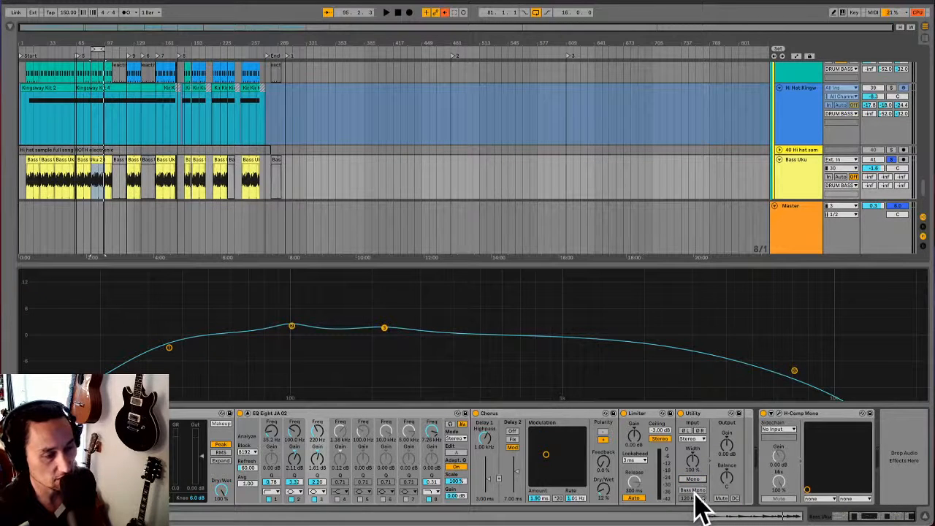
# In the bass track's Utility, try Bass Mono at 500 Hz, then switch it off and turn on full Mono
pyautogui.moveTo(693, 499); pyautogui.dragTo(693, 475)
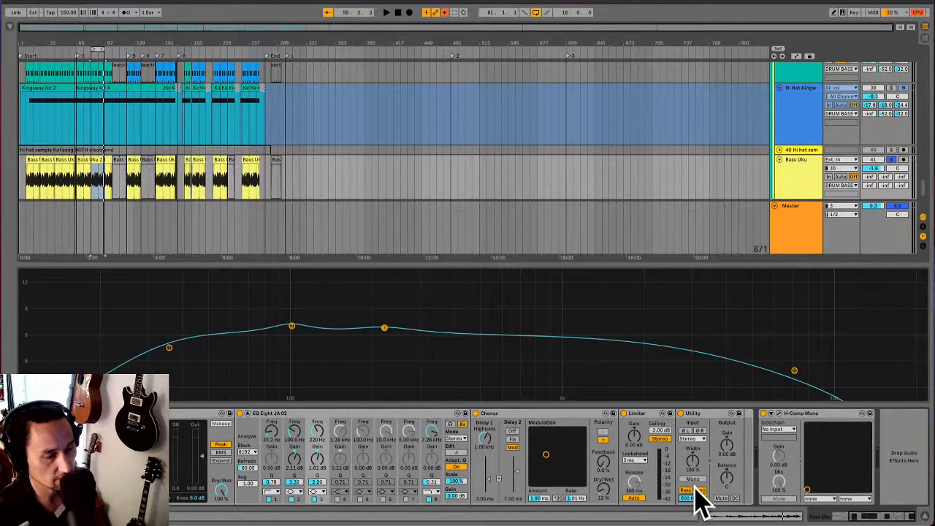
pyautogui.click(694, 490)
pyautogui.click(693, 479)
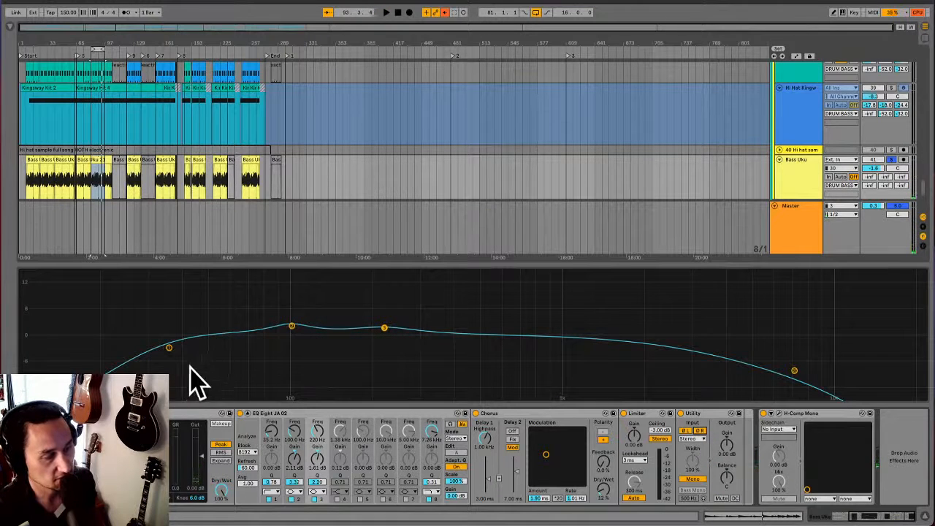
# In the bass EQ Eight, set the low cut to 35.9 Hz with Q 0.93 and the high cut to 7.00 kHz with Q 0.38
pyautogui.moveTo(169, 349); pyautogui.dragTo(170, 347)
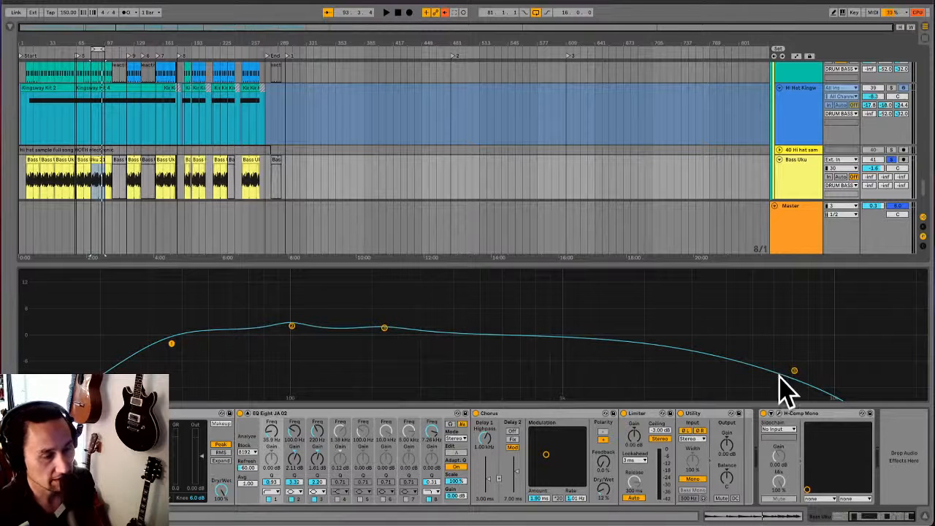
pyautogui.press('space')
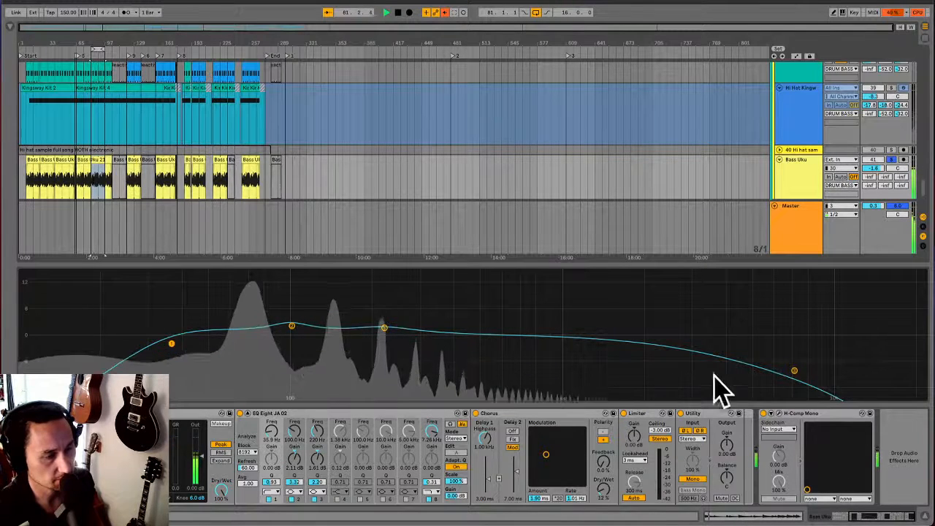
pyautogui.moveTo(795, 372)
pyautogui.mouseDown()
pyautogui.moveTo(900, 372)
pyautogui.moveTo(790, 365)
pyautogui.mouseUp()
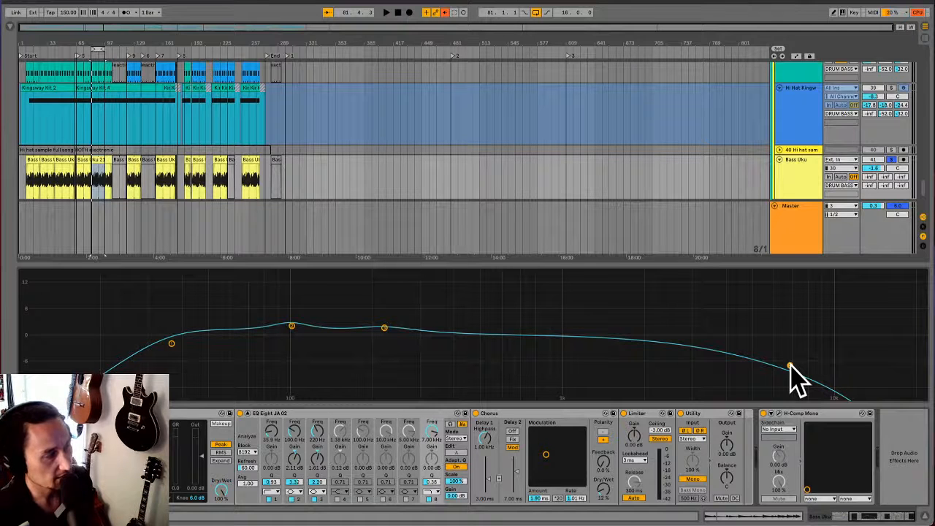
# Play the bass loop, open the H-Comp Mono plug-in on the bass track and raise its threshold slightly
pyautogui.press('space')
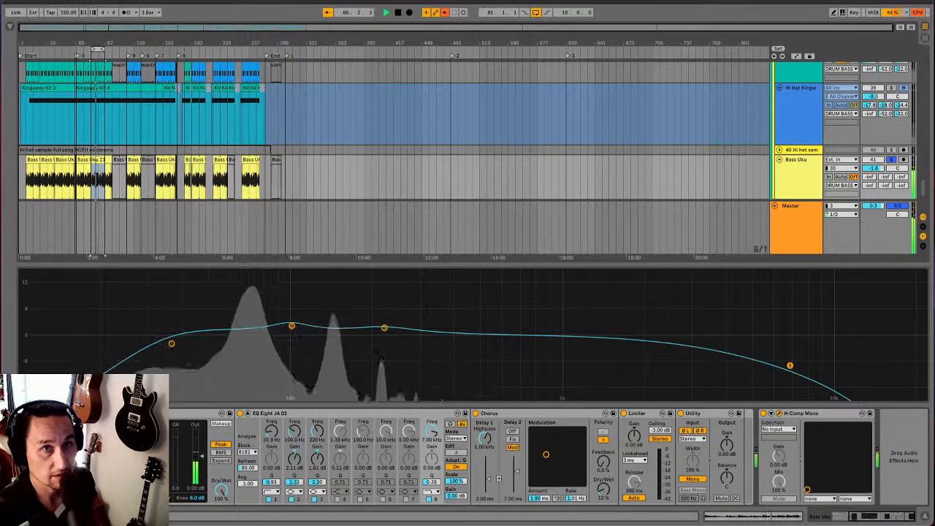
pyautogui.moveTo(934, 48); pyautogui.dragTo(440, 81)
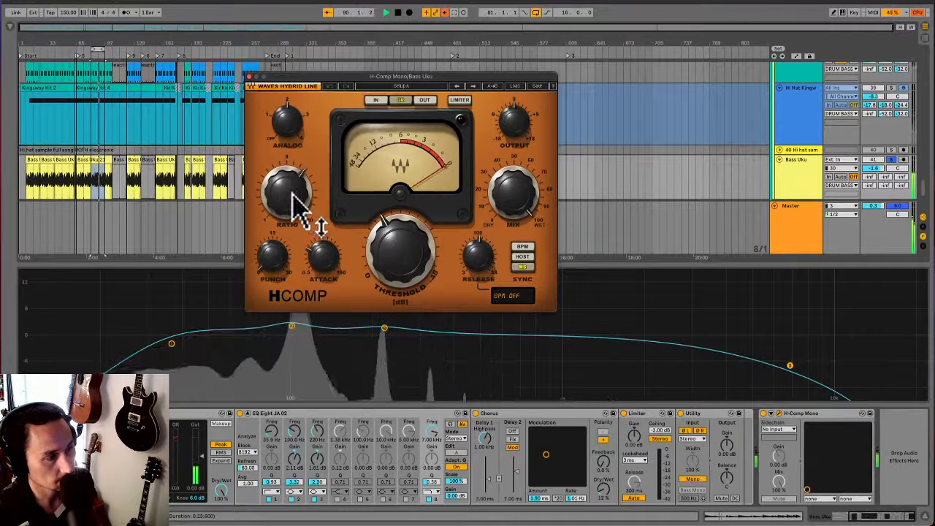
pyautogui.moveTo(420, 251)
pyautogui.mouseDown()
pyautogui.moveTo(417, 261)
pyautogui.moveTo(409, 247)
pyautogui.moveTo(418, 263)
pyautogui.moveTo(409, 248)
pyautogui.mouseUp()
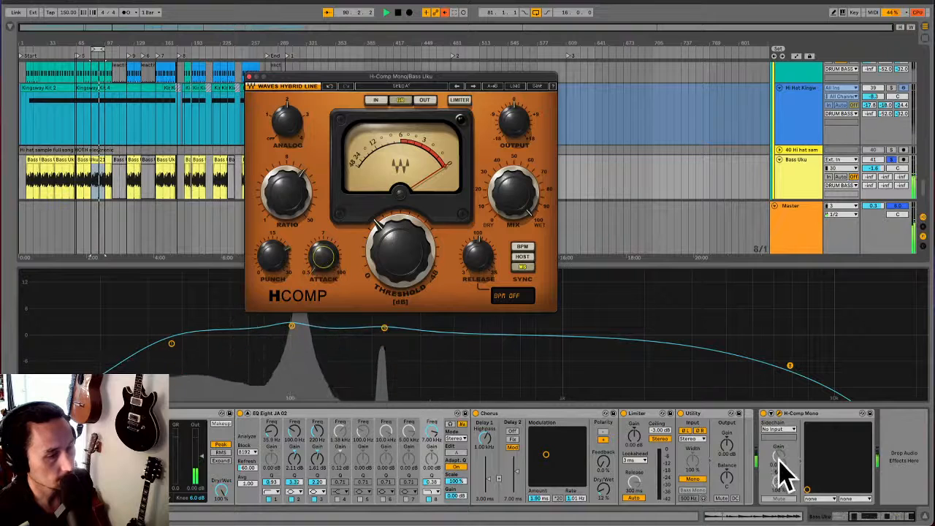
# Set the release of the bass track's sidechain Compressor to 10.2 ms, then close the H-Comp window and stop playback
pyautogui.moveTo(869, 515); pyautogui.dragTo(844, 517)
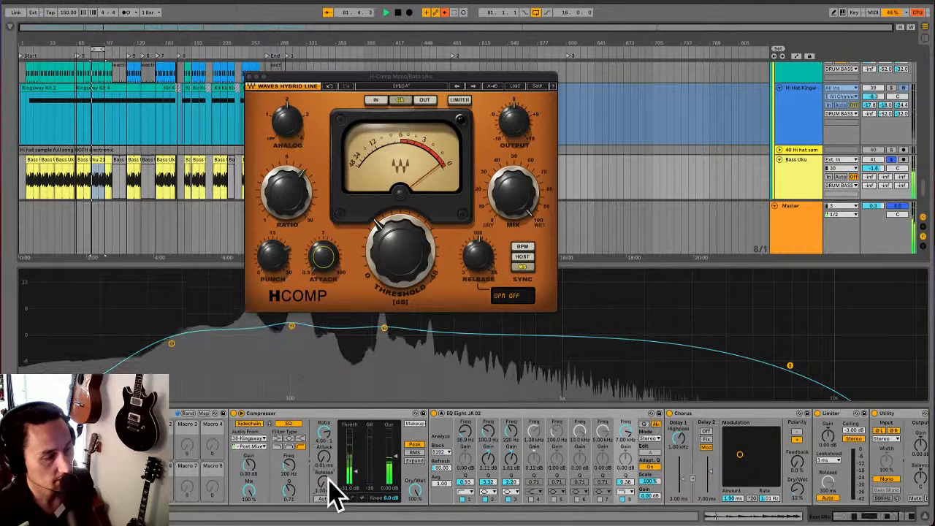
pyautogui.moveTo(325, 483); pyautogui.dragTo(326, 468)
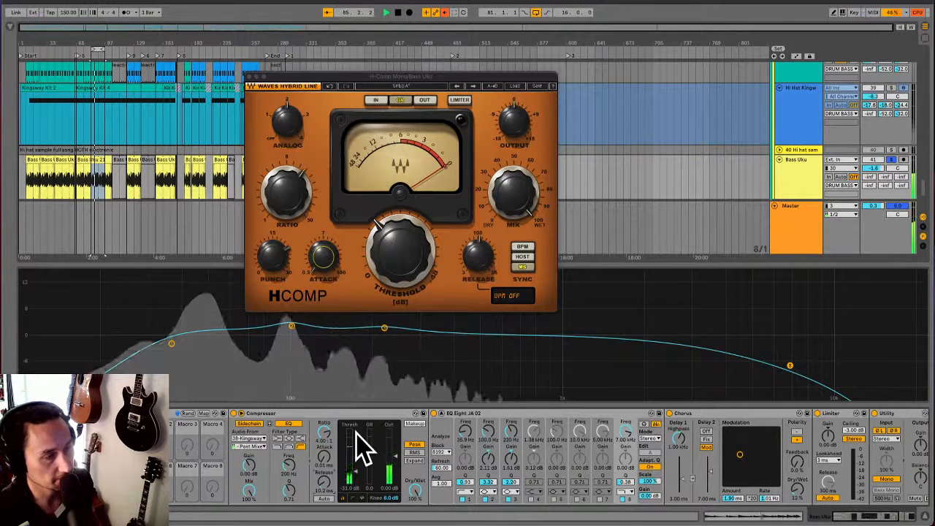
pyautogui.click(249, 77)
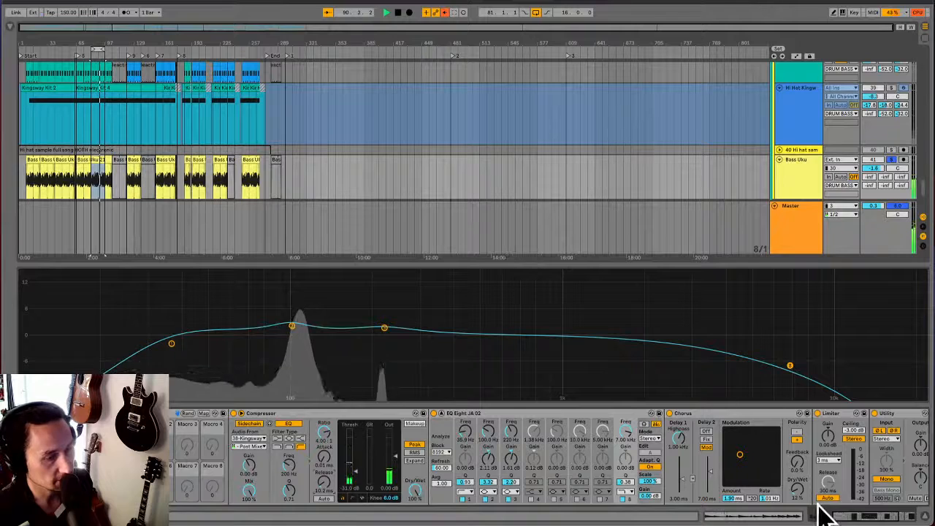
pyautogui.hscroll(5, 840, 518)
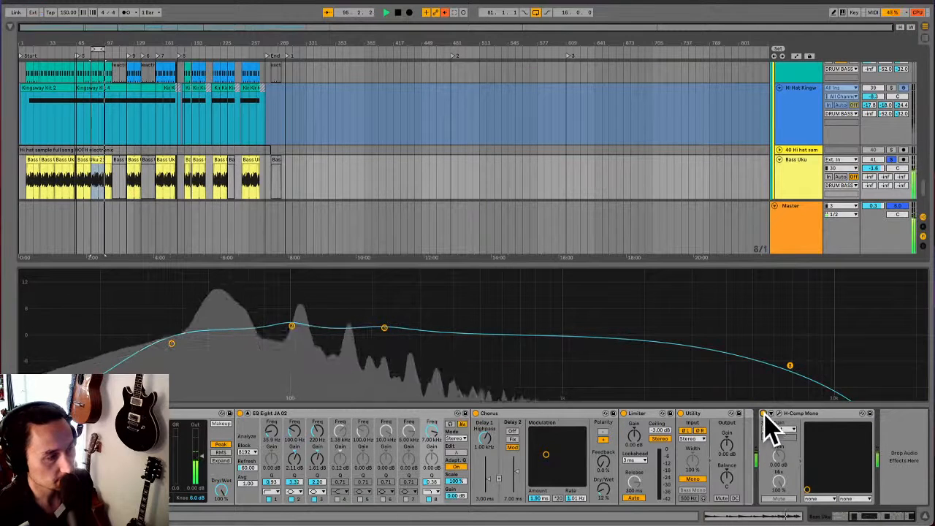
pyautogui.press('space')
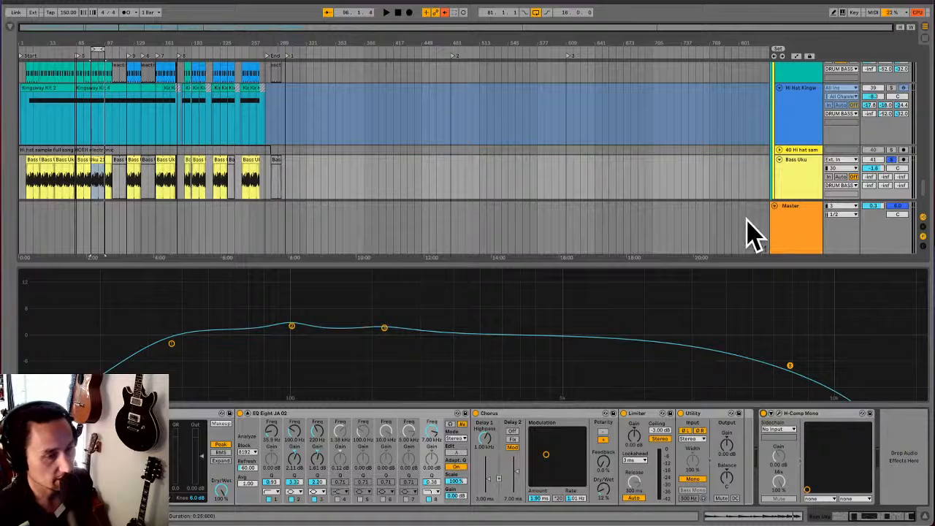
# Solo the 38 Kingsway drum track in place of the bass and play it from bar 49
pyautogui.scroll(-5, 647, 179)
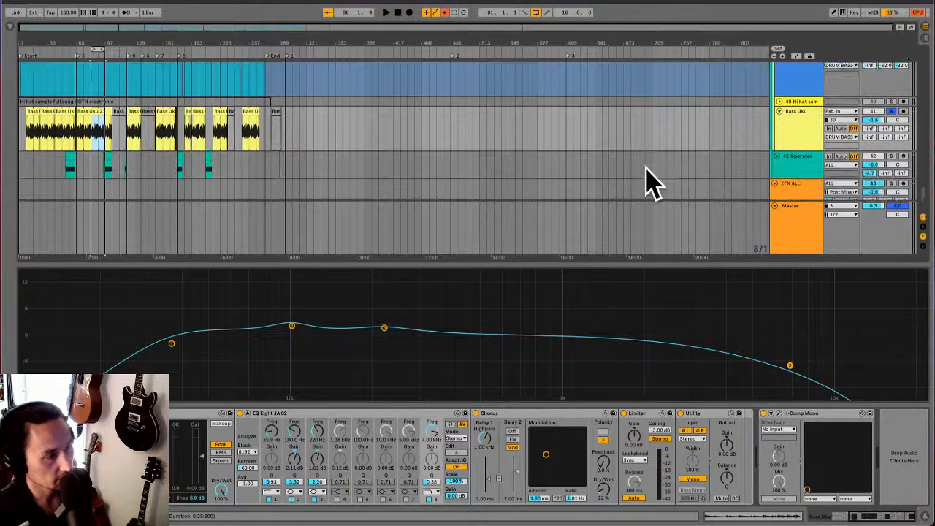
pyautogui.scroll(3, 647, 179)
pyautogui.scroll(2, 646, 179)
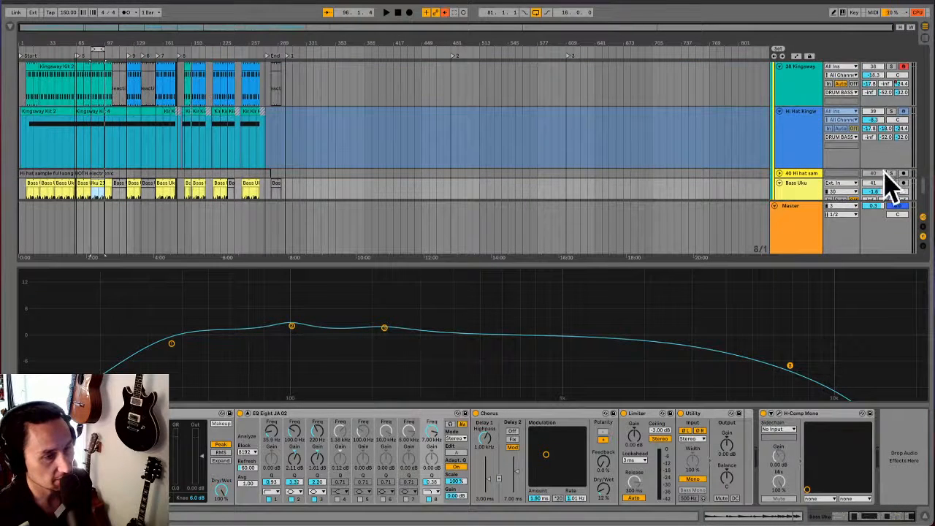
pyautogui.scroll(1, 664, 178)
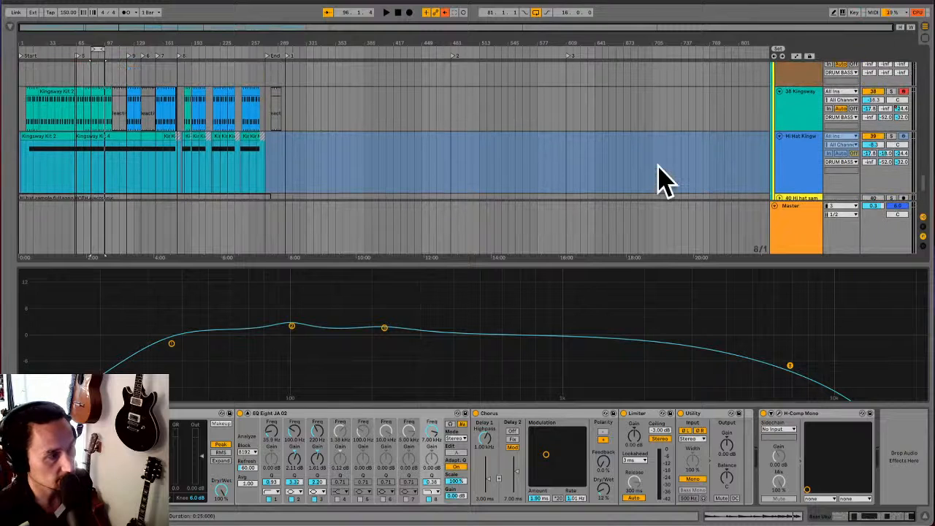
pyautogui.click(90, 115)
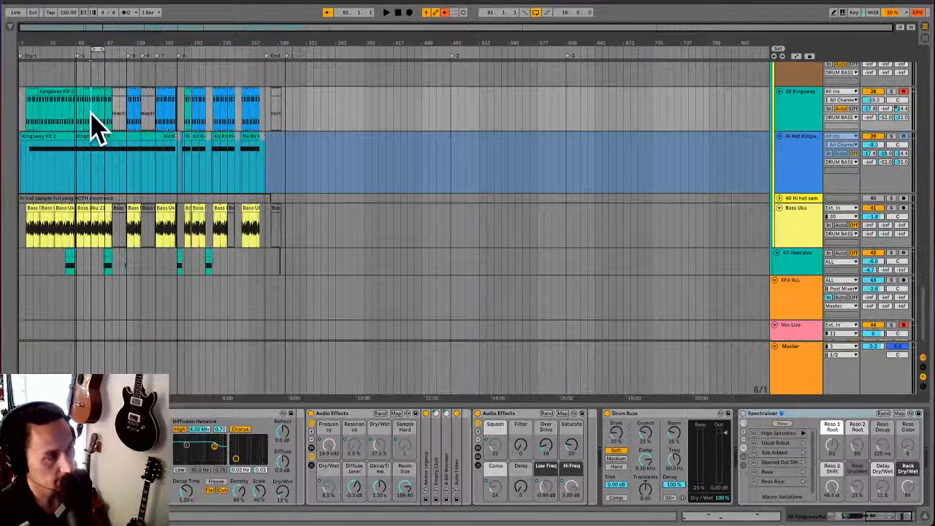
pyautogui.click(891, 91)
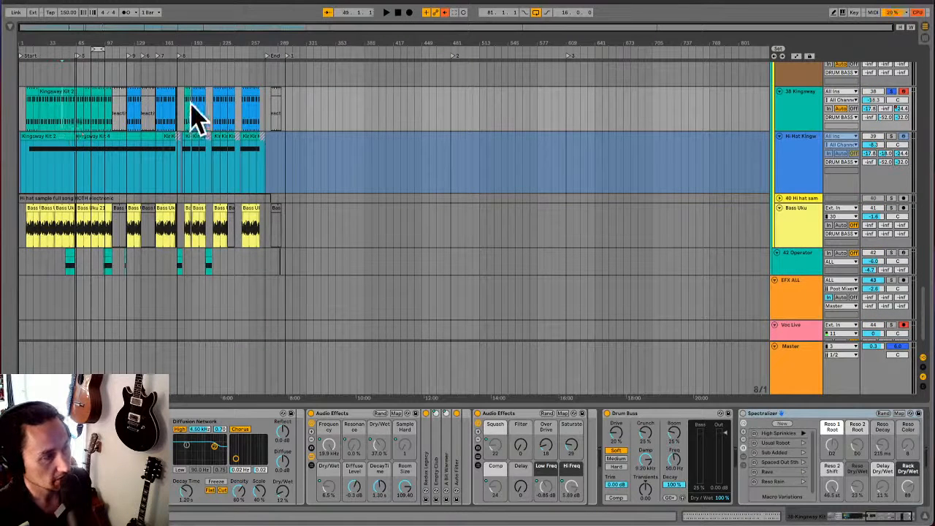
pyautogui.press('space')
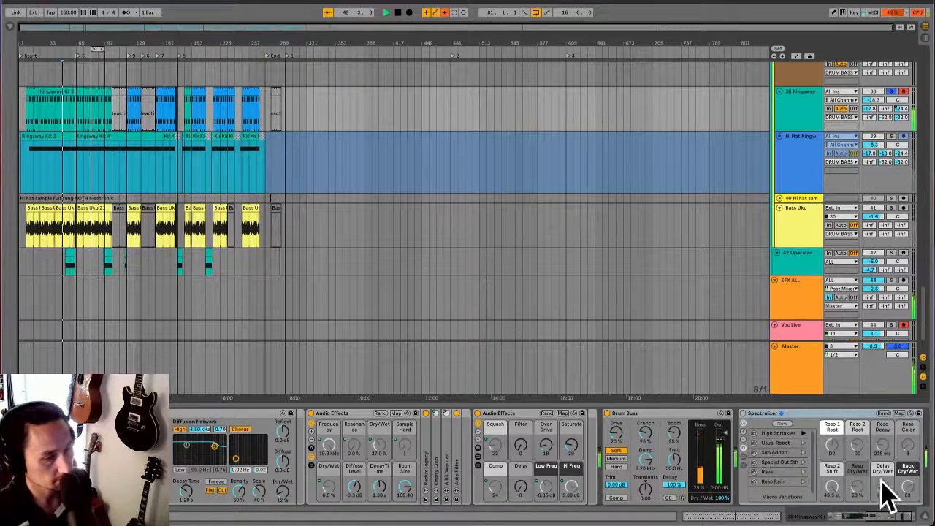
# In the Session View mixer, turn the 38 Kingsway track's send F down to -inf
pyautogui.moveTo(887, 519); pyautogui.dragTo(773, 520)
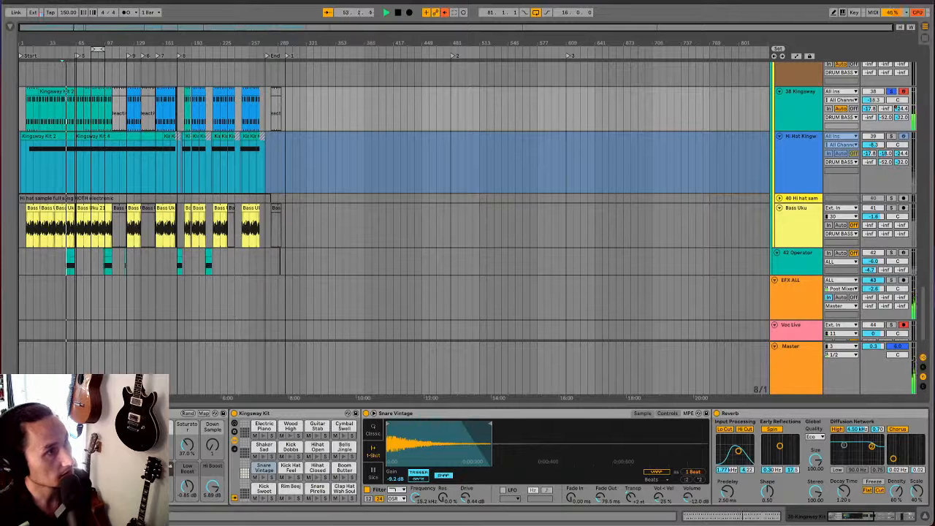
pyautogui.press('Tab')
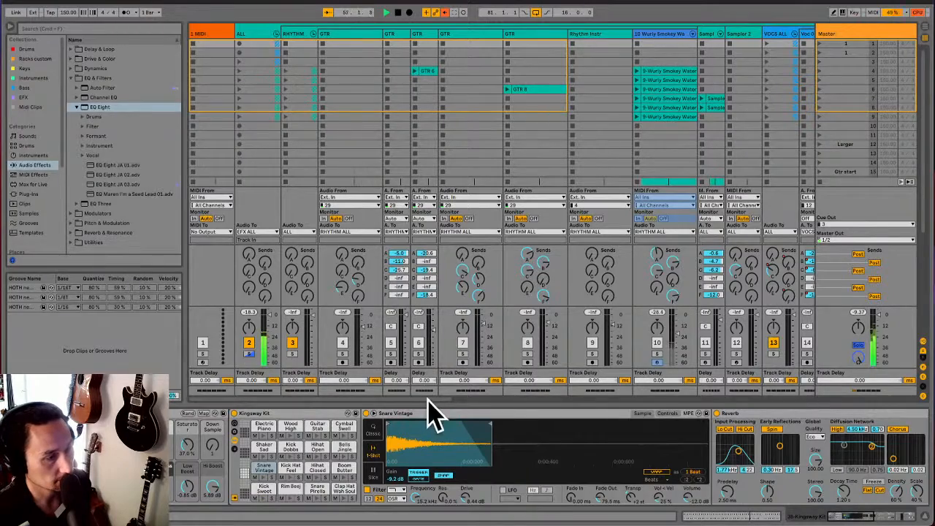
pyautogui.moveTo(428, 400); pyautogui.dragTo(762, 407)
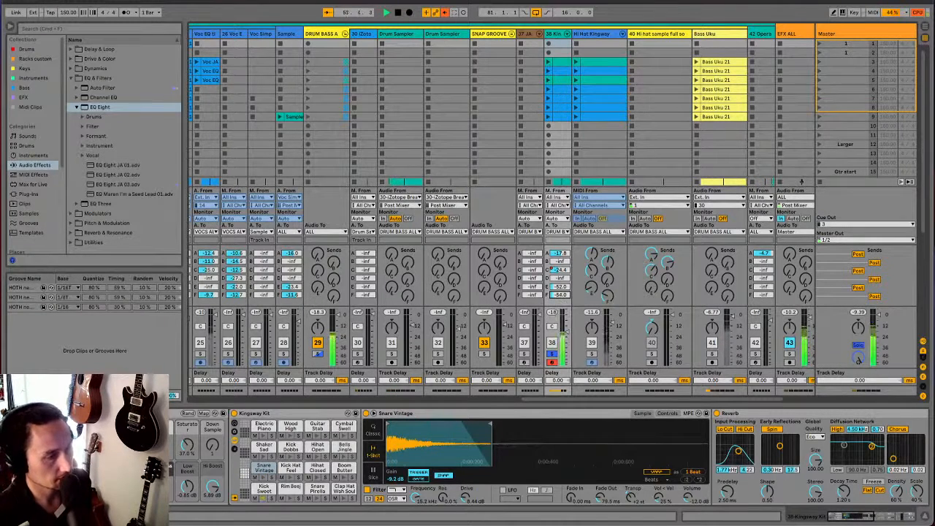
pyautogui.moveTo(562, 295); pyautogui.dragTo(562, 329)
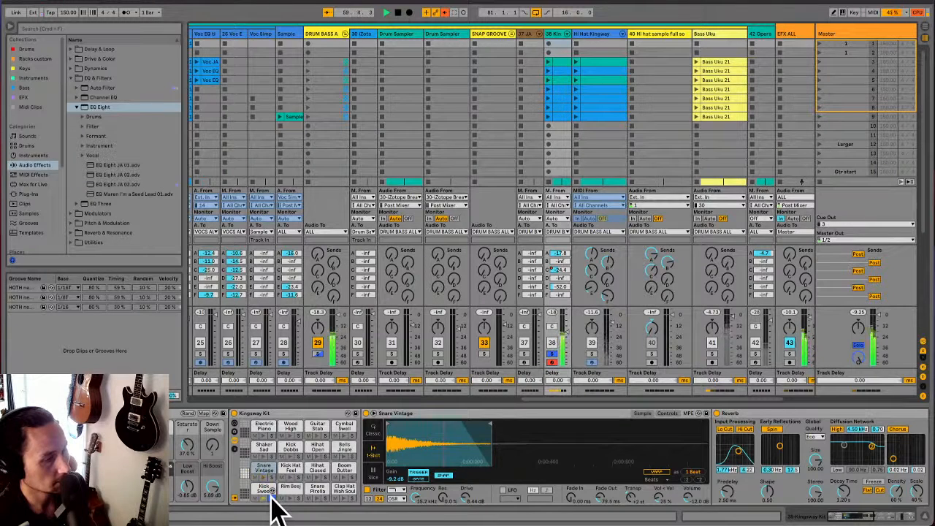
# Return to the Arrangement and loop eight bars from bar 49
pyautogui.press('Tab')
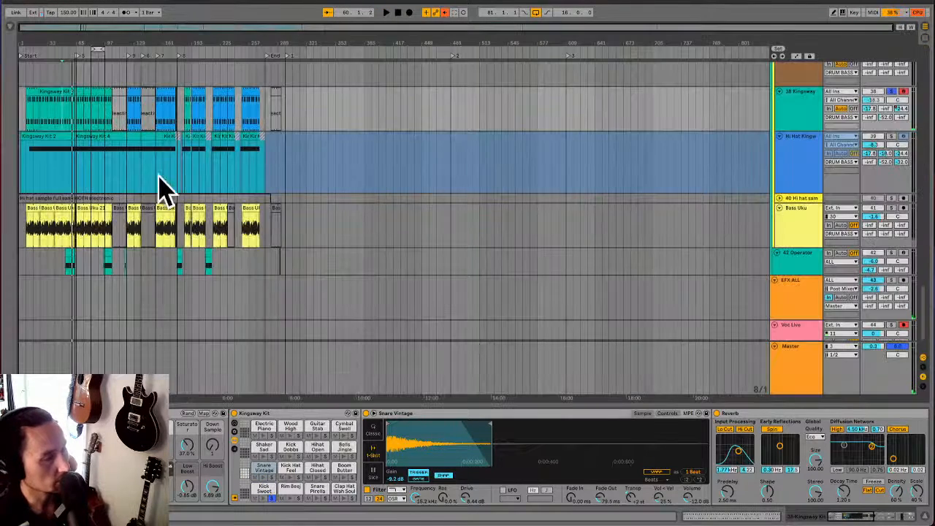
pyautogui.click(69, 175)
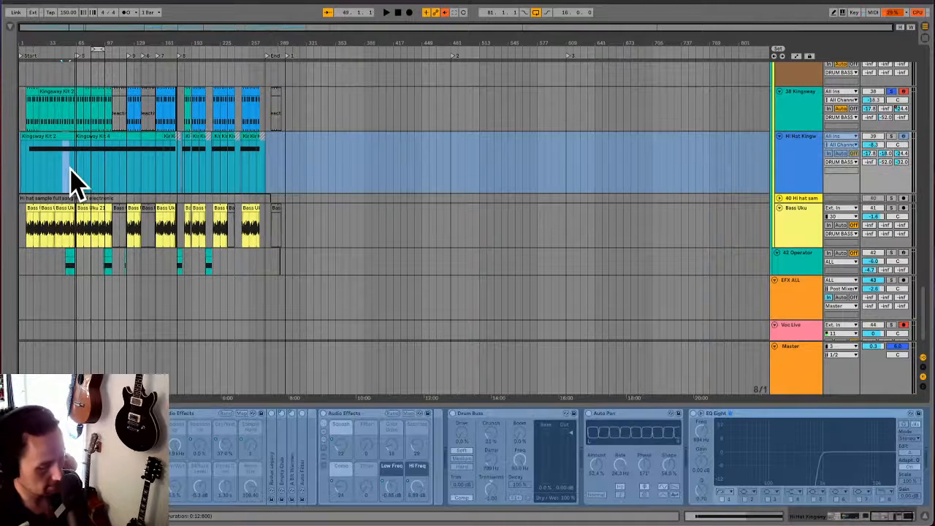
pyautogui.click(73, 179)
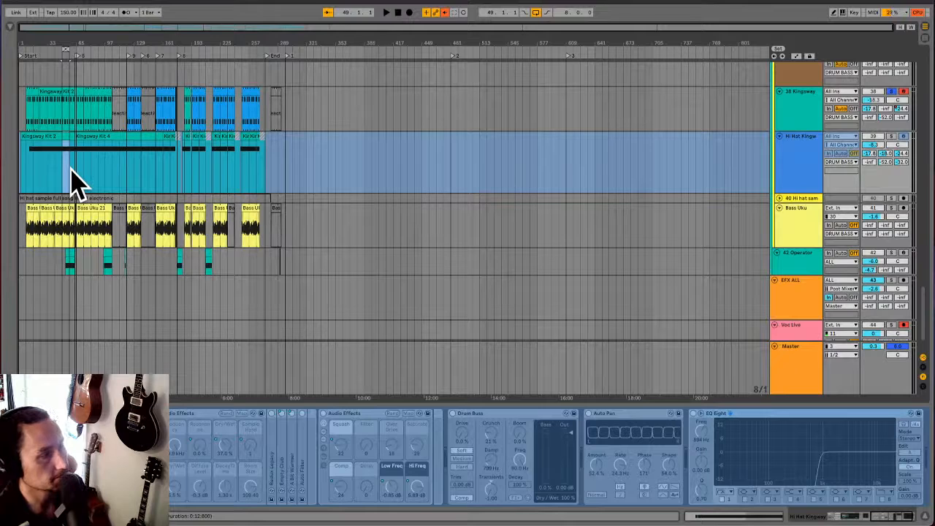
# Play the loop, compare the 38 Kingsway track's Drum Buss off and on, and raise its Boom to 63%
pyautogui.press('Tab')
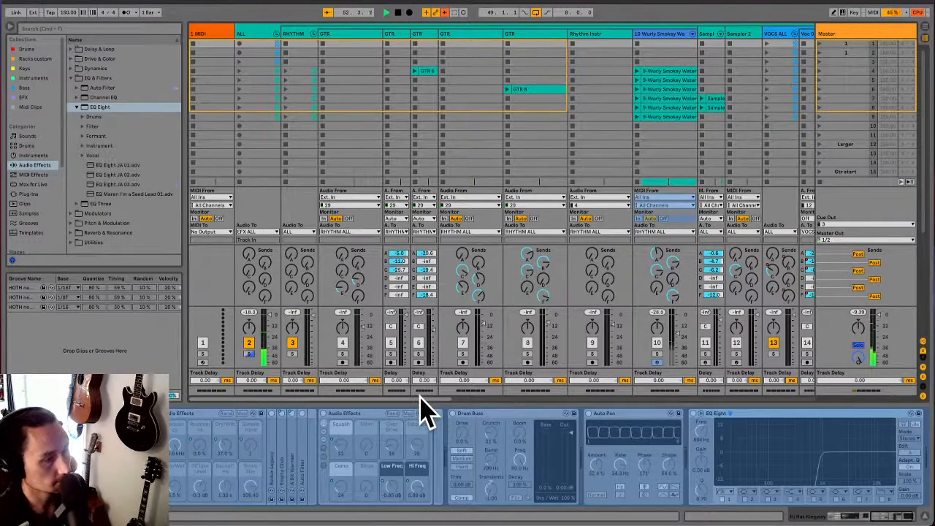
pyautogui.moveTo(422, 398); pyautogui.dragTo(654, 397)
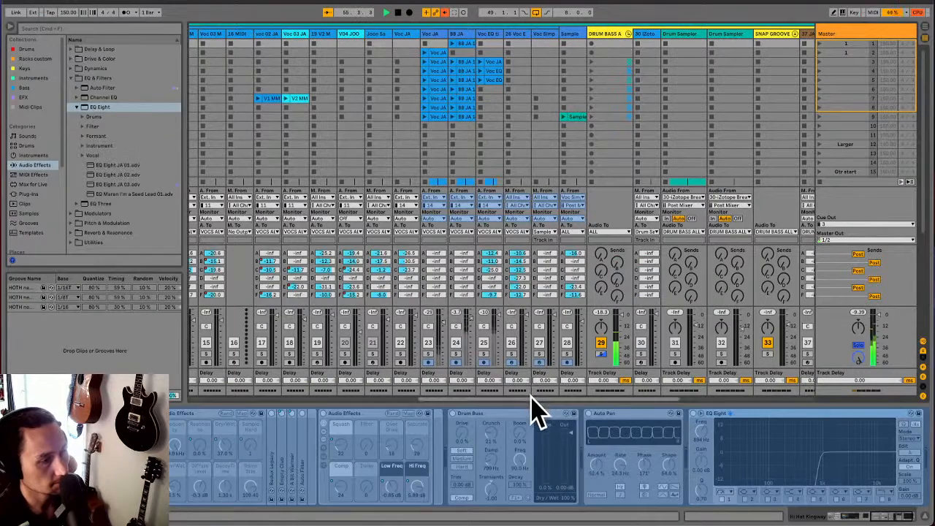
pyautogui.moveTo(532, 395); pyautogui.dragTo(647, 398)
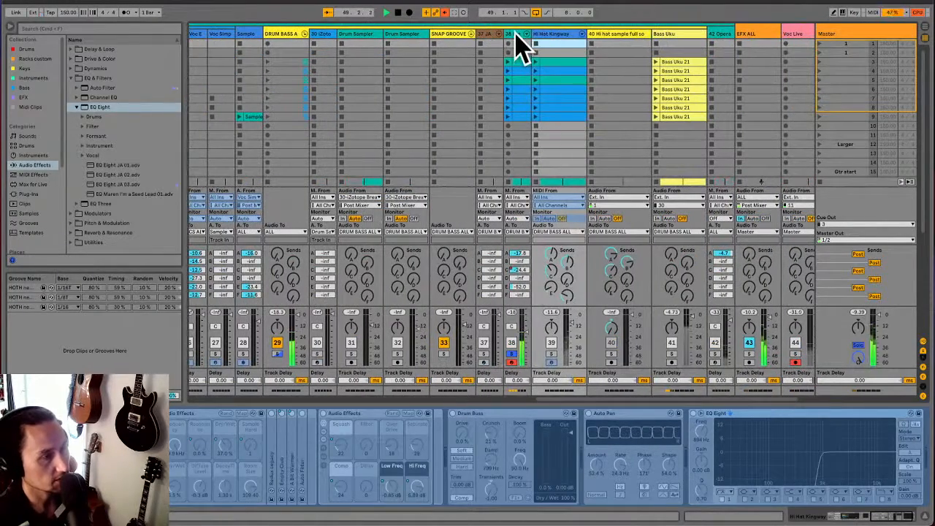
pyautogui.click(517, 44)
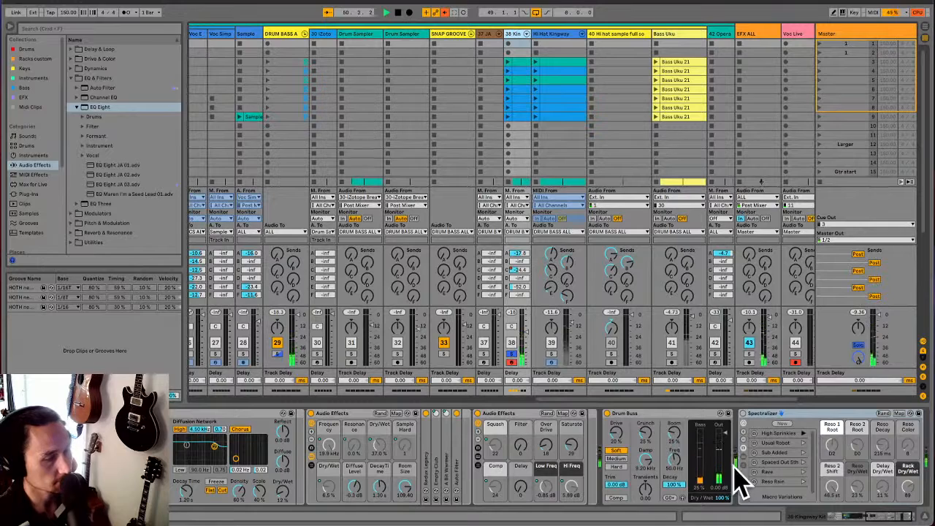
pyautogui.click(607, 415)
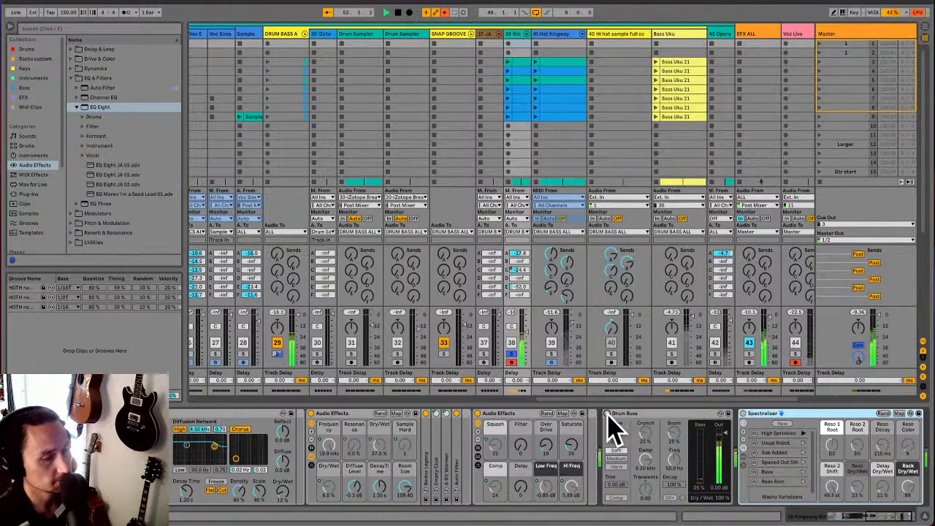
pyautogui.click(607, 414)
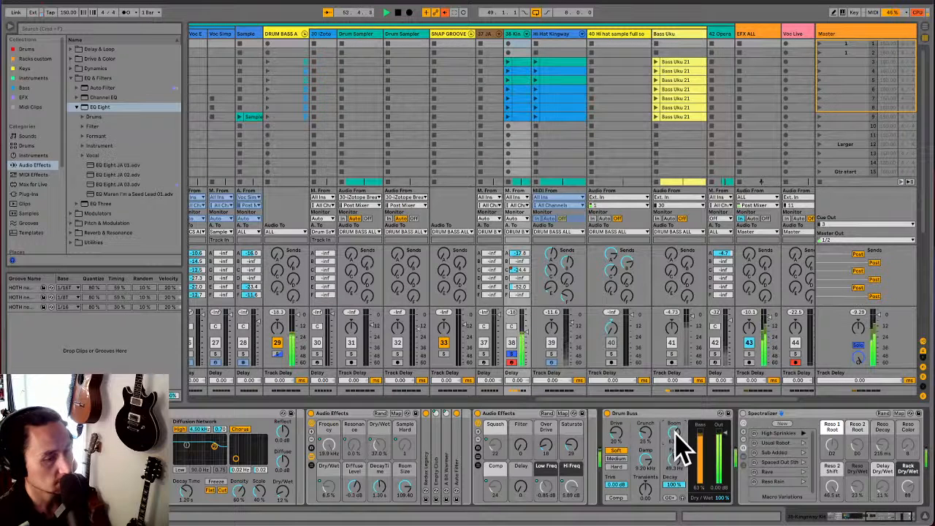
# Choose the Sub Added variation in the Kingsway track's Spectralizer rack and add an EQ Eight at the end of the device chain
pyautogui.click(783, 443)
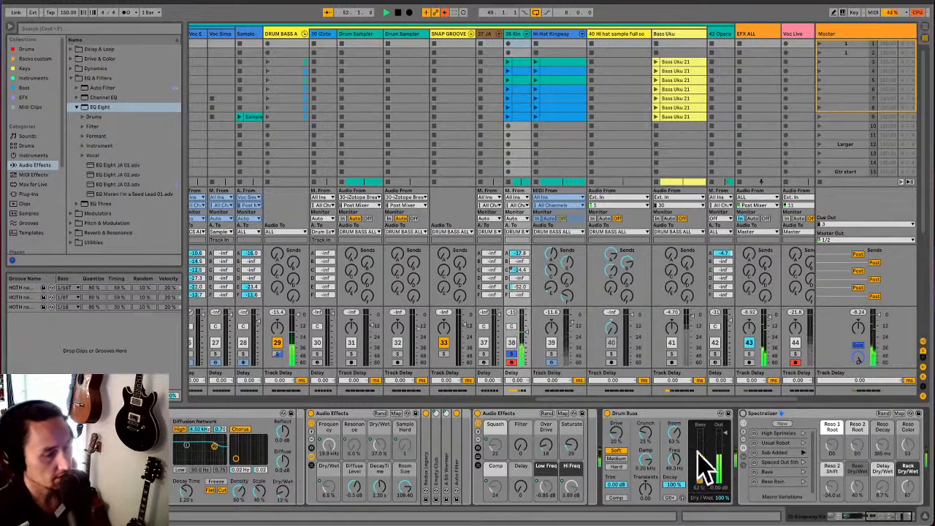
pyautogui.click(856, 518)
pyautogui.click(891, 519)
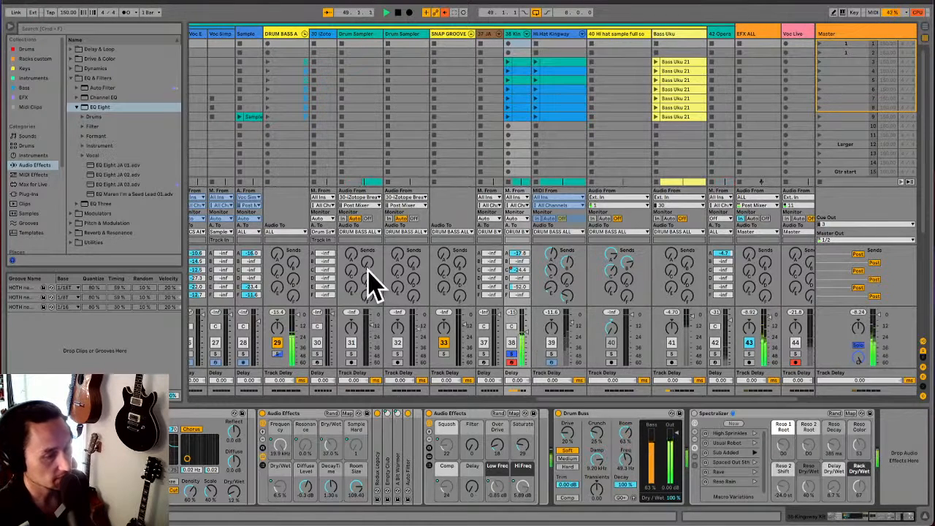
pyautogui.moveTo(89, 112); pyautogui.dragTo(880, 450)
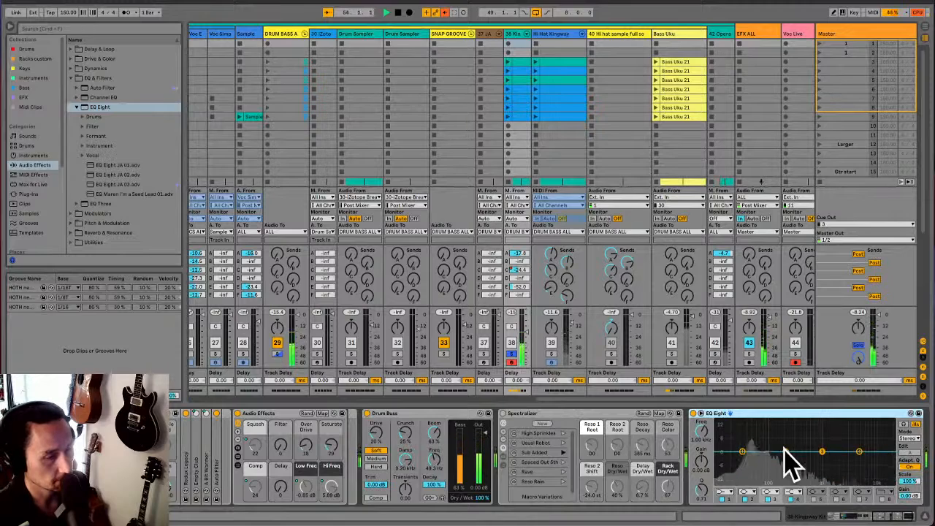
# Expand the Kingsway track's new EQ Eight display and make band 1 a low cut at about 34 Hz
pyautogui.click(698, 426)
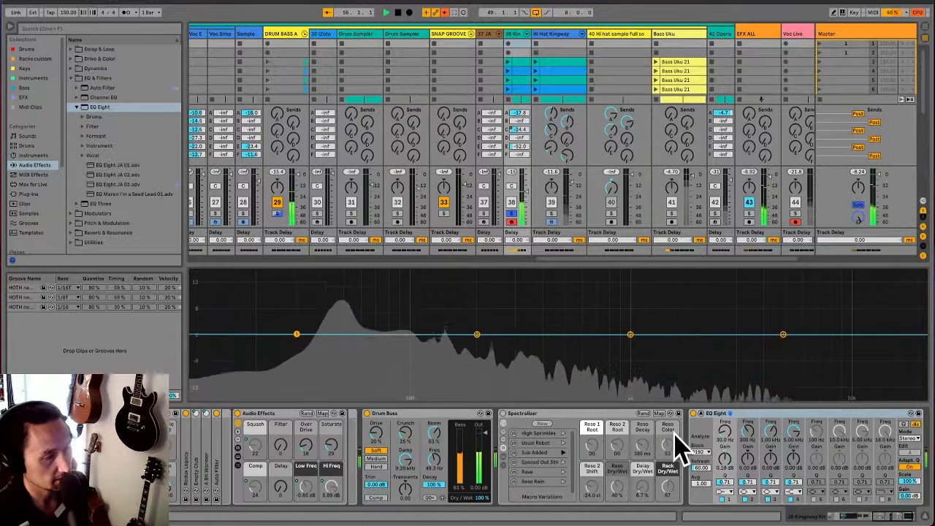
pyautogui.click(726, 494)
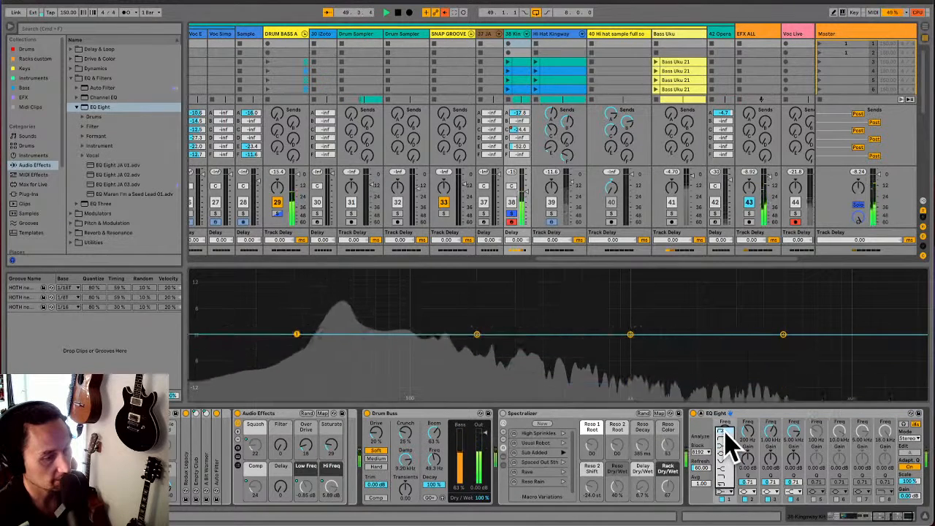
pyautogui.click(729, 440)
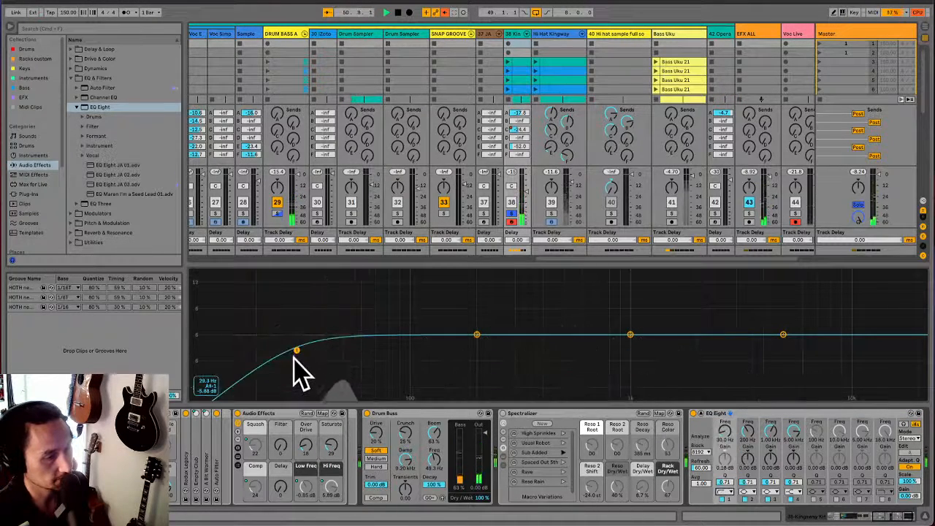
pyautogui.moveTo(296, 351); pyautogui.dragTo(496, 339)
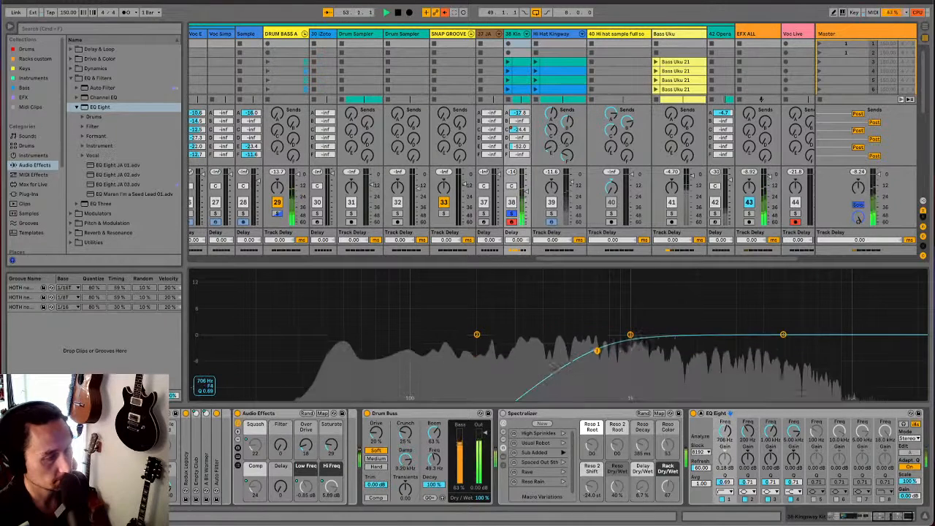
pyautogui.moveTo(597, 351); pyautogui.dragTo(335, 341)
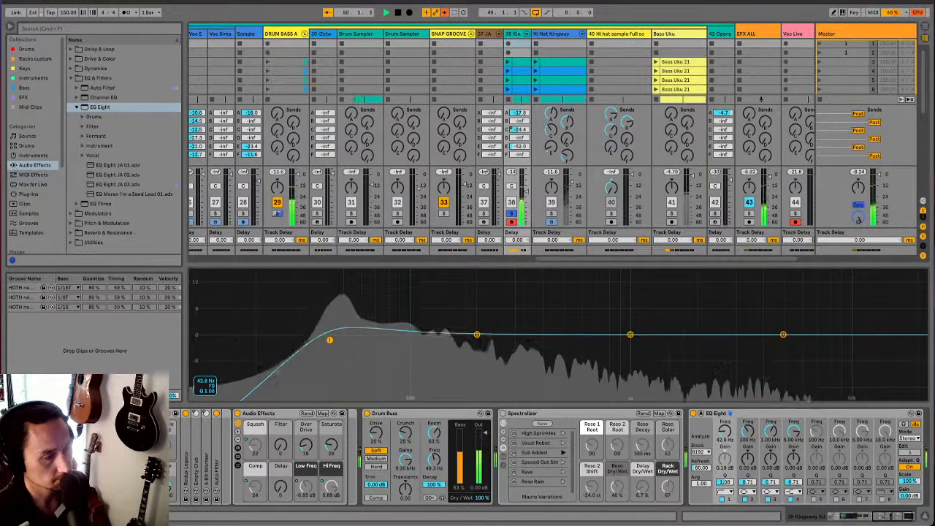
pyautogui.moveTo(330, 340); pyautogui.dragTo(309, 341)
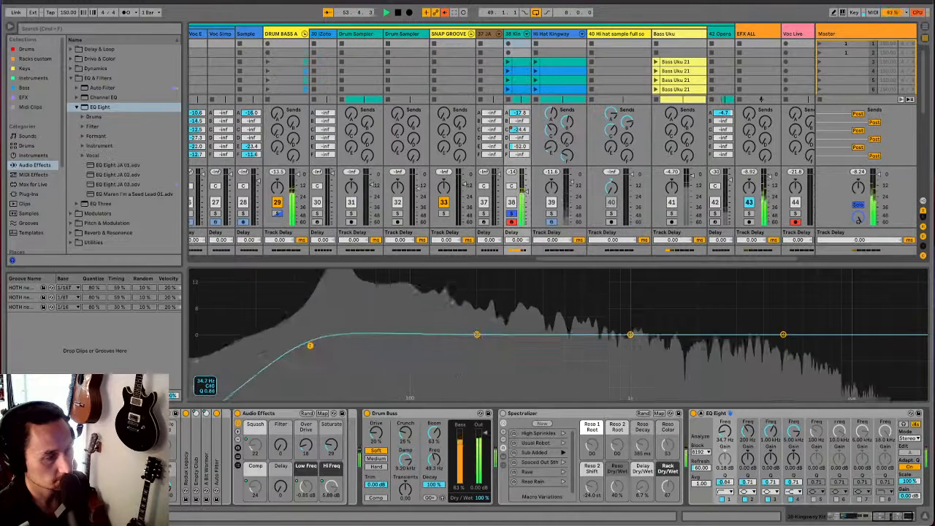
# Boost band 2 by about 3.6 dB at 270 Hz and dip band 3 by about 0.7 dB just below 1 kHz
pyautogui.moveTo(477, 334); pyautogui.dragTo(472, 324)
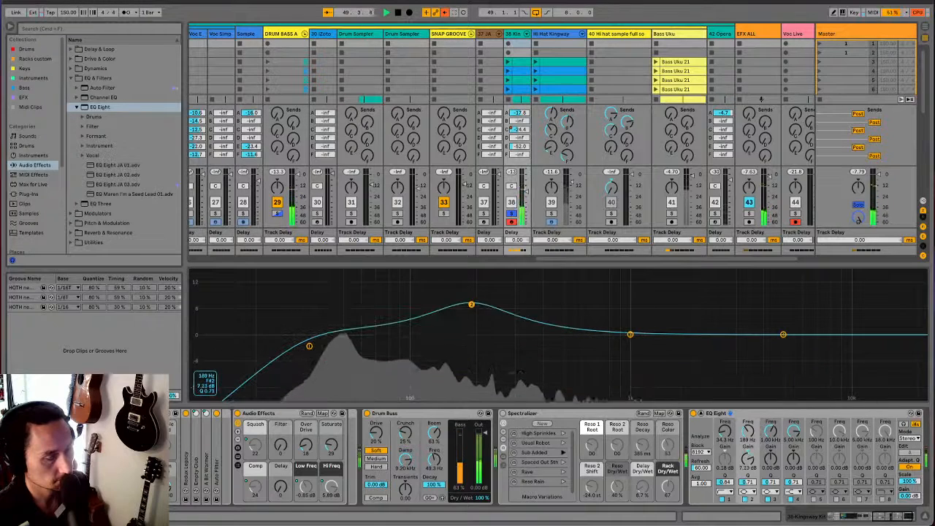
pyautogui.moveTo(471, 318); pyautogui.dragTo(505, 319)
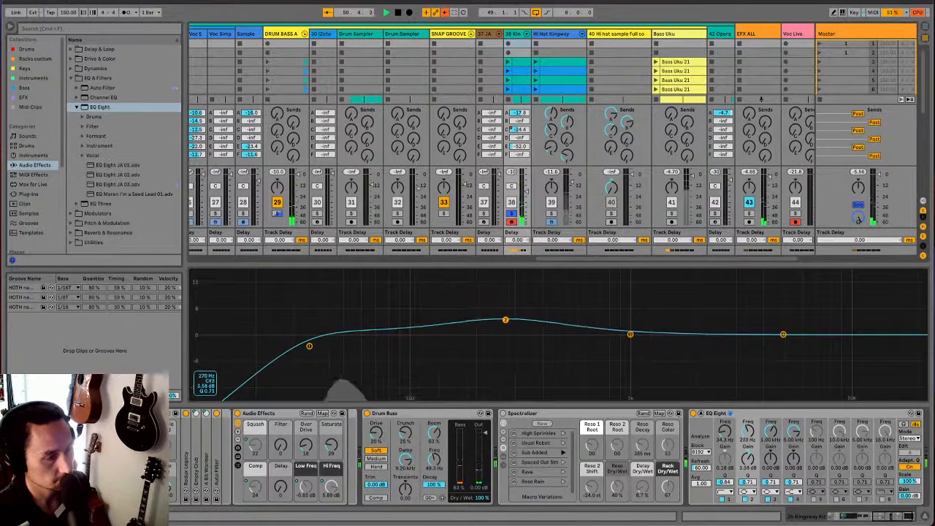
pyautogui.moveTo(631, 334); pyautogui.dragTo(627, 337)
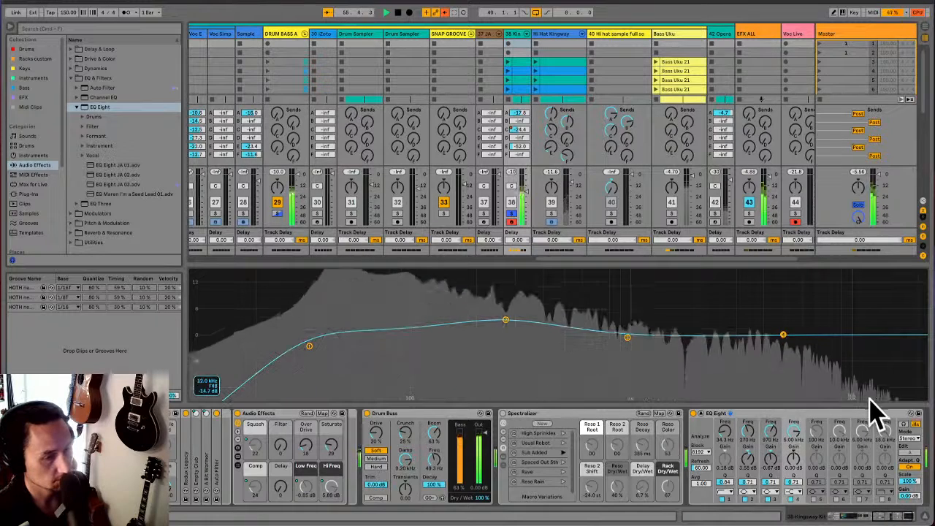
# Enable band 8 as a high cut below 10 kHz, switch off band 4, and collapse the expanded EQ display
pyautogui.click(885, 500)
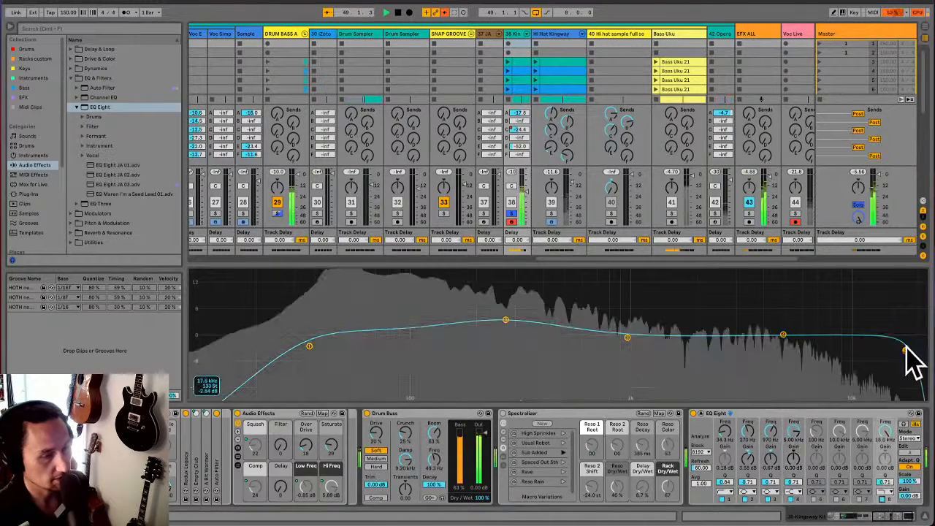
pyautogui.moveTo(876, 348); pyautogui.dragTo(805, 347)
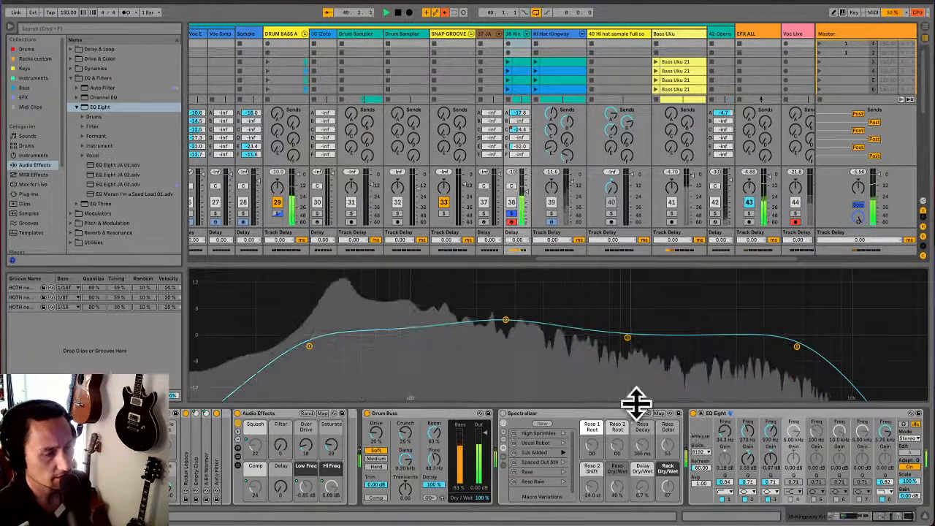
pyautogui.click(709, 423)
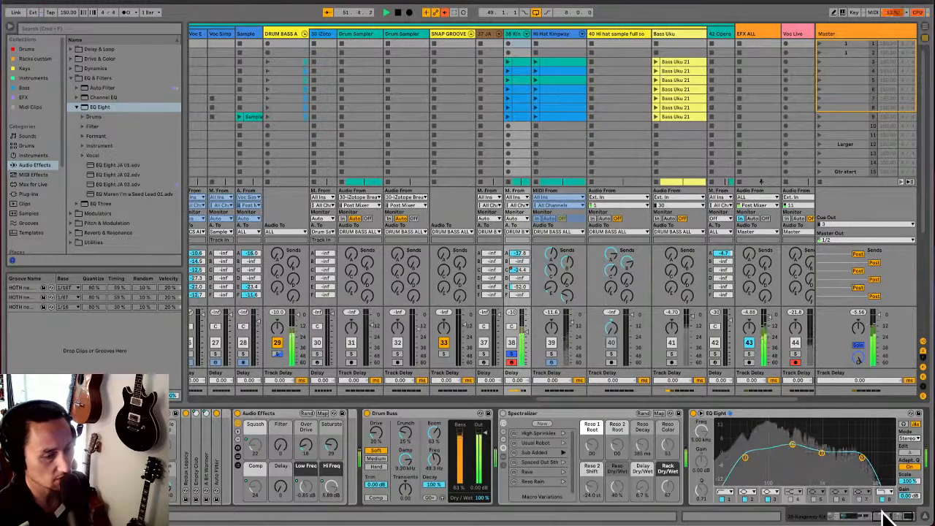
# Move the EQ Eight from the end of the Kingsway track's device chain into the Kick Sweet pad's chain in the Kingsway Kit
pyautogui.moveTo(884, 514)
pyautogui.mouseDown()
pyautogui.moveTo(822, 515)
pyautogui.moveTo(894, 514)
pyautogui.mouseUp()
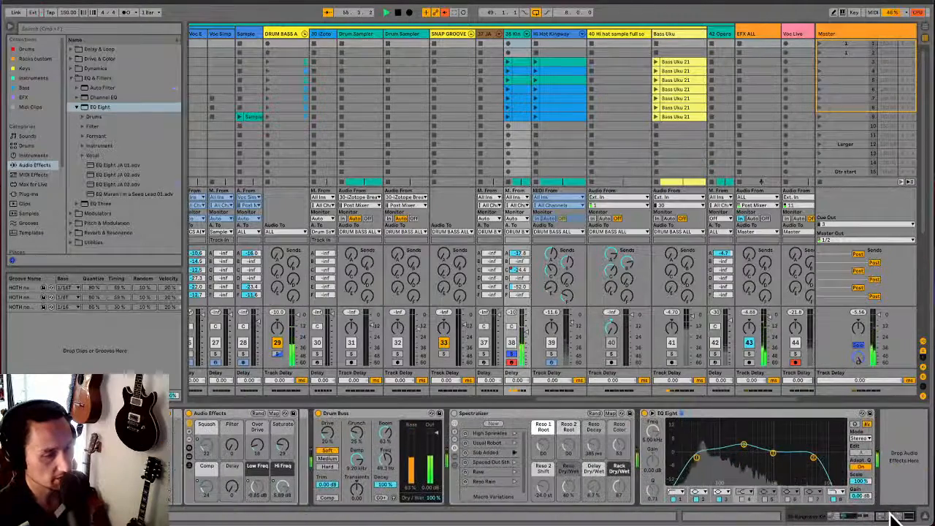
pyautogui.moveTo(748, 413); pyautogui.dragTo(515, 459)
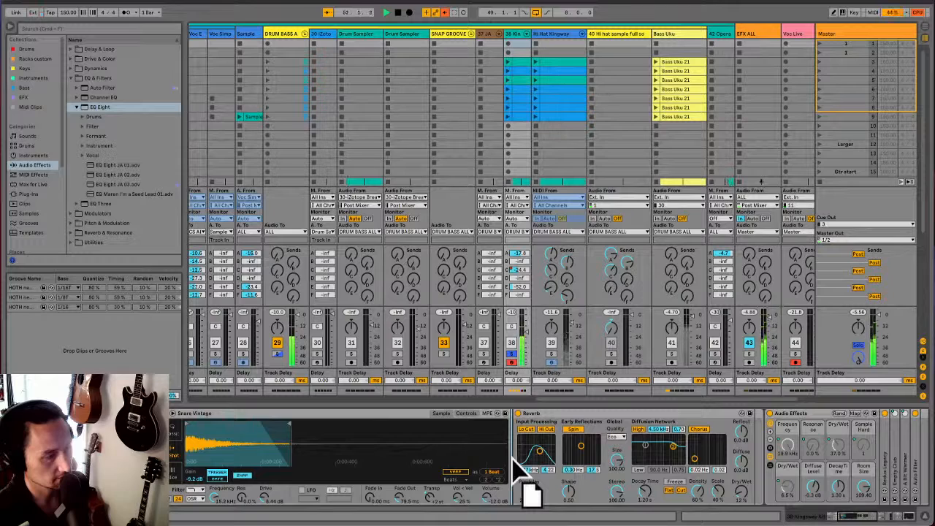
pyautogui.moveTo(513, 459); pyautogui.dragTo(263, 489)
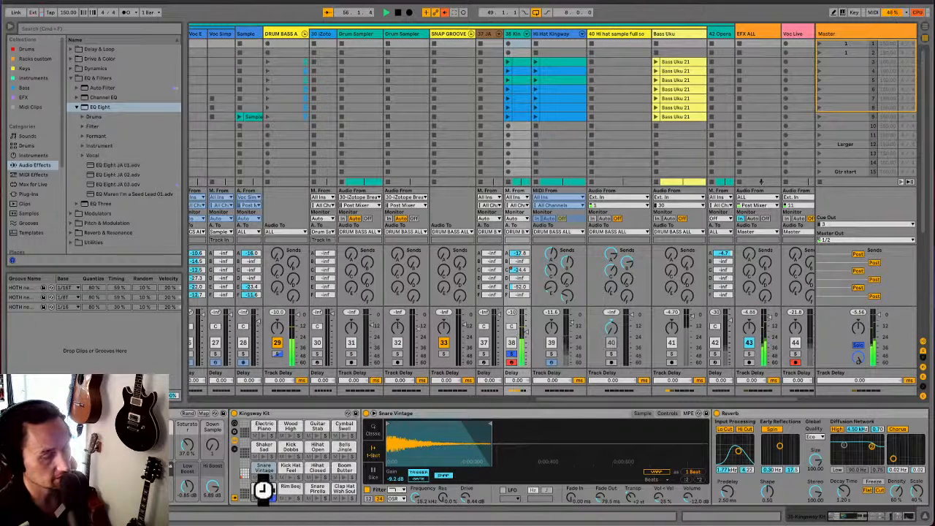
pyautogui.click(266, 491)
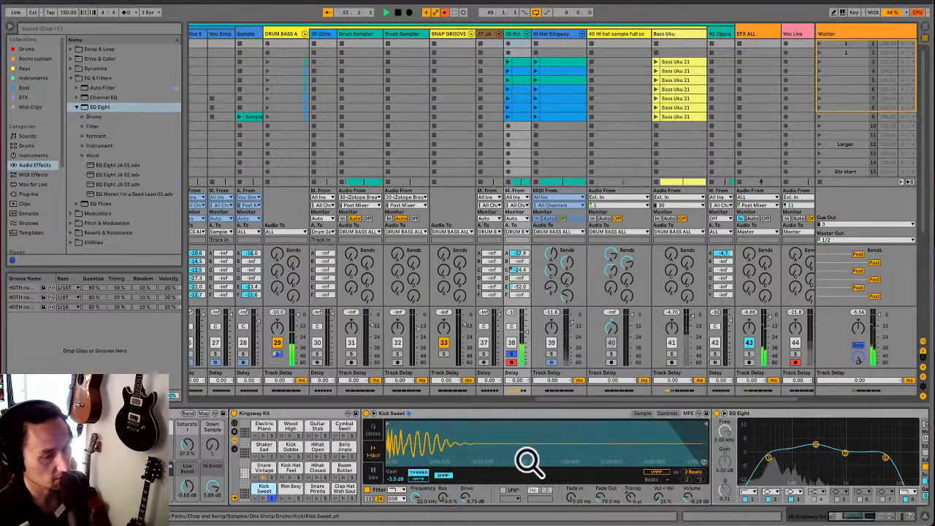
pyautogui.click(855, 516)
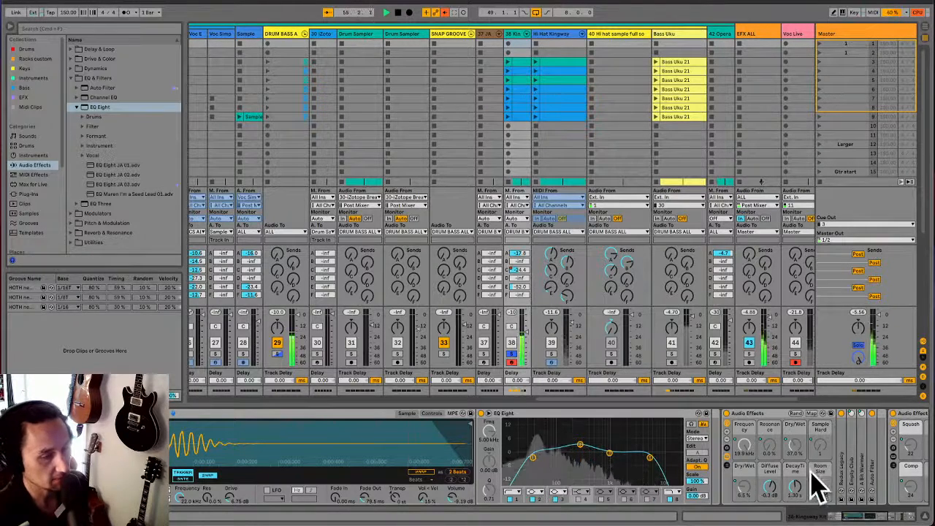
pyautogui.moveTo(863, 515); pyautogui.dragTo(827, 517)
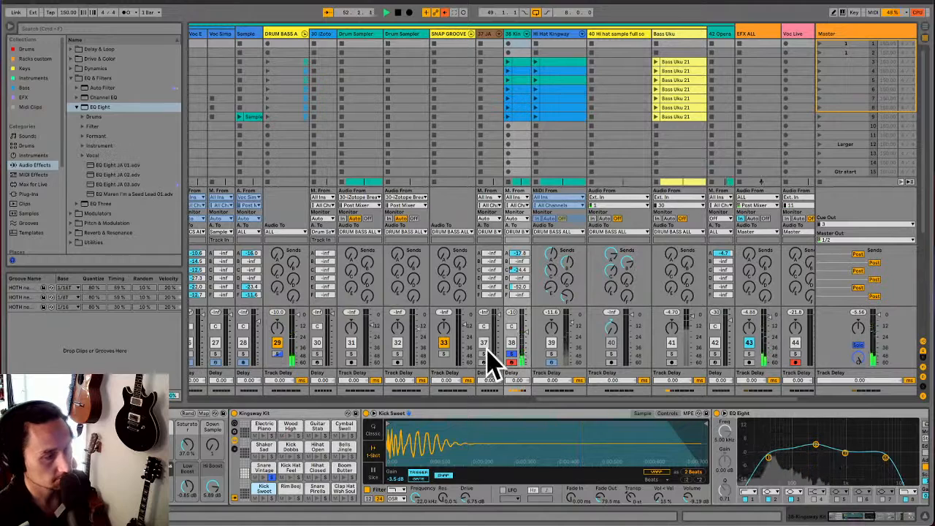
# Add a new EQ Eight after the Reverb in the Snare Vintage pad's chain of the Kingsway Kit
pyautogui.click(91, 109)
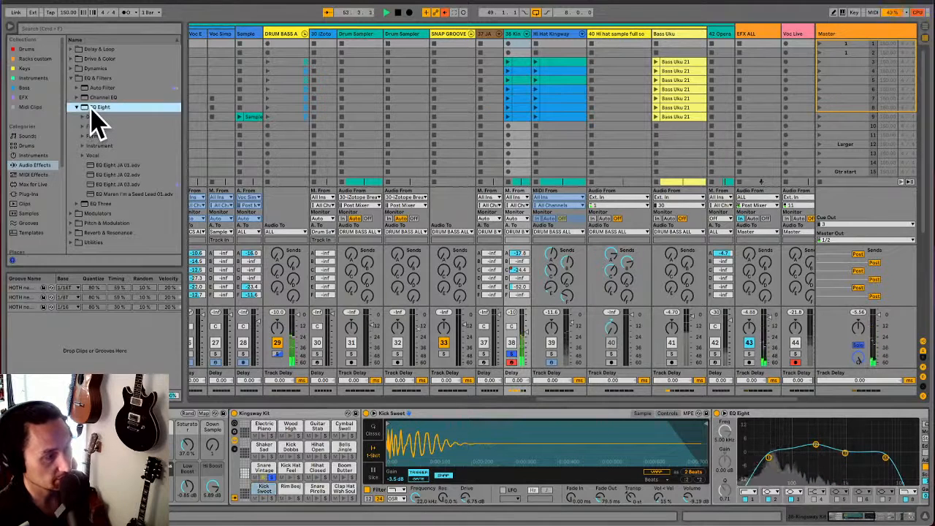
pyautogui.moveTo(90, 114); pyautogui.dragTo(262, 468)
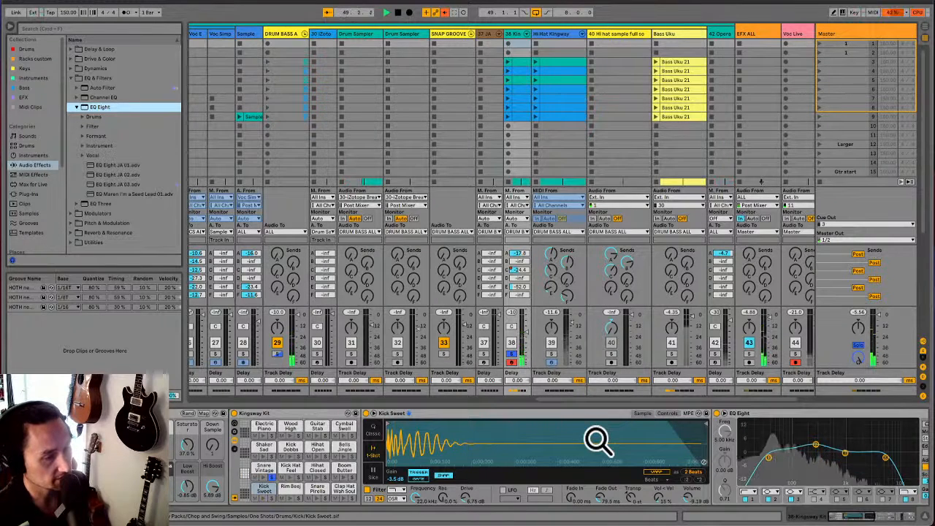
pyautogui.click(265, 468)
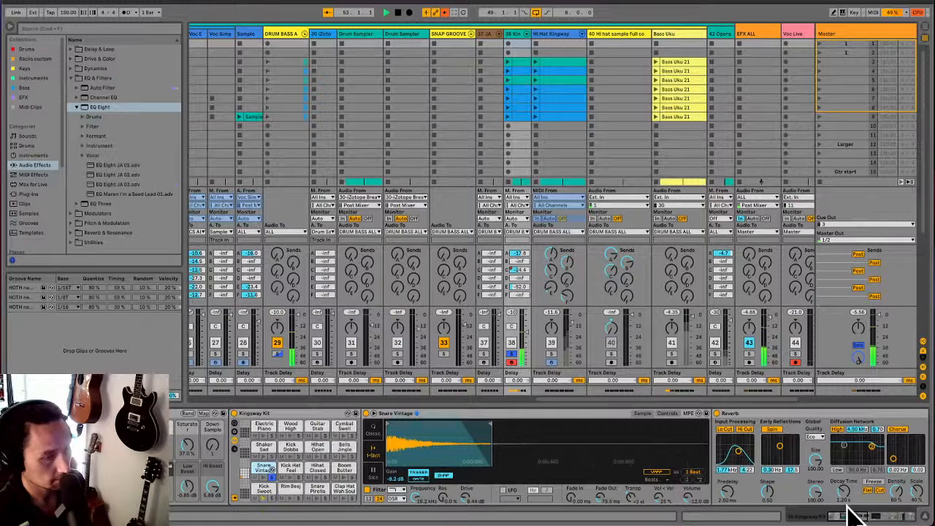
pyautogui.moveTo(846, 515)
pyautogui.mouseDown()
pyautogui.moveTo(858, 515)
pyautogui.moveTo(830, 516)
pyautogui.mouseUp()
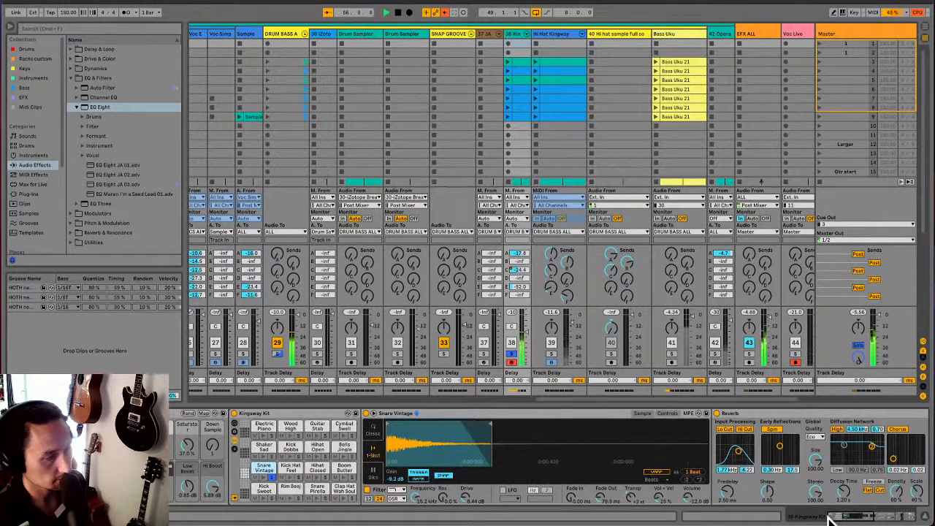
pyautogui.click(264, 490)
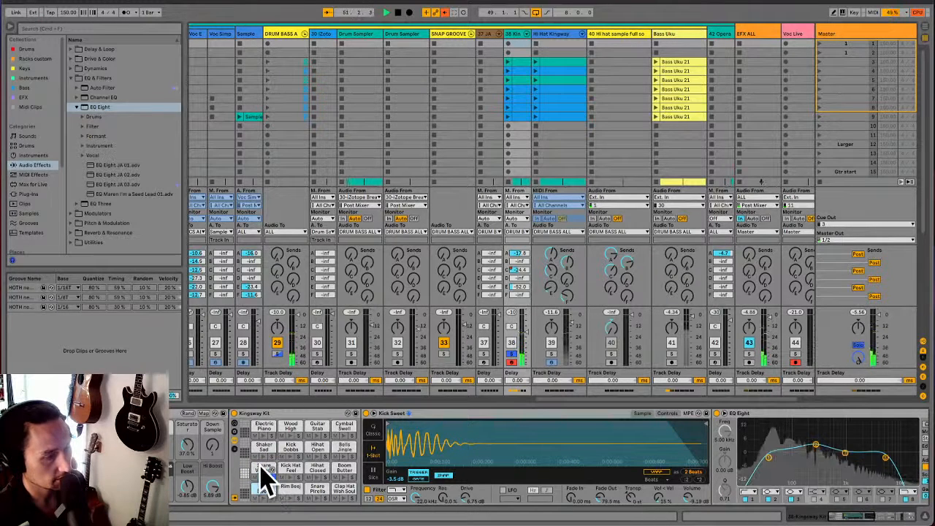
pyautogui.click(263, 472)
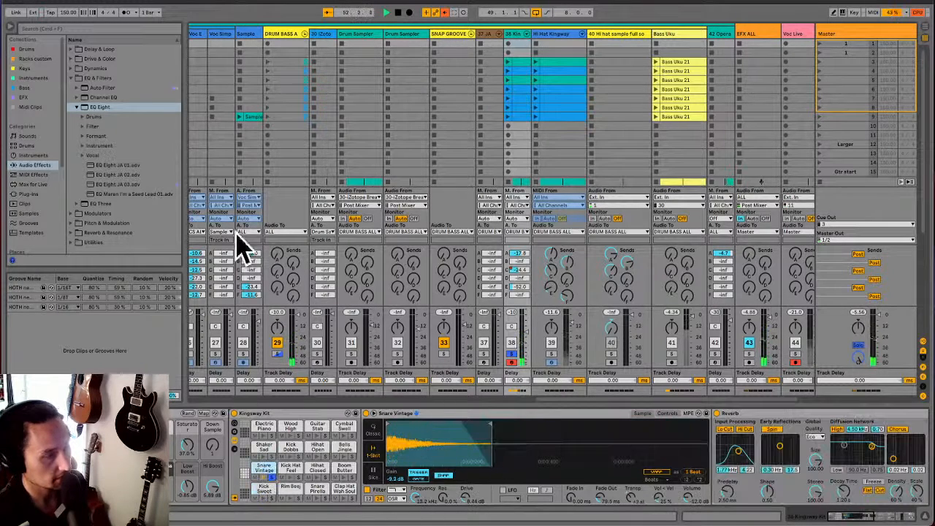
pyautogui.moveTo(93, 108); pyautogui.dragTo(264, 468)
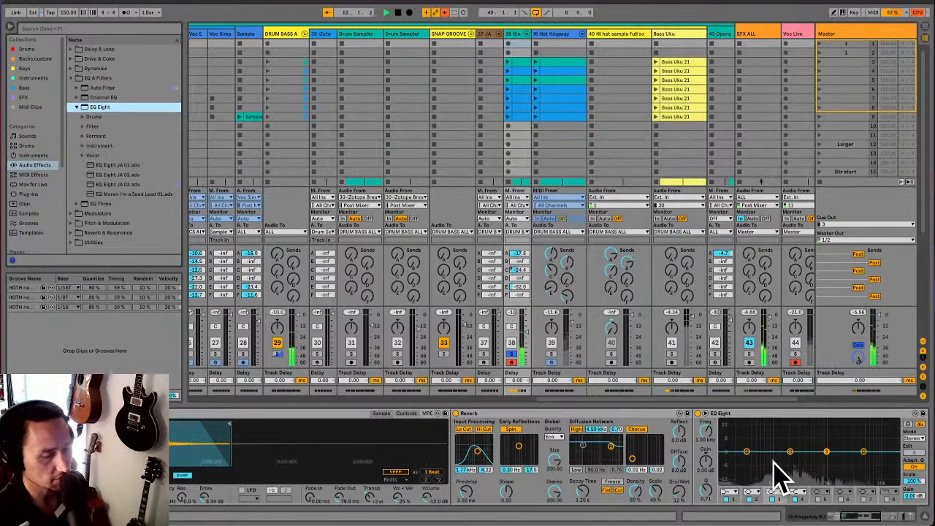
# On the snare's EQ Eight, set band 1 to a steep low cut at 150 Hz and band 8 to a high cut at about 10.5 kHz
pyautogui.click(733, 493)
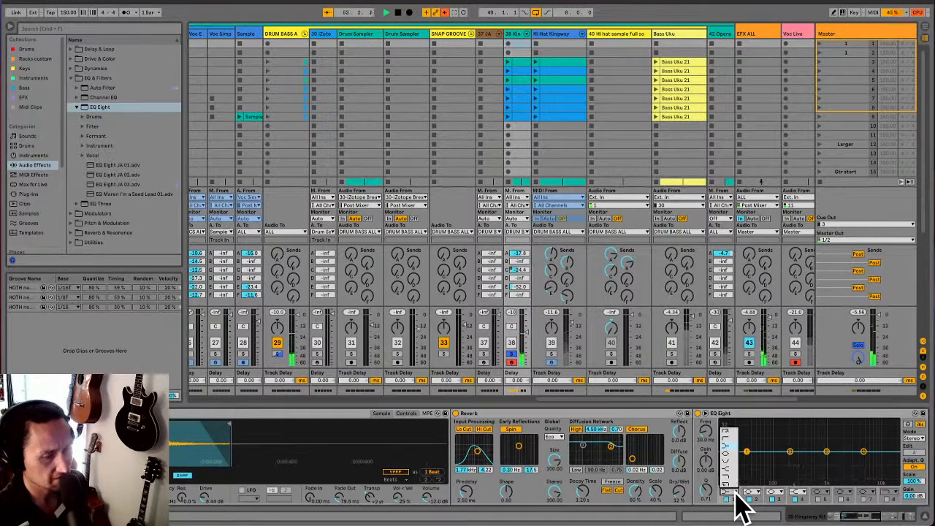
pyautogui.click(732, 434)
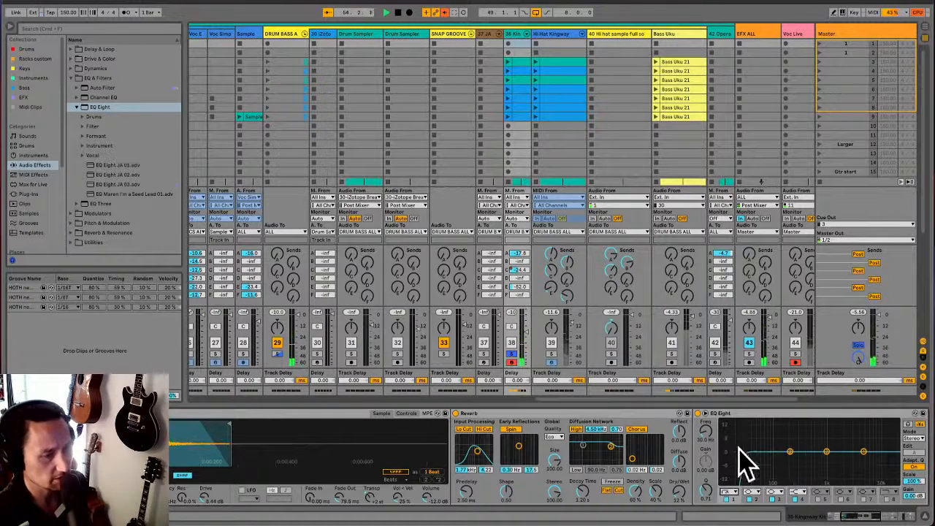
pyautogui.moveTo(746, 459); pyautogui.dragTo(748, 458)
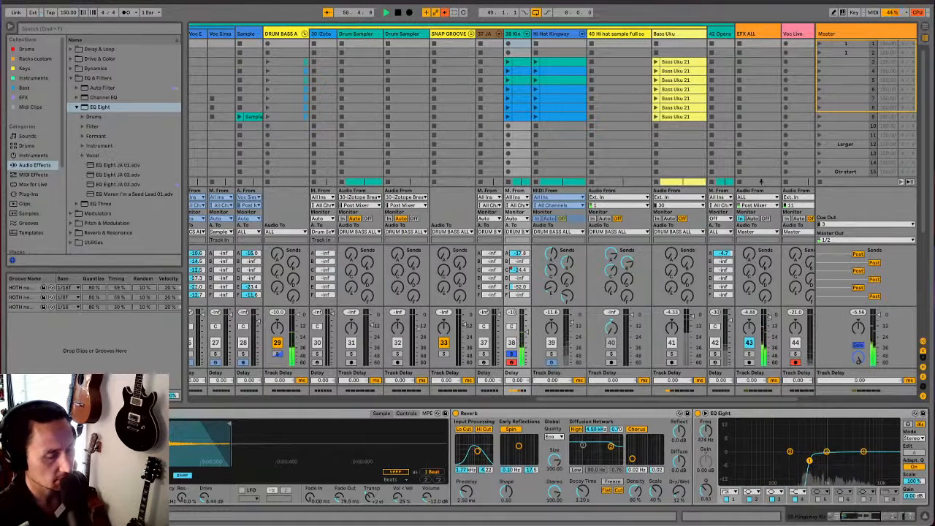
pyautogui.moveTo(810, 460); pyautogui.dragTo(788, 452)
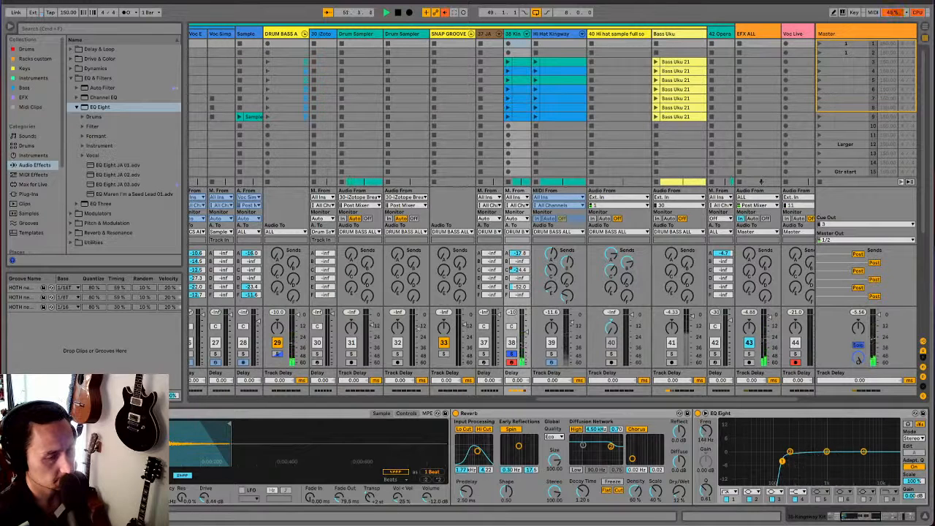
pyautogui.moveTo(782, 461)
pyautogui.mouseDown()
pyautogui.moveTo(771, 462)
pyautogui.moveTo(784, 461)
pyautogui.mouseUp()
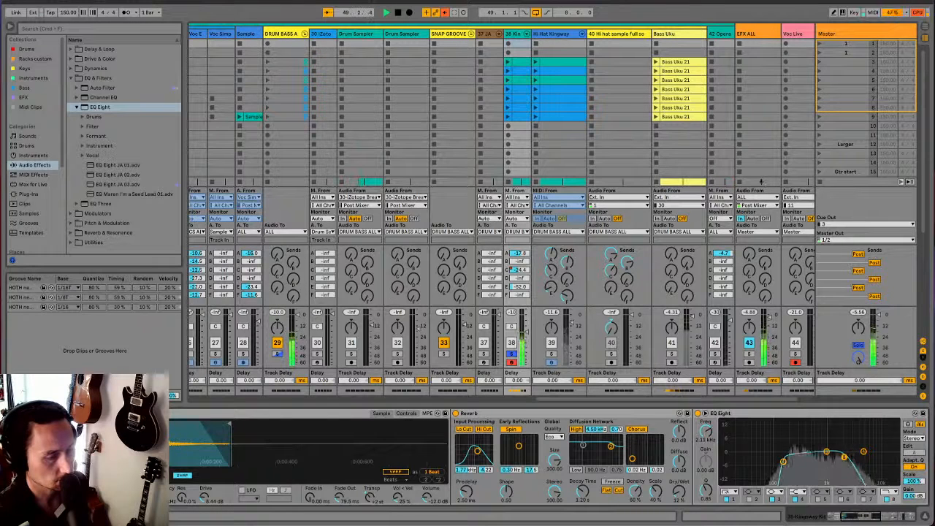
pyautogui.moveTo(858, 460); pyautogui.dragTo(881, 460)
# Expand the snare's EQ Eight display, boost band 3 by about 6.6 dB around 582 Hz, and set its Q to 4.00
pyautogui.moveTo(826, 452); pyautogui.dragTo(824, 431)
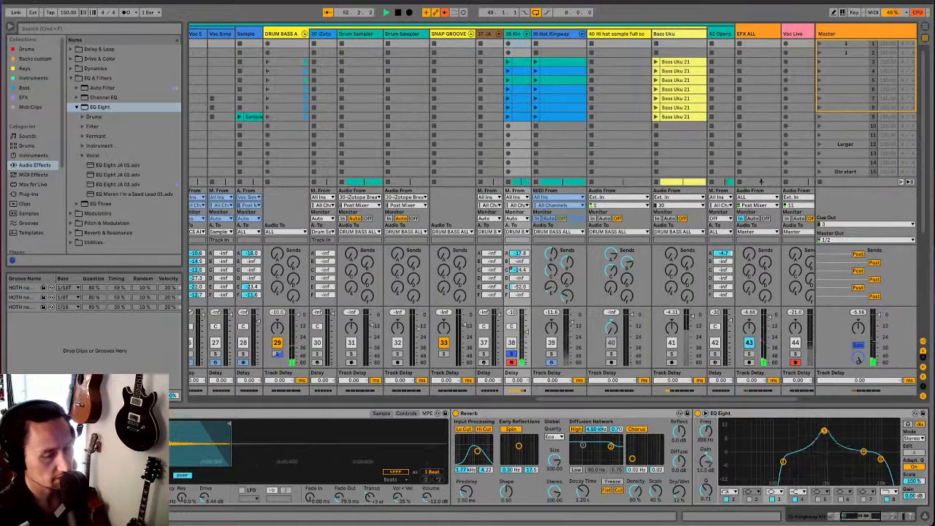
pyautogui.click(706, 414)
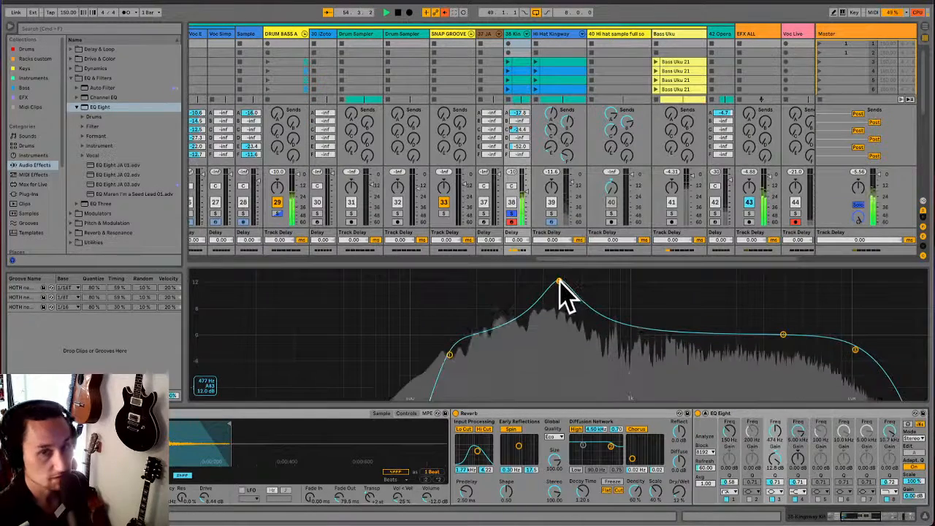
pyautogui.moveTo(558, 282); pyautogui.dragTo(559, 307)
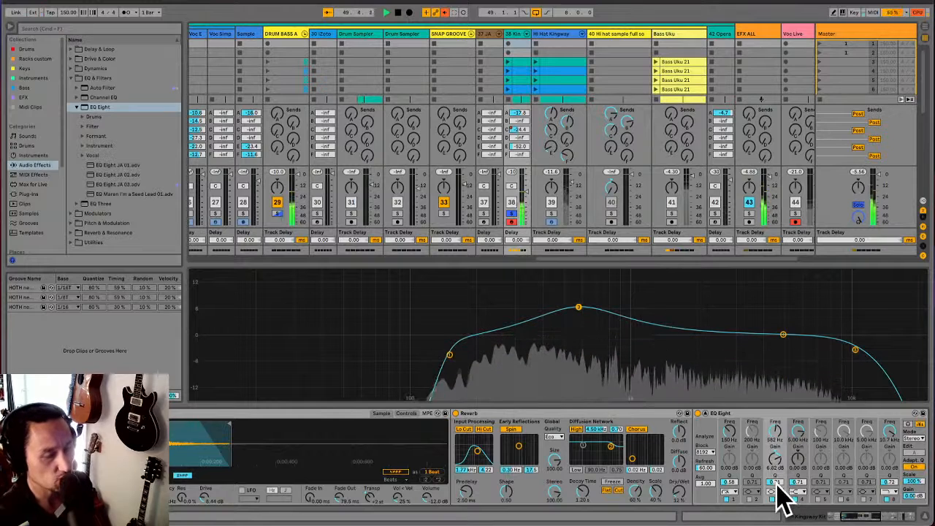
pyautogui.moveTo(776, 484); pyautogui.dragTo(777, 482)
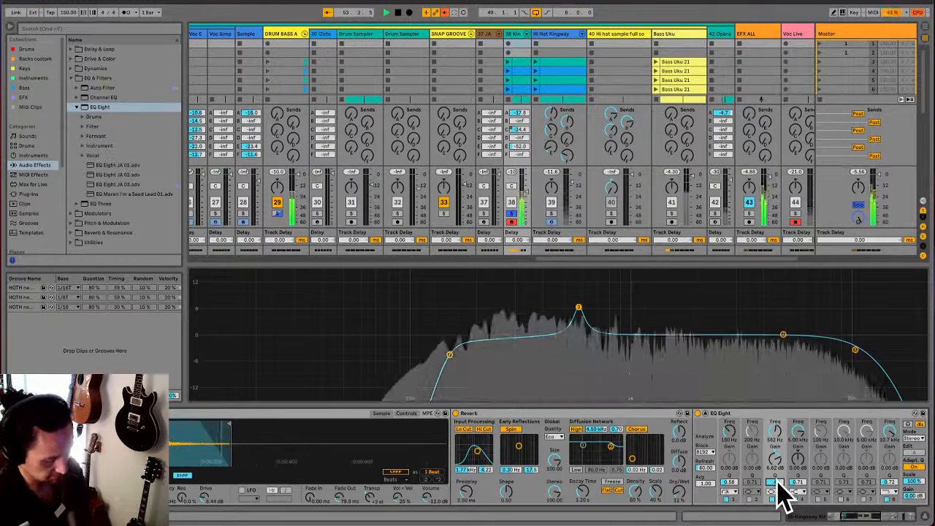
pyautogui.press('Return')
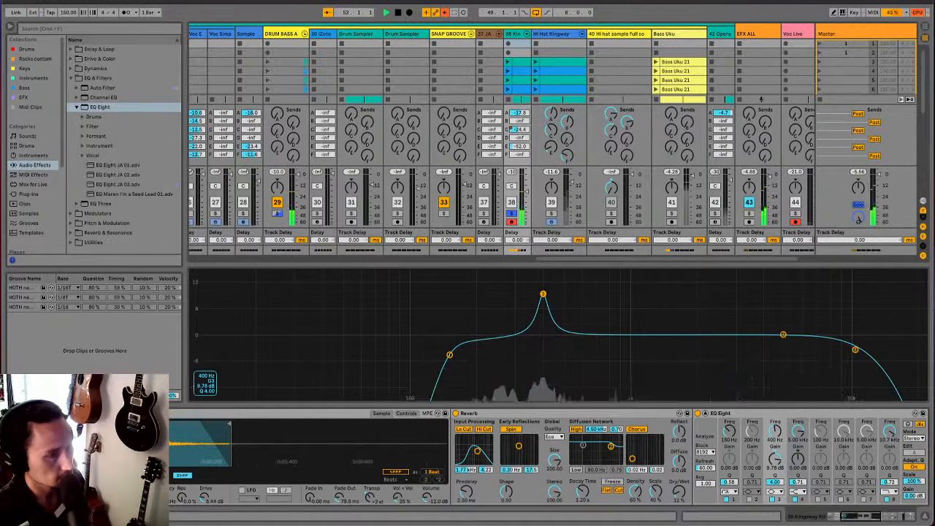
# Shift band 3 of the snare's EQ Eight to about 411 Hz and reduce its boost to 4.19 dB
pyautogui.moveTo(542, 294); pyautogui.dragTo(538, 294)
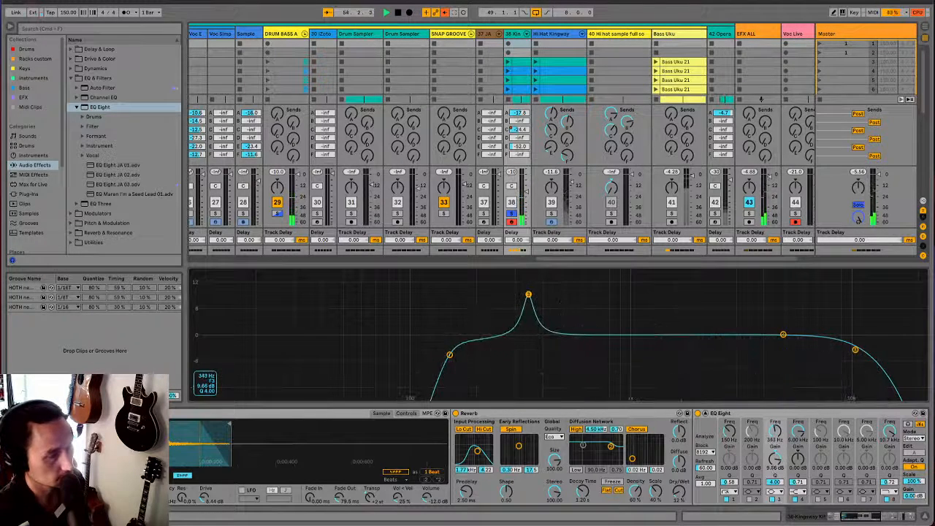
pyautogui.moveTo(518, 293); pyautogui.dragTo(546, 317)
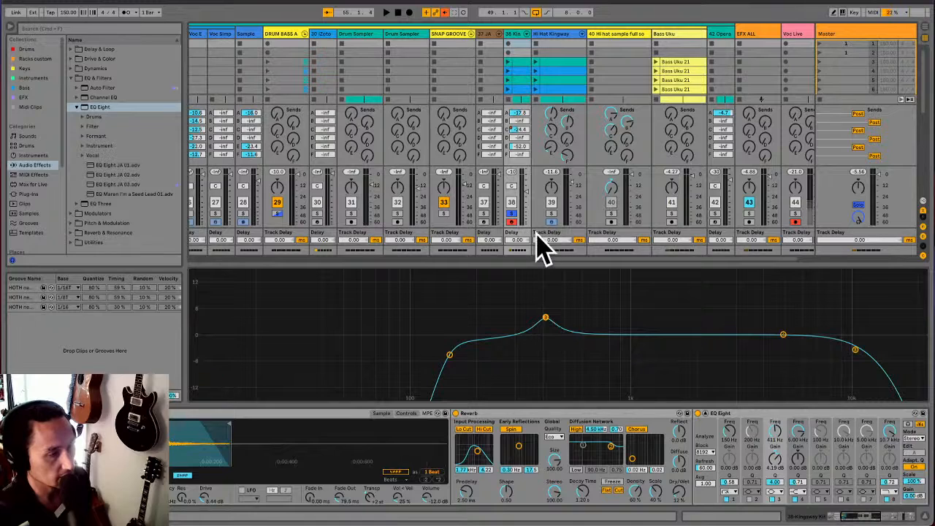
# Audition the kit with Bass Uku soloed, unsolo the bass, and fine-tune the snare EQ's band 3 to 400 Hz with less gain
pyautogui.moveTo(581, 258); pyautogui.dragTo(612, 255)
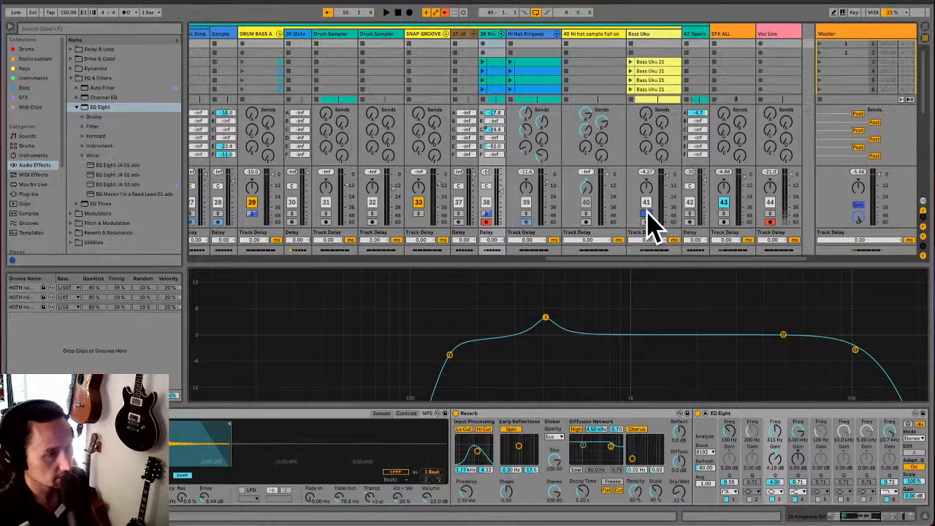
pyautogui.press('space')
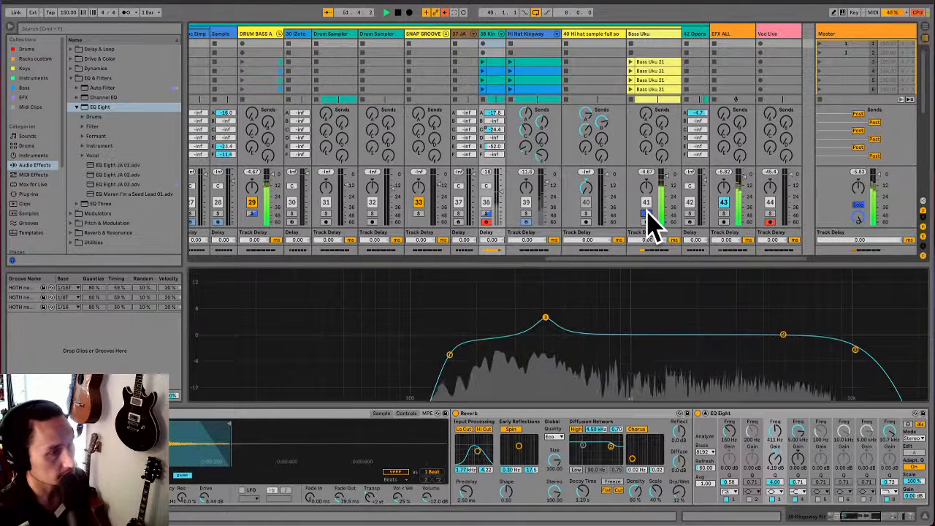
pyautogui.click(646, 213)
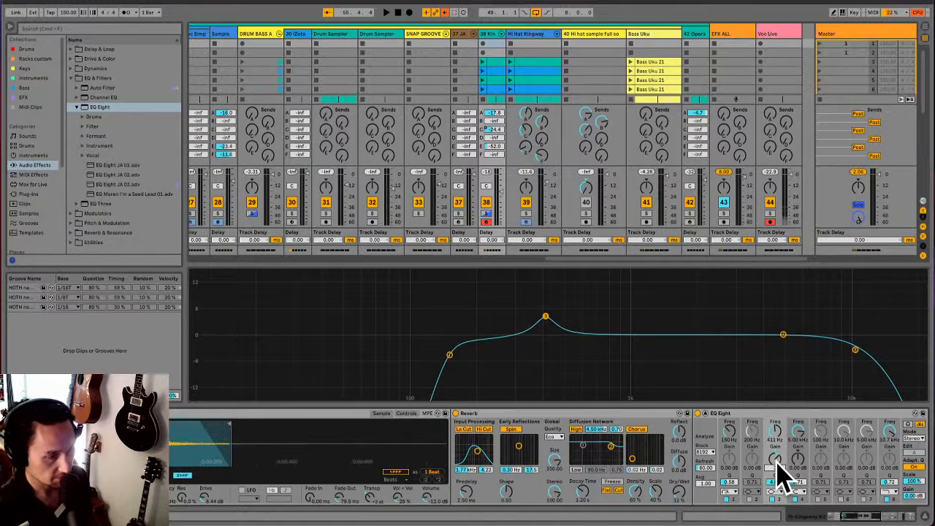
pyautogui.moveTo(779, 466); pyautogui.dragTo(779, 468)
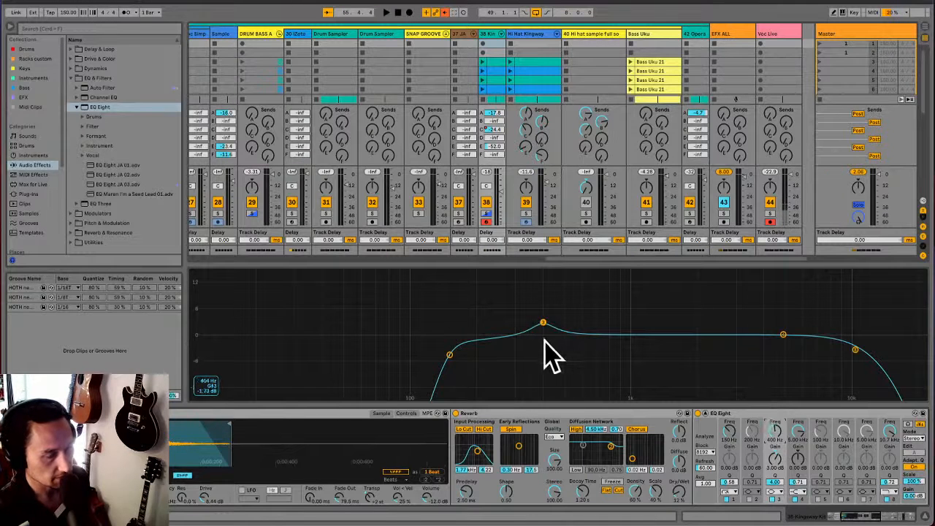
pyautogui.press('space')
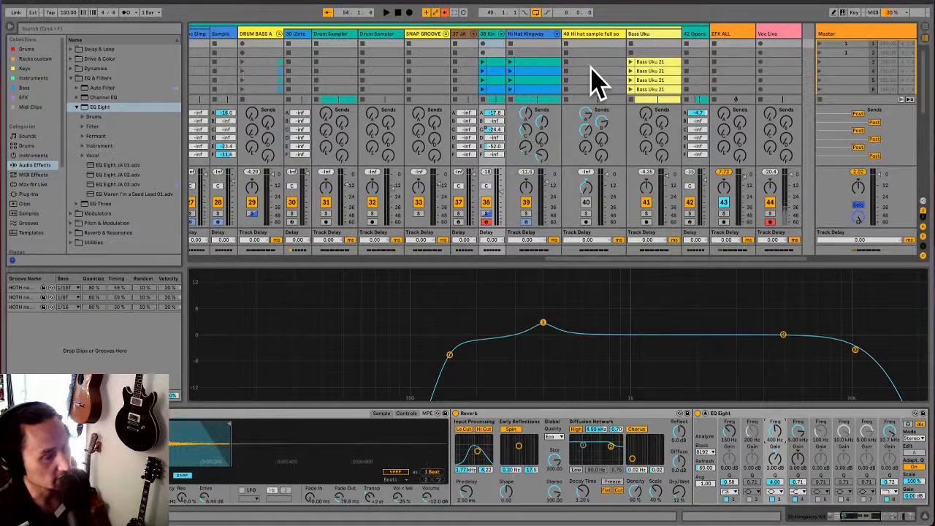
# Collapse the snare EQ Eight's expanded display, then solo the Kingsway track and play it back
pyautogui.moveTo(581, 263); pyautogui.dragTo(587, 313)
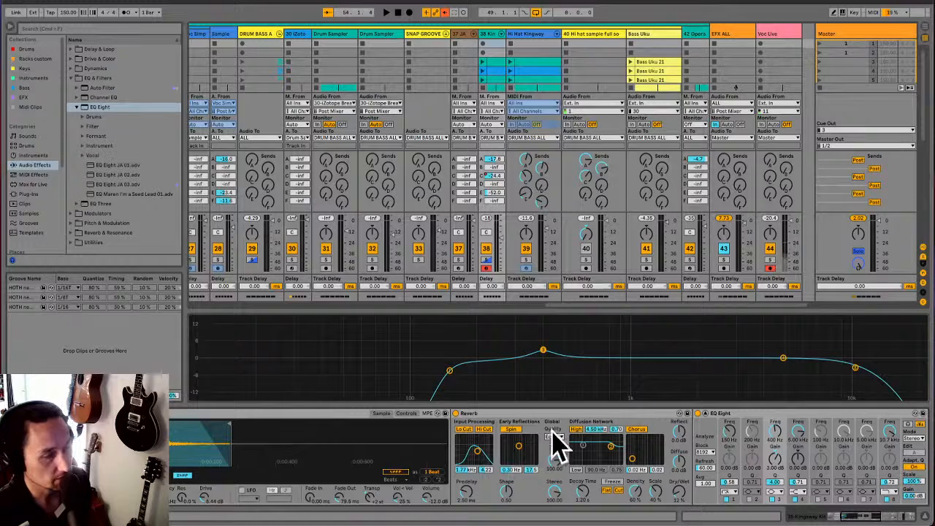
pyautogui.click(707, 422)
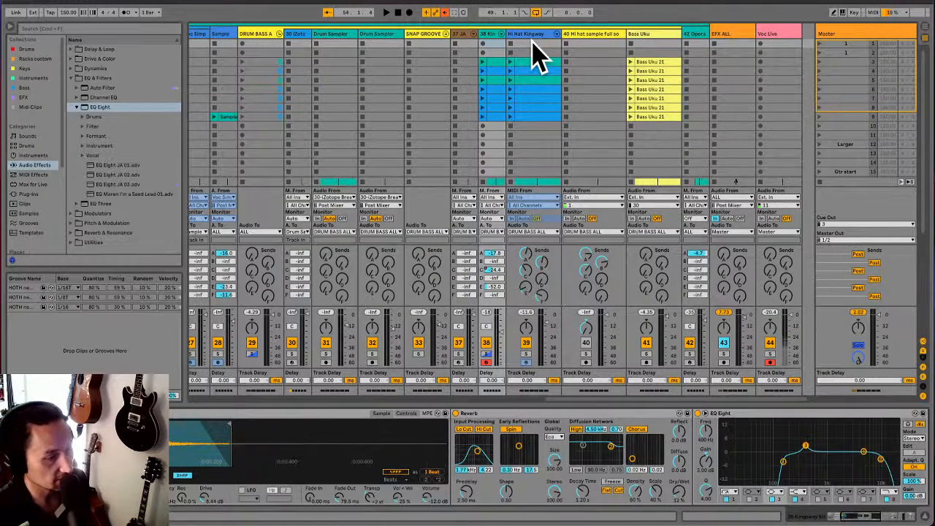
pyautogui.hscroll(-5, 841, 515)
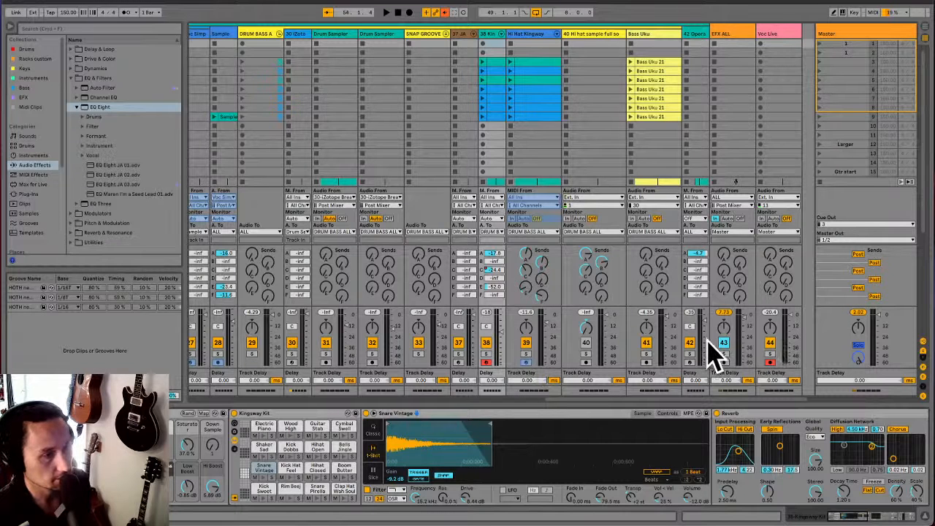
pyautogui.click(487, 354)
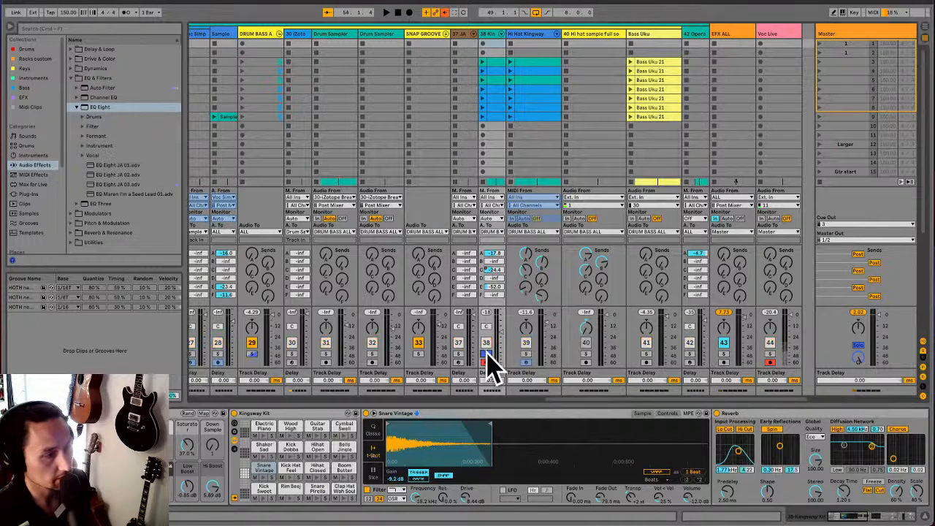
pyautogui.press('space')
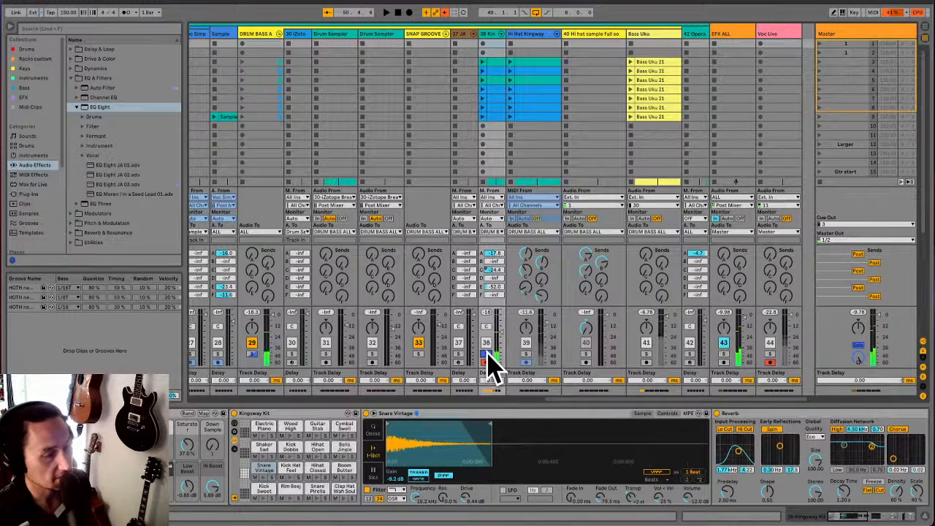
# Select the Hi Hat Kingsway track briefly, return to the Kingsway Kit track, and switch to Arrangement View
pyautogui.click(535, 33)
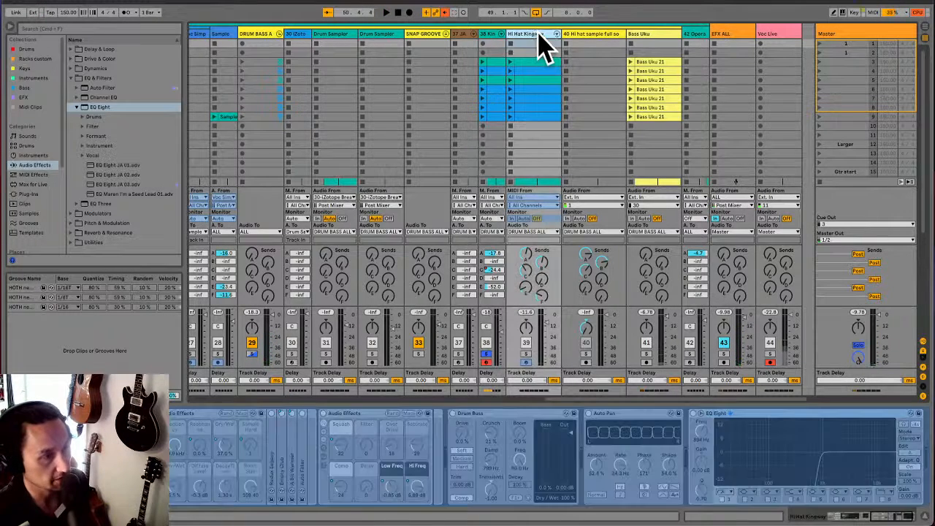
pyautogui.click(491, 34)
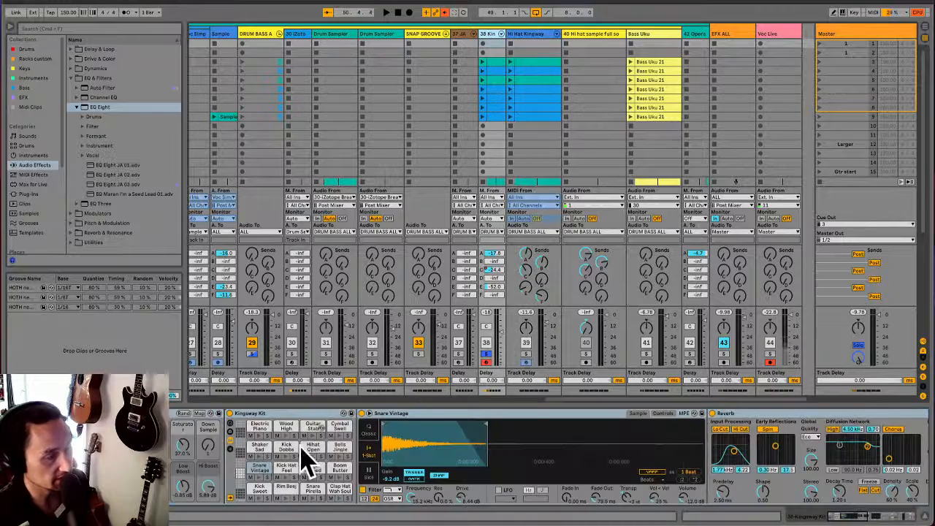
pyautogui.press('Tab')
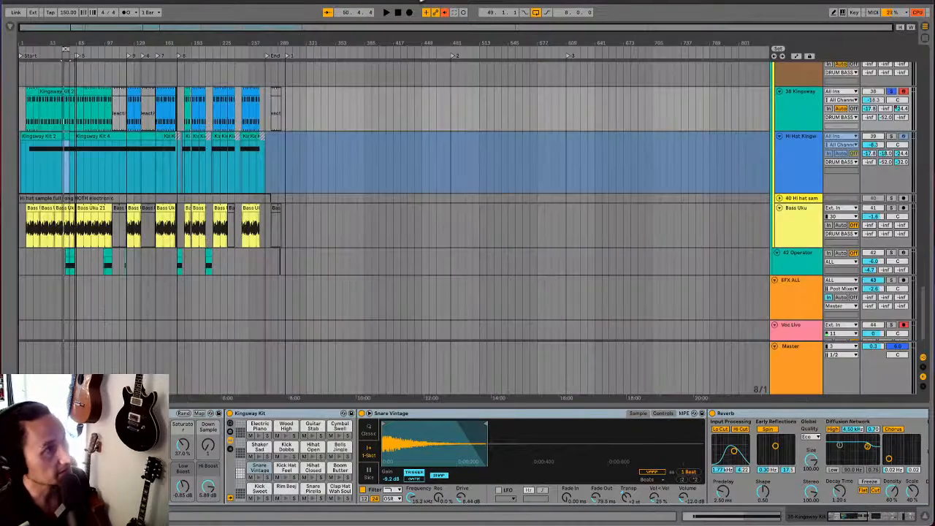
pyautogui.press('Tab')
pyautogui.press('Tab')
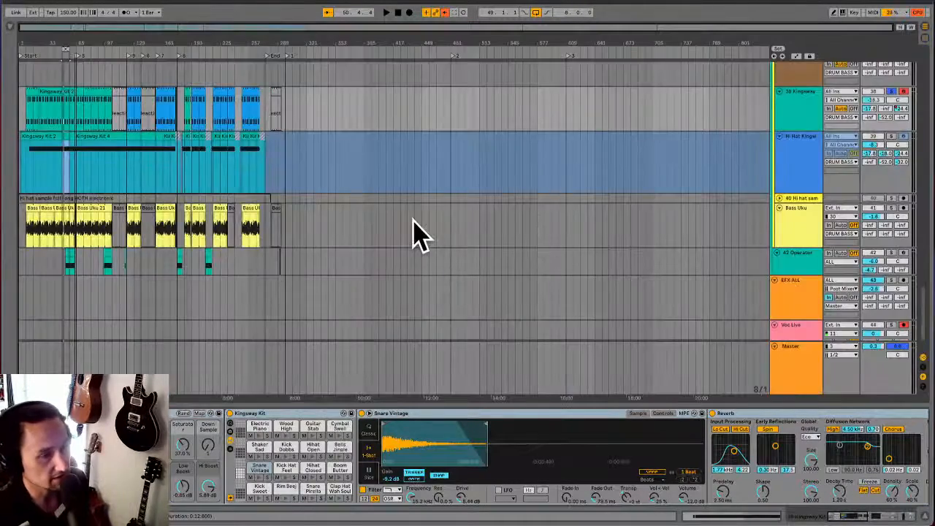
# Try to freeze the Kingsway Kit track with all its arrangement clips selected
pyautogui.moveTo(307, 115); pyautogui.dragTo(26, 121)
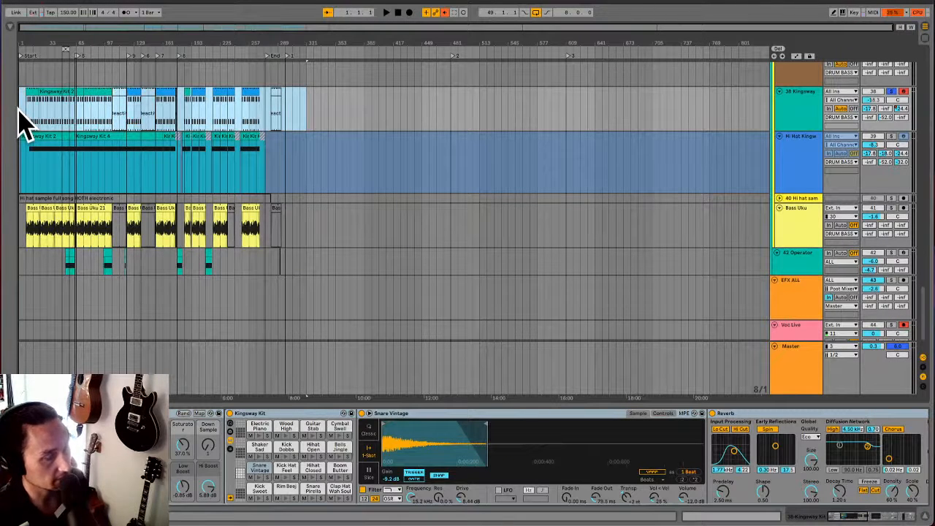
pyautogui.rightClick(108, 124)
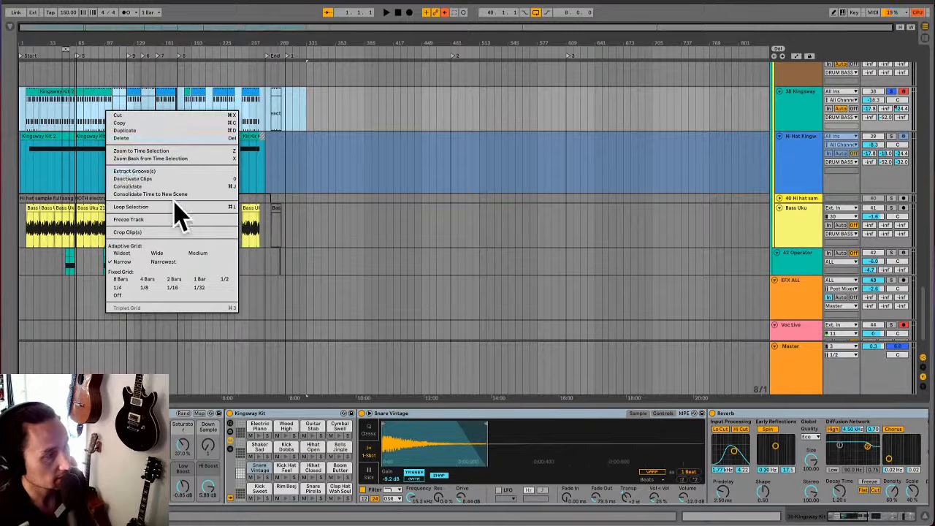
pyautogui.click(175, 221)
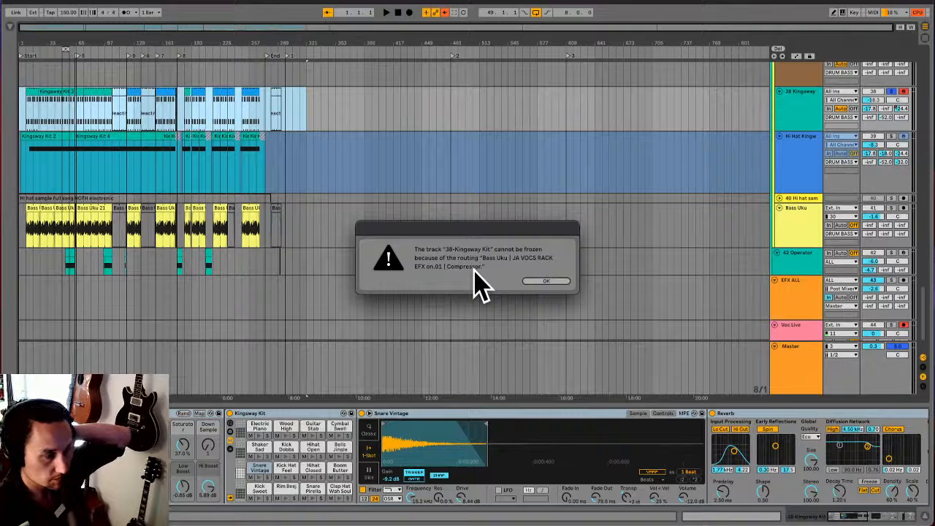
pyautogui.click(546, 282)
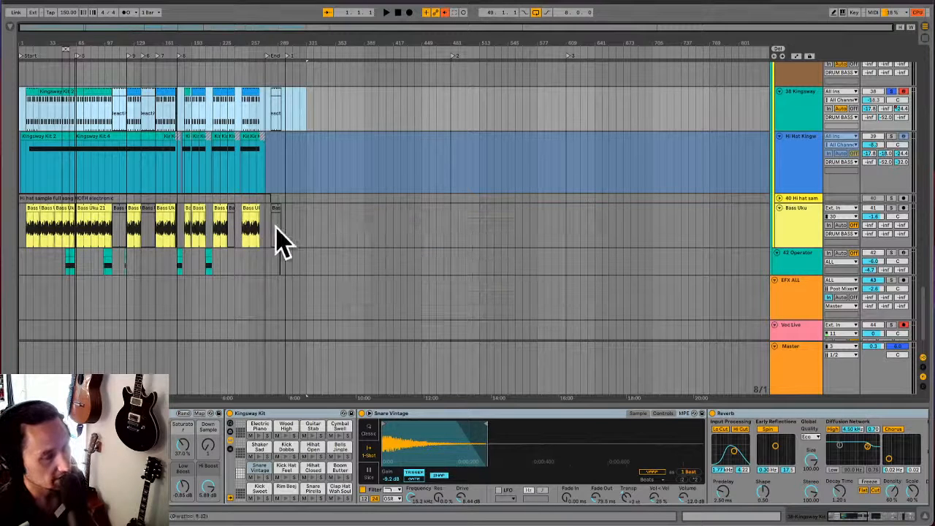
# Examine the Bass Uku track's device chain, checking its Compressor's sidechain routing from the Kingsway Kit
pyautogui.click(319, 240)
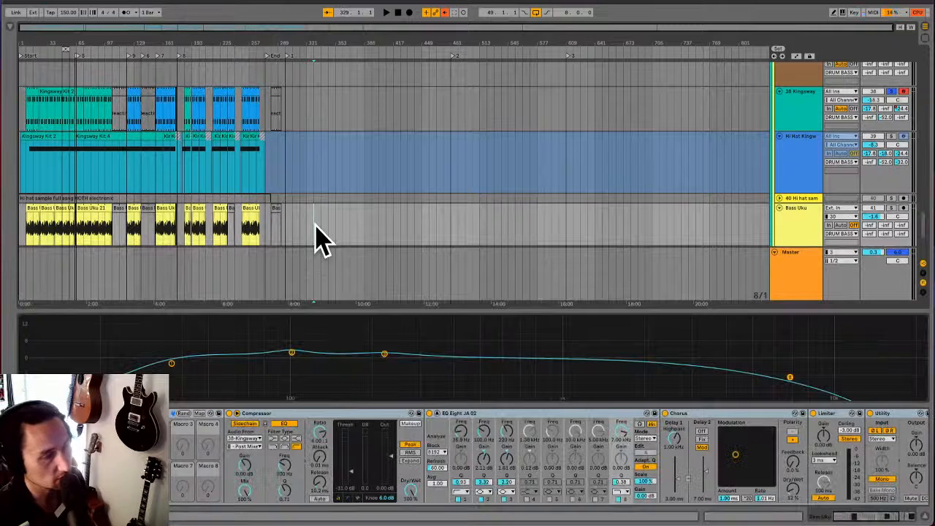
pyautogui.click(105, 241)
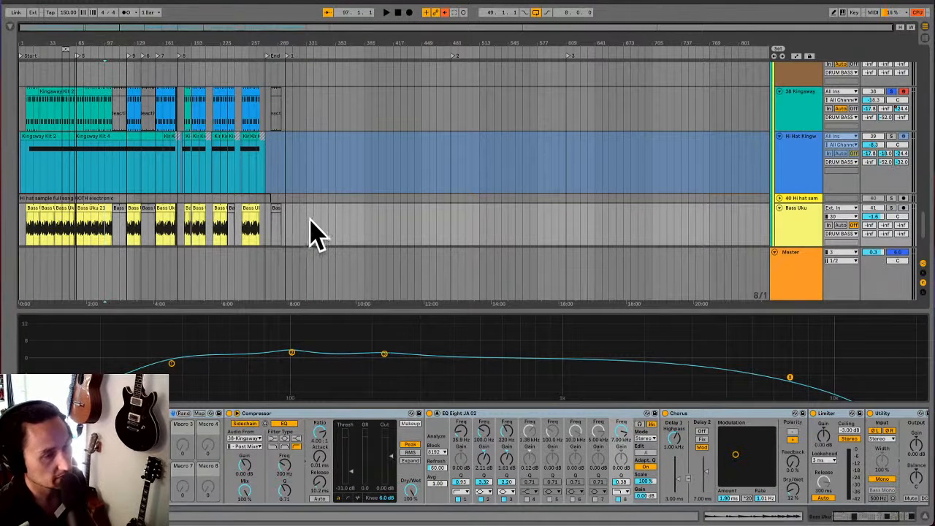
pyautogui.click(301, 110)
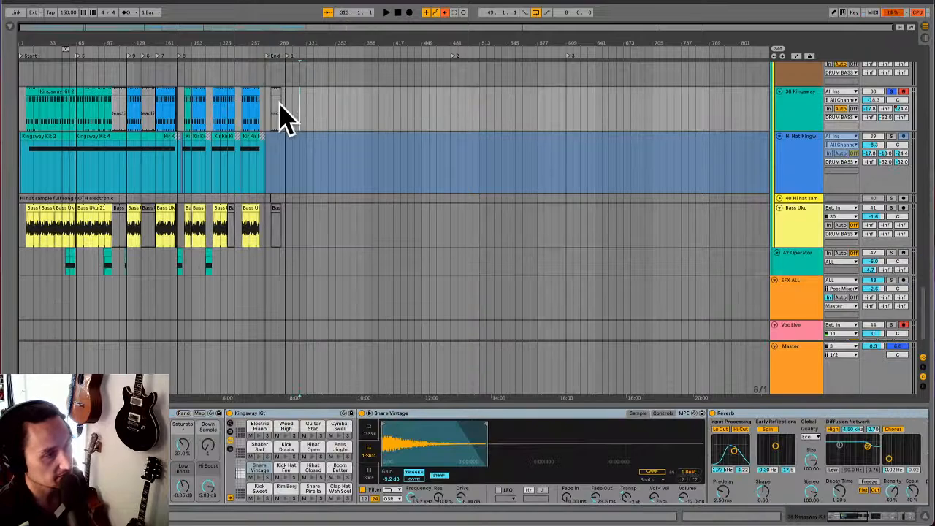
pyautogui.click(94, 243)
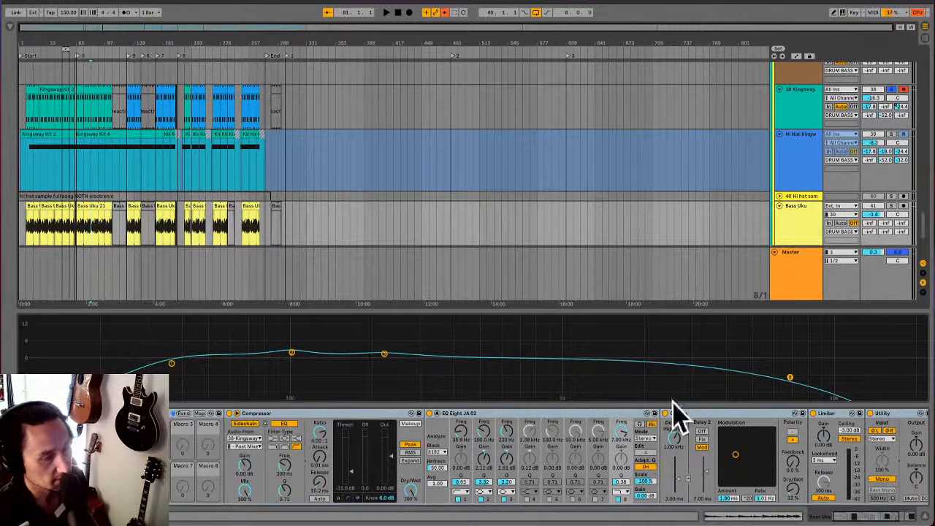
pyautogui.moveTo(865, 516); pyautogui.dragTo(824, 520)
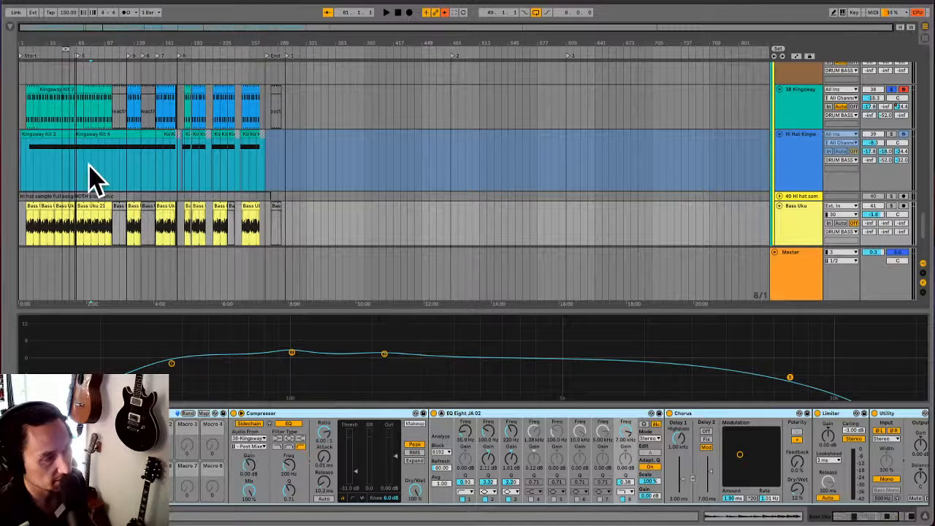
# Play the arrangement from about bar 25 and unsolo the Kingsway track
pyautogui.click(40, 173)
pyautogui.press('space')
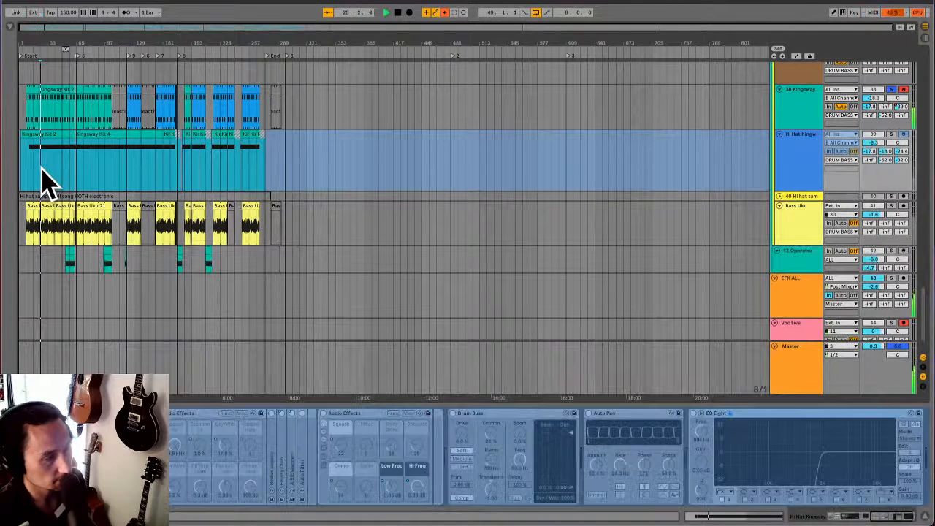
pyautogui.scroll(-2, 42, 178)
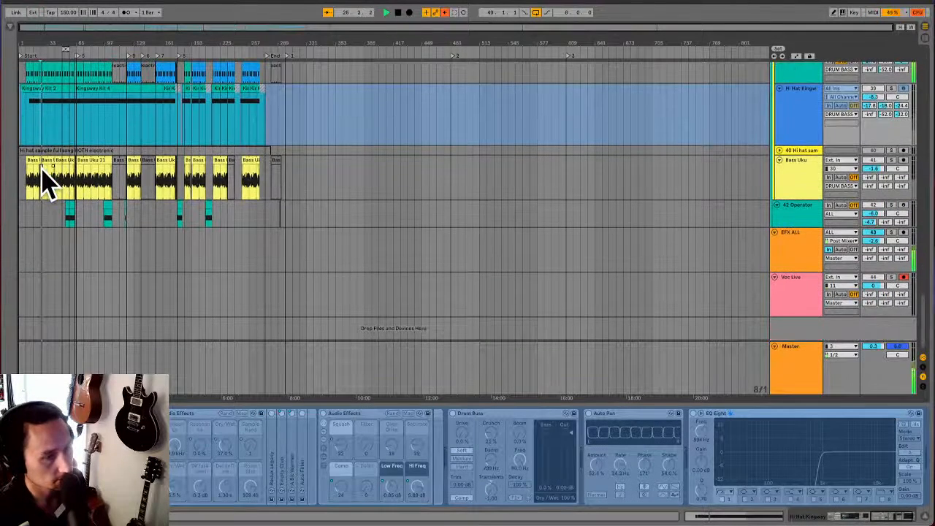
pyautogui.scroll(8, 41, 178)
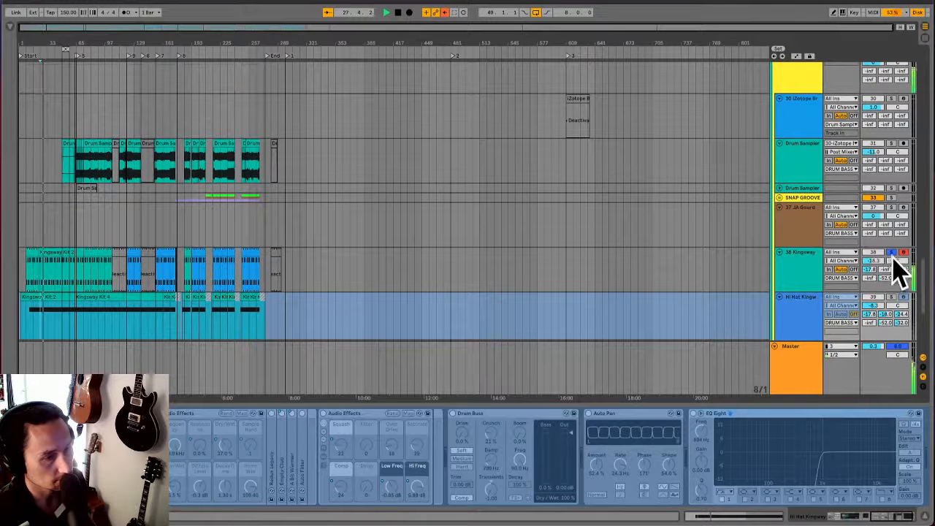
pyautogui.click(893, 255)
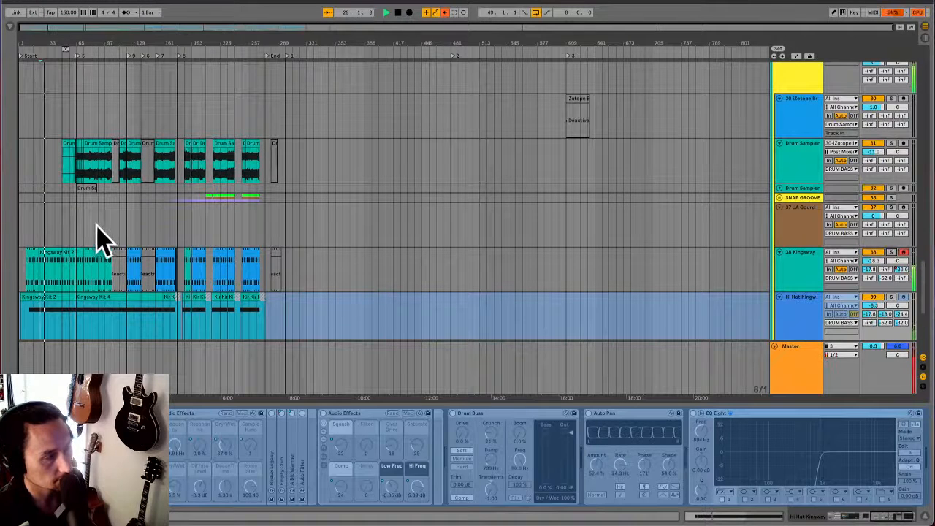
# Solo Drum Sampler track 31 and play it from bar 81
pyautogui.click(106, 176)
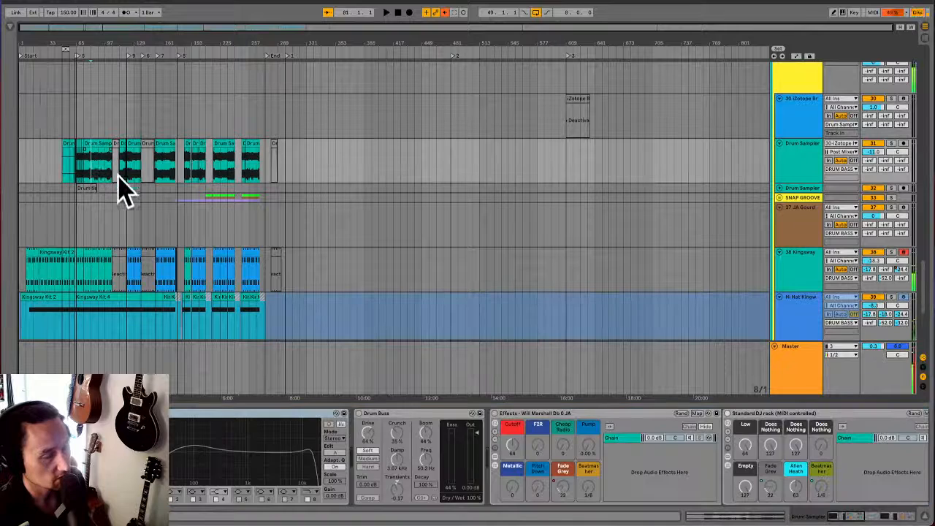
pyautogui.click(892, 144)
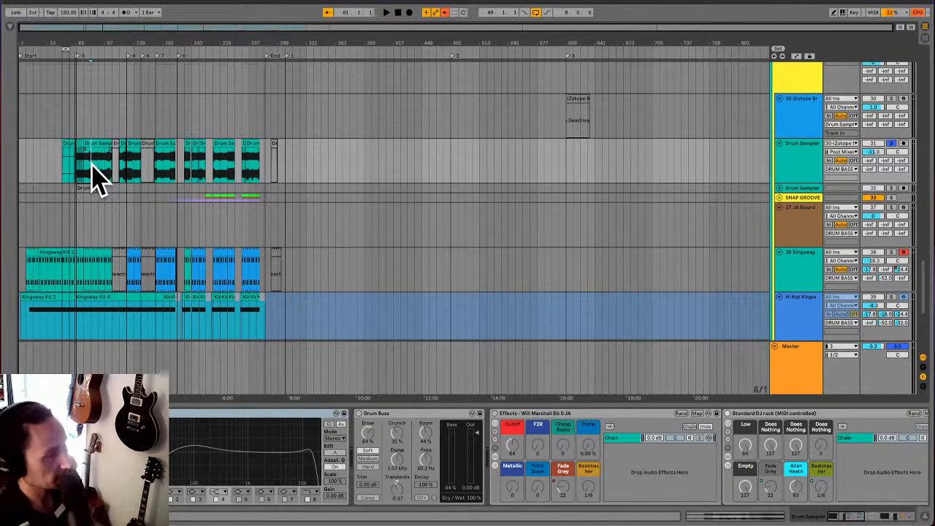
pyautogui.press('space')
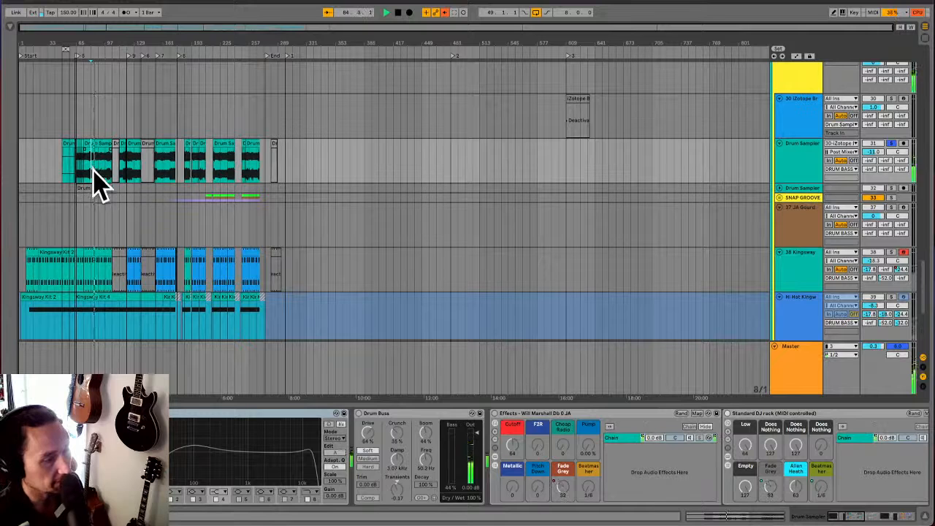
# Turn on the Drum Buss and EQ Eight on Drum Sampler track 31, and expand the EQ's display
pyautogui.click(359, 413)
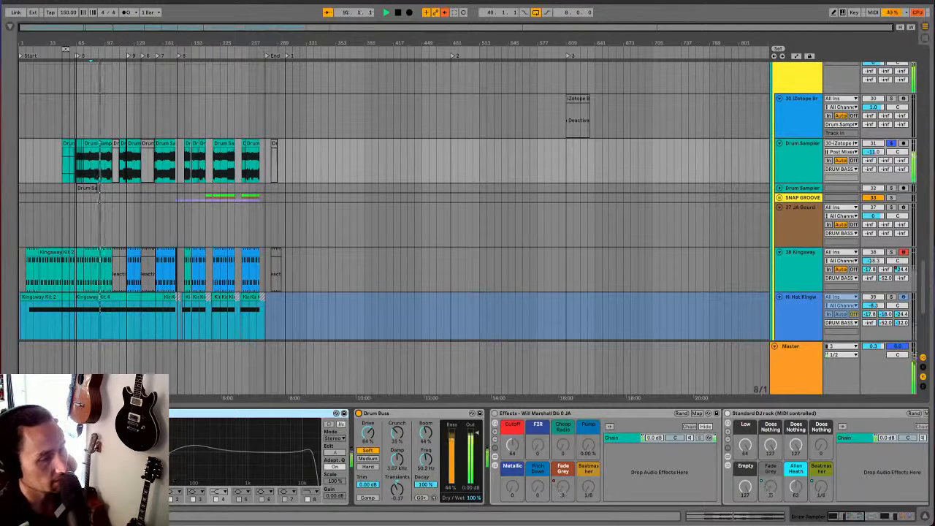
pyautogui.click(116, 414)
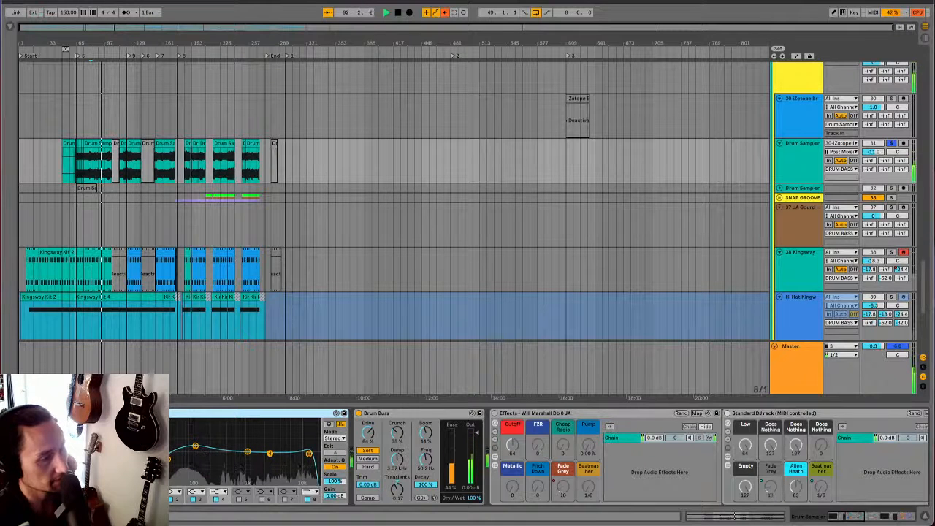
pyautogui.click(125, 413)
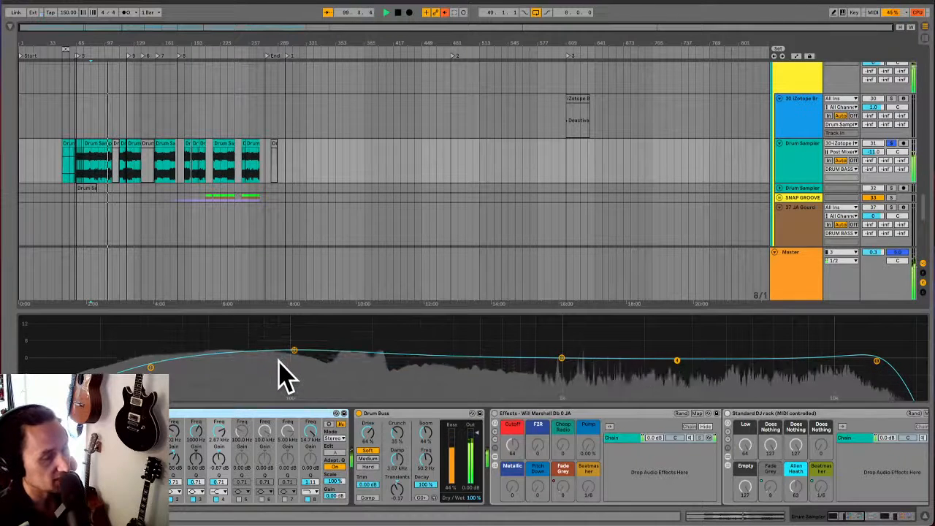
# Unsolo Drum Sampler track 31 and stop playback with the insertion point at bar 97
pyautogui.click(891, 144)
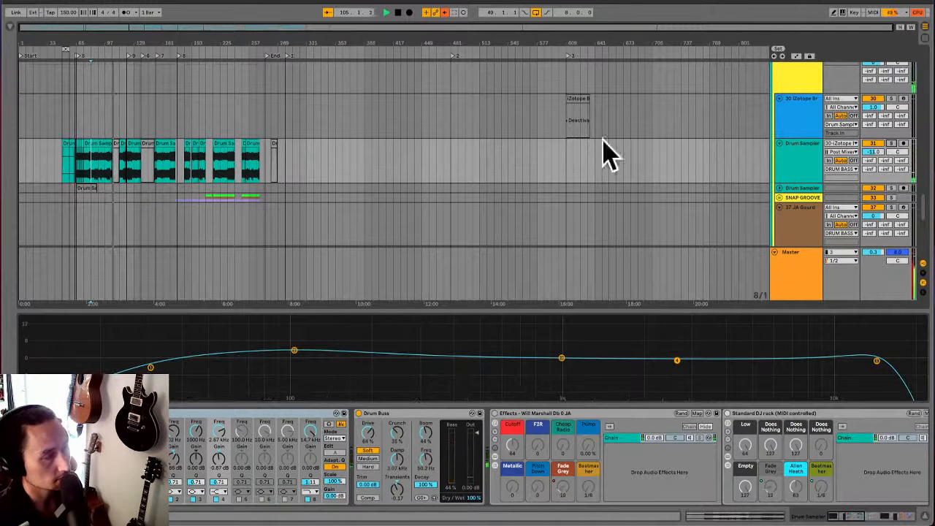
pyautogui.click(105, 170)
pyautogui.press('space')
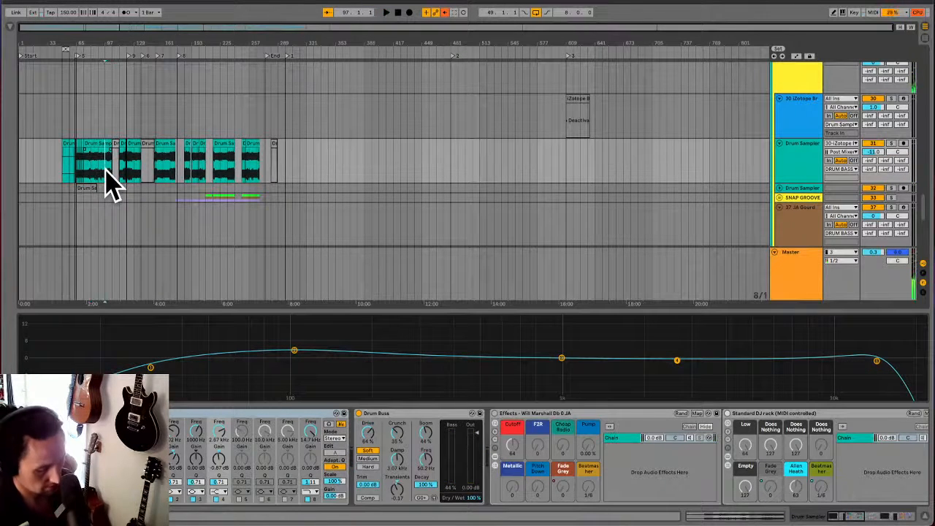
# Split the long Drum Sampler clip on track 31 at bar 103, just before the deactivated clip
pyautogui.press('+')
pyautogui.press('+')
pyautogui.press('+')
pyautogui.press('+')
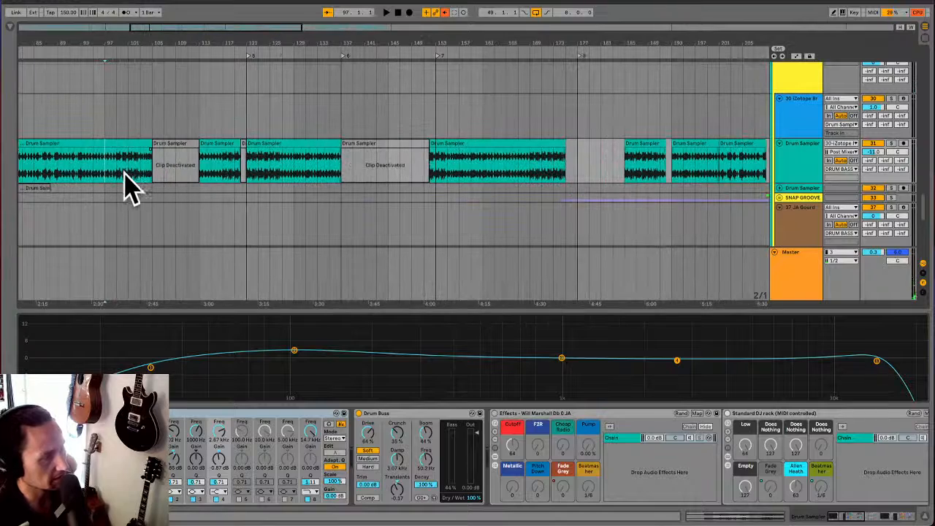
pyautogui.click(117, 175)
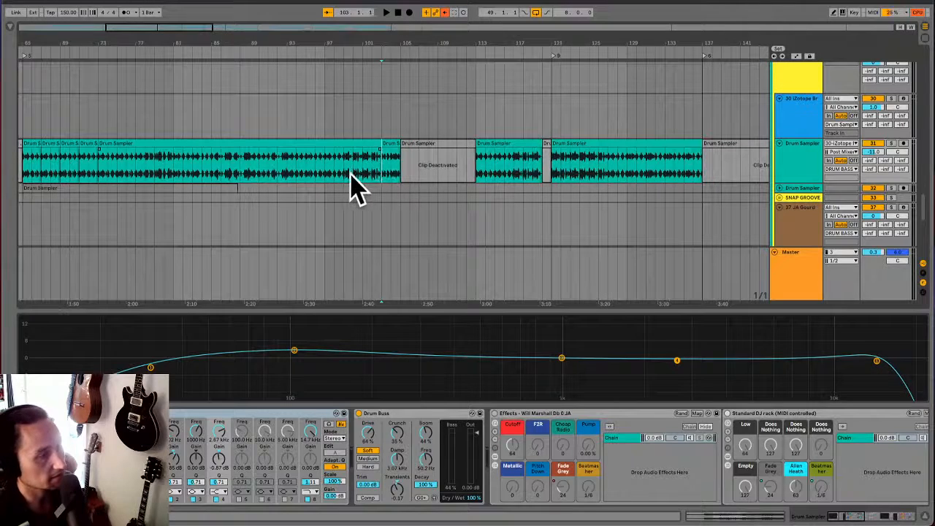
# Audition the full mix around the Drum Sampler's deactivated clips, playing from bars 103, 113 and 117
pyautogui.press('space')
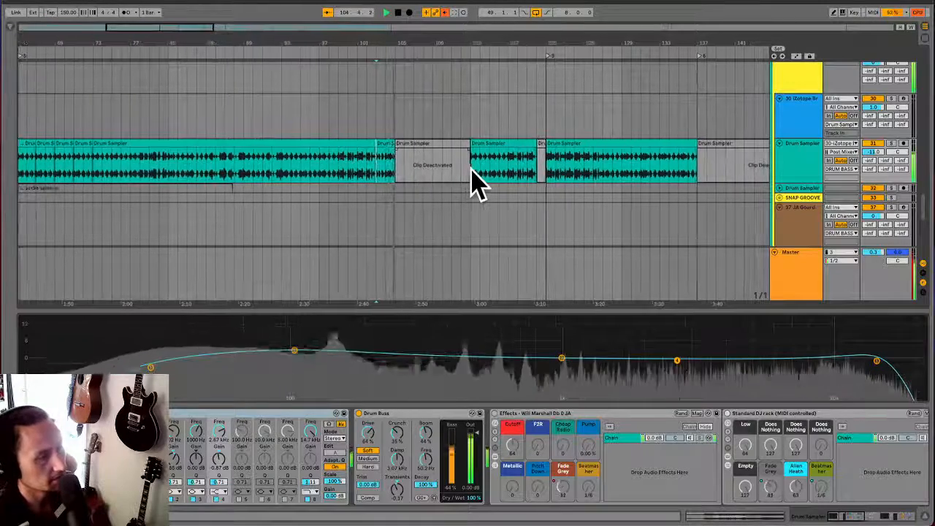
pyautogui.press('space')
pyautogui.press('space')
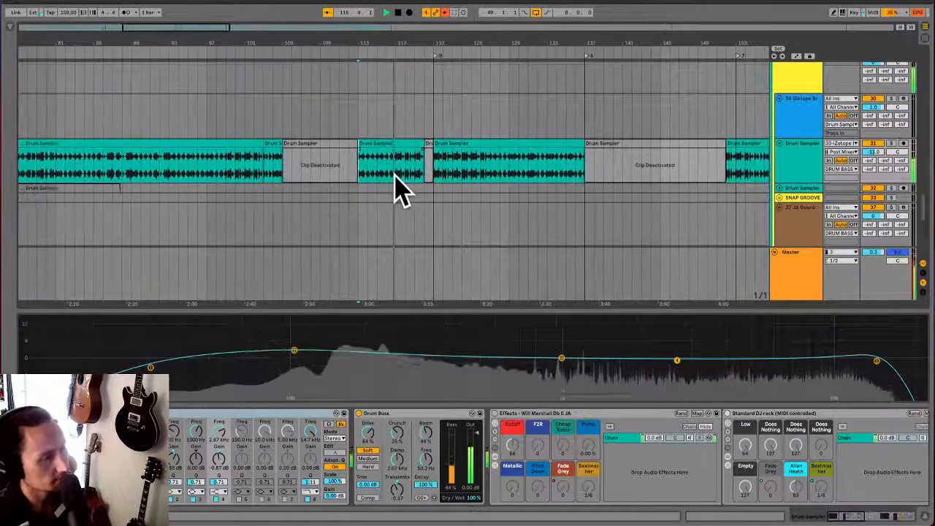
pyautogui.moveTo(392, 176); pyautogui.dragTo(374, 175)
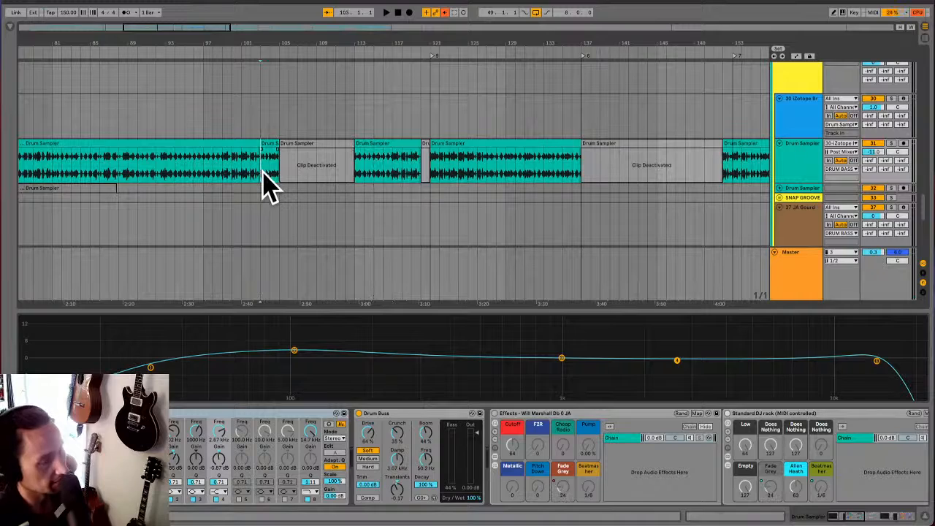
pyautogui.press('space')
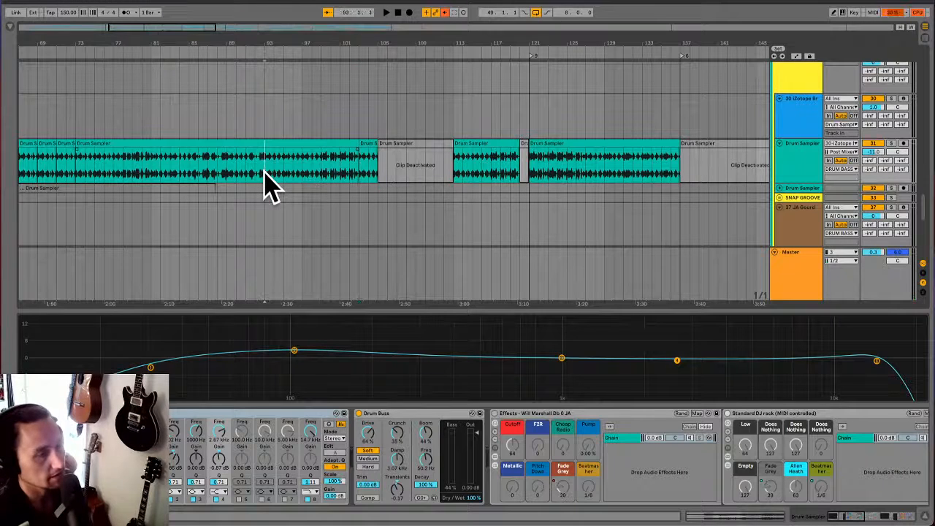
pyautogui.press('space')
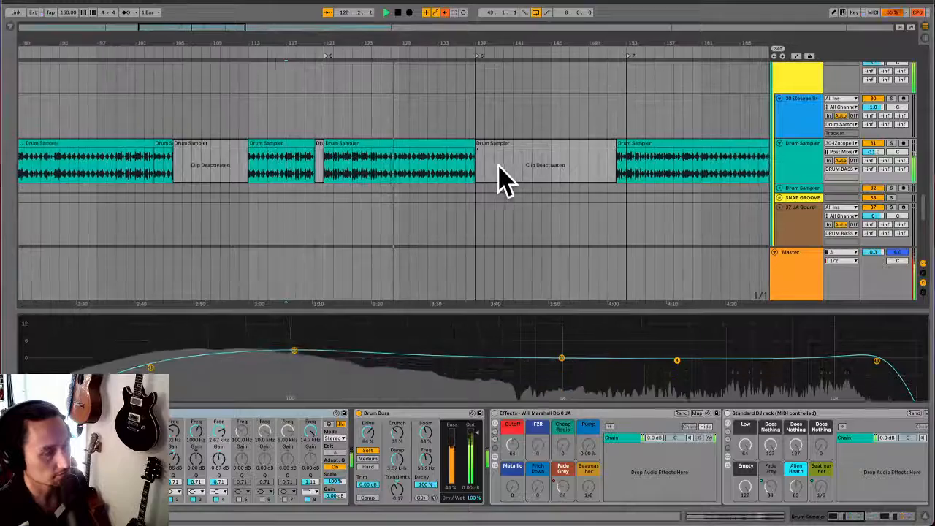
pyautogui.scroll(5, 504, 179)
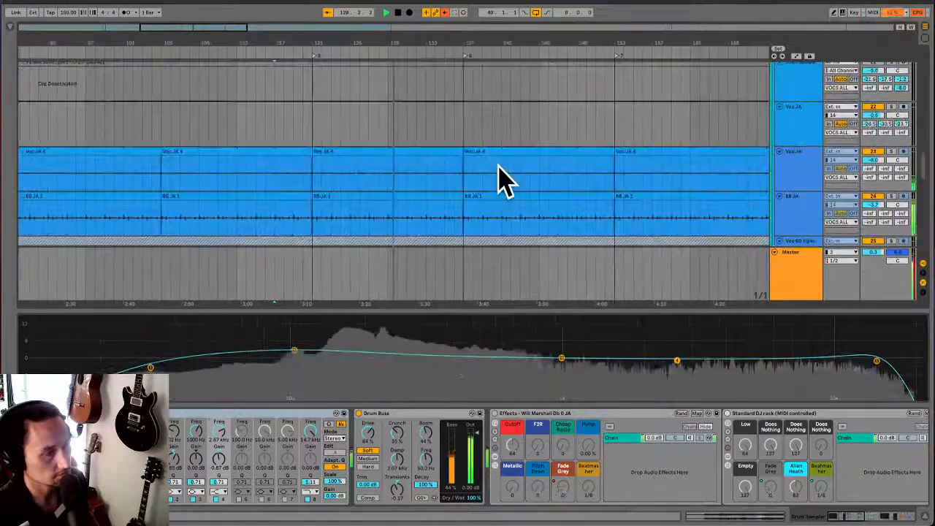
pyautogui.scroll(-8, 504, 179)
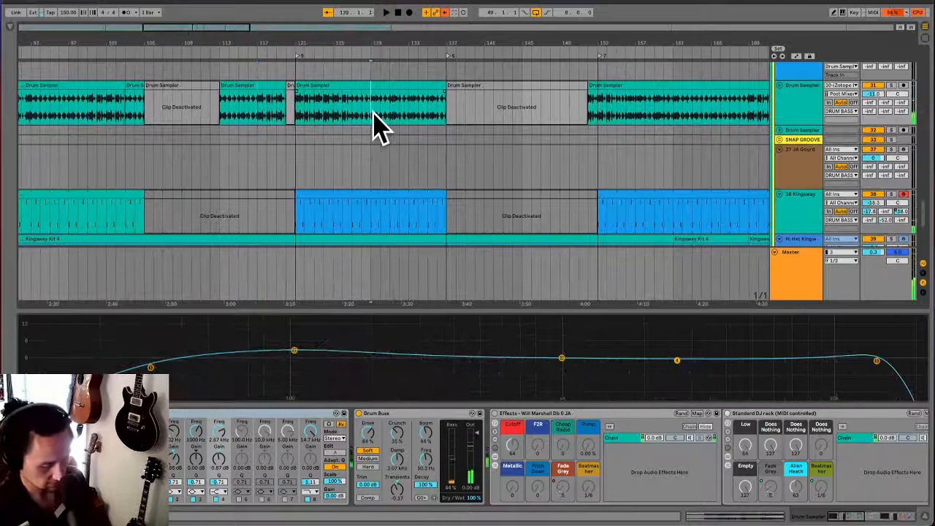
# Audition the Drum Sampler clip that starts at bar 121, split it at bar 129 and stop playback
pyautogui.scroll(3, 372, 126)
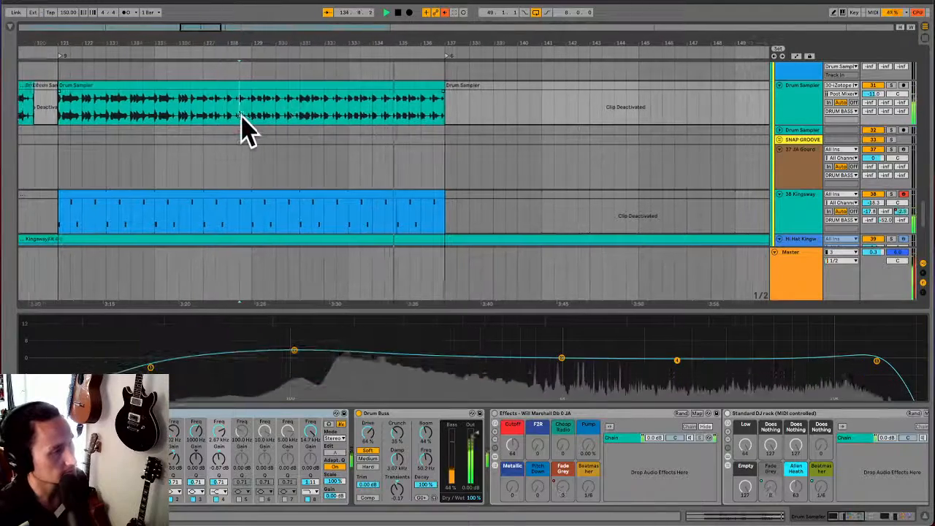
pyautogui.click(150, 120)
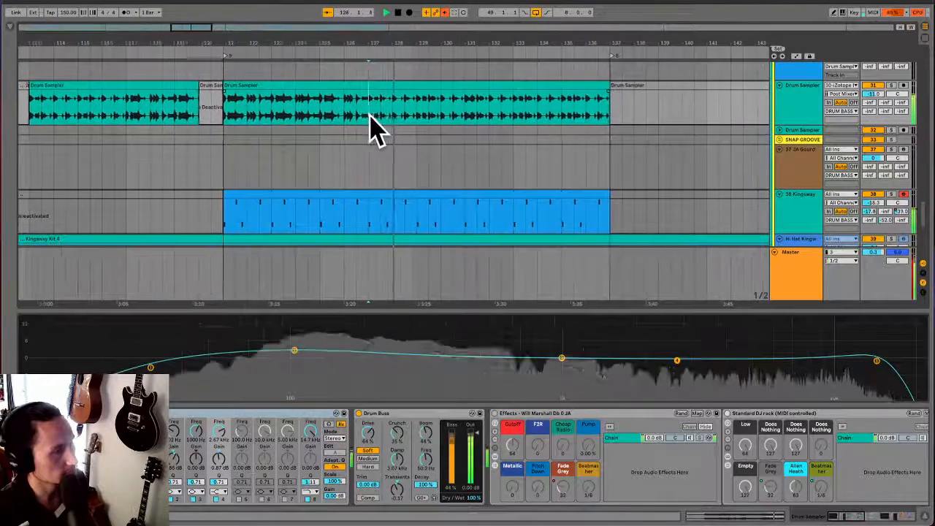
pyautogui.click(301, 116)
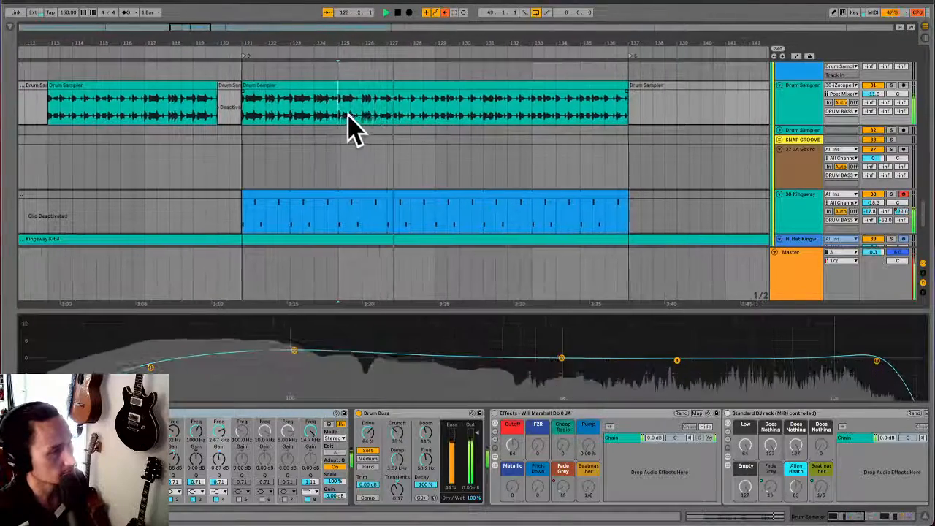
pyautogui.click(232, 125)
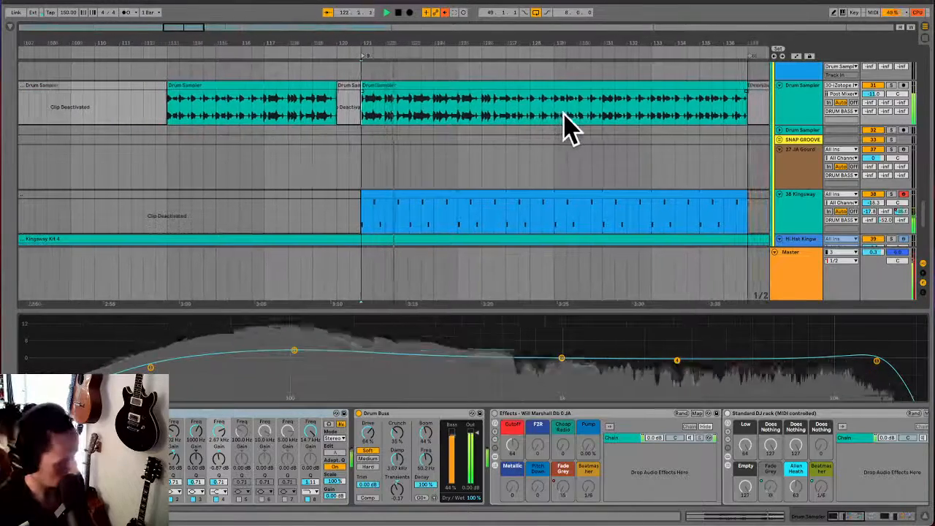
pyautogui.click(538, 116)
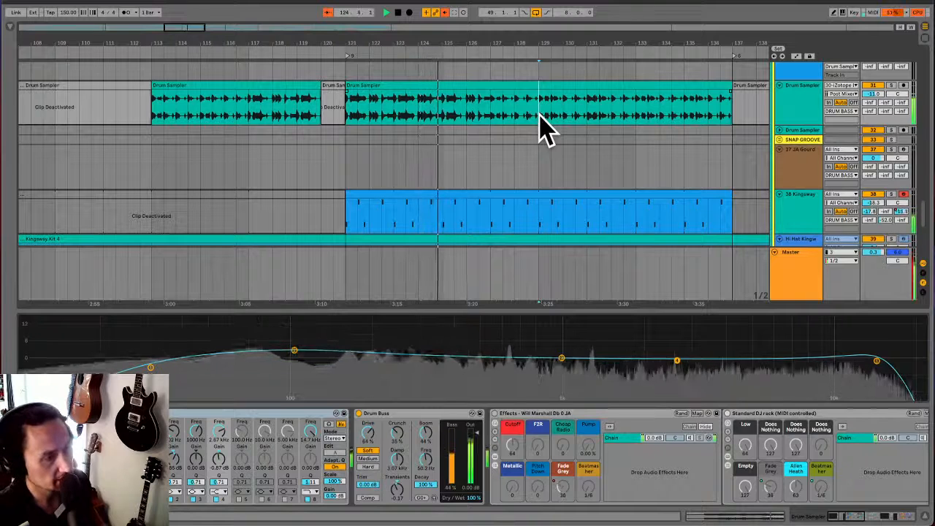
pyautogui.press('space')
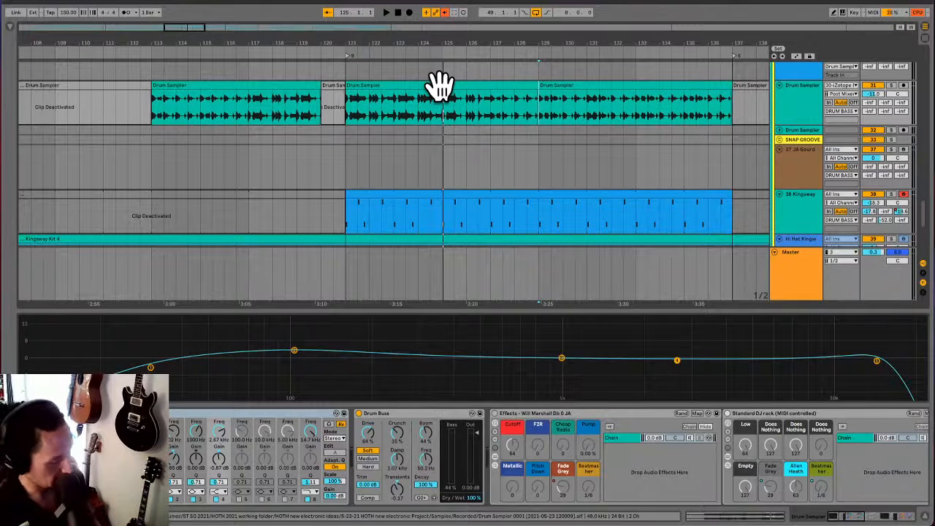
# Check the automation on Drum Sampler track 31 around bars 121 to 137, and place the insertion point at bar 129
pyautogui.press('a')
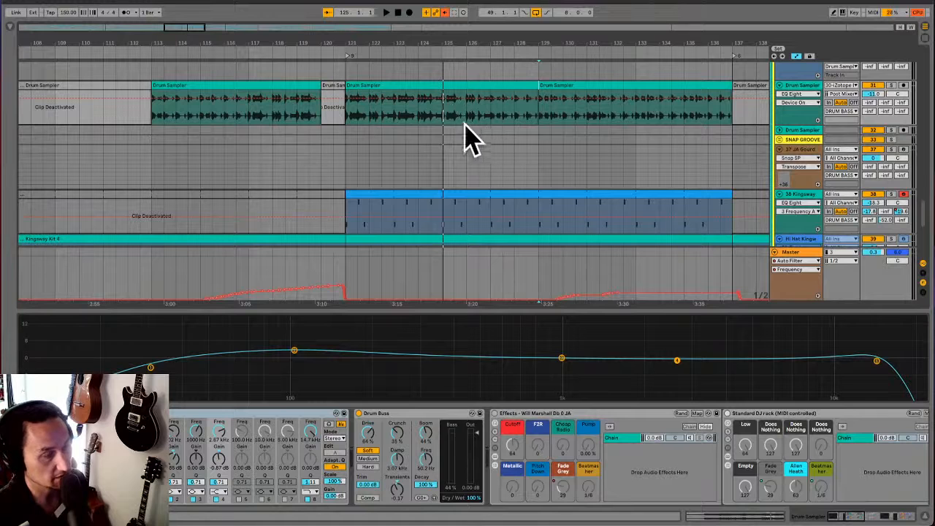
pyautogui.press('a')
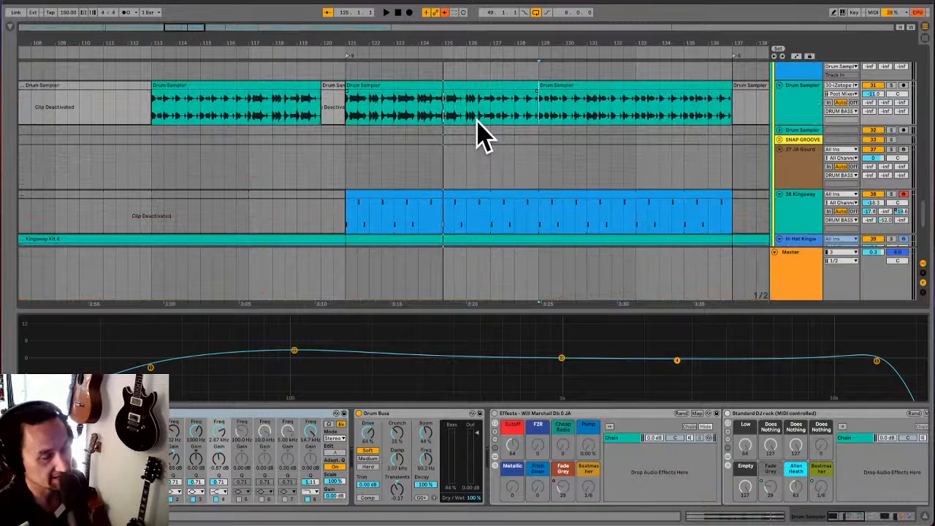
pyautogui.press('a')
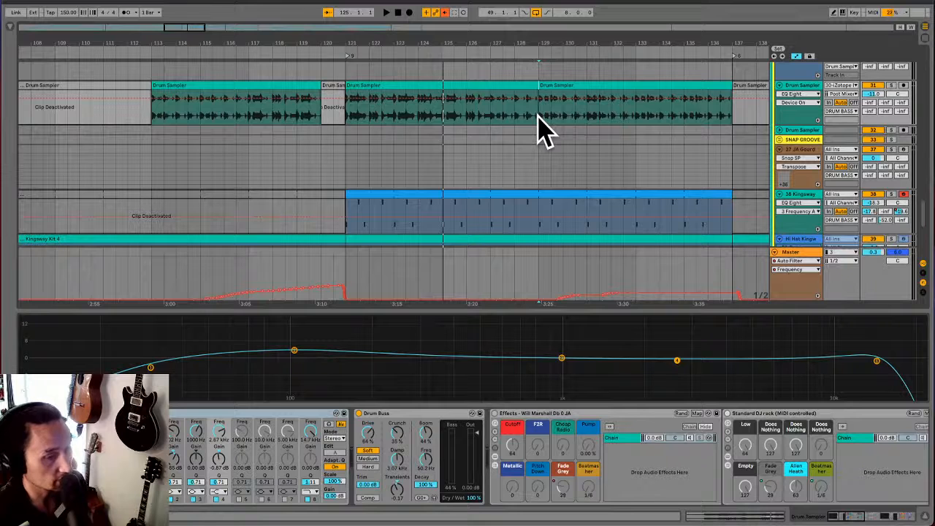
pyautogui.press('a')
pyautogui.click(419, 85)
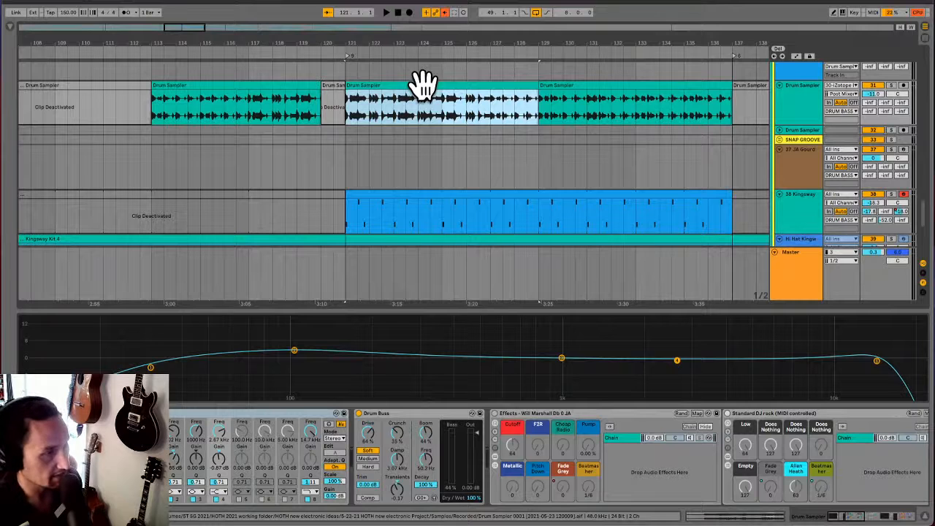
pyautogui.click(541, 117)
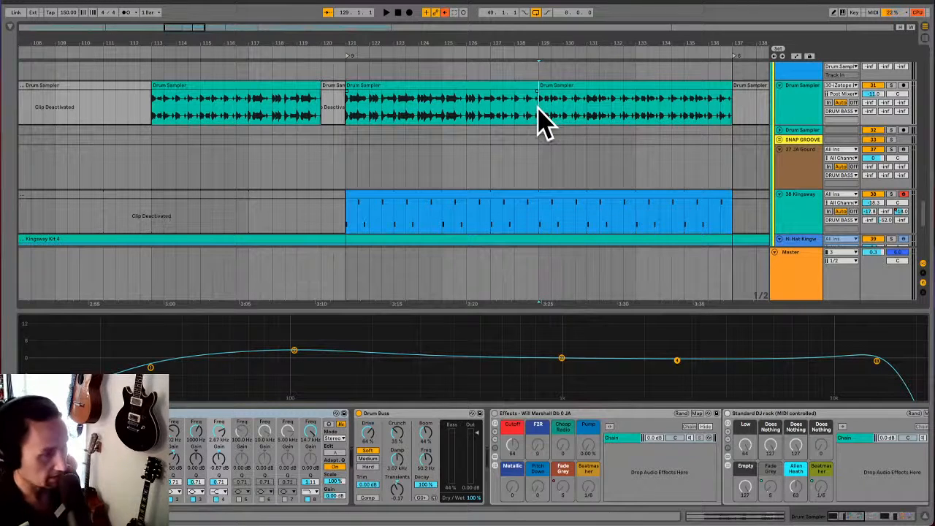
# Paste the copied drum audio at bar 129 on the Drum Sampler track and play it back
pyautogui.press('super+v')
pyautogui.click(527, 110)
pyautogui.press('space')
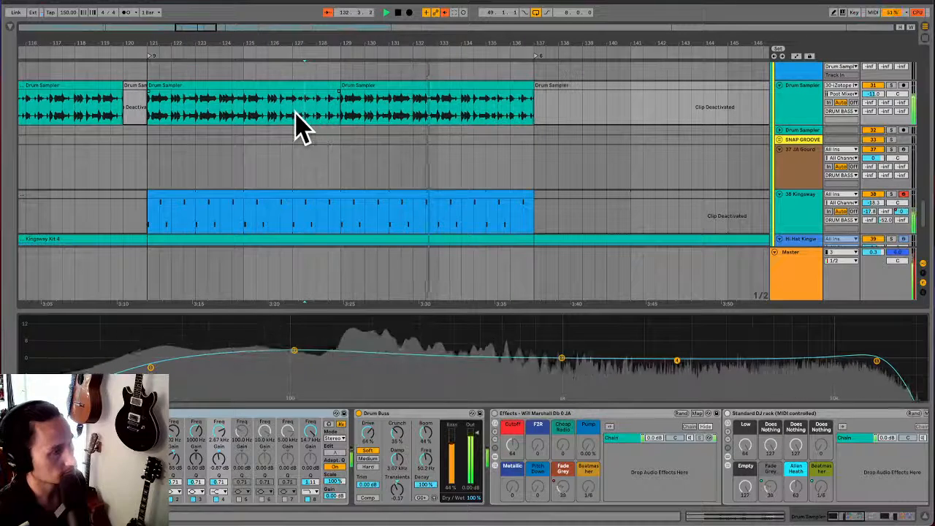
# Duplicate the one-bar drum segment just before bar 129 so it repeats in bar 129, and audition the edit
pyautogui.moveTo(324, 117); pyautogui.dragTo(340, 123)
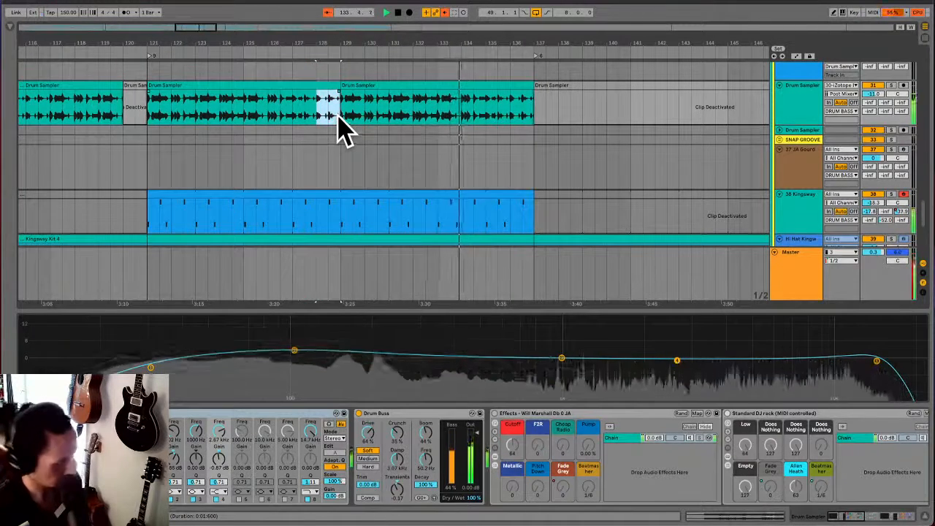
pyautogui.hotkey('ctrl', 'd')
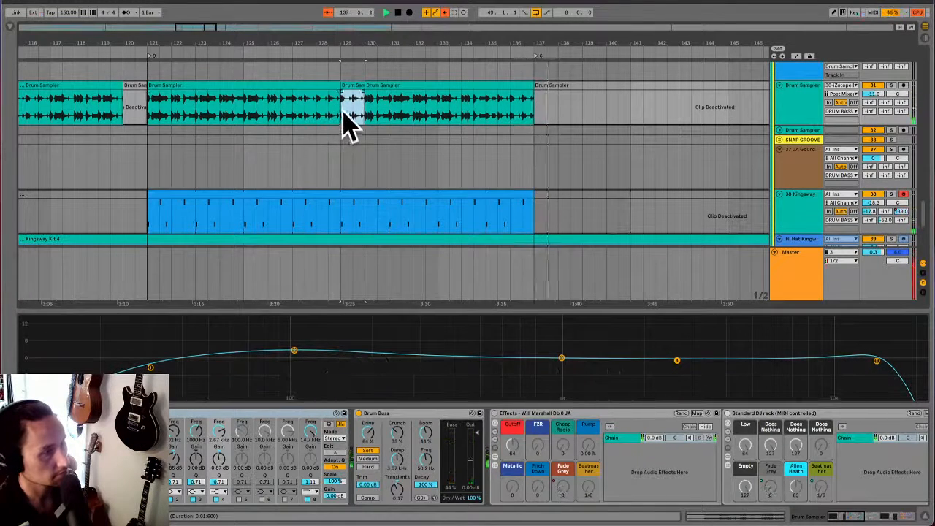
pyautogui.click(327, 115)
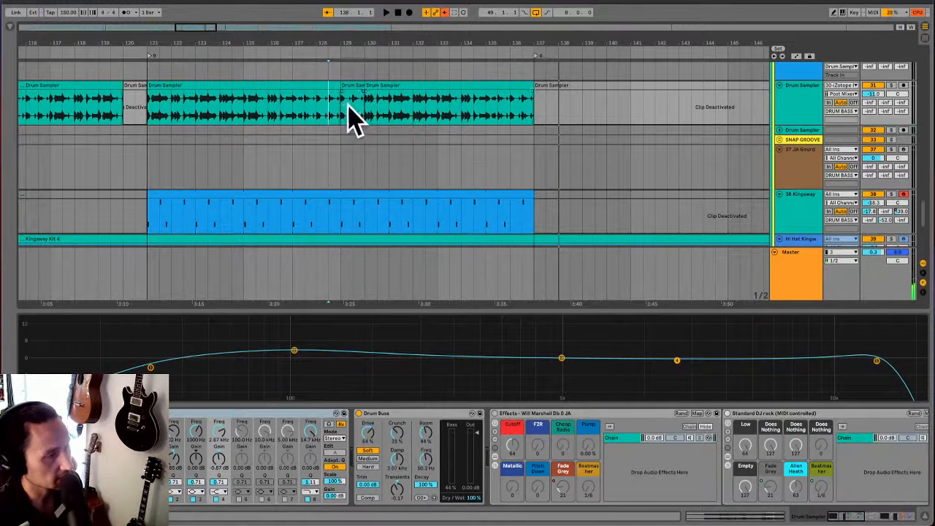
pyautogui.press('space')
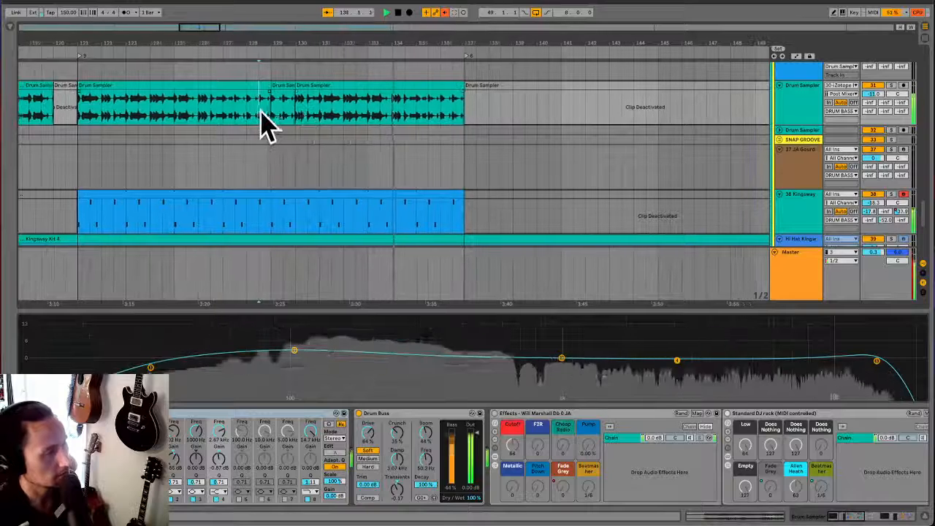
# Place a copy of the one-bar drum segment from bar 129 at bar 132 and play the result
pyautogui.press('space')
pyautogui.click(279, 86)
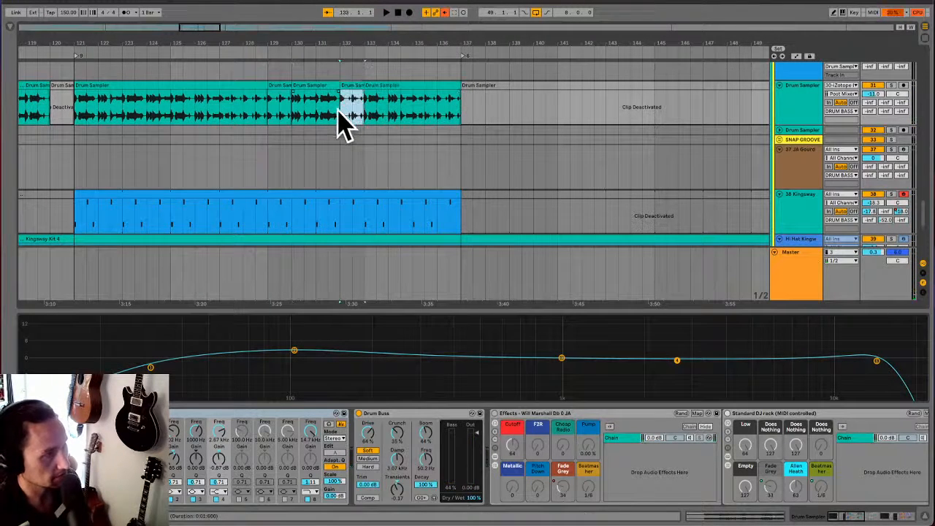
pyautogui.press('space')
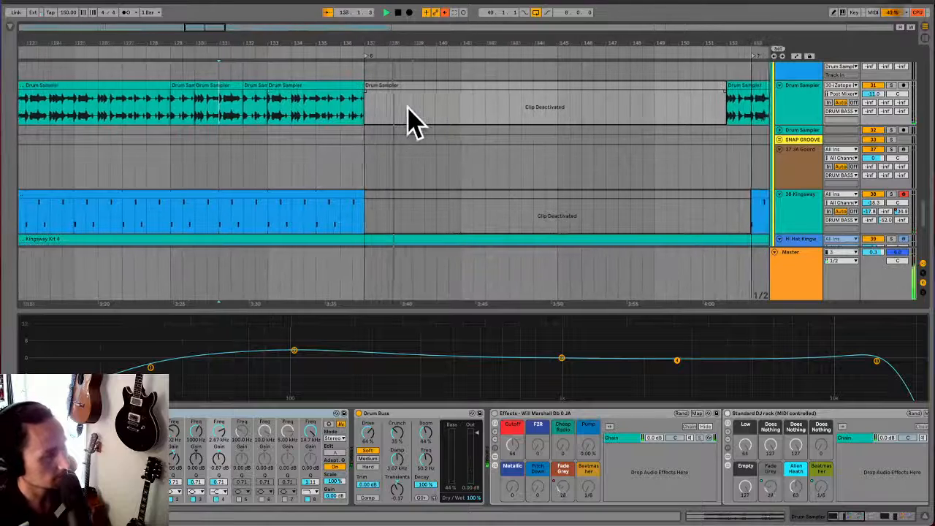
# Select the V2 MM 0006 vocal clip on track 19 and show the automation of its Utility gain
pyautogui.scroll(5, 413, 124)
pyautogui.scroll(5, 413, 124)
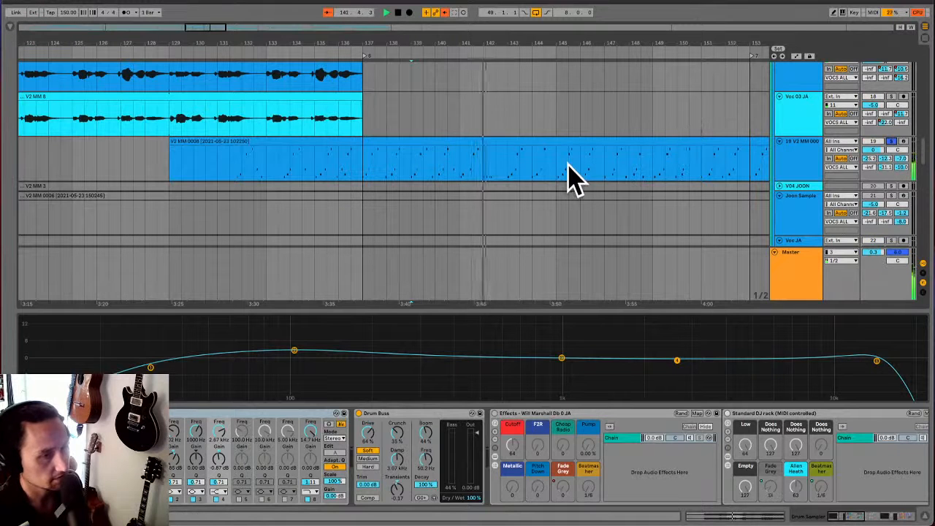
pyautogui.click(435, 175)
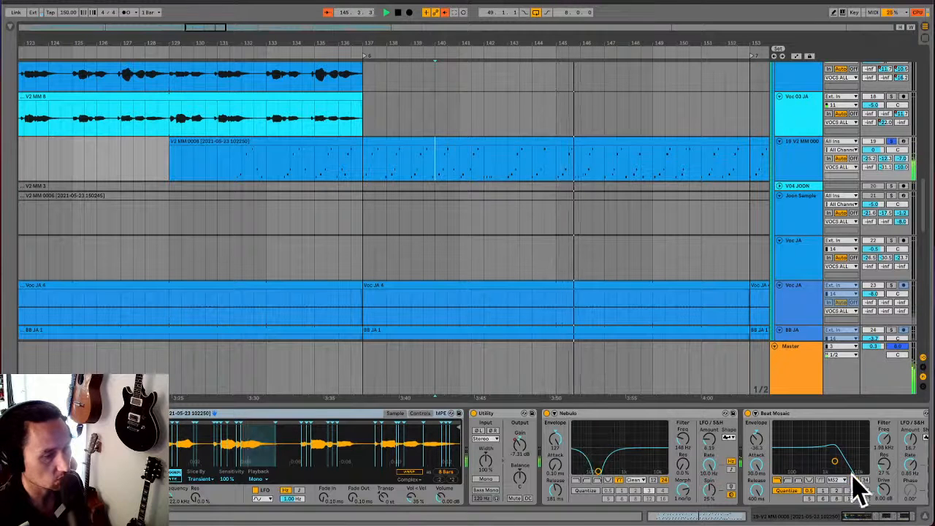
pyautogui.click(872, 515)
pyautogui.moveTo(872, 514); pyautogui.dragTo(902, 515)
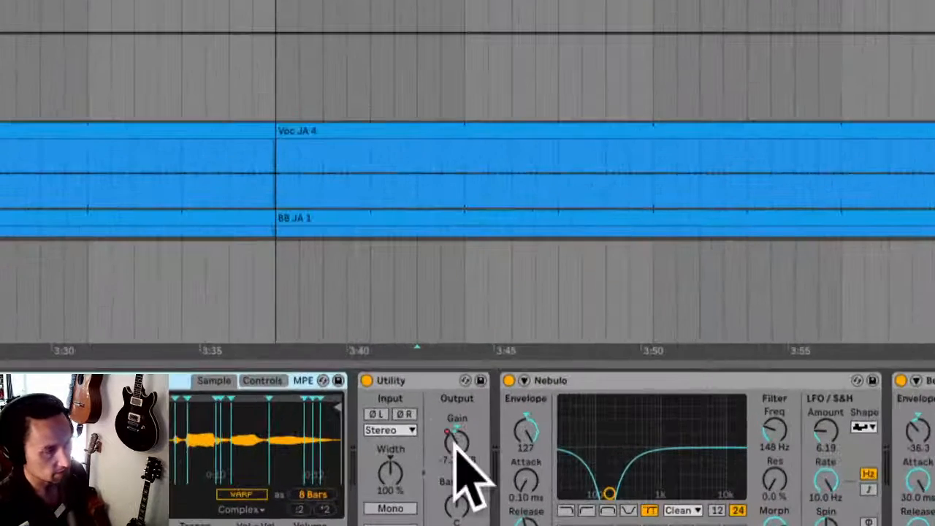
pyautogui.rightClick(455, 443)
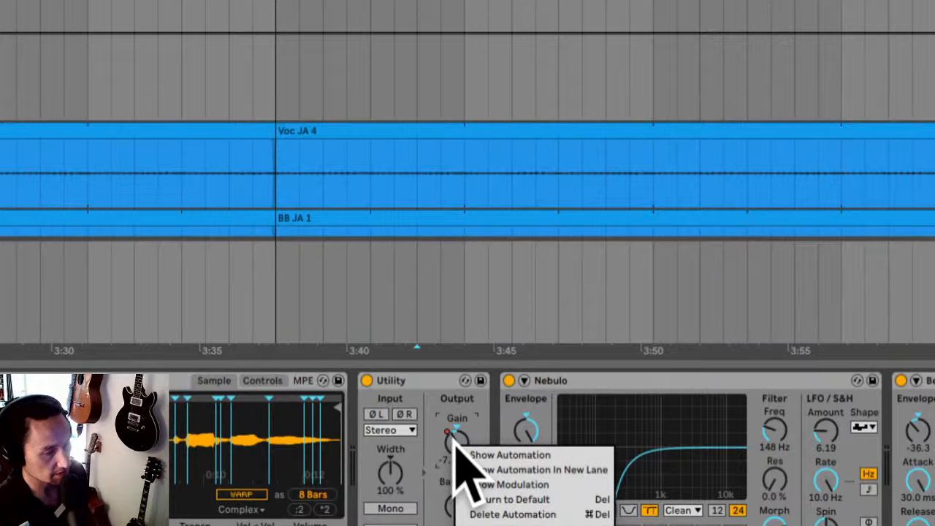
pyautogui.click(469, 454)
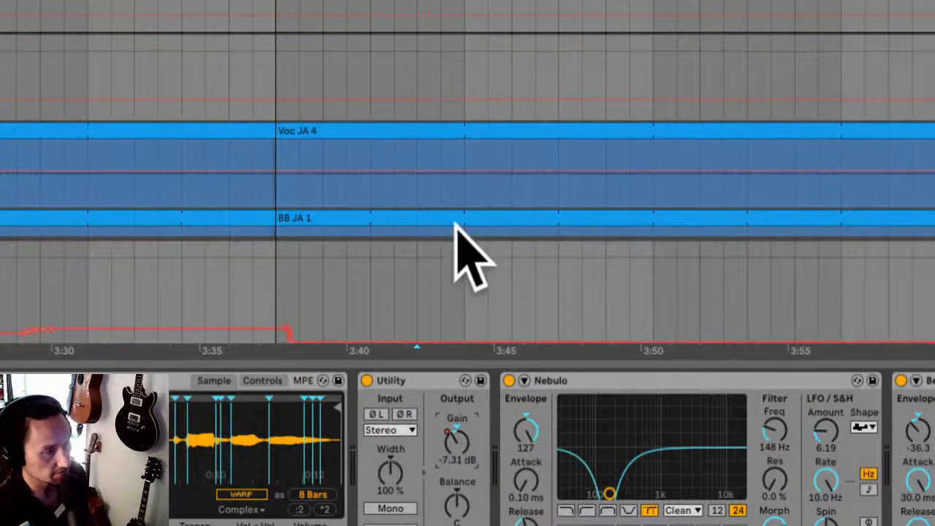
# Inspect the Utility gain automation on the V2 MM vocal track before the clip and at bar 142
pyautogui.click(448, 198)
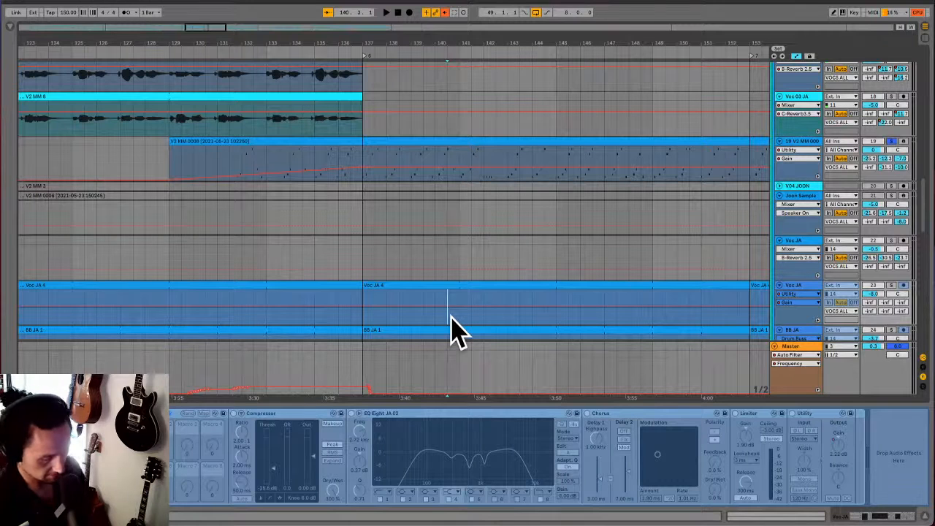
pyautogui.click(458, 155)
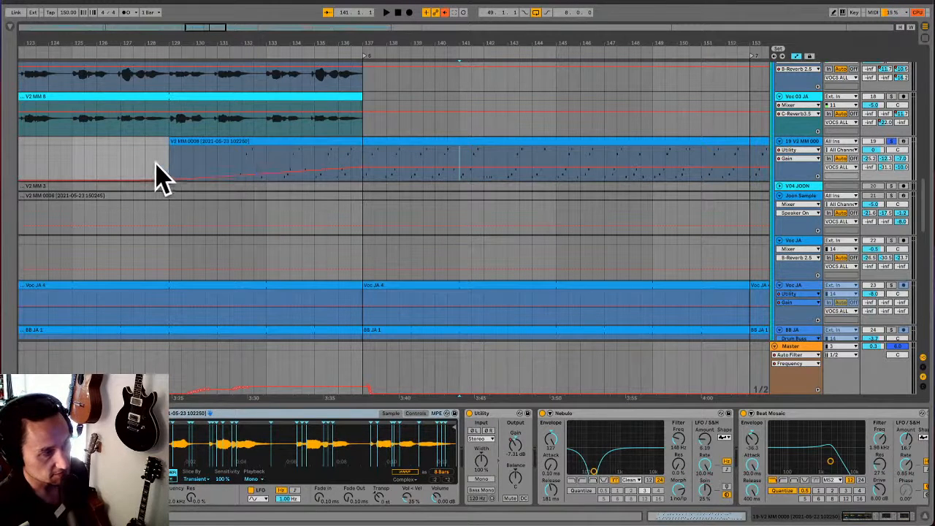
pyautogui.moveTo(516, 444); pyautogui.dragTo(518, 463)
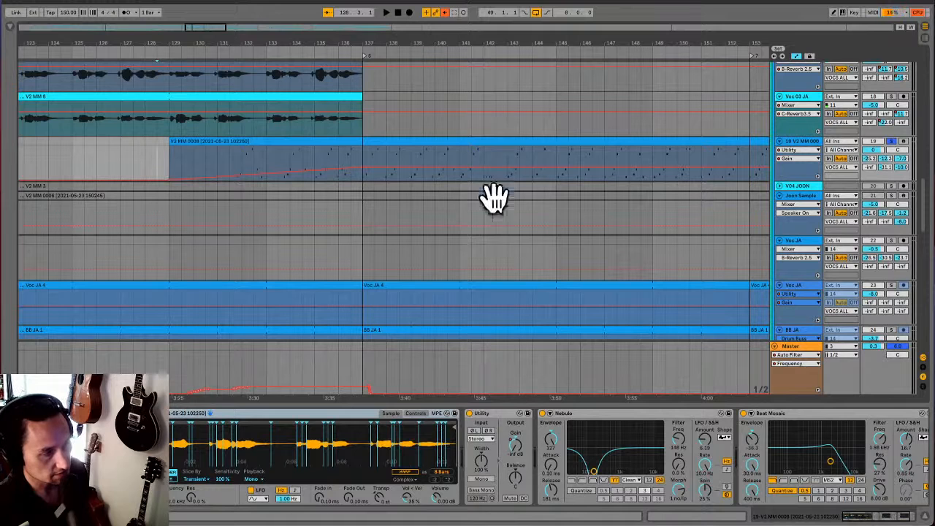
pyautogui.click(485, 160)
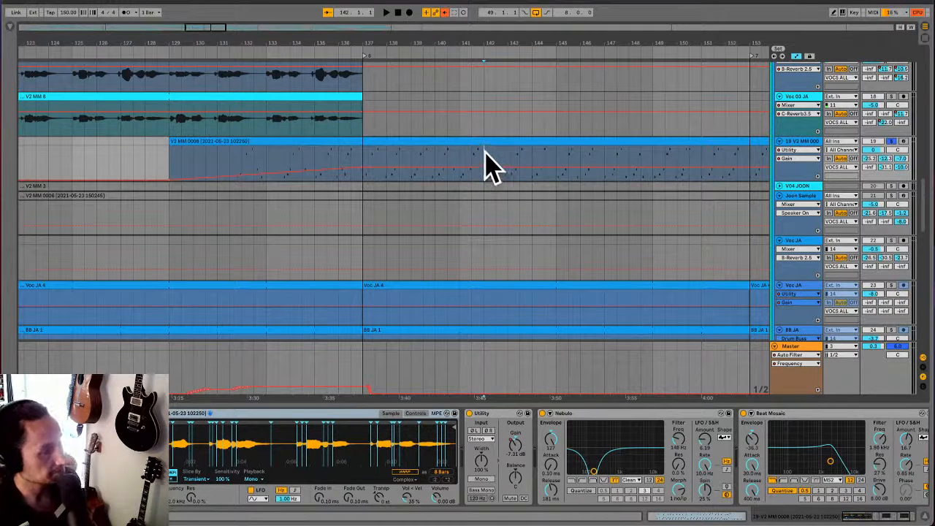
# Play the V2 MM vocal, add an EQ Eight after Beat Mosaic on its track, and expand the EQ's display
pyautogui.scroll(-5, 486, 152)
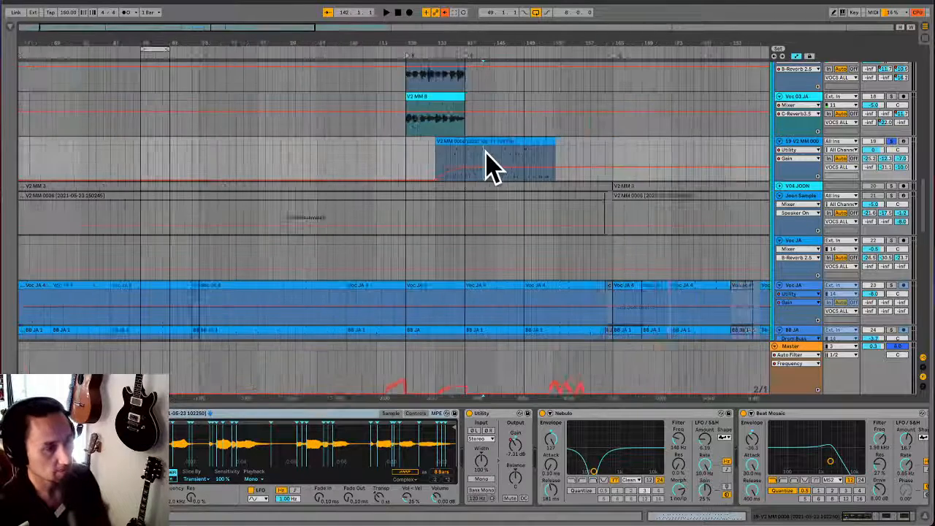
pyautogui.press('space')
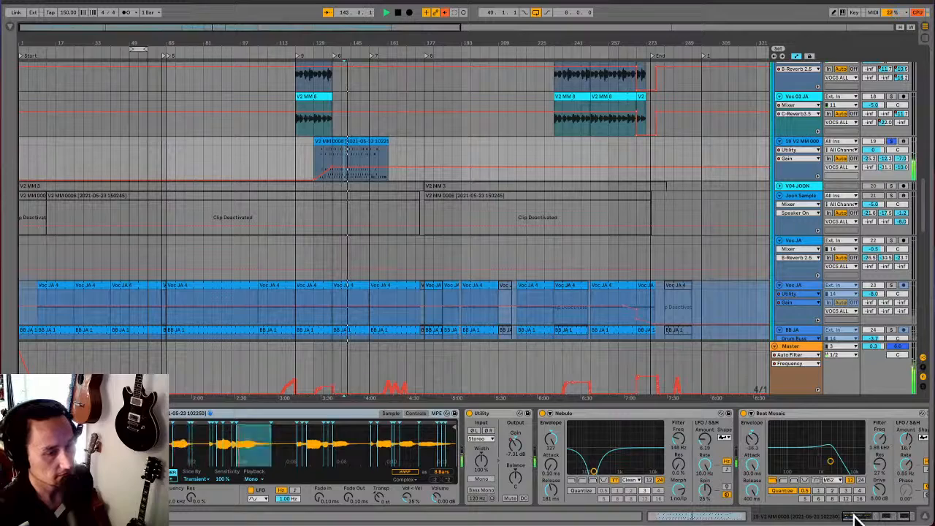
pyautogui.moveTo(853, 516); pyautogui.dragTo(887, 521)
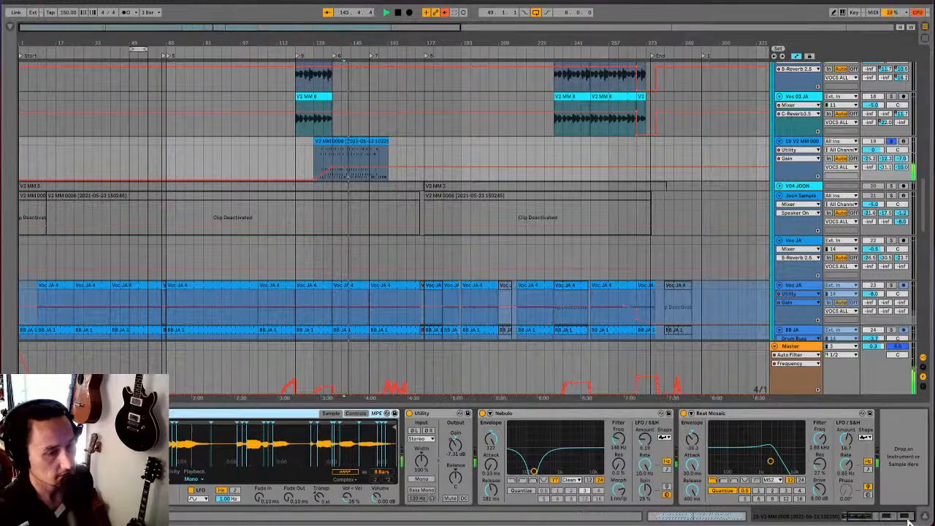
pyautogui.click(11, 27)
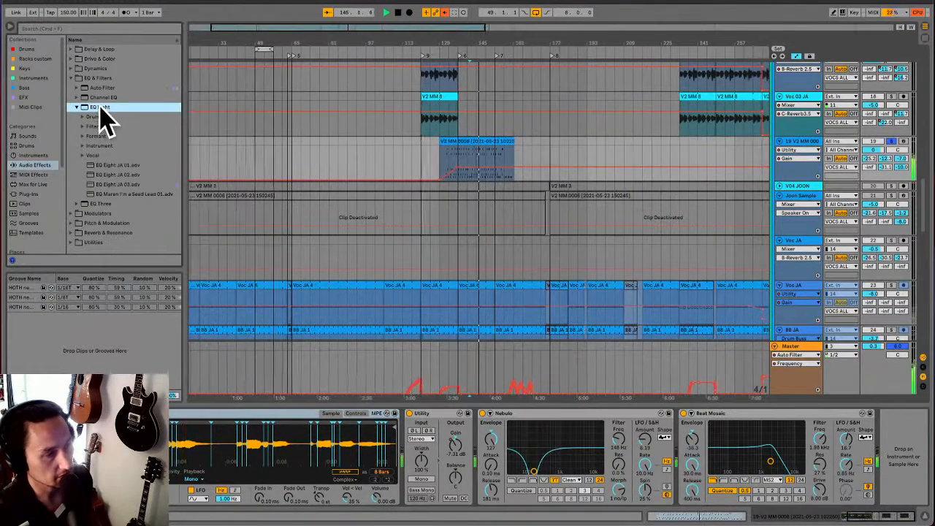
pyautogui.moveTo(96, 108); pyautogui.dragTo(886, 453)
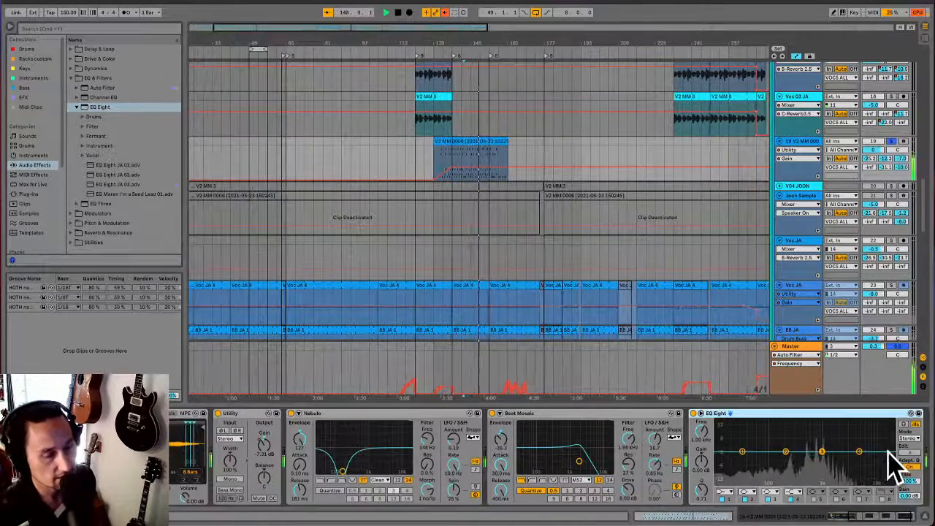
pyautogui.click(707, 429)
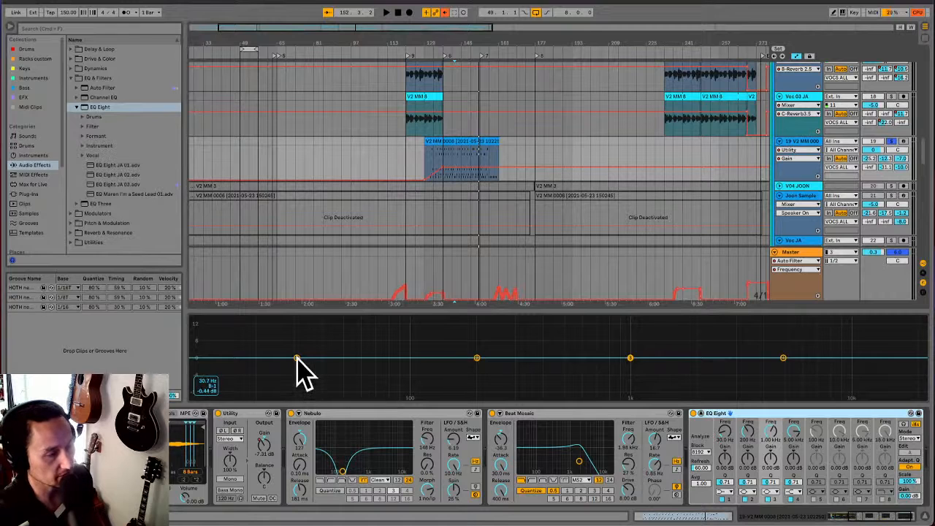
# Change EQ Eight band 1 to a low-cut filter and set its frequency to about 199 Hz
pyautogui.click(731, 493)
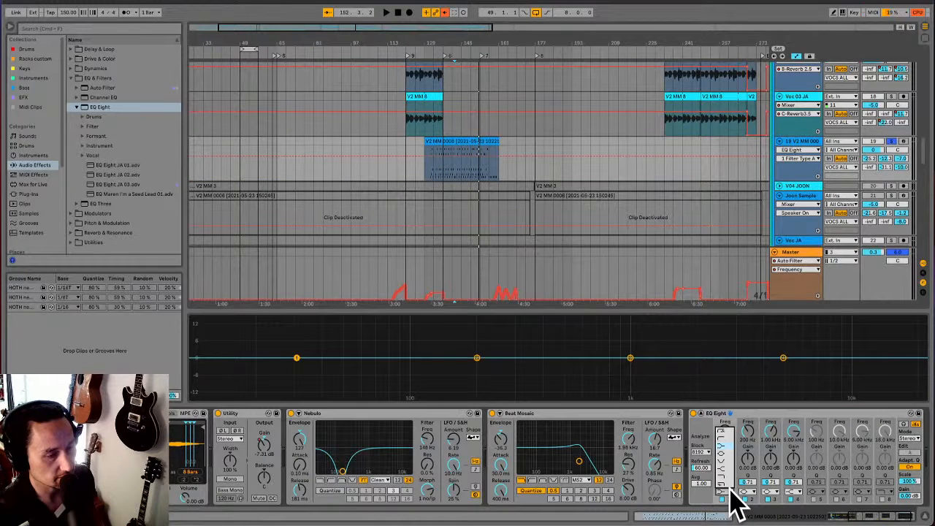
pyautogui.click(735, 444)
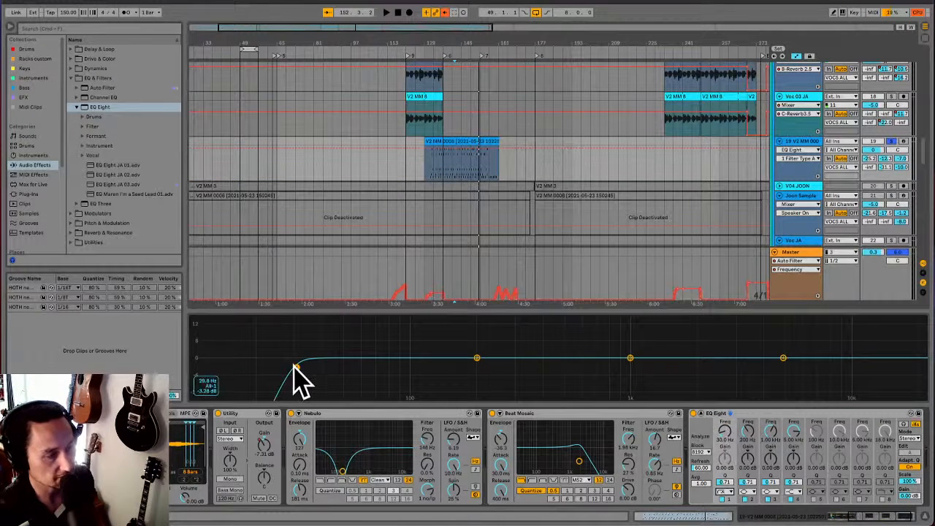
pyautogui.moveTo(296, 368); pyautogui.dragTo(477, 359)
# Resume playback and enable EQ Eight band 8 as a high cut at about 5.2 kHz
pyautogui.press('space')
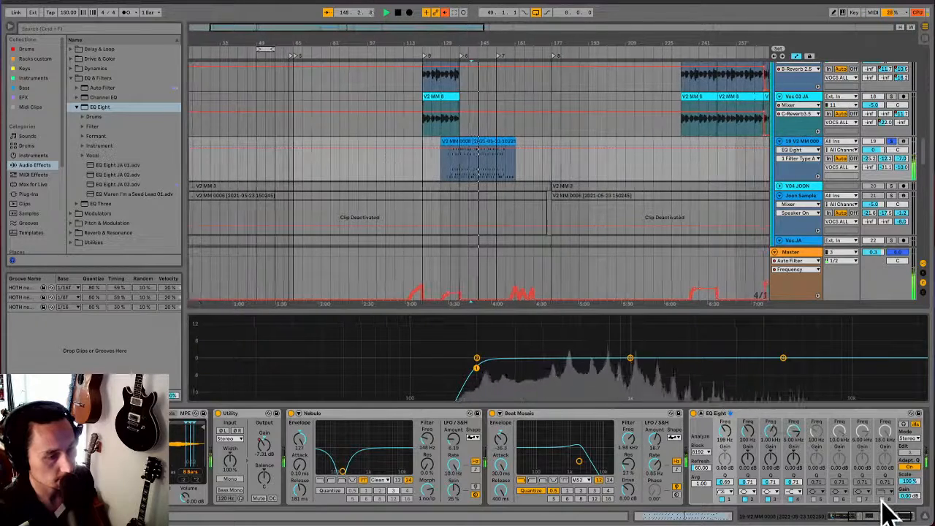
pyautogui.moveTo(914, 370); pyautogui.dragTo(788, 371)
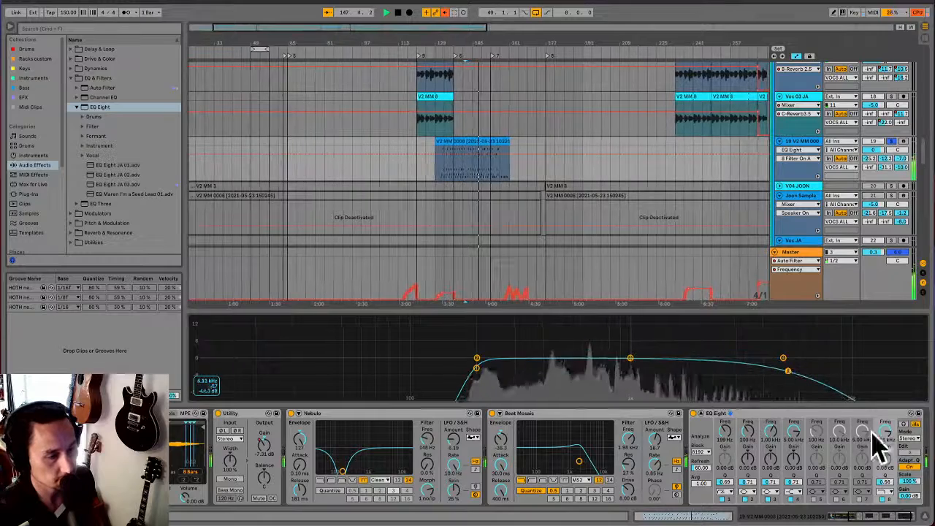
pyautogui.click(891, 493)
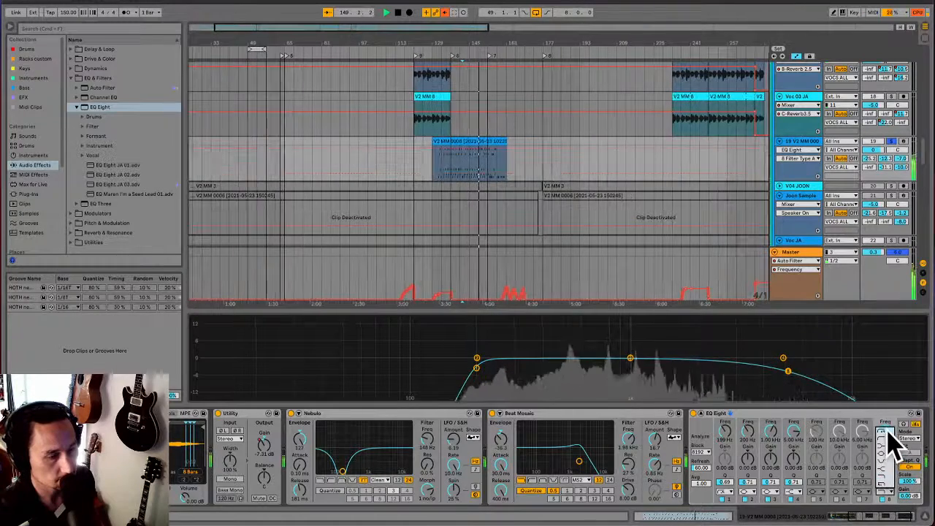
pyautogui.click(887, 433)
pyautogui.hotkey('ctrl', 'z')
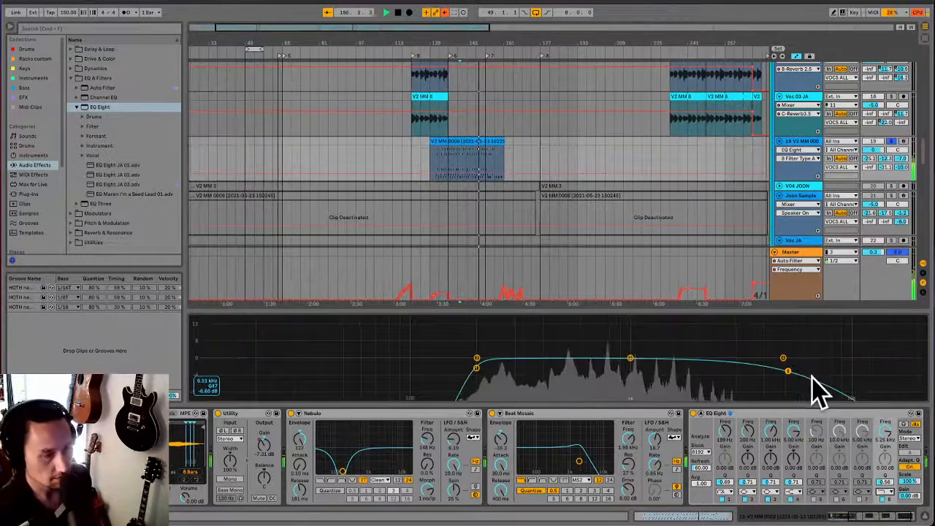
# Switch EQ Eight band 8 to the steeper high-cut filter and adjust its frequency to about 5.4 kHz
pyautogui.click(889, 492)
pyautogui.click(890, 486)
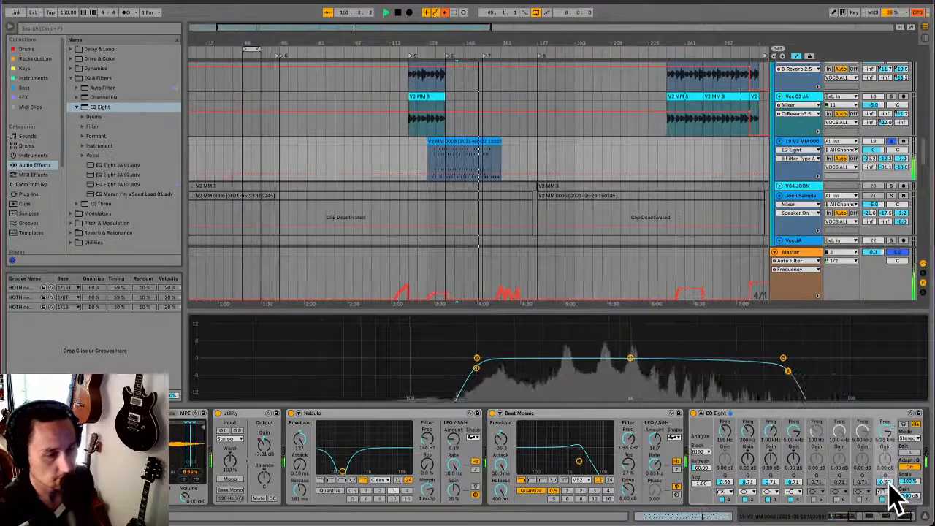
pyautogui.moveTo(787, 369); pyautogui.dragTo(734, 361)
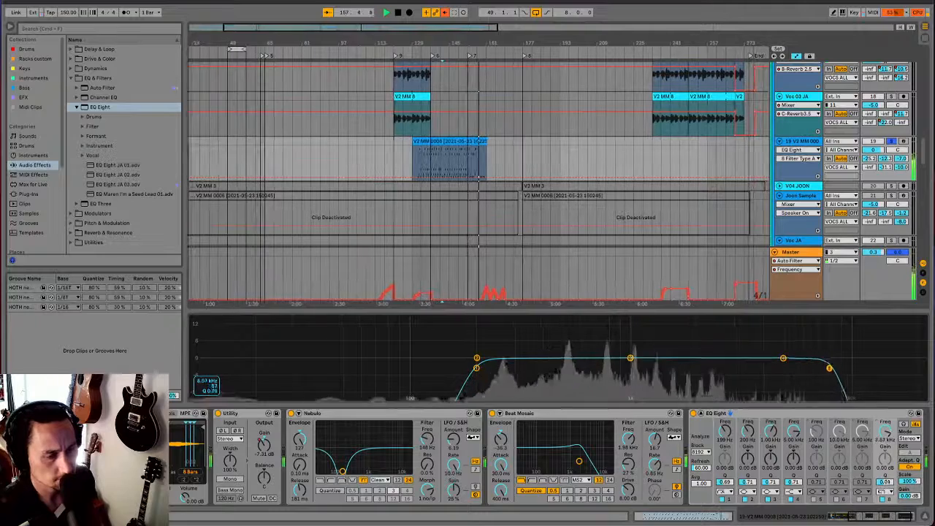
pyautogui.moveTo(810, 363)
pyautogui.mouseDown()
pyautogui.moveTo(820, 365)
pyautogui.moveTo(792, 365)
pyautogui.mouseUp()
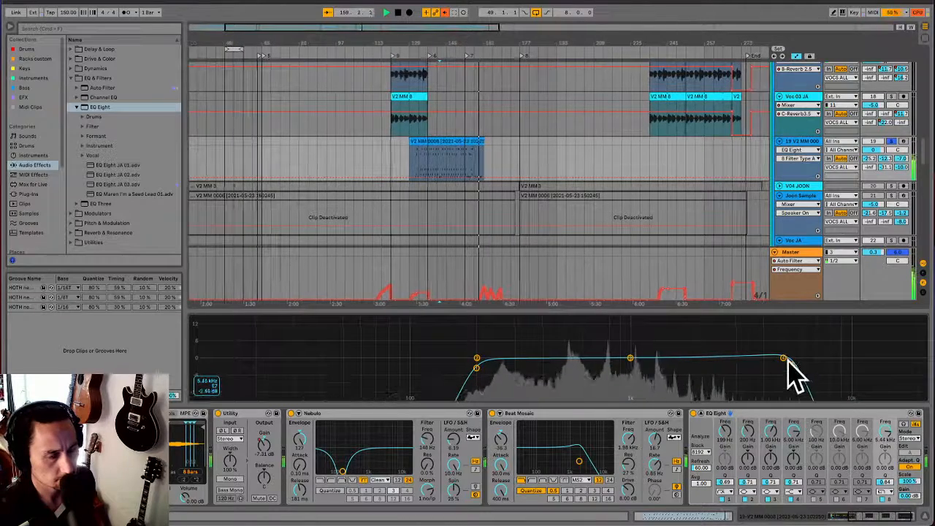
# Turn off EQ Eight bands 2, 3 and 4, and replay the vocal
pyautogui.click(790, 500)
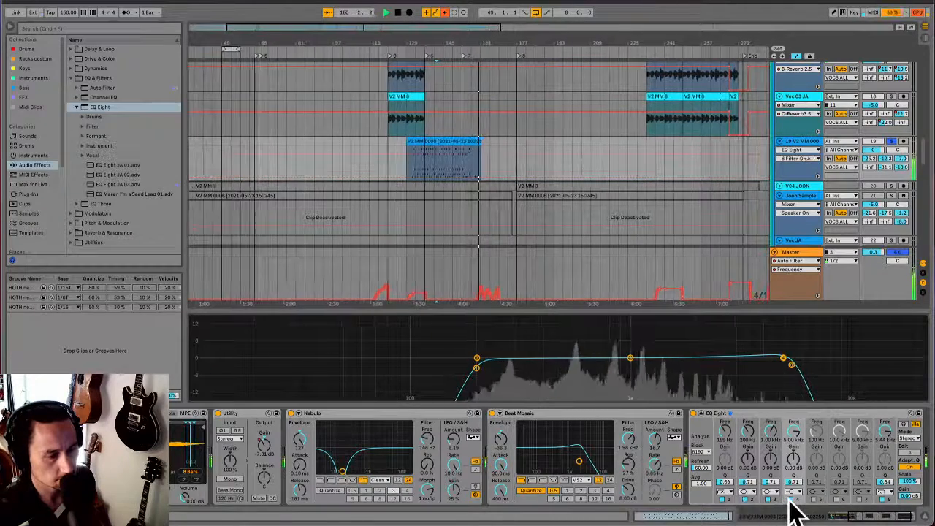
pyautogui.click(747, 492)
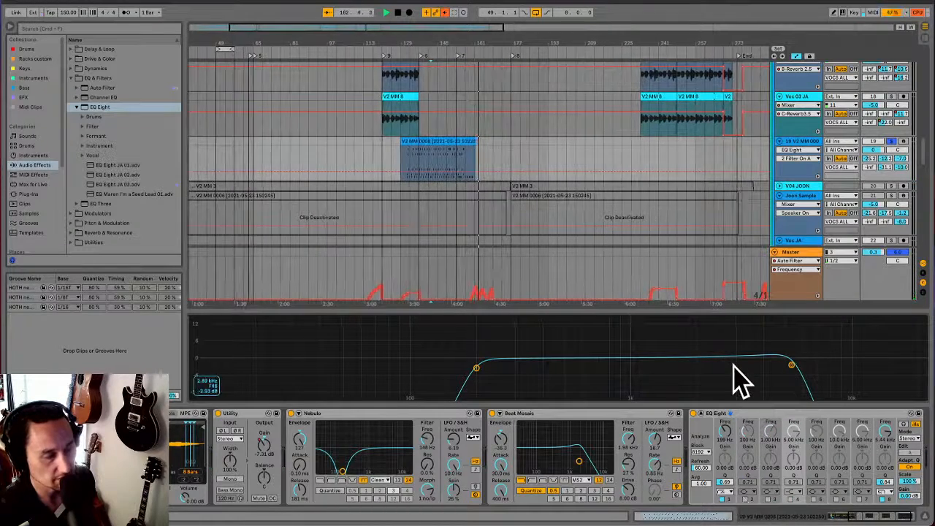
pyautogui.press('space')
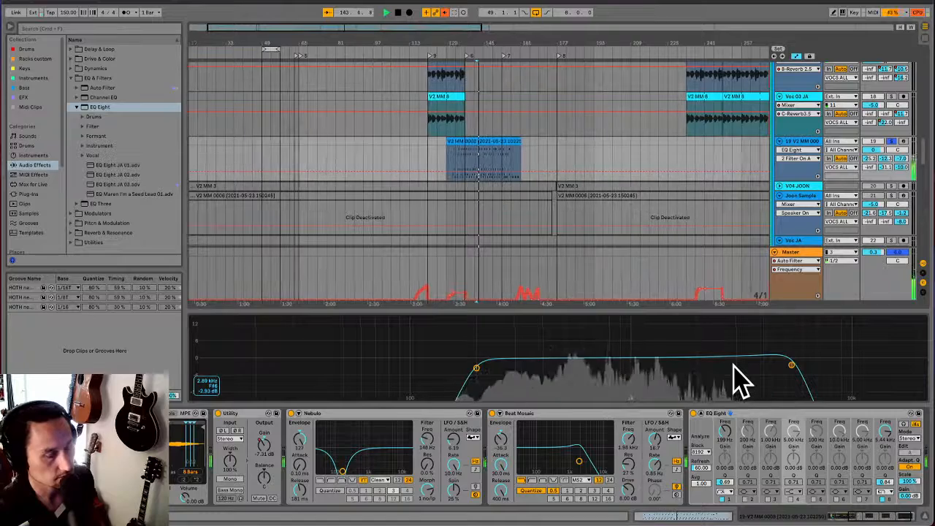
# Enable EQ Eight band 2, boost it at around 1.08 kHz and set its Q to 4
pyautogui.click(745, 499)
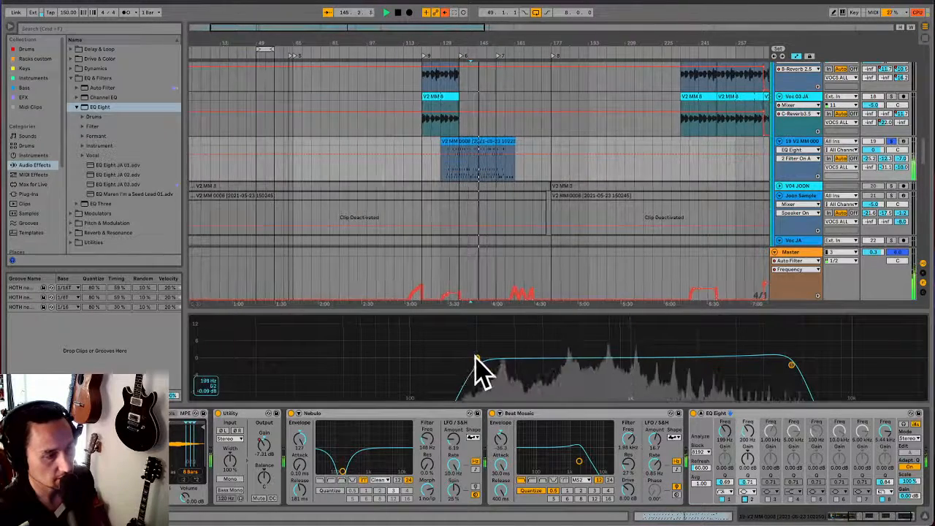
pyautogui.moveTo(475, 359); pyautogui.dragTo(523, 352)
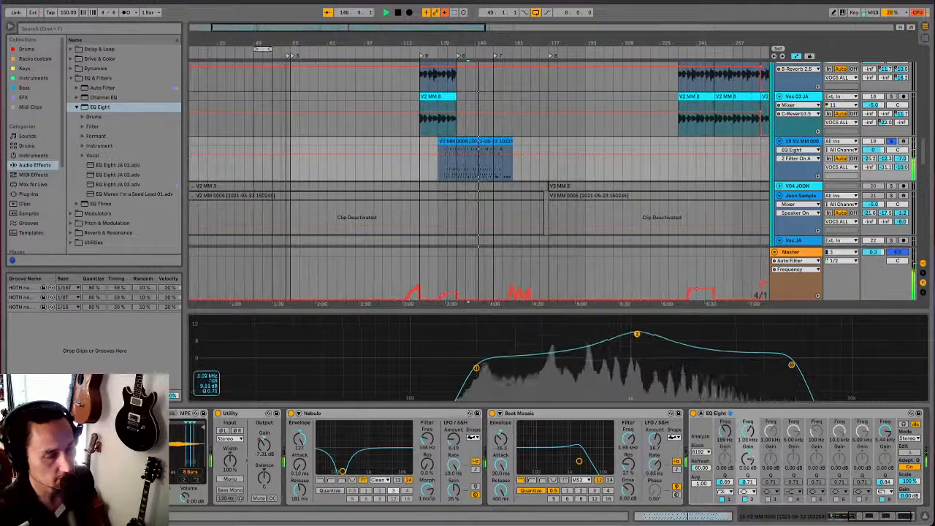
pyautogui.moveTo(638, 334); pyautogui.dragTo(638, 338)
pyautogui.click(754, 481)
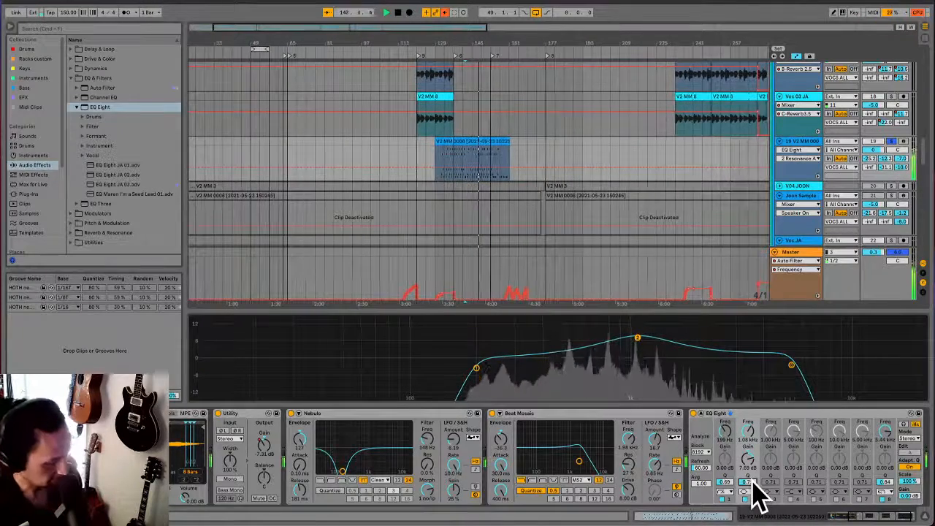
pyautogui.write('4')
pyautogui.press('Return')
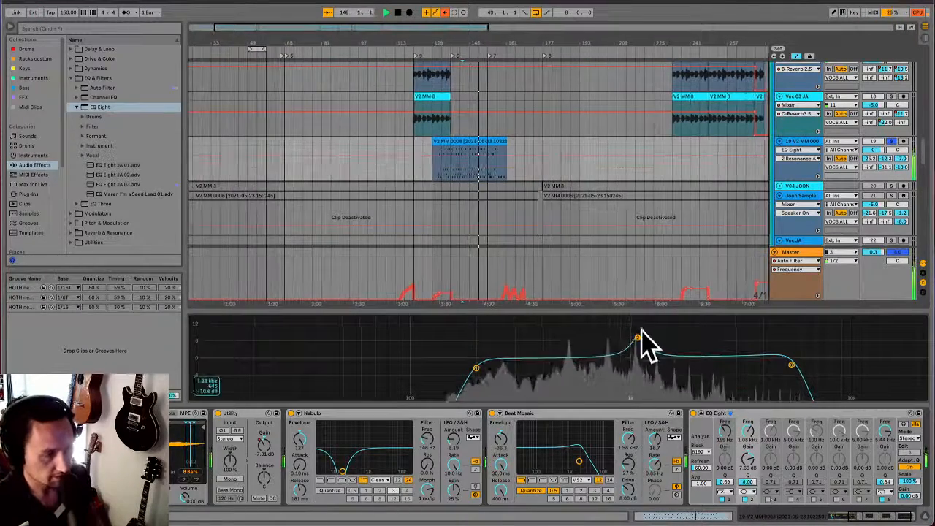
# Sweep EQ Eight band 2 to 517 Hz, cut its gain to about -4.29 dB and set its Q to 7
pyautogui.moveTo(637, 338); pyautogui.dragTo(597, 324)
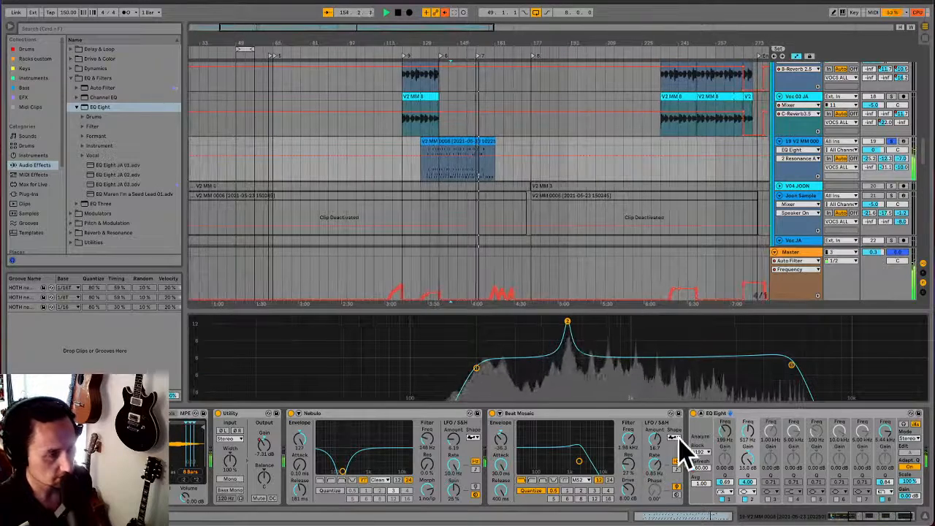
pyautogui.moveTo(743, 460); pyautogui.dragTo(743, 485)
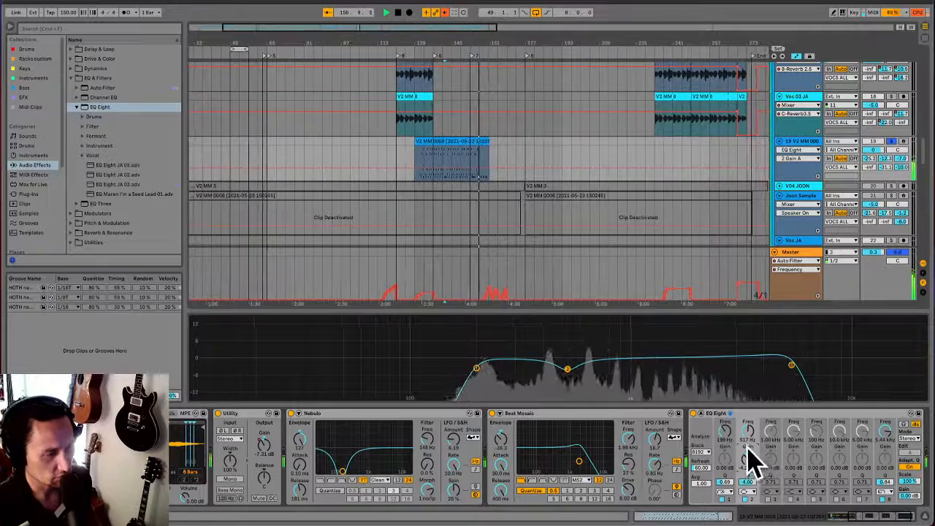
pyautogui.click(747, 482)
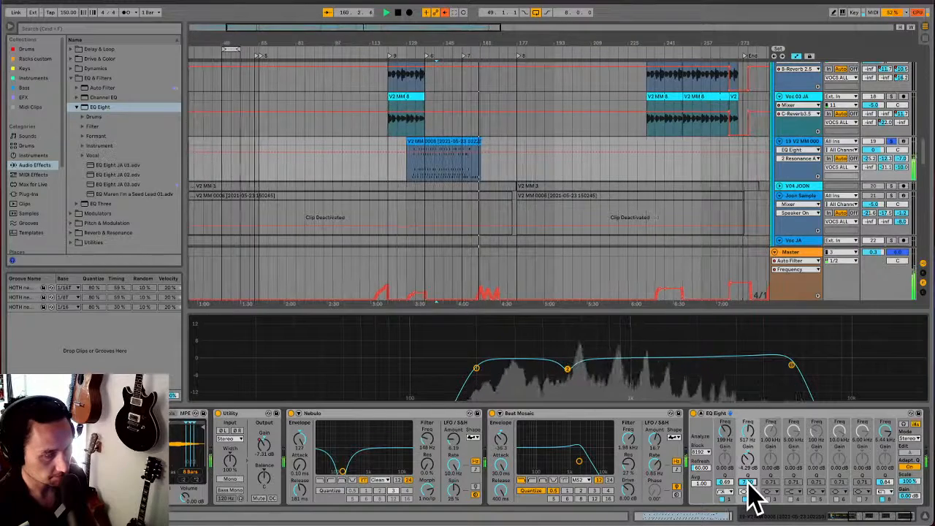
# Enable EQ Eight band 3, replay the vocal while sweeping the band, and place it as a cut of about -3.48 dB at 849 Hz
pyautogui.click(768, 499)
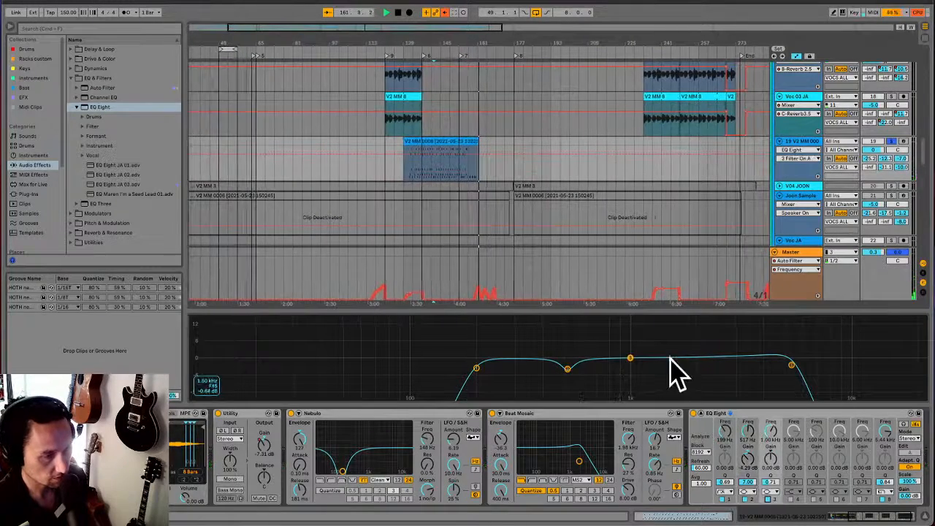
pyautogui.press('space')
pyautogui.moveTo(630, 359); pyautogui.dragTo(609, 319)
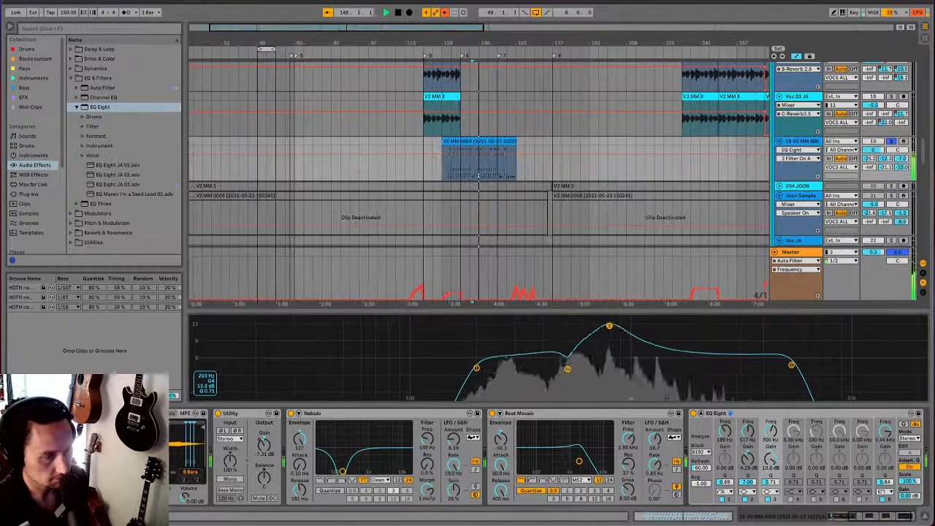
pyautogui.moveTo(609, 326); pyautogui.dragTo(706, 318)
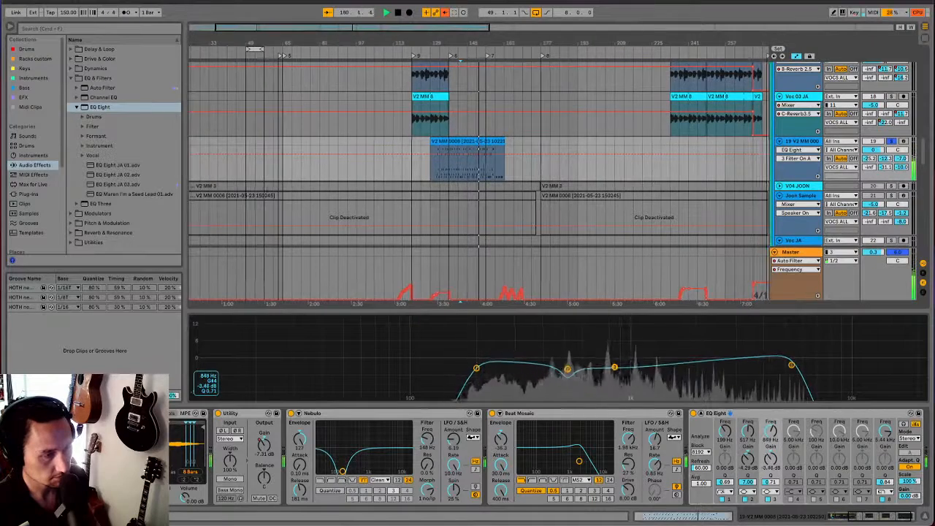
# Narrow EQ Eight band 3 to a Q of 8, shift it to 790 Hz and cut its gain to about -3.81 dB
pyautogui.click(774, 481)
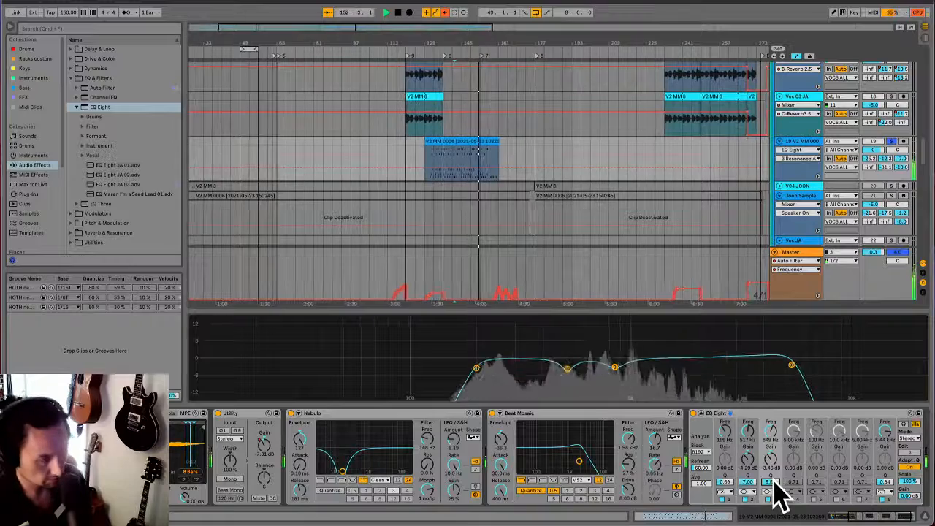
pyautogui.moveTo(615, 364); pyautogui.dragTo(614, 342)
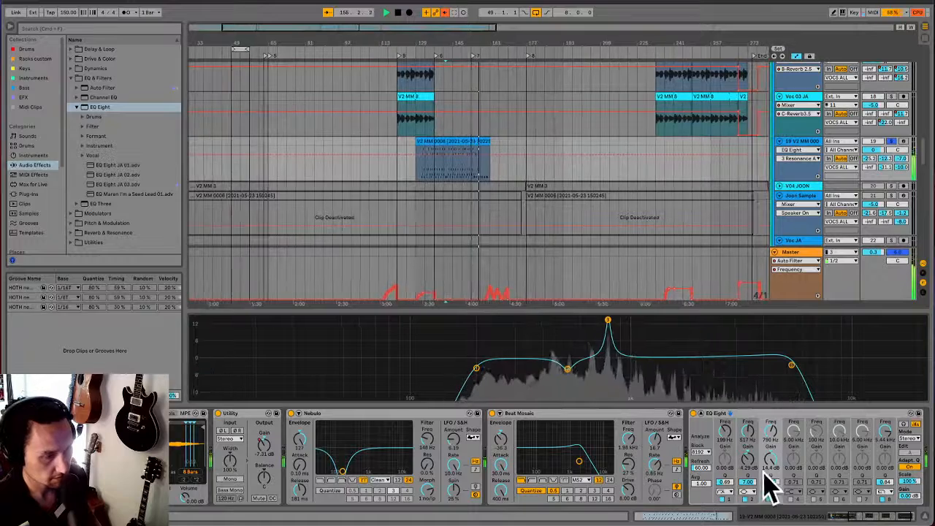
pyautogui.moveTo(768, 459); pyautogui.dragTo(772, 480)
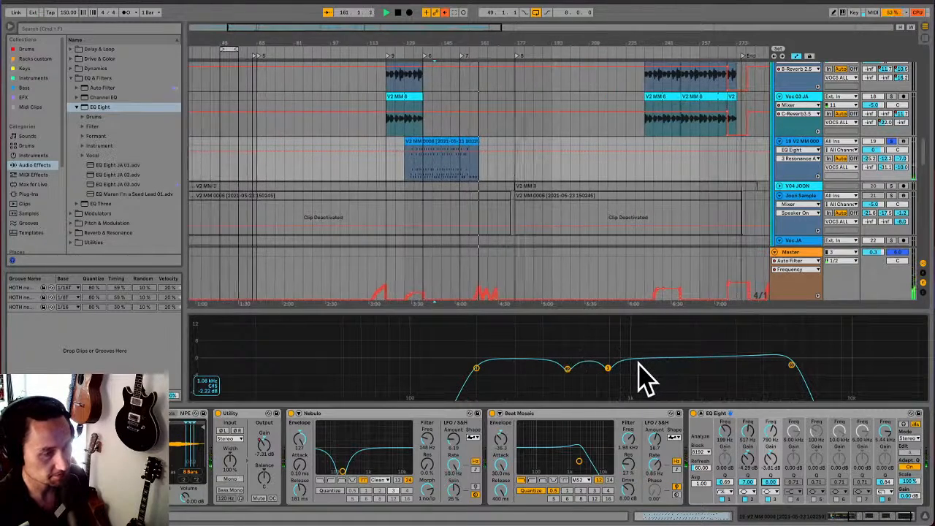
# Replay the section with the sliced vocal track unsoloed and hide the automation lanes
pyautogui.press('space')
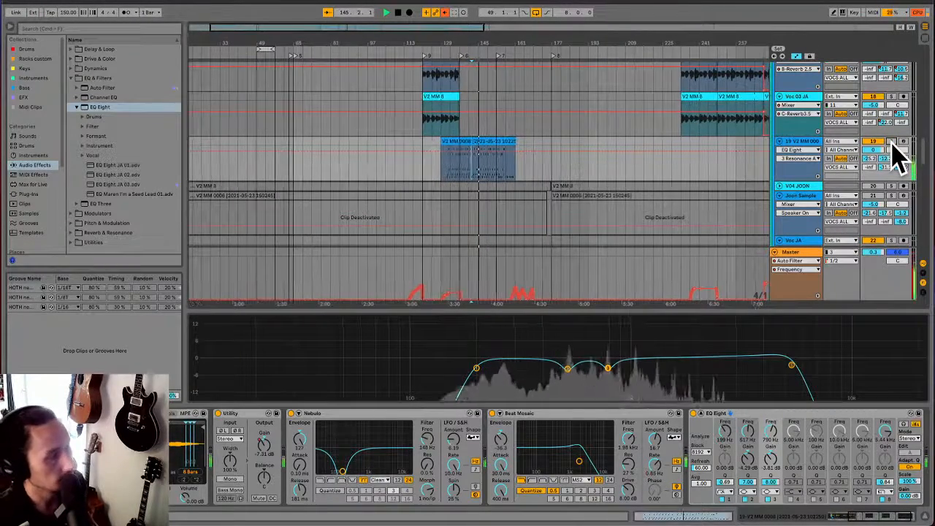
pyautogui.press('a')
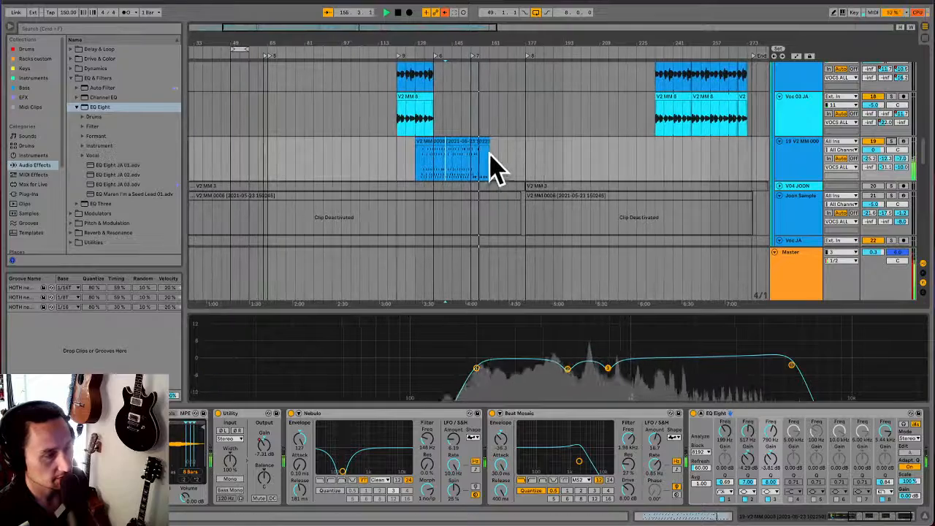
# Find the Drum Sampler track and play its clip from bar 153
pyautogui.scroll(-5, 474, 167)
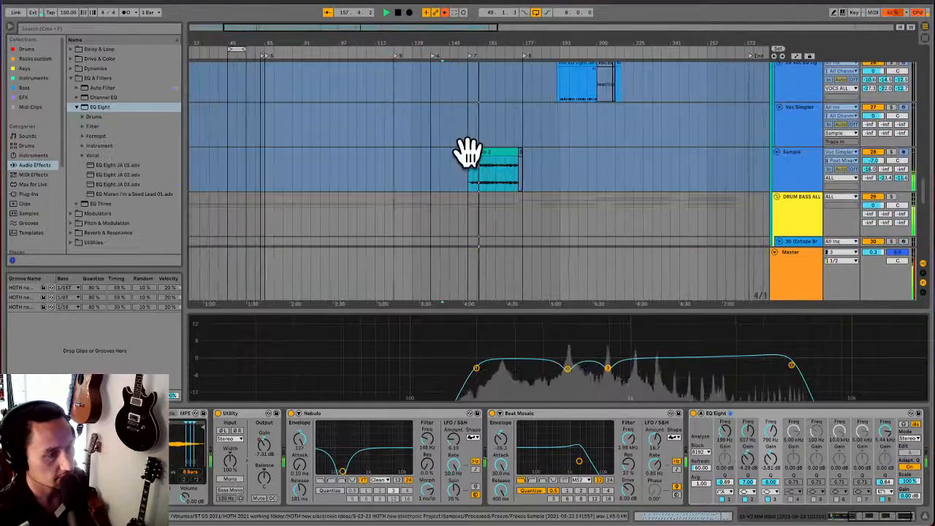
pyautogui.scroll(10, 473, 166)
pyautogui.scroll(5, 474, 167)
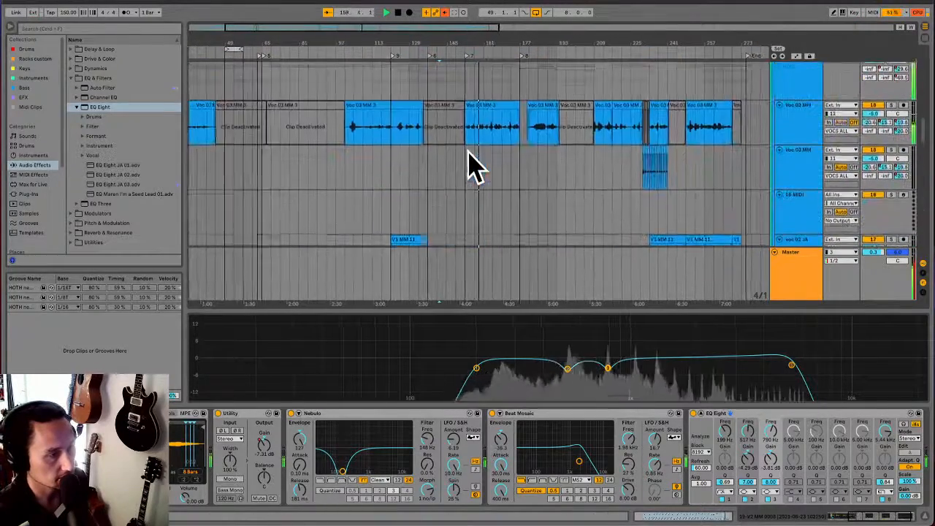
pyautogui.scroll(10, 474, 166)
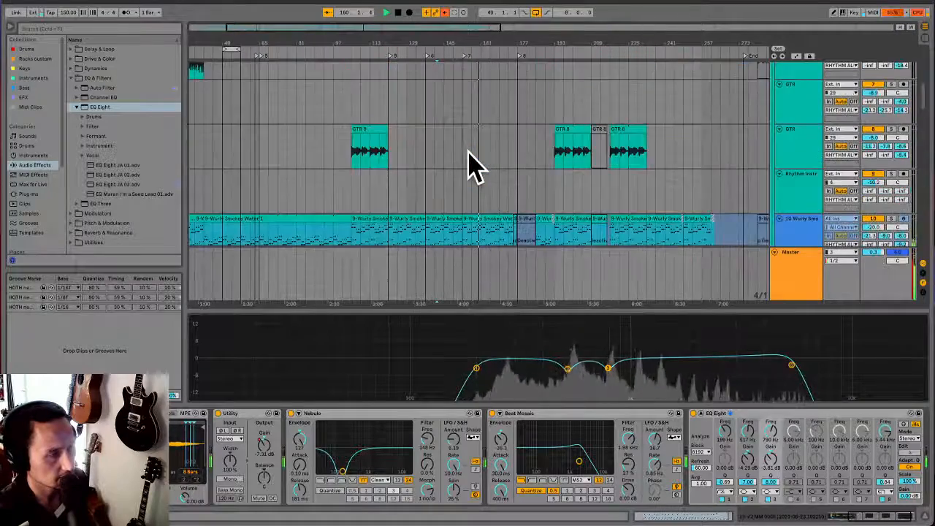
pyautogui.scroll(-15, 473, 167)
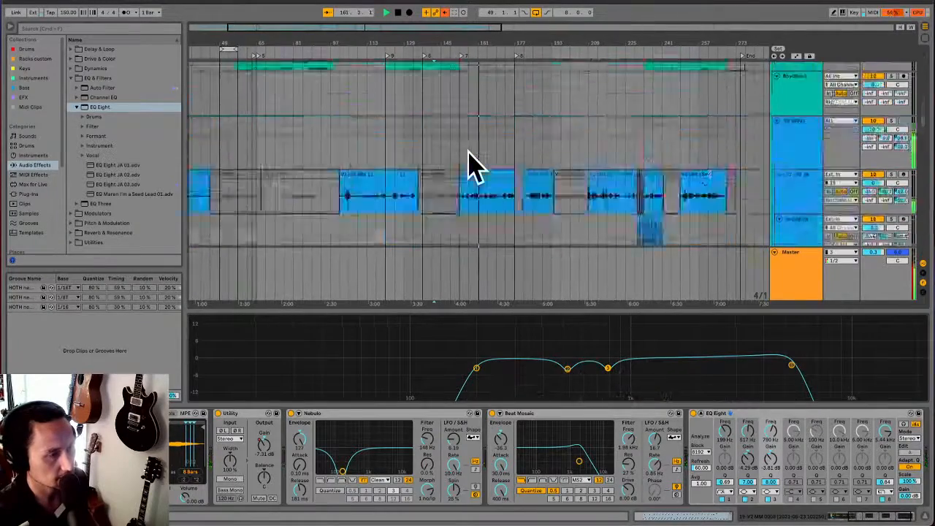
pyautogui.scroll(-10, 474, 166)
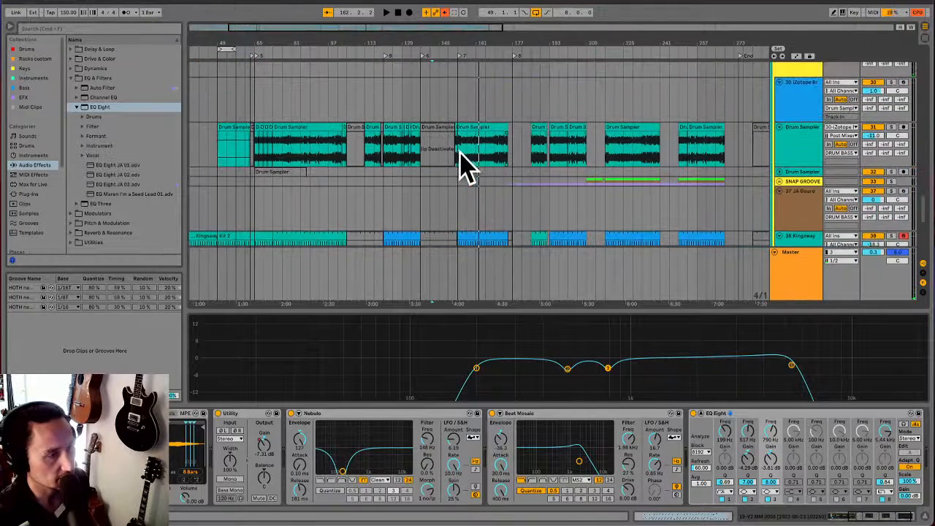
pyautogui.click(457, 154)
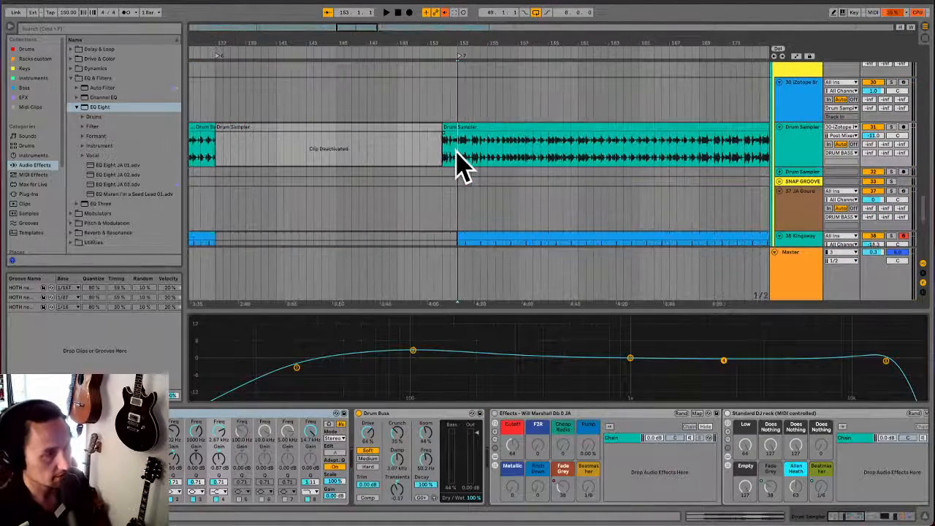
pyautogui.press('space')
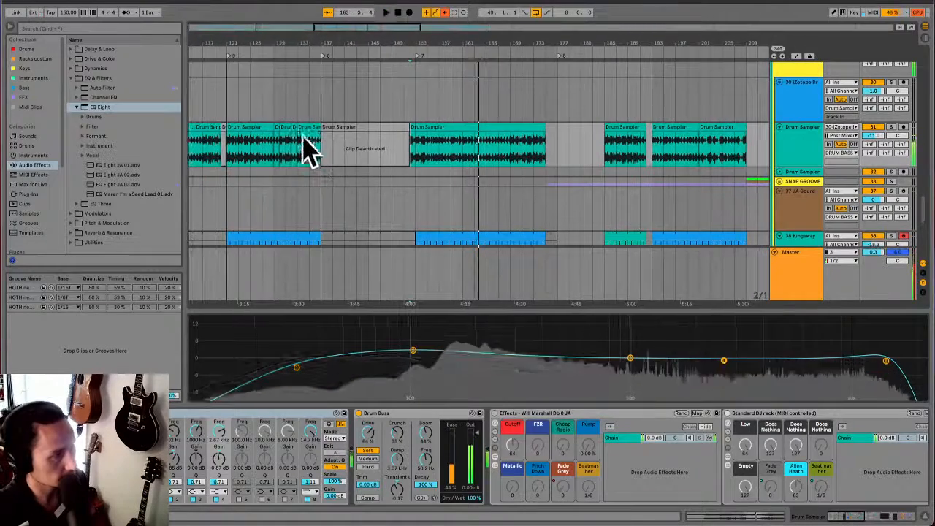
# Copy the two-bar Drum Sampler clip that ends at bar 137, paste it at bar 155 and play from there
pyautogui.click(306, 127)
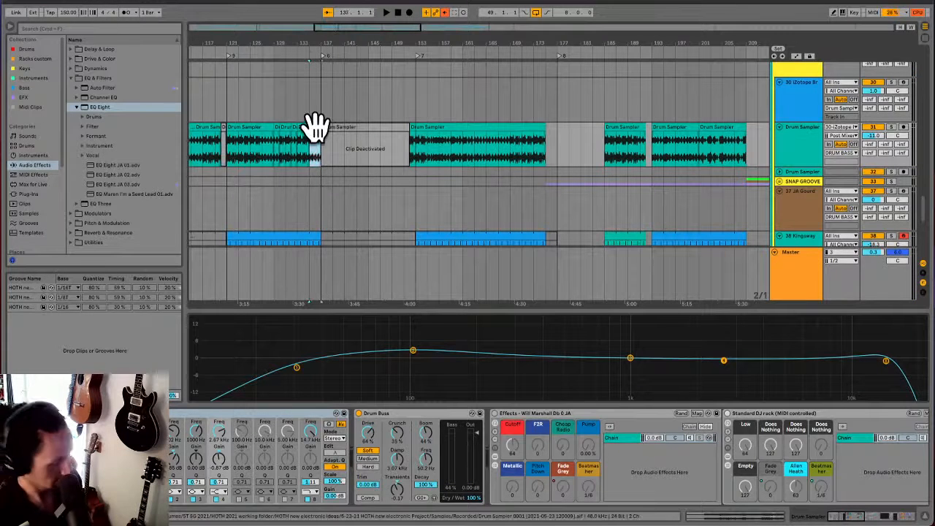
pyautogui.click(422, 155)
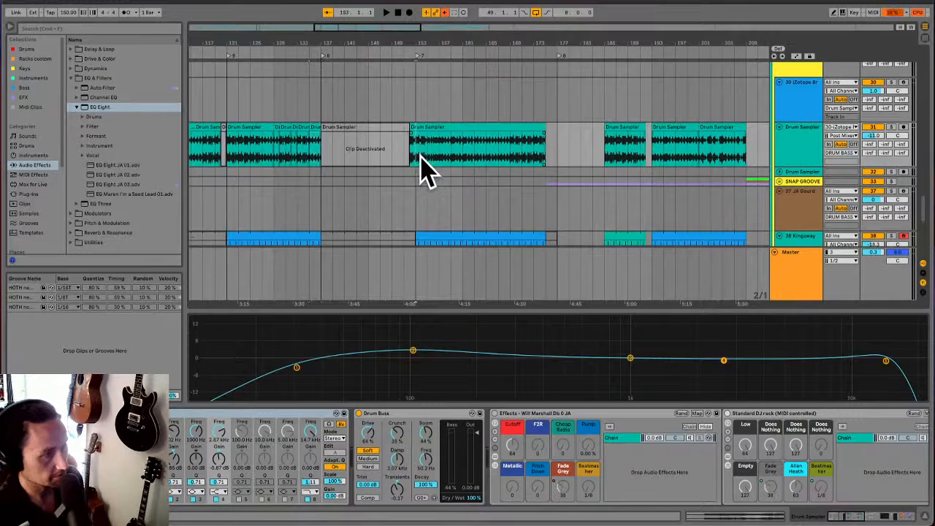
pyautogui.press('space')
pyautogui.press('+')
pyautogui.press('+')
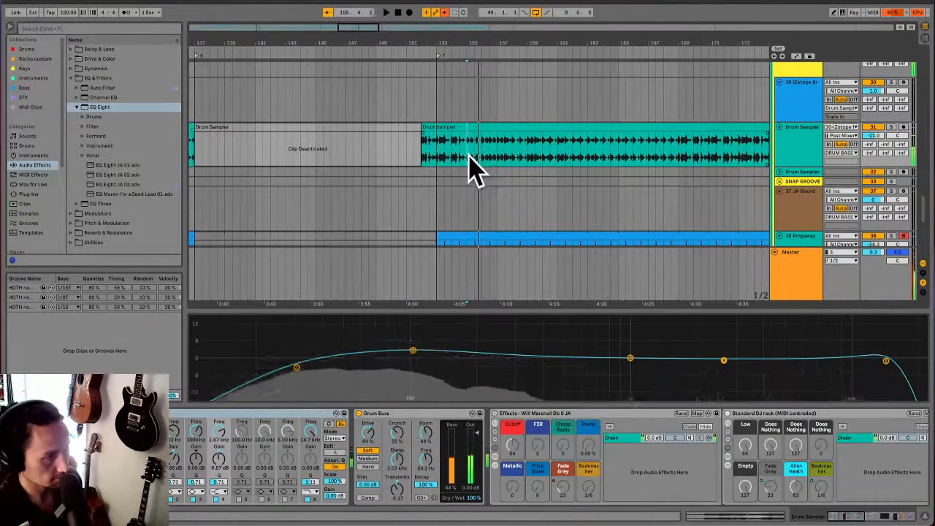
pyautogui.press('super+v')
pyautogui.press('space')
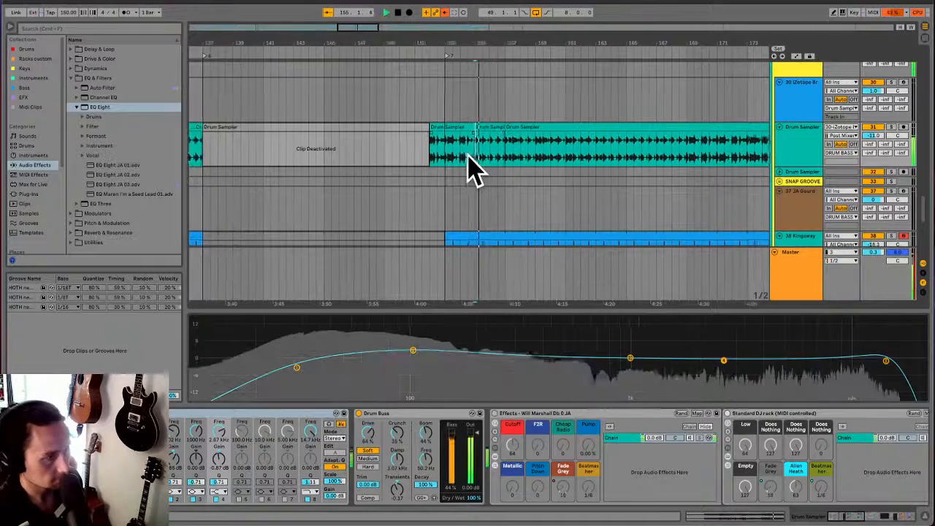
# Duplicate the two-bar drum clip at bar 155 so it repeats at bar 157, and audition the repeats
pyautogui.click(475, 127)
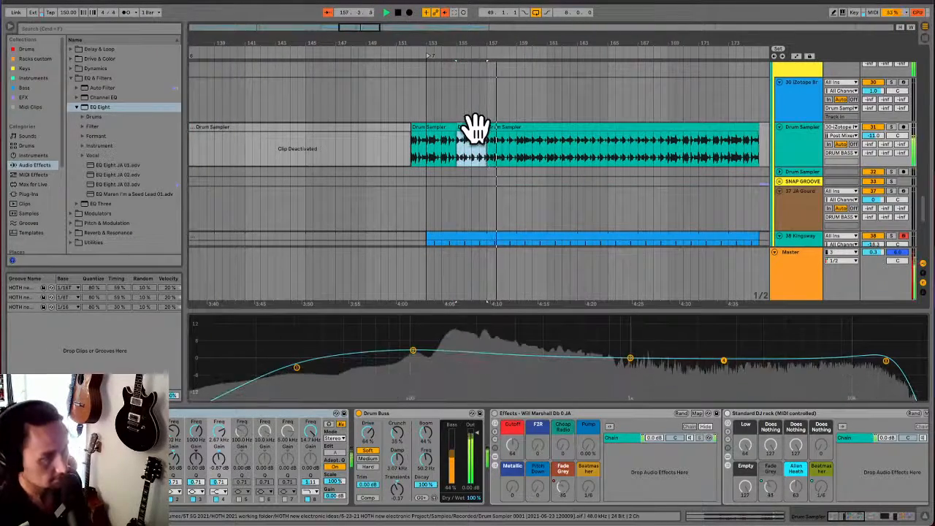
pyautogui.press('super+d')
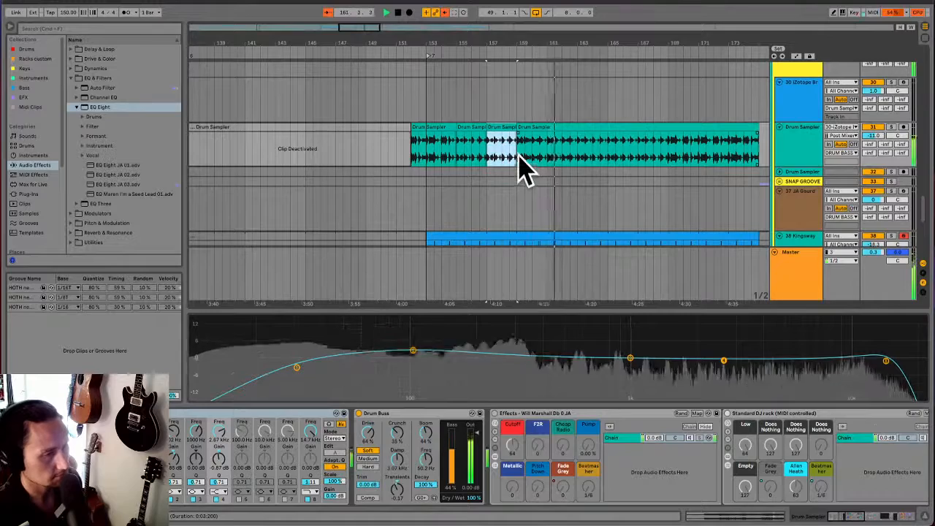
pyautogui.click(483, 155)
pyautogui.press('space')
pyautogui.press('space')
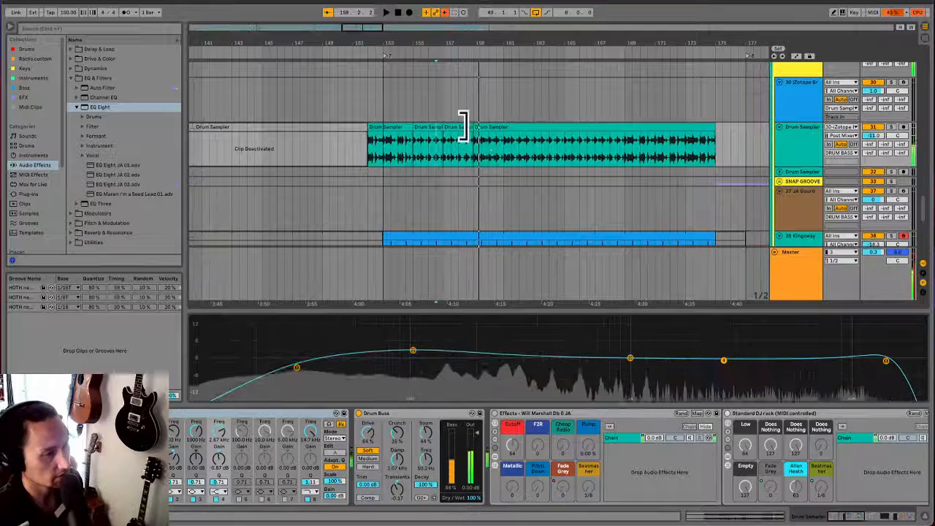
# Try extending the end of the repeated drum clip at bar 157 to about the middle of bar 160, and audition it
pyautogui.click(465, 126)
pyautogui.press('space')
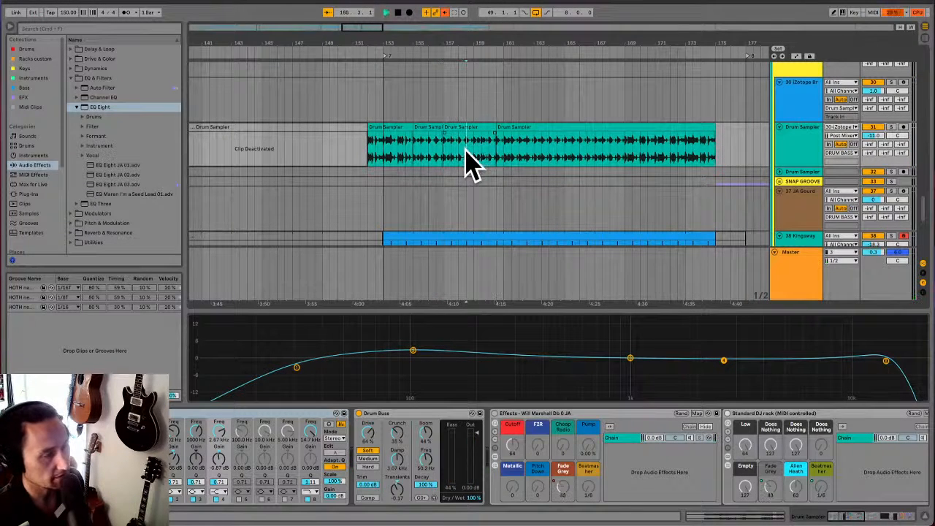
pyautogui.press('space')
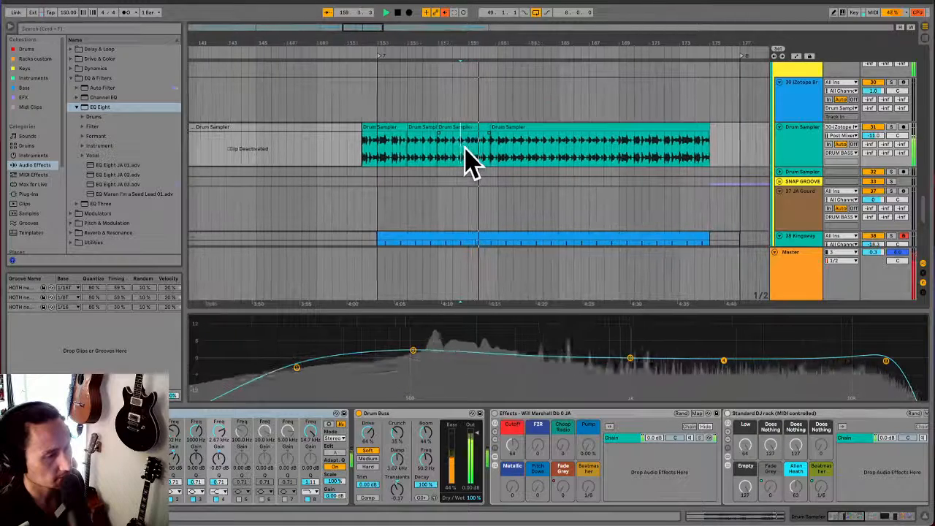
# Duplicate a one-bar piece of the repeated drum clip to bar 159 and listen to the section
pyautogui.moveTo(474, 131); pyautogui.dragTo(463, 132)
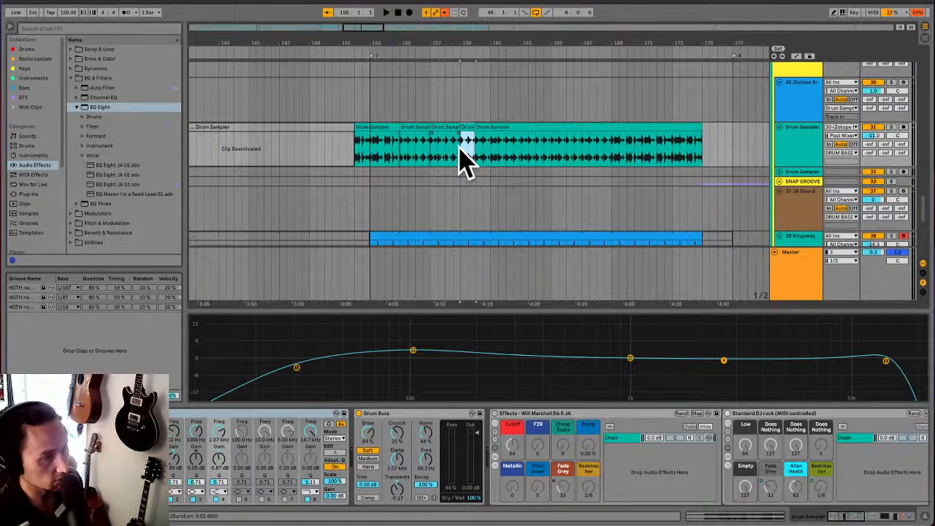
pyautogui.press('space')
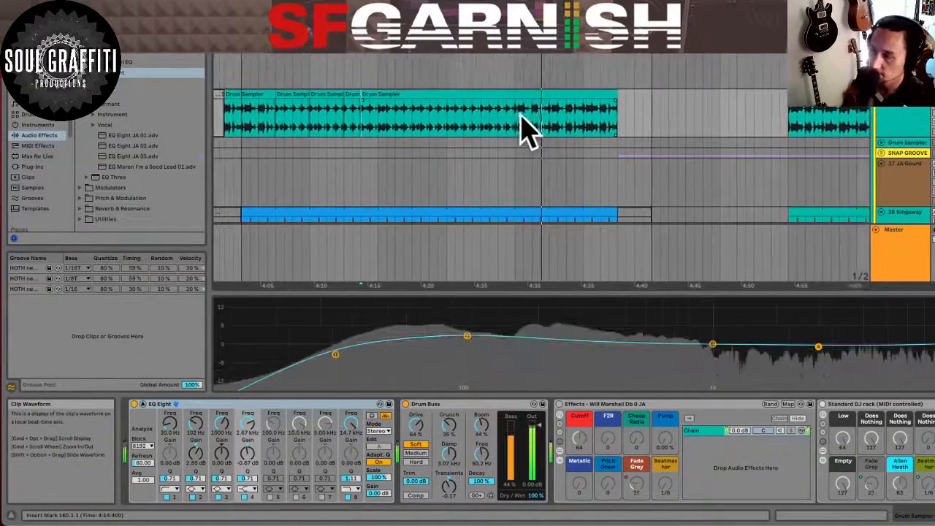
pyautogui.press('space')
# Locate the Voc 03 MM vocal track in the arrangement and expand the display of its EQ Eight JA 02
pyautogui.click(521, 114)
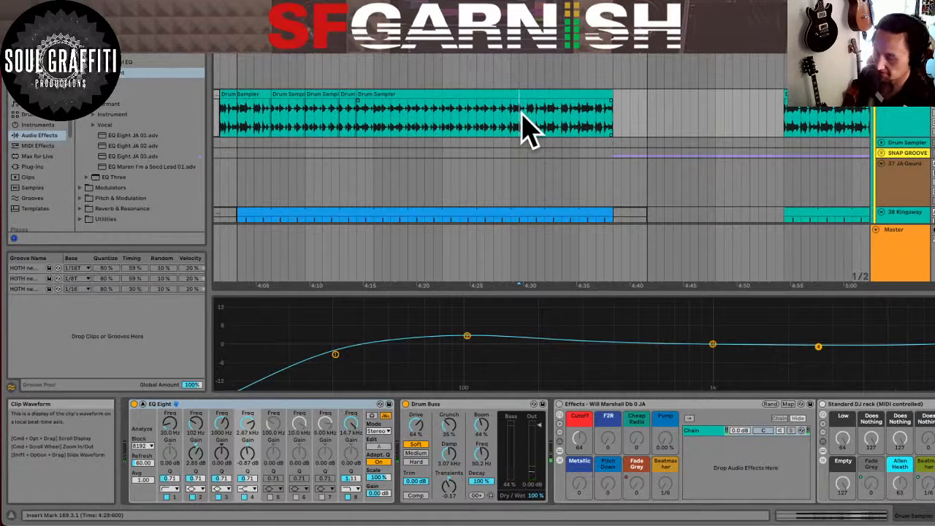
pyautogui.scroll(-5, 521, 128)
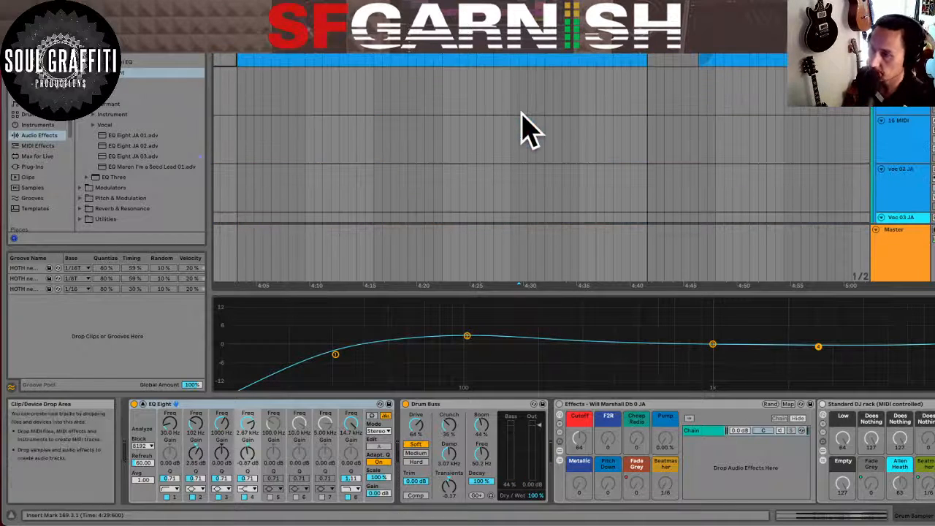
pyautogui.scroll(-5, 521, 128)
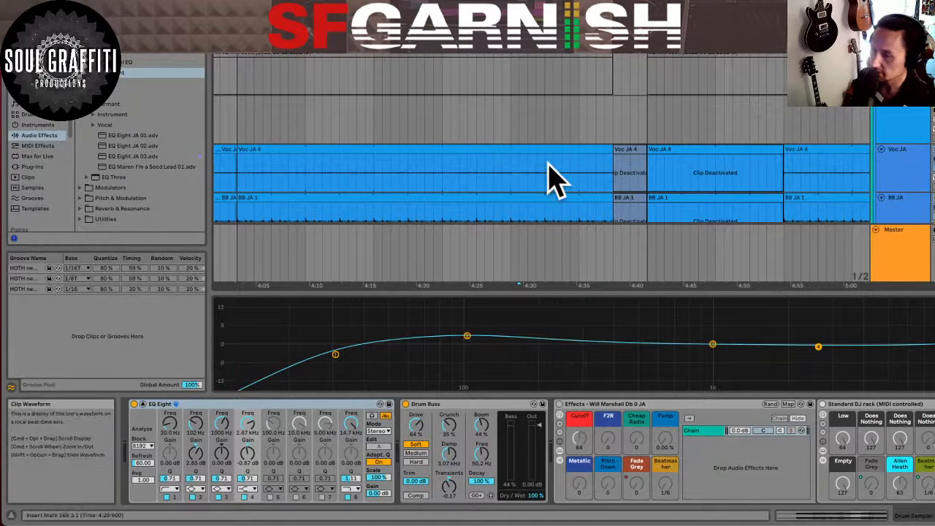
pyautogui.click(547, 112)
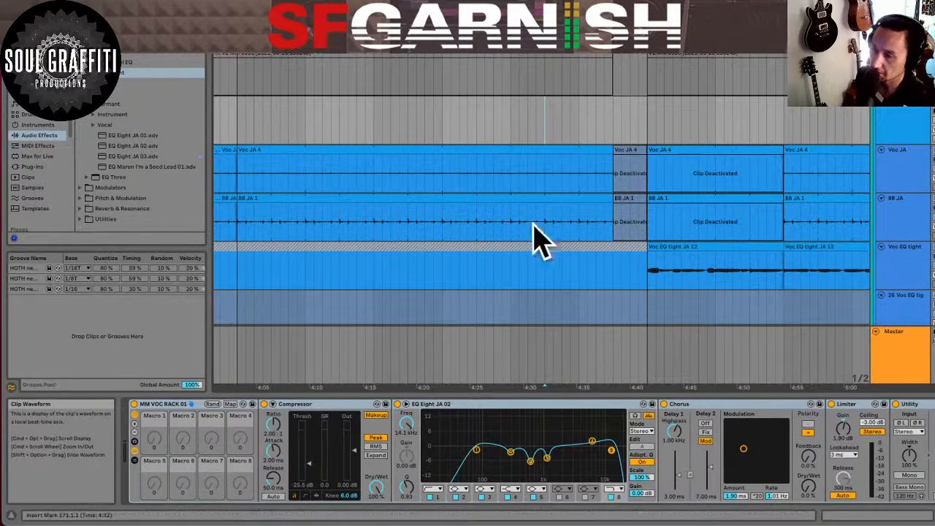
pyautogui.scroll(5, 520, 250)
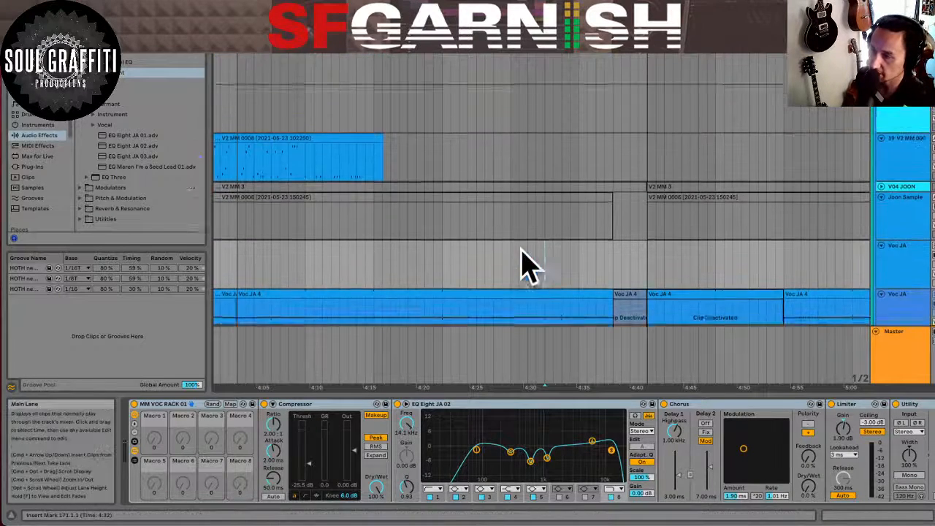
pyautogui.scroll(4, 520, 255)
pyautogui.click(485, 219)
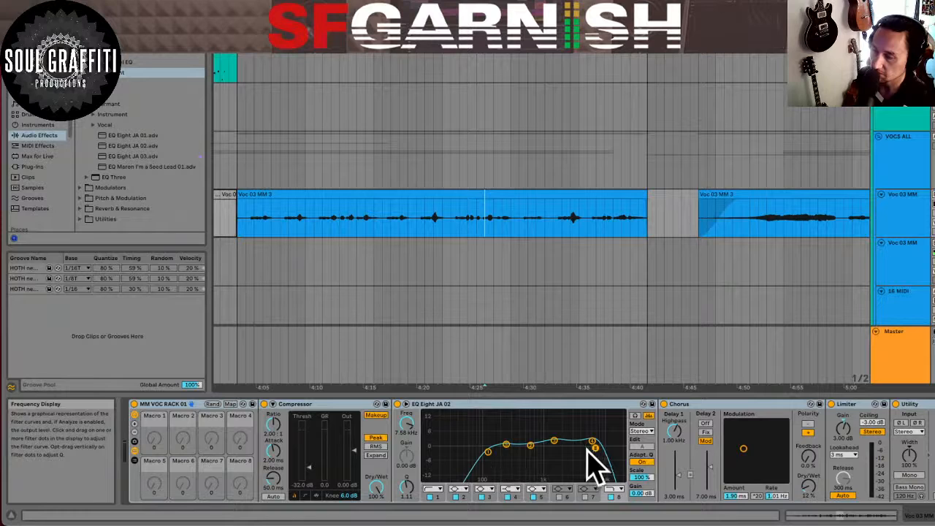
pyautogui.click(409, 417)
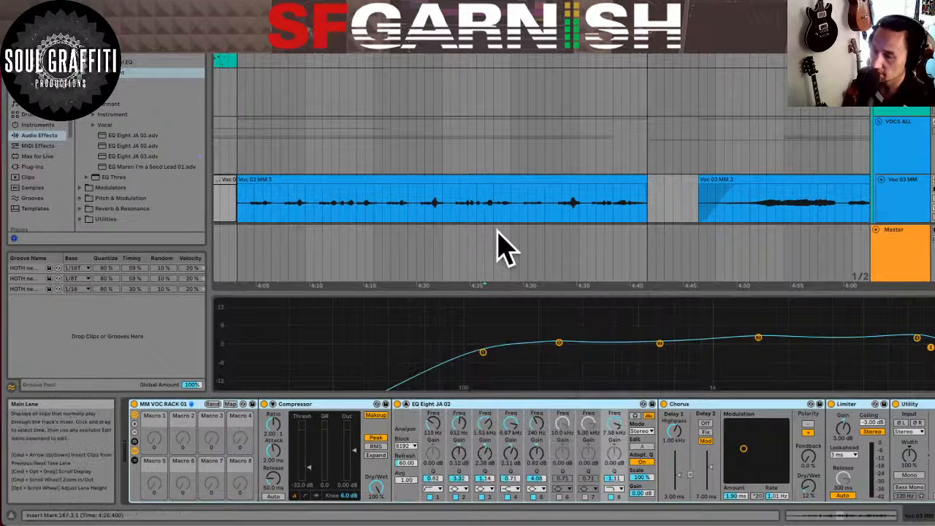
# Audition the Voc 03 MM vocal from about 4:20, switch EQ Eight band 1 to the steeper low cut and move it to 132 Hz
pyautogui.click(424, 209)
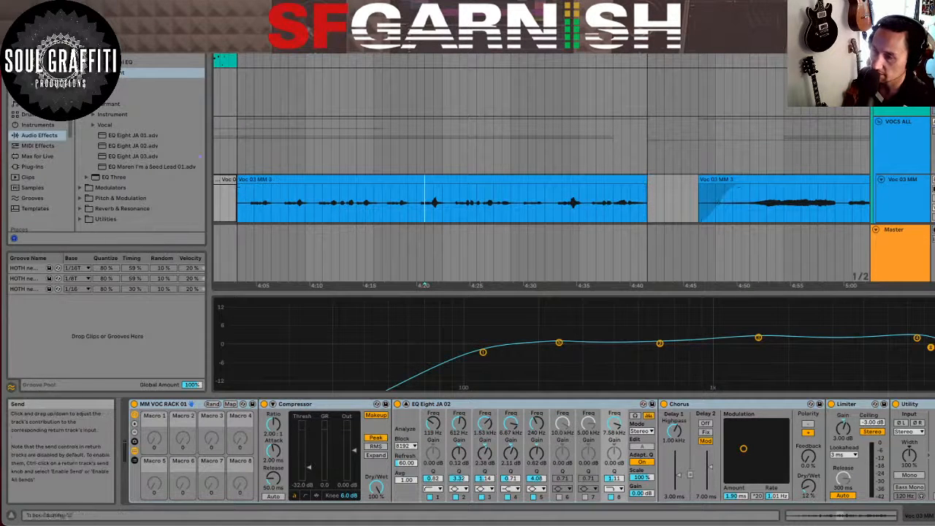
pyautogui.press('space')
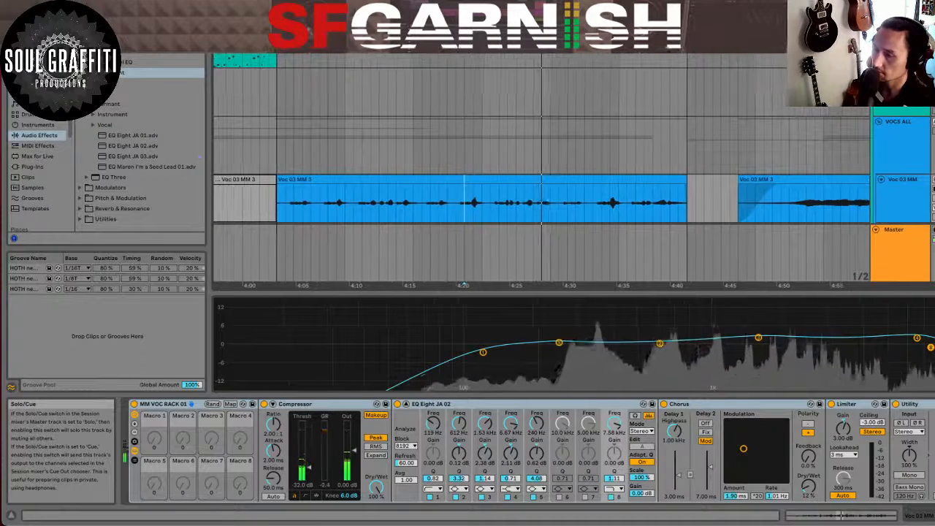
pyautogui.press('space')
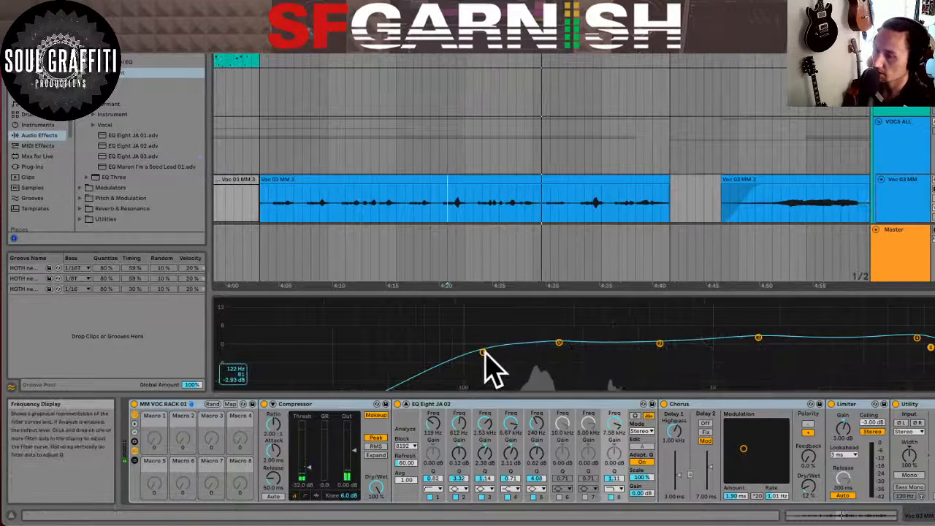
pyautogui.click(483, 352)
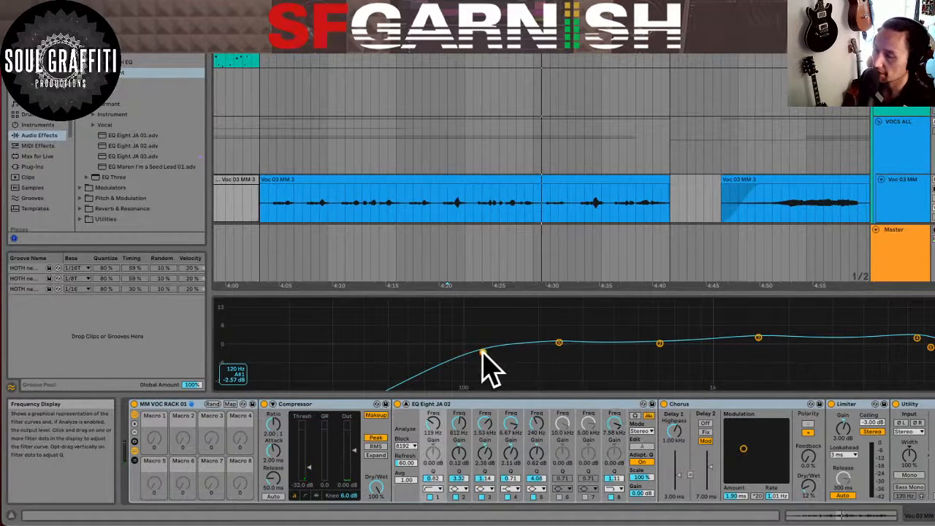
pyautogui.click(433, 489)
pyautogui.click(437, 425)
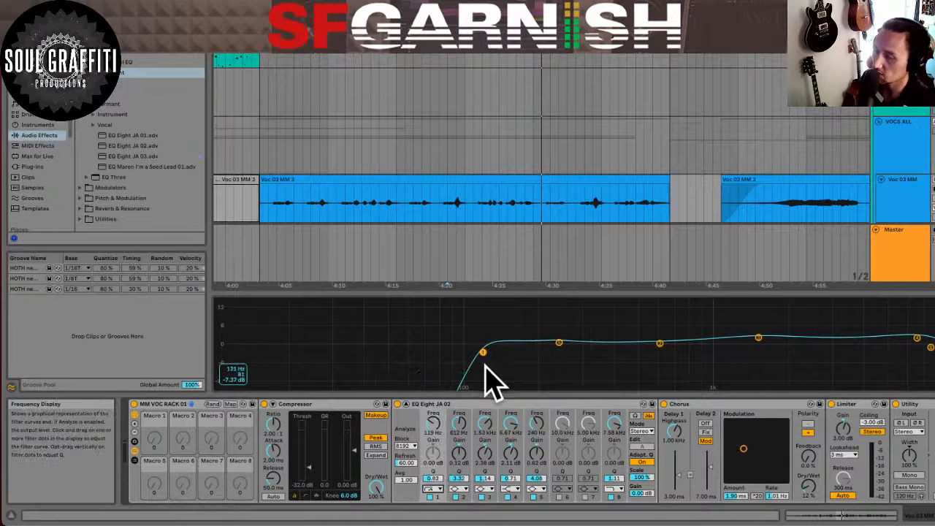
pyautogui.moveTo(483, 352); pyautogui.dragTo(489, 355)
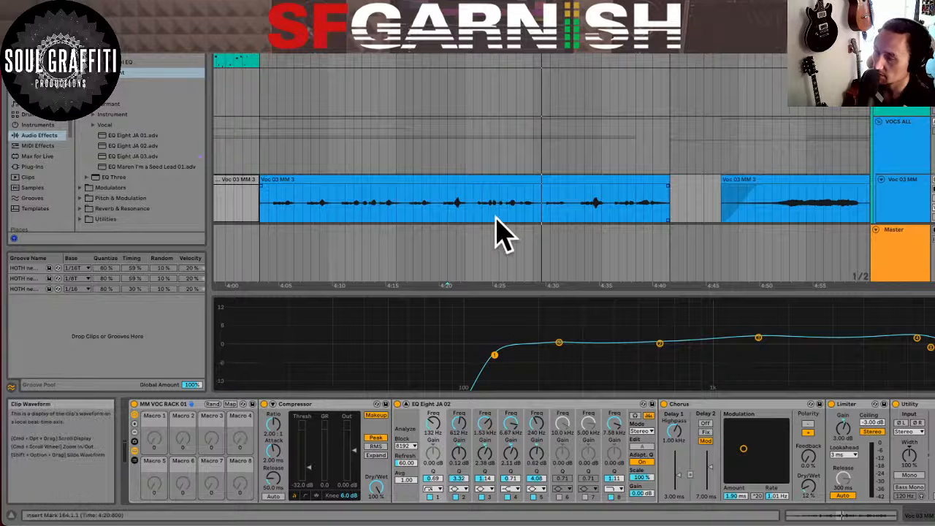
# Play the Voc 03 MM vocal and lower the band 1 low cut to 120 Hz with a Q of 0.71
pyautogui.click(476, 208)
pyautogui.press('space')
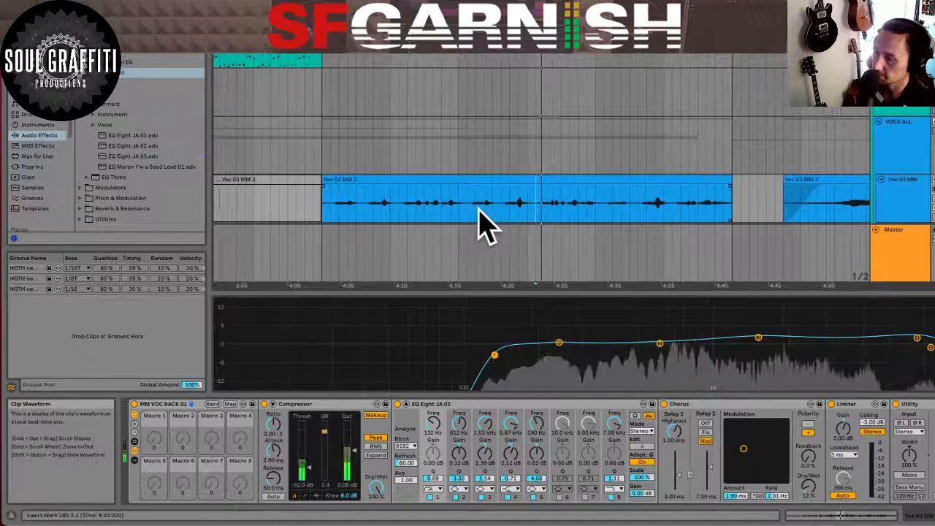
pyautogui.moveTo(493, 356); pyautogui.dragTo(484, 354)
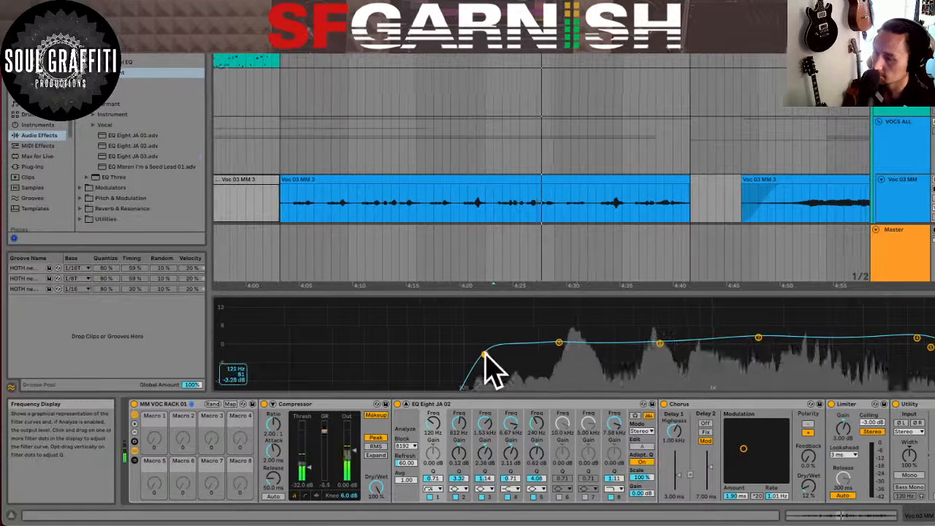
pyautogui.press('space')
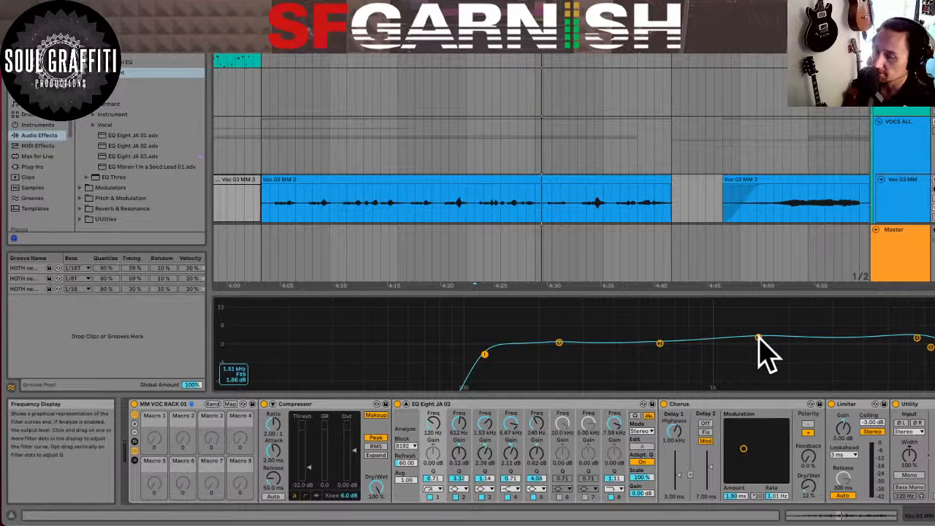
# Select all the Voc 03 MM clips from the song start to bar 297 and freeze the track
pyautogui.click(595, 208)
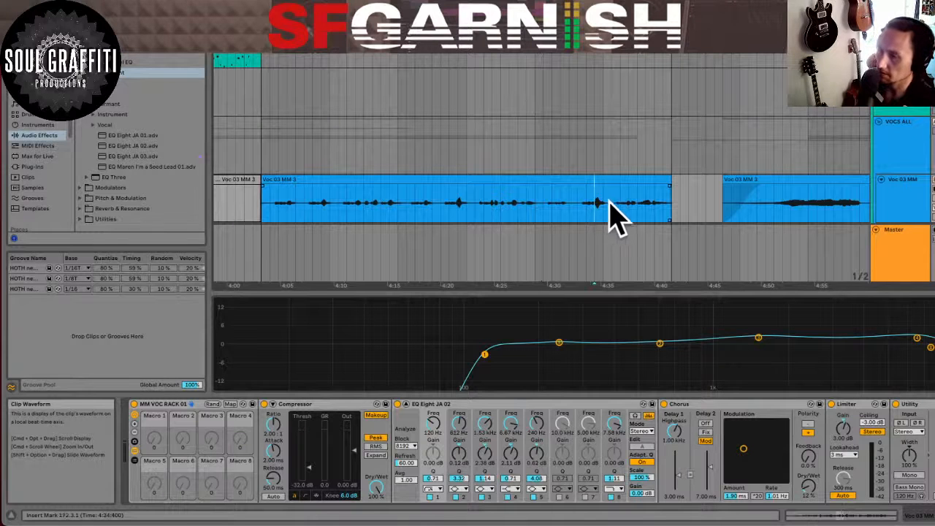
pyautogui.scroll(-2, 613, 210)
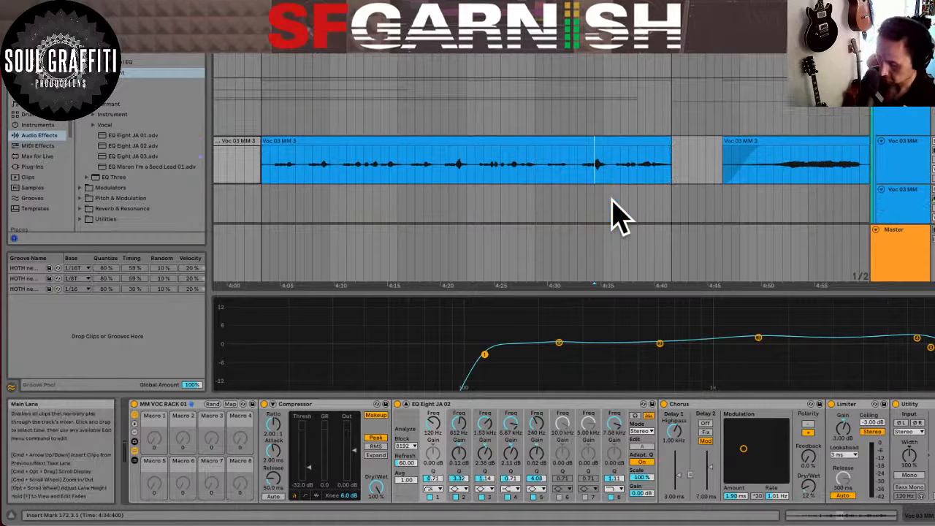
pyautogui.press('-')
pyautogui.press('-')
pyautogui.press('-')
pyautogui.press('-')
pyautogui.press('-')
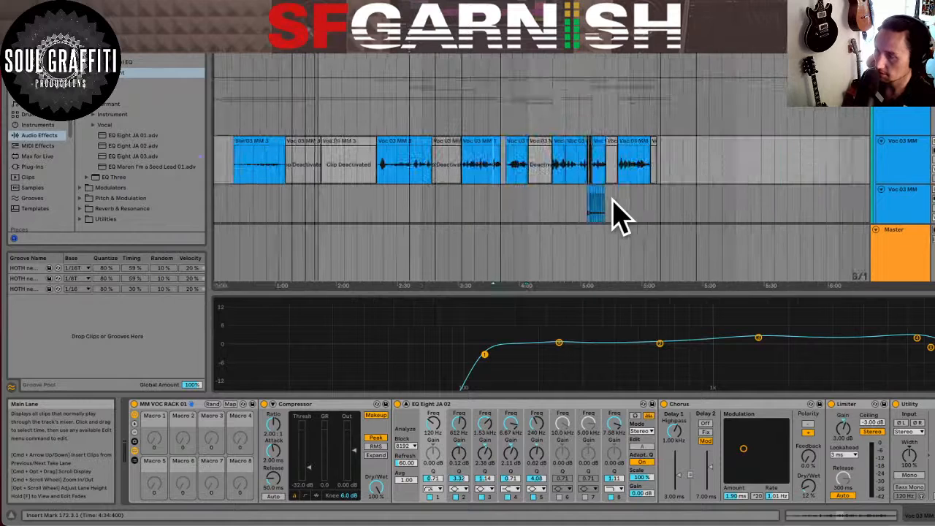
pyautogui.click(696, 161)
pyautogui.moveTo(696, 161); pyautogui.dragTo(208, 156)
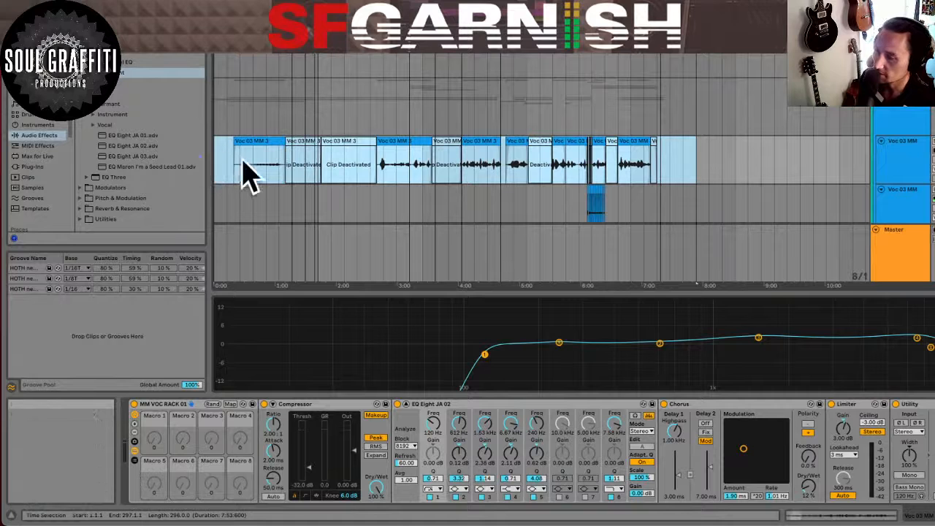
pyautogui.rightClick(388, 166)
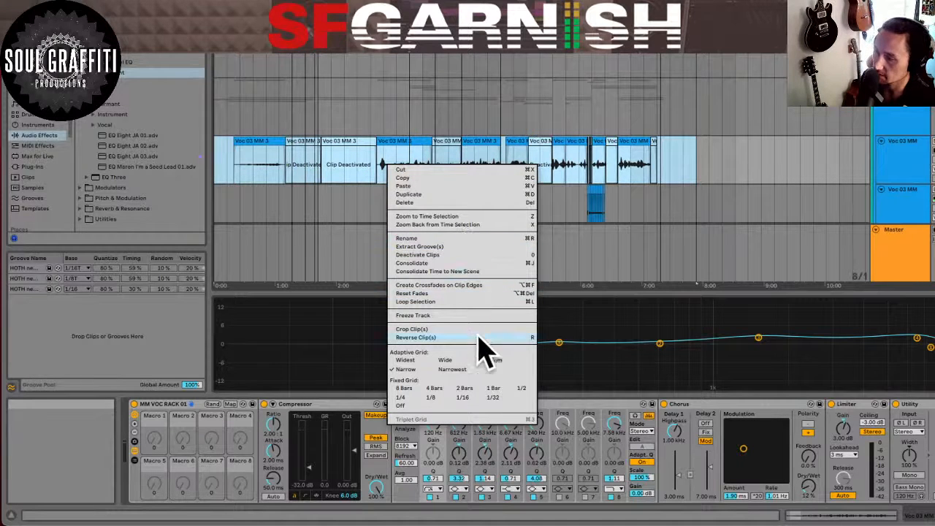
pyautogui.click(461, 317)
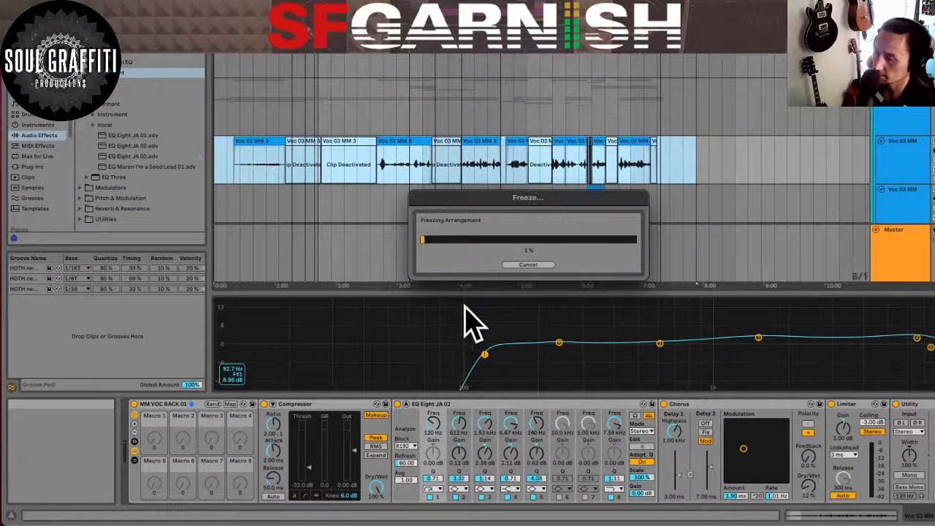
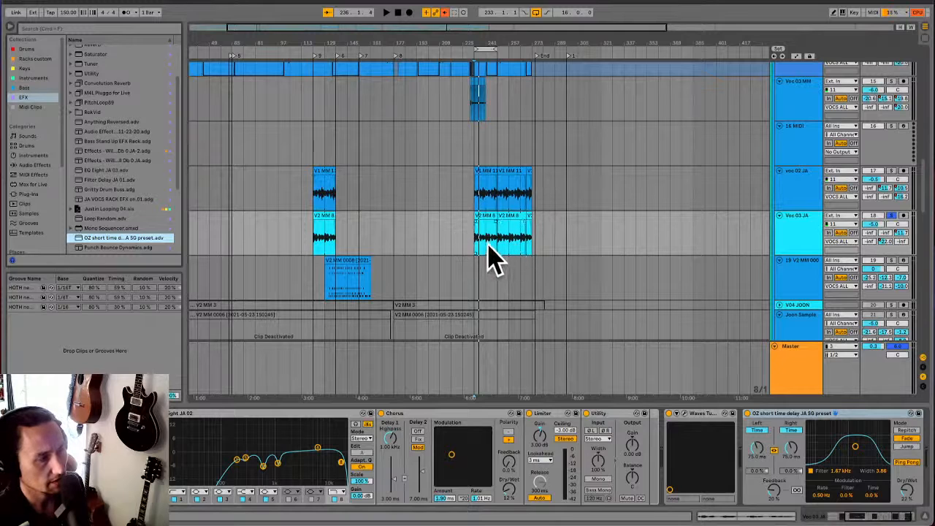
# Audition Voc 03 JA, narrow its short time delay's filter around 1.29 kHz and raise the delay's Dry/Wet to 79 %
pyautogui.press('space')
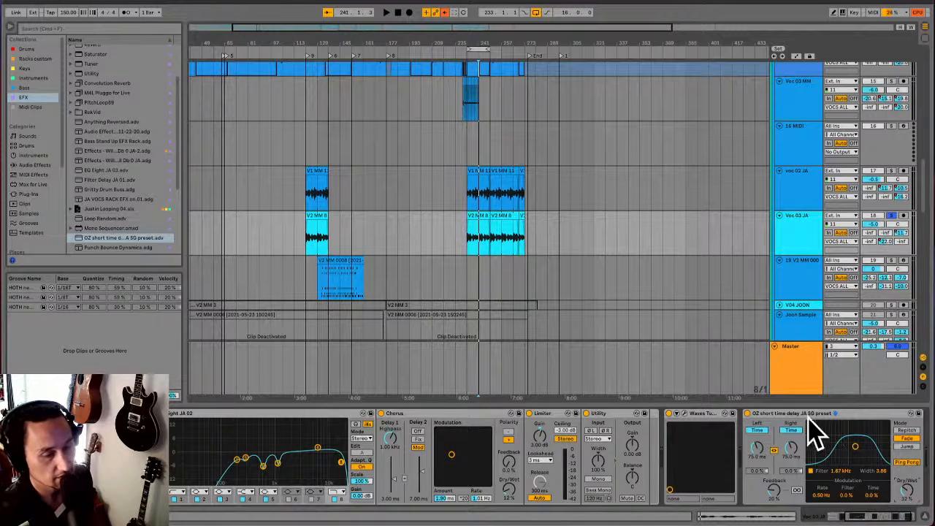
pyautogui.moveTo(855, 446)
pyautogui.mouseDown()
pyautogui.moveTo(844, 447)
pyautogui.moveTo(862, 450)
pyautogui.mouseUp()
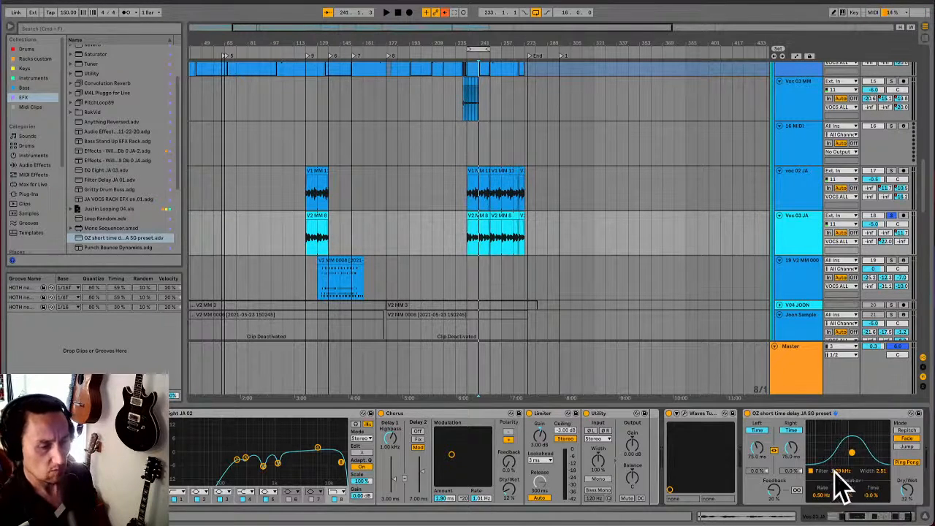
pyautogui.moveTo(853, 453); pyautogui.dragTo(853, 458)
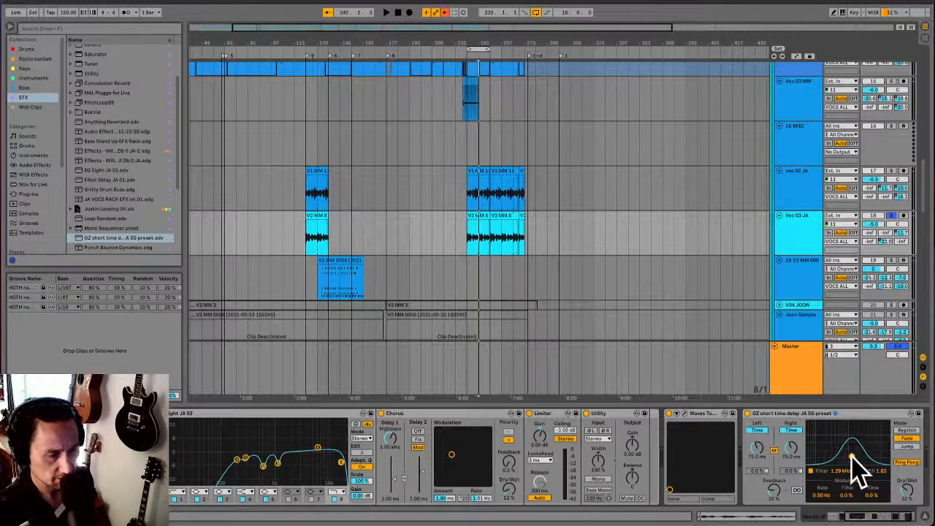
pyautogui.moveTo(908, 491); pyautogui.dragTo(908, 490)
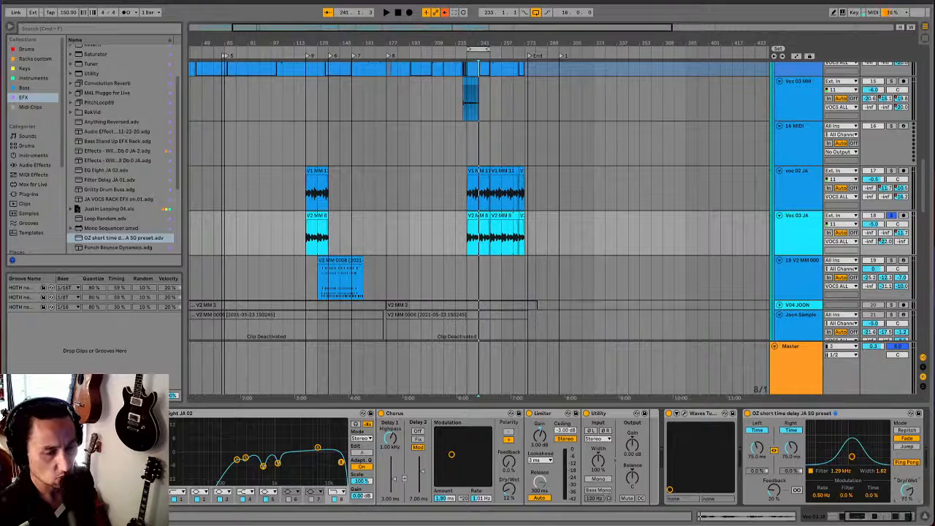
# Play Voc 03 JA while trying the linked delay times at 145 ms and at a shorter setting
pyautogui.press('space')
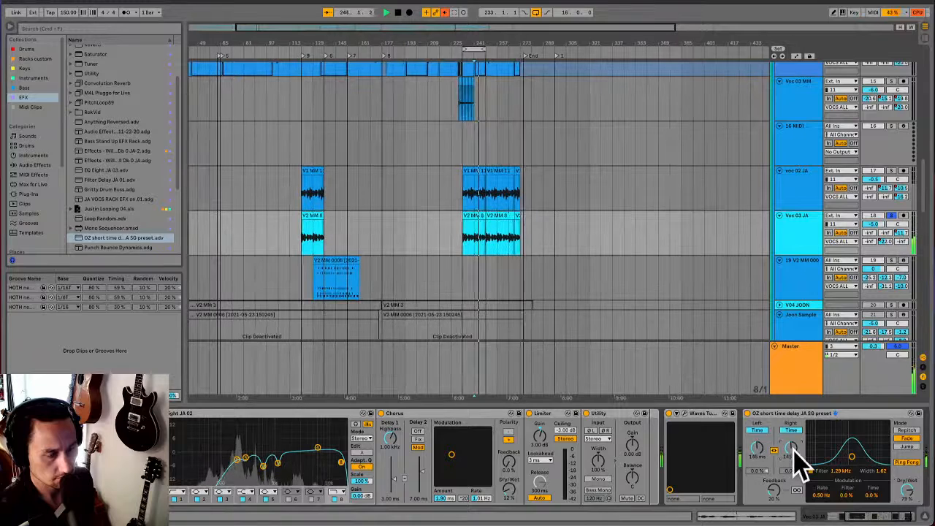
pyautogui.moveTo(796, 454); pyautogui.dragTo(797, 439)
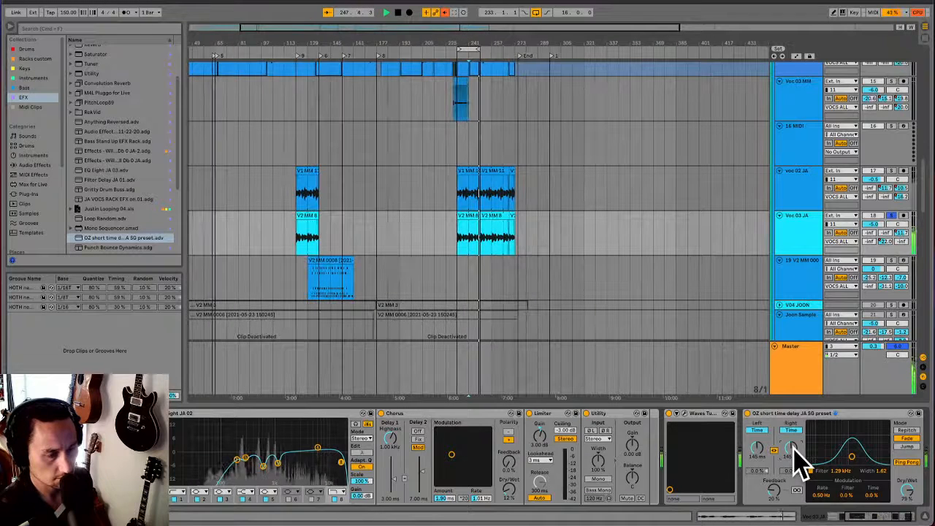
pyautogui.moveTo(794, 447); pyautogui.dragTo(794, 464)
pyautogui.press('space')
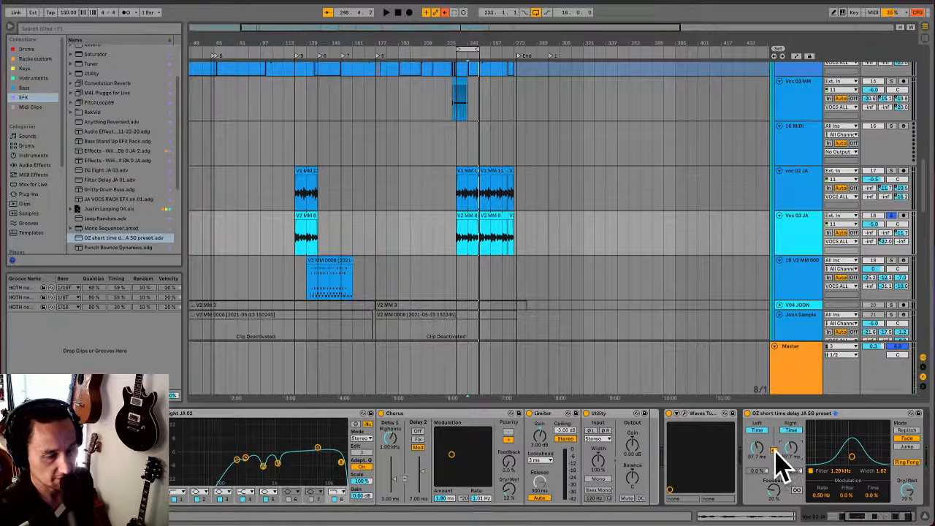
# Unlink the delay's channels, switch the right one to Time mode, set 80 ms left and a longer time right, and audition
pyautogui.click(774, 450)
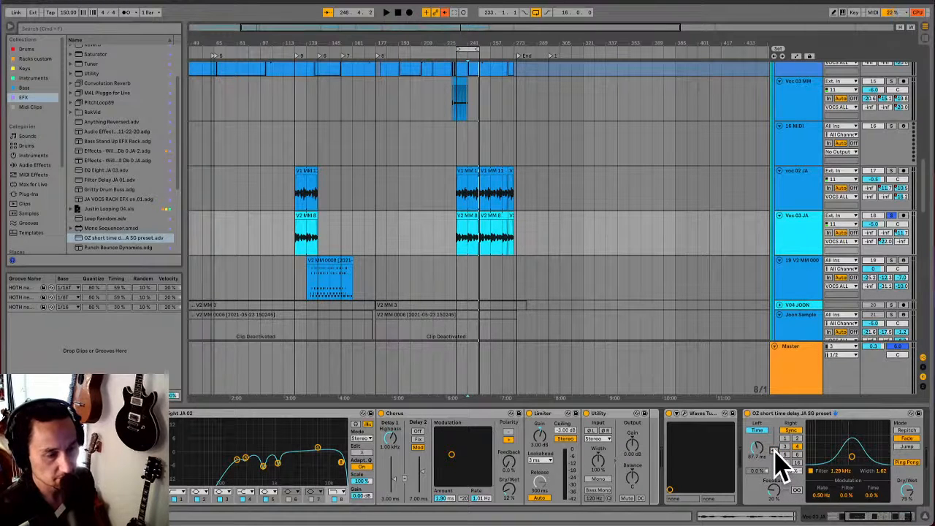
pyautogui.click(791, 430)
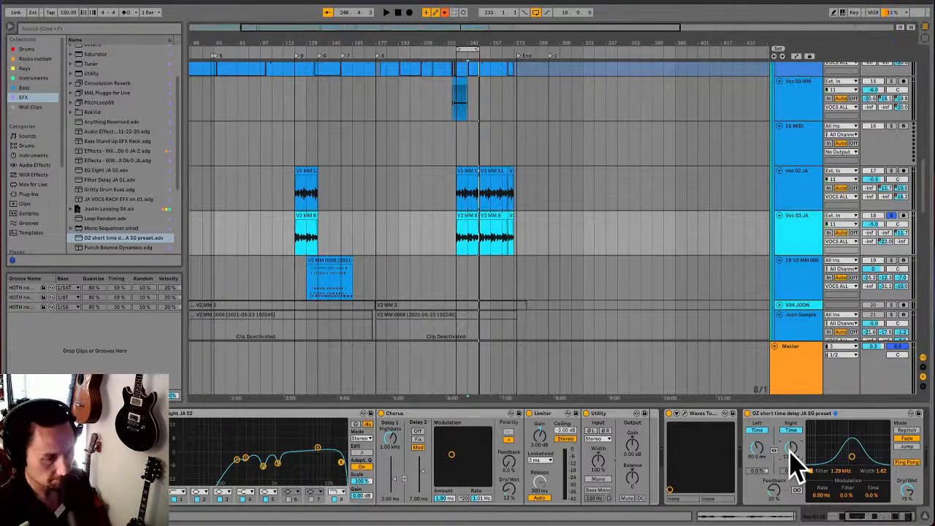
pyautogui.press('space')
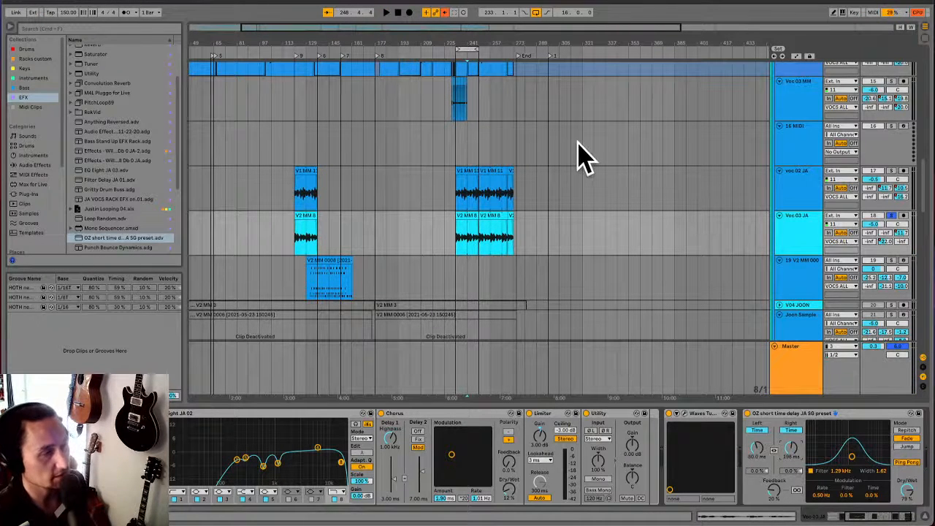
# Switch to Chrome, search the web for "time delay to bpm" in a new tab and open the sengpielaudio BPM delay calculator
pyautogui.press('super+Tab')
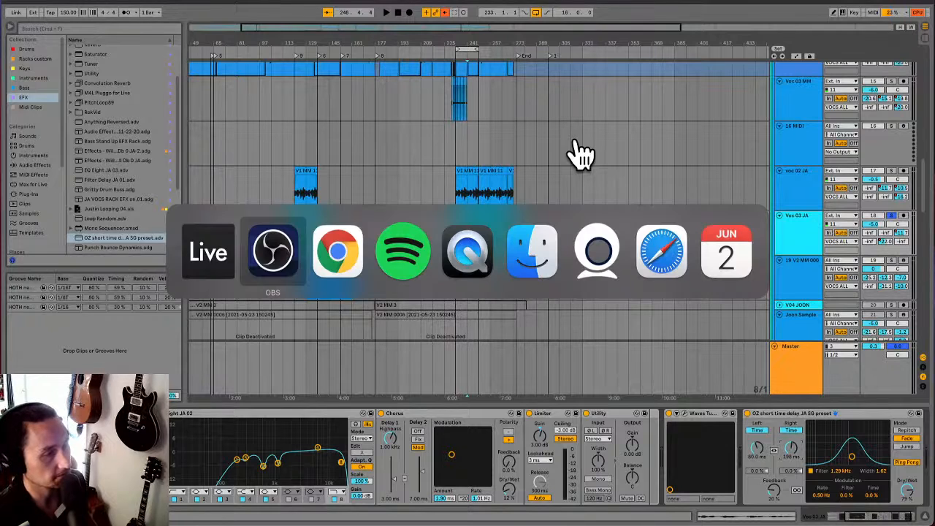
pyautogui.press('super+Tab')
pyautogui.press('super+t')
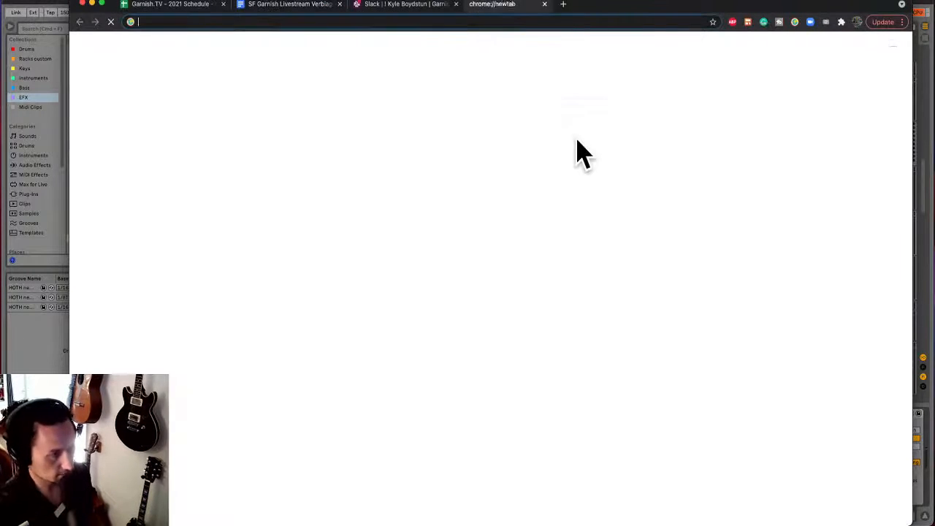
pyautogui.write('time dl')
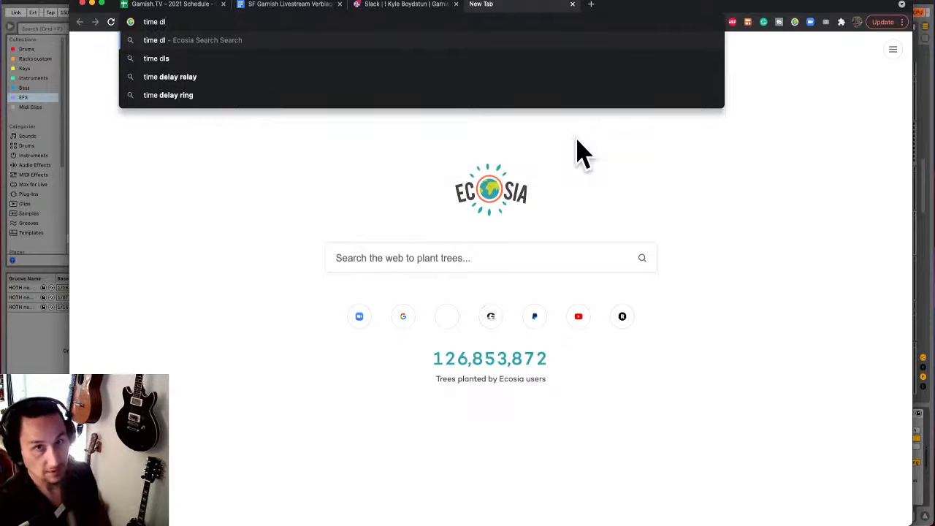
pyautogui.press('BackSpace')
pyautogui.write('e')
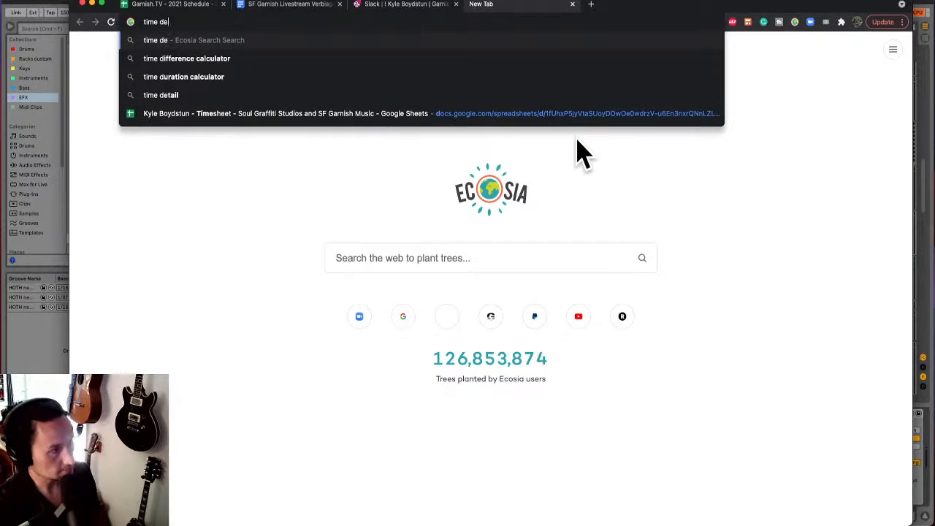
pyautogui.write('lay to bpm')
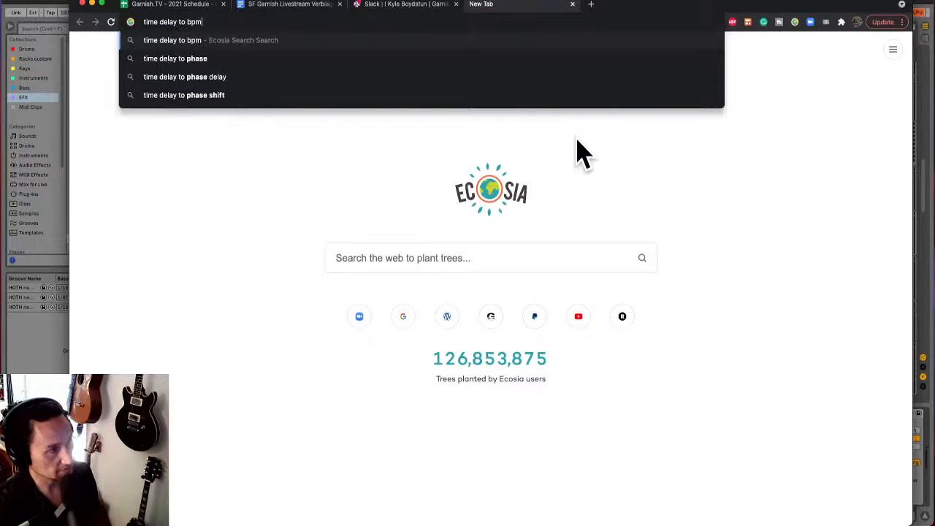
pyautogui.press('Return')
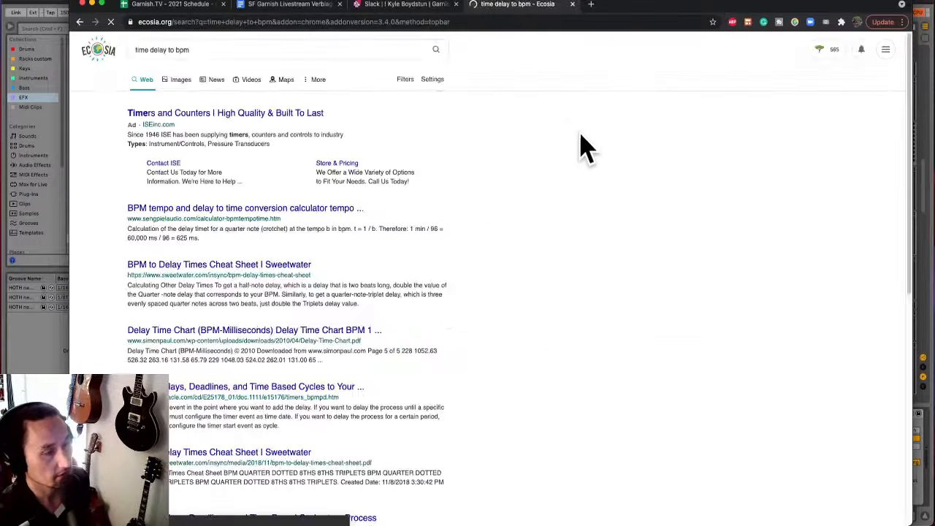
pyautogui.click(245, 217)
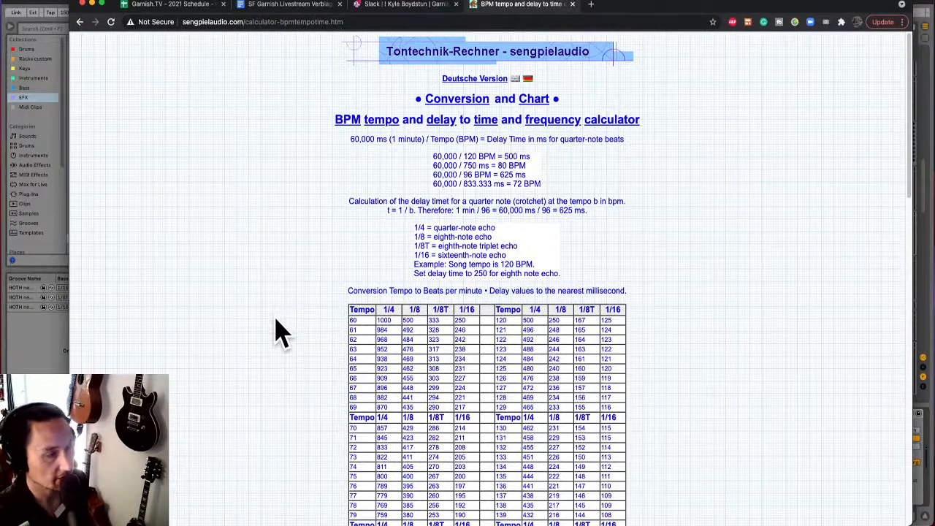
# Examine the tempo-to-delay conversion table for 1/4, 1/8, 1/8T and 1/16 delay times in milliseconds, including the tempos around 75 and 135 BPM
pyautogui.scroll(-1, 287, 339)
pyautogui.scroll(-2, 283, 336)
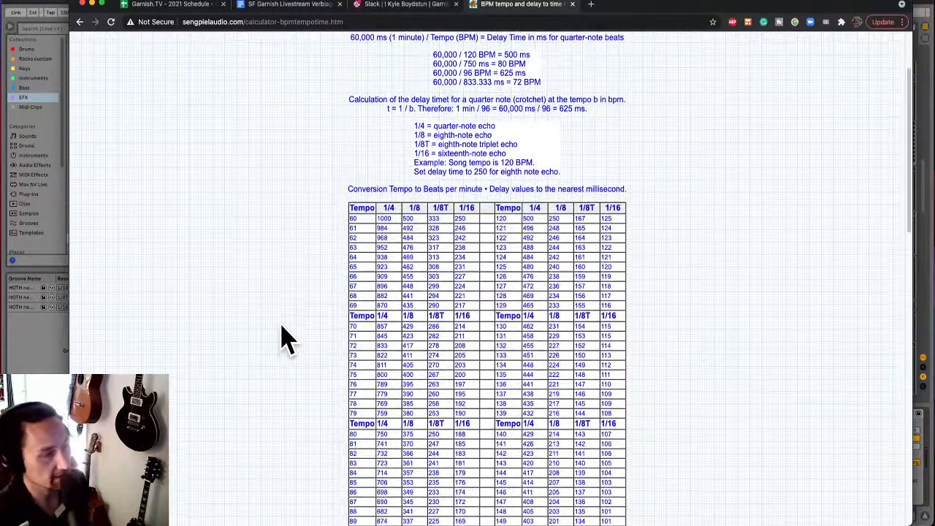
pyautogui.scroll(-4, 301, 353)
pyautogui.scroll(-5, 305, 356)
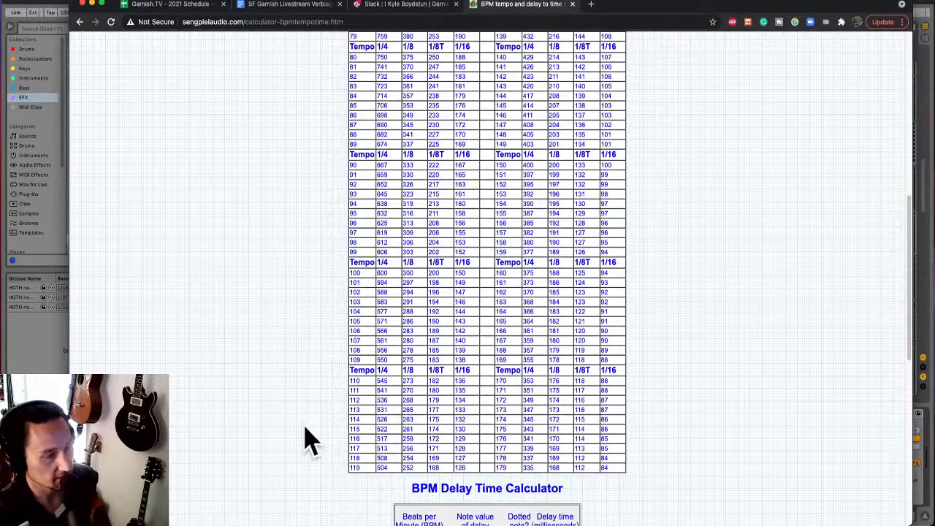
pyautogui.scroll(-5, 307, 439)
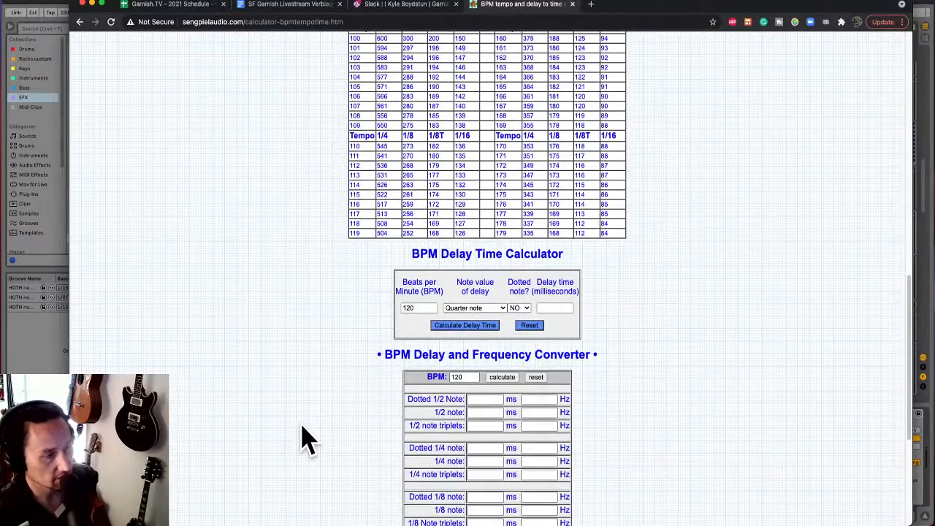
pyautogui.scroll(6, 307, 438)
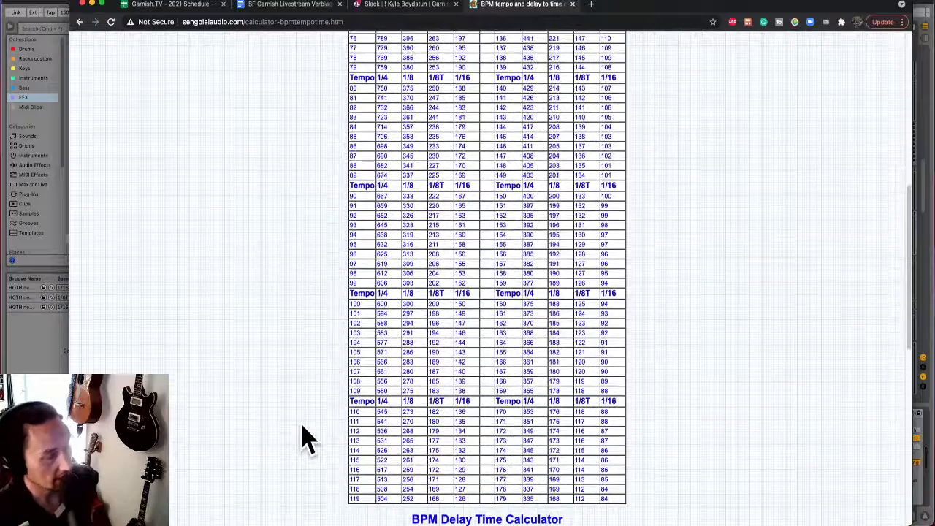
pyautogui.scroll(3, 307, 439)
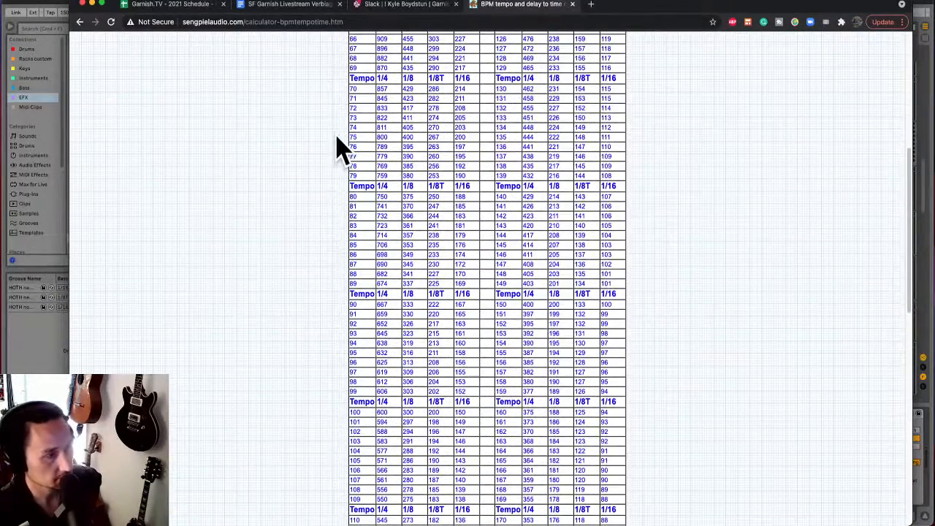
pyautogui.scroll(1, 327, 152)
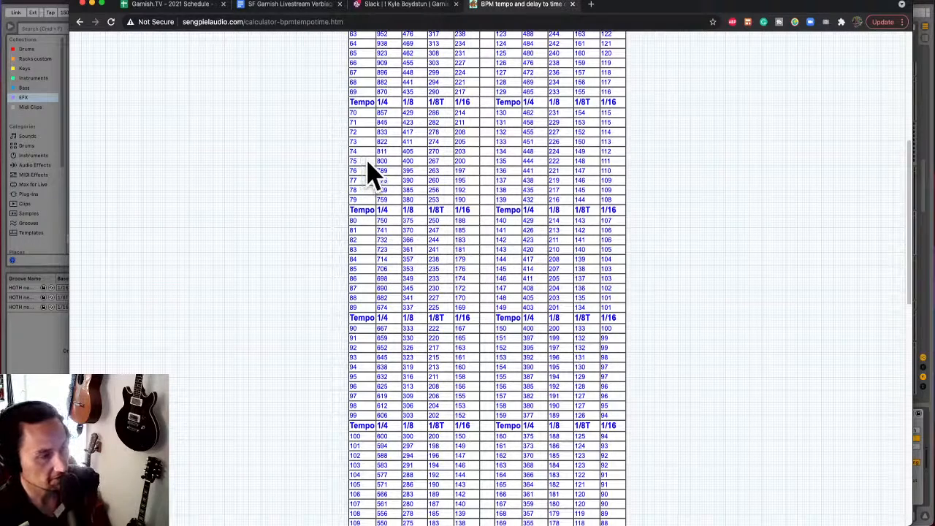
pyautogui.scroll(1, 369, 175)
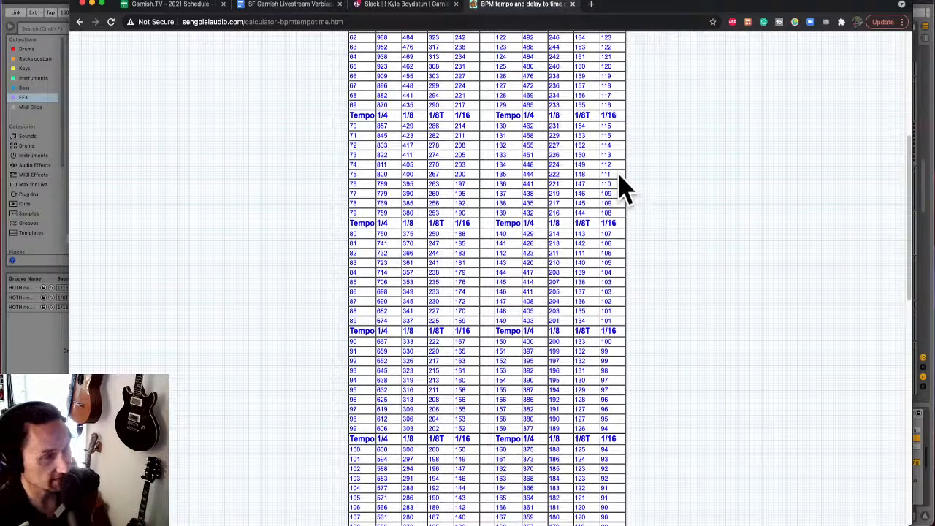
pyautogui.scroll(5, 621, 186)
pyautogui.scroll(-4, 621, 186)
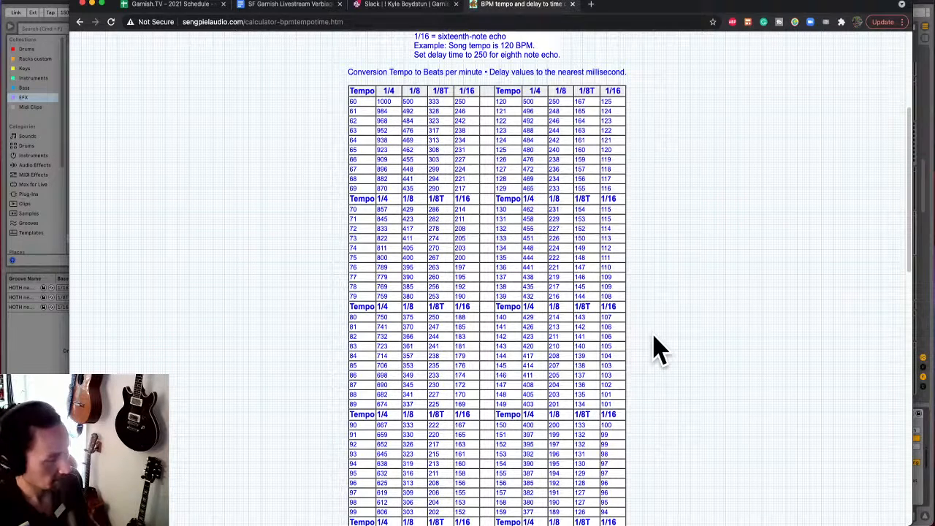
# Back in Ableton Live, play Voc 03 JA, relink the short delay's channels at 111 ms and lower its Dry/Wet to 37 %
pyautogui.press('super+Tab')
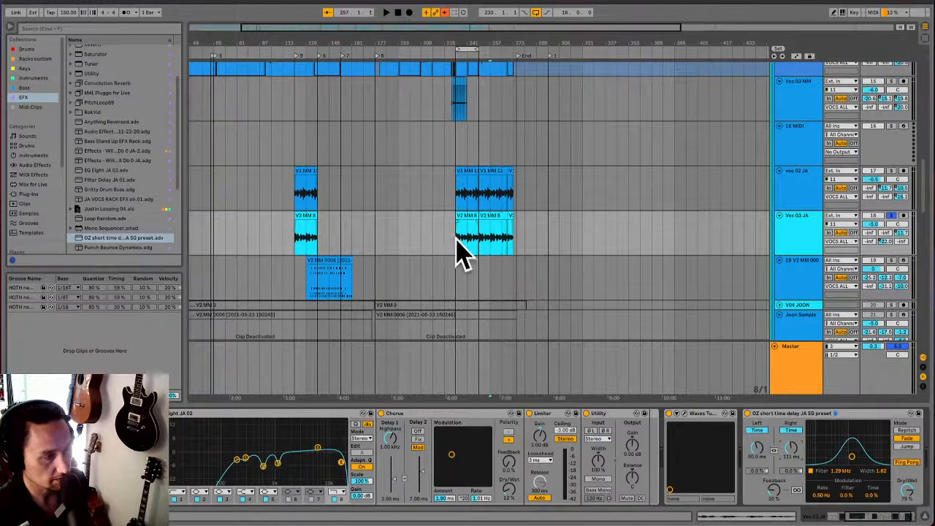
pyautogui.press('space')
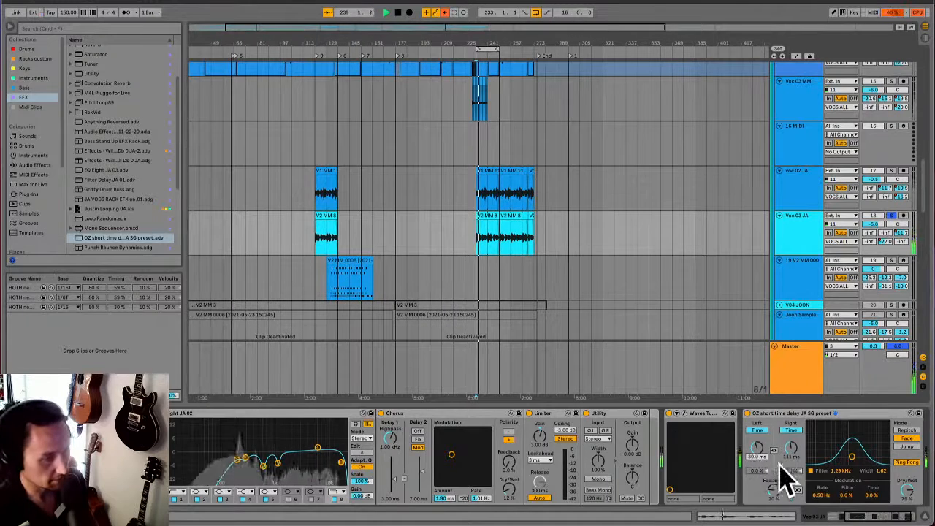
pyautogui.click(775, 450)
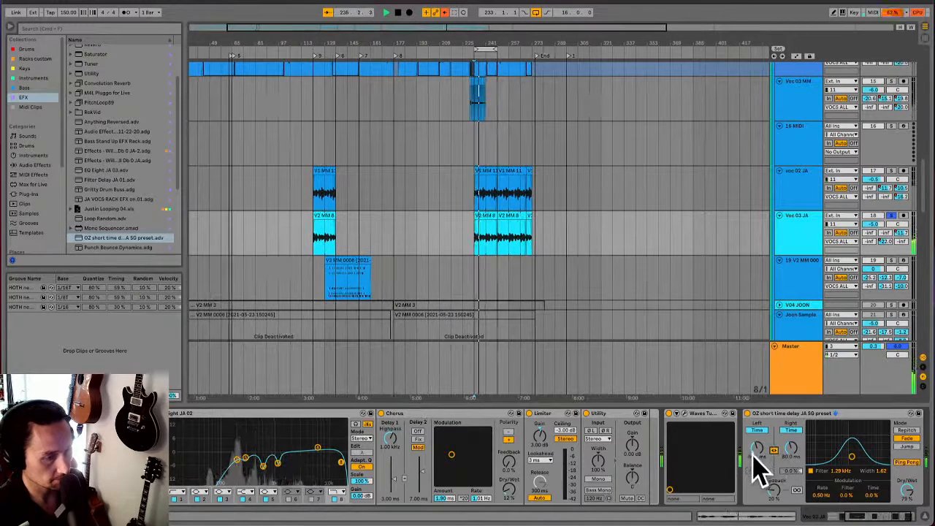
pyautogui.moveTo(753, 455); pyautogui.dragTo(753, 447)
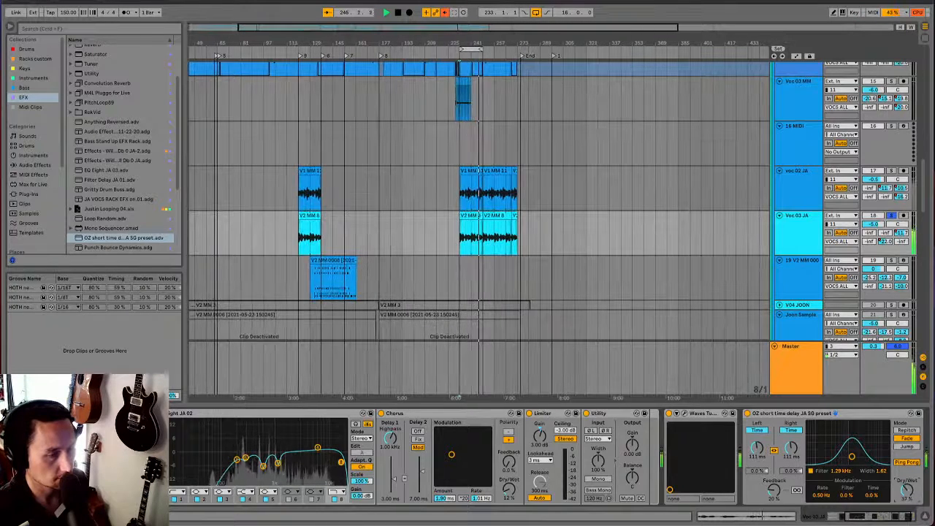
# Copy the short time delay from Voc 03 JA to the end of the voc 02 JA device chain
pyautogui.click(796, 415)
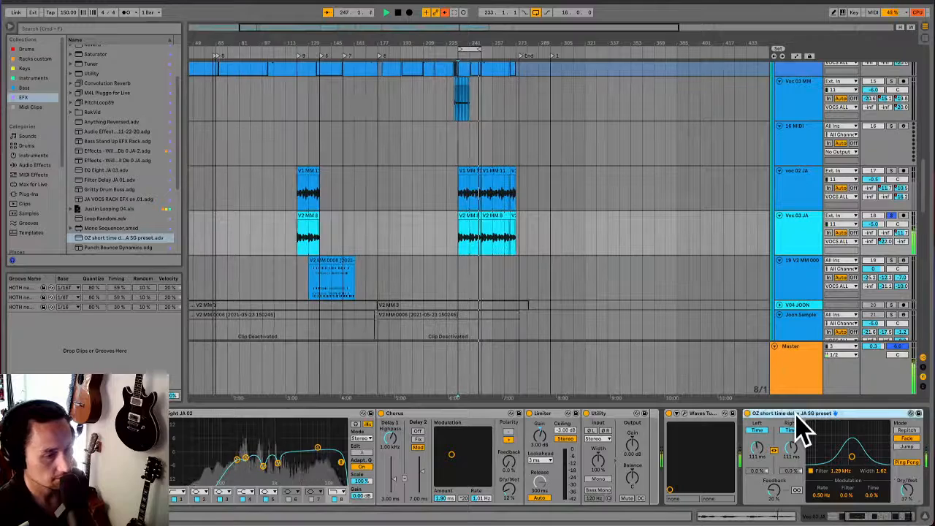
pyautogui.click(489, 211)
pyautogui.press('space')
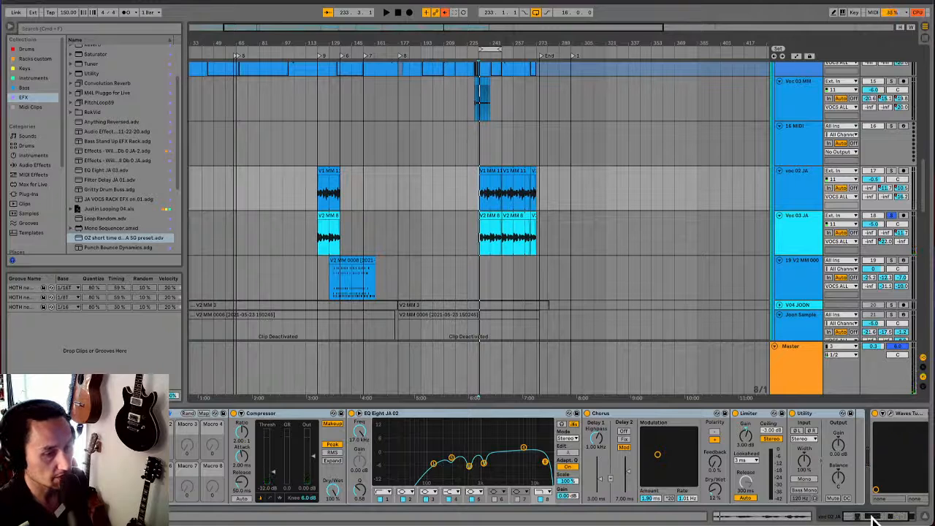
pyautogui.moveTo(872, 517); pyautogui.dragTo(924, 516)
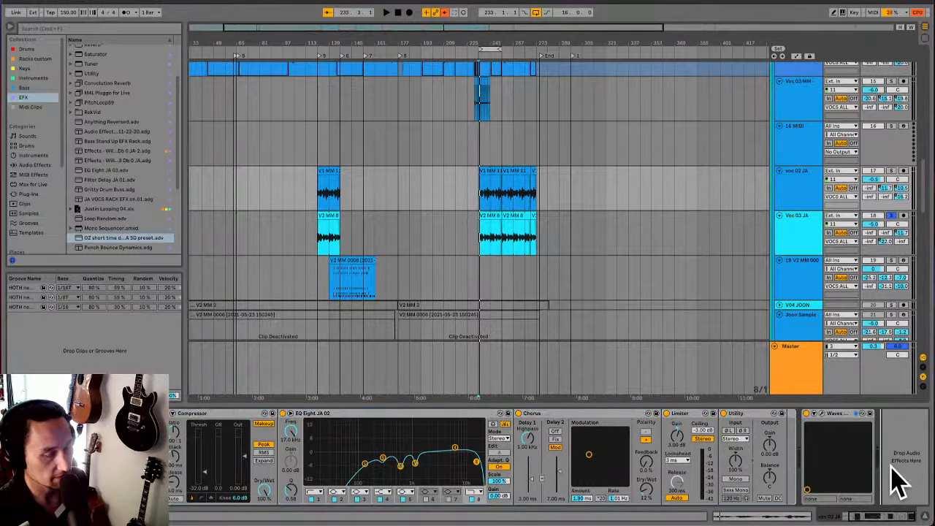
pyautogui.moveTo(900, 482); pyautogui.dragTo(904, 482)
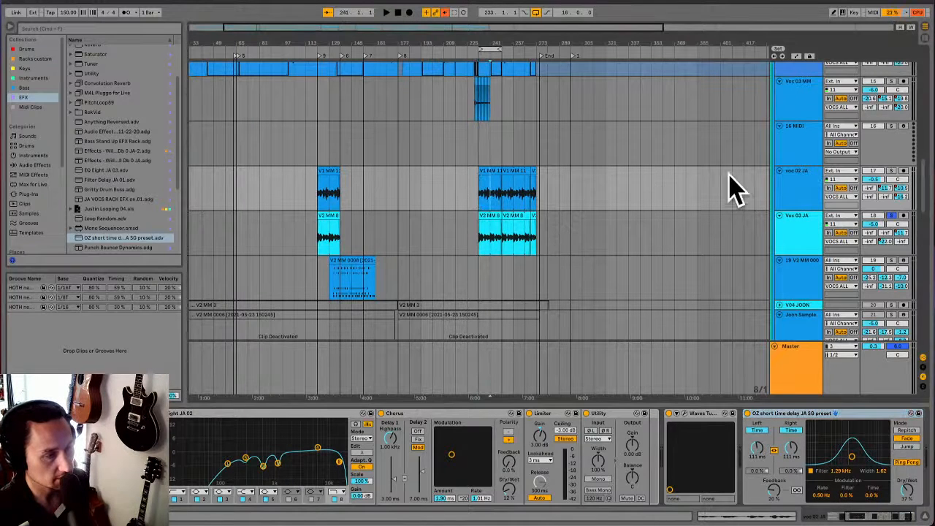
# Audition both JA vocals soloed, pan voc 02 JA to 26R and Voc 03 JA to 26L, and unsolo them
pyautogui.press('space')
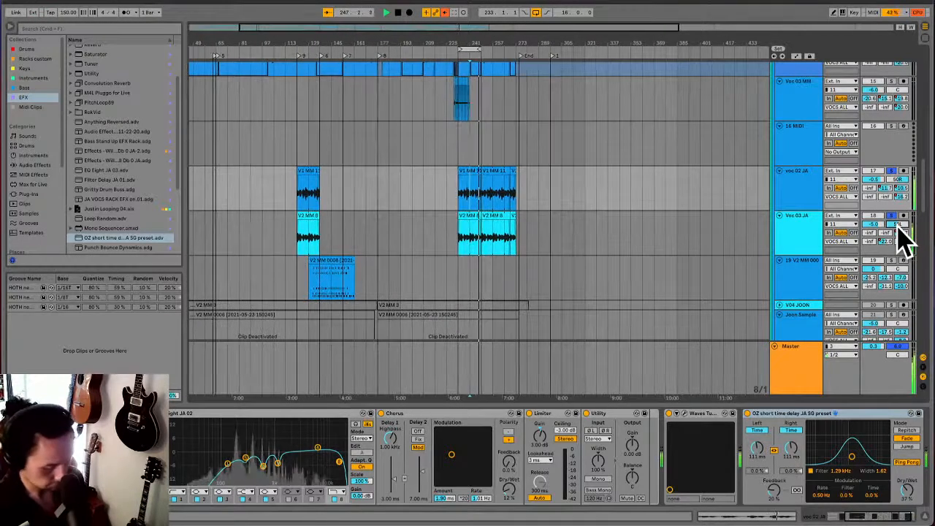
pyautogui.moveTo(898, 225); pyautogui.dragTo(898, 189)
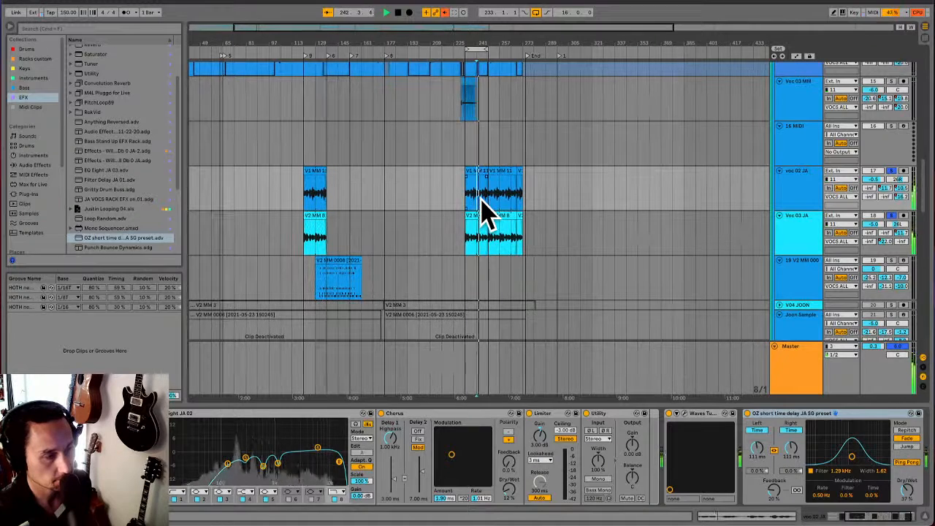
pyautogui.click(890, 172)
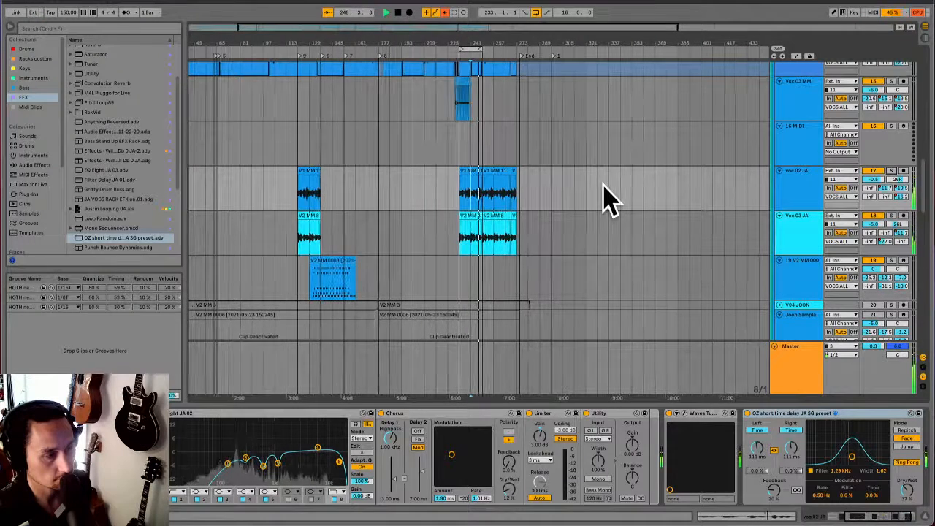
# Audition the first JA vocal section and give band 1 of EQ Eight a steeper low cut on voc 02 JA and Voc 03 JA
pyautogui.click(299, 191)
pyautogui.press('space')
pyautogui.press('space')
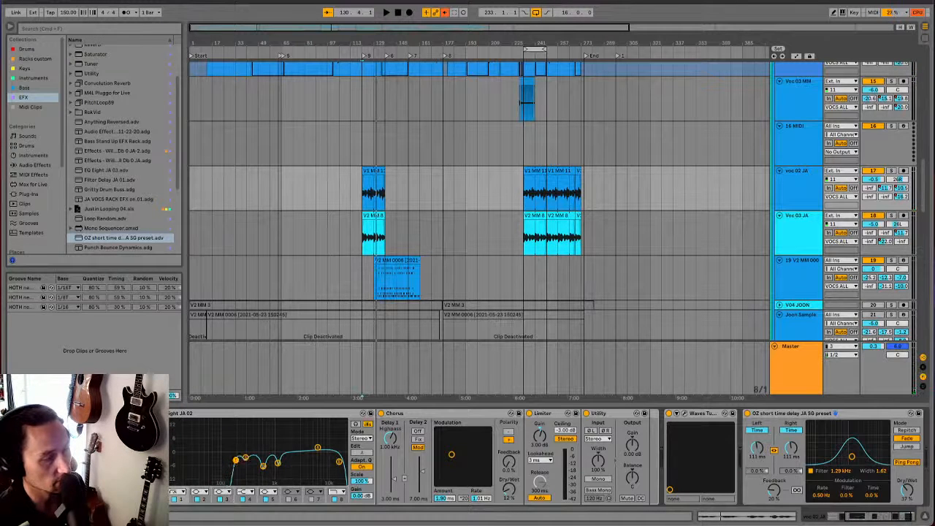
pyautogui.click(378, 247)
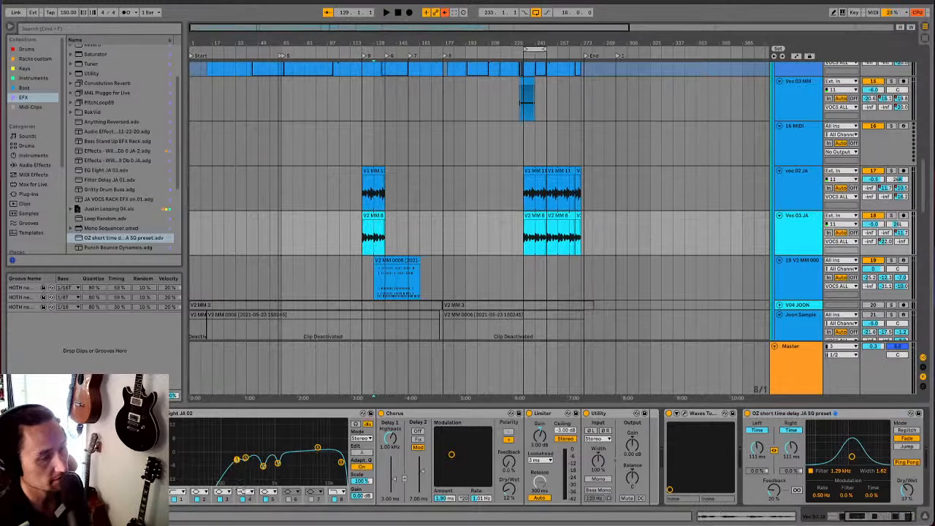
pyautogui.click(180, 492)
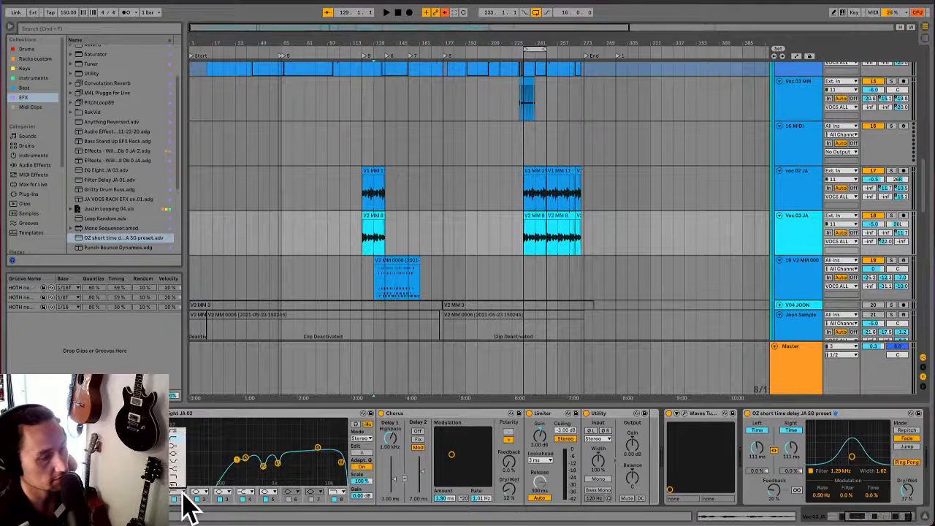
pyautogui.click(186, 431)
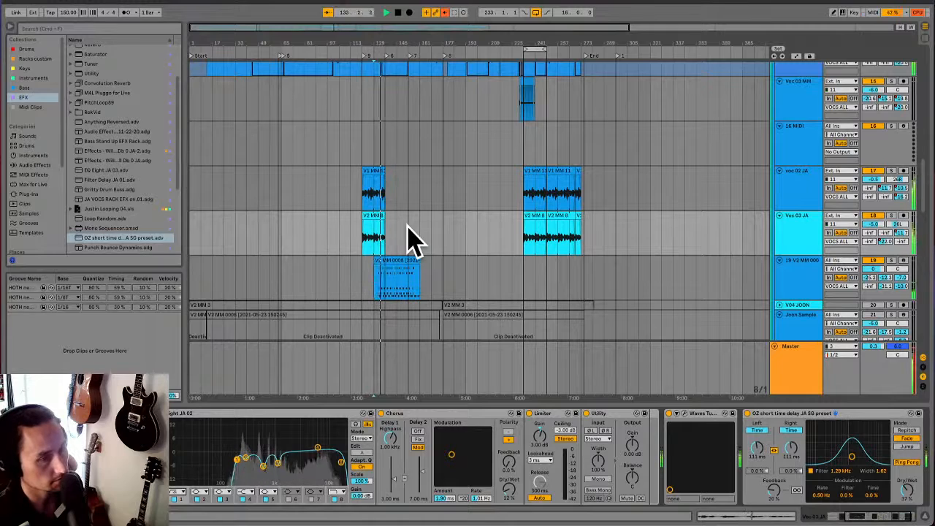
# Show the last tracks of the Session View mixer and toggle the tracks' performance impact meters off and on
pyautogui.press('Tab')
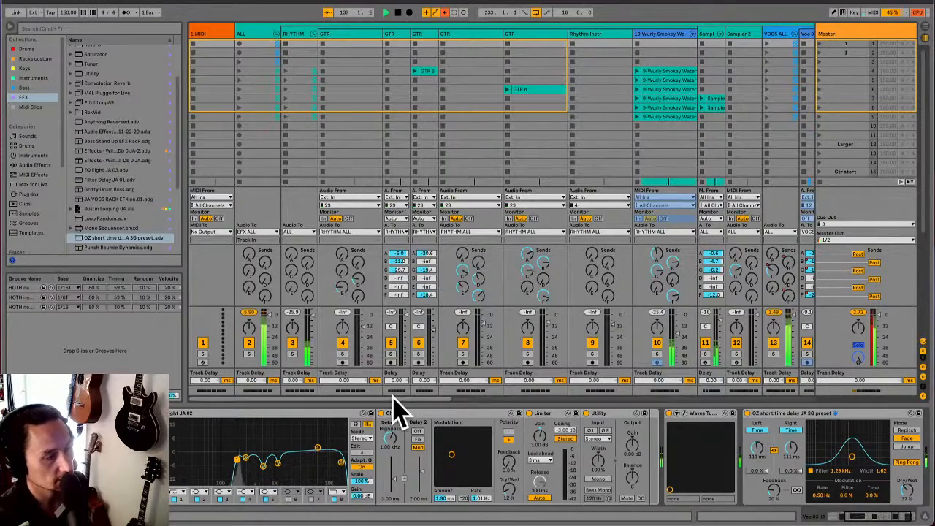
pyautogui.moveTo(397, 407); pyautogui.dragTo(810, 428)
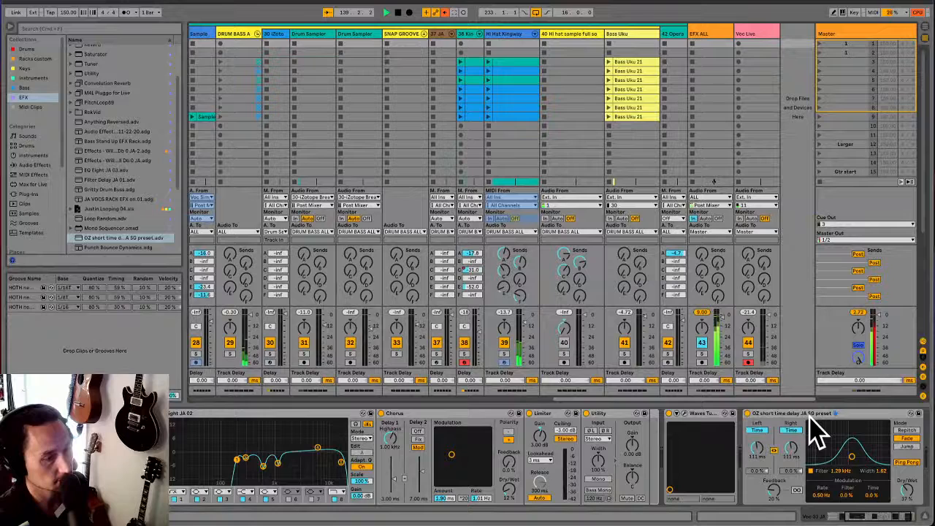
pyautogui.click(924, 396)
pyautogui.click(924, 396)
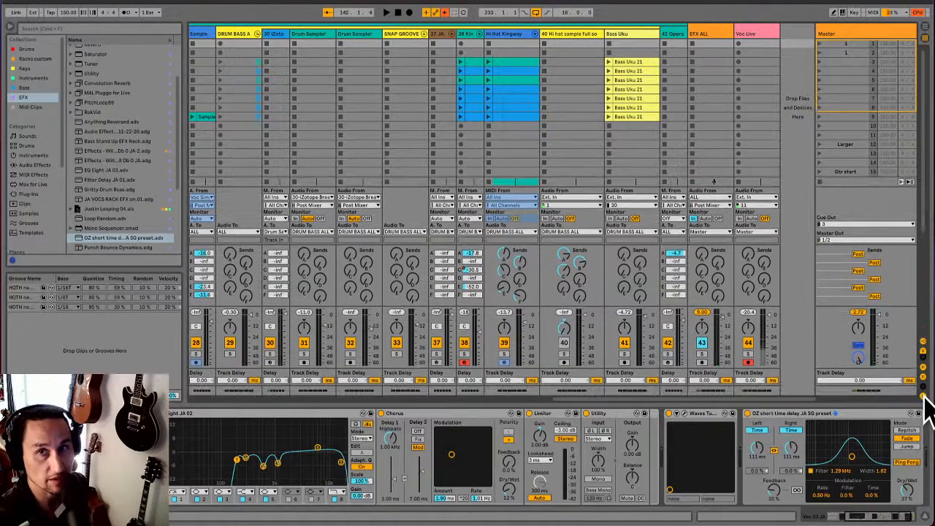
pyautogui.click(924, 396)
pyautogui.click(924, 396)
pyautogui.click(924, 396)
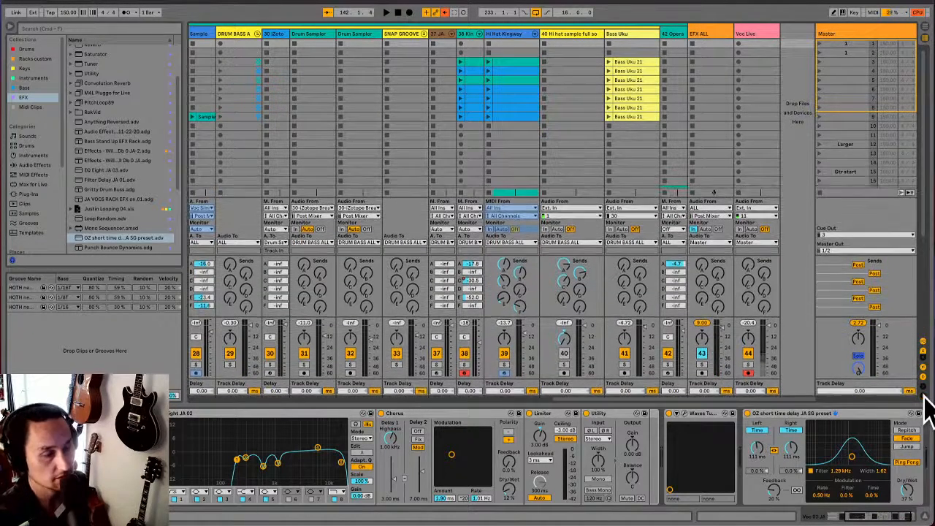
pyautogui.click(924, 396)
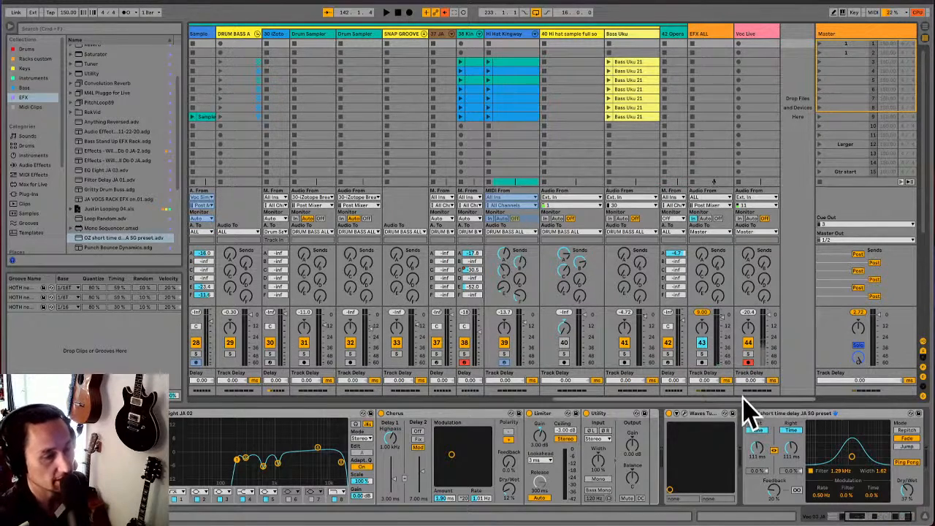
# Play the arrangement and check the performance impact meters, inspecting the devices of the iZotope track 30 and the Kingsway Kit track 38
pyautogui.moveTo(743, 398); pyautogui.dragTo(678, 398)
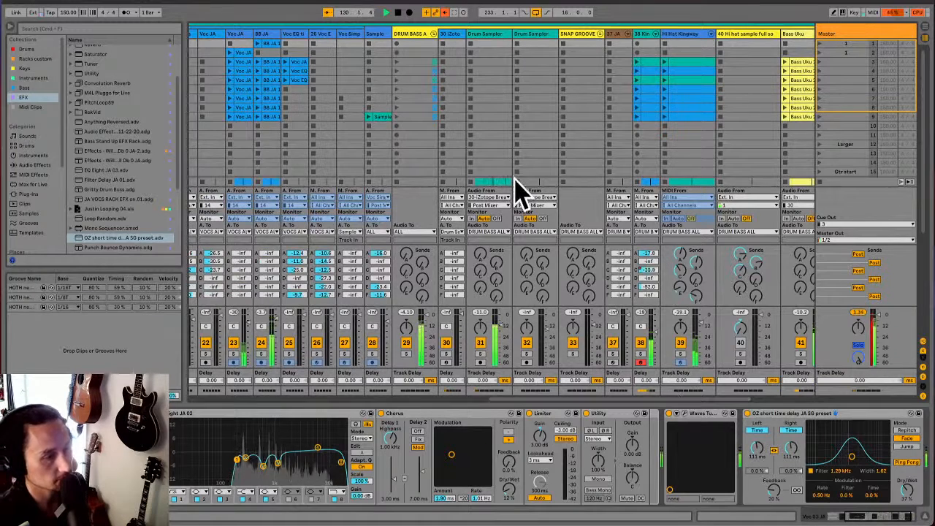
pyautogui.click(455, 35)
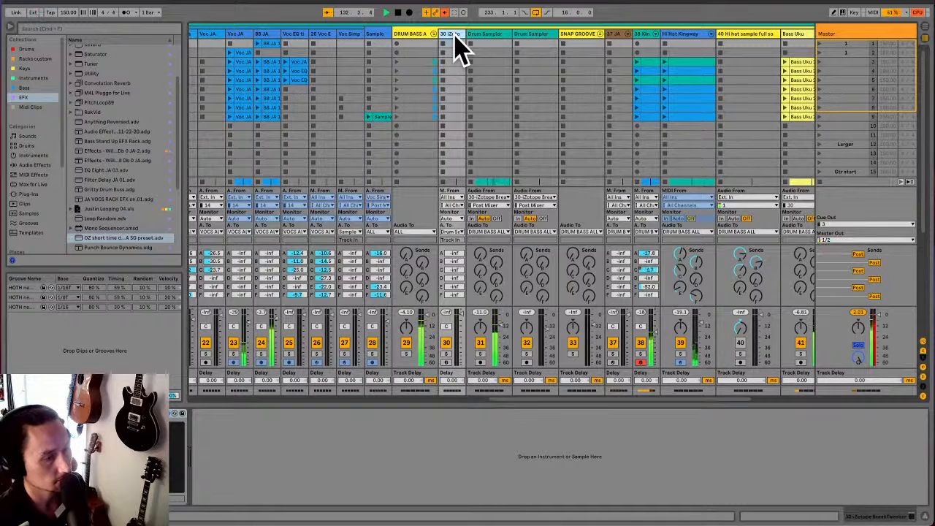
pyautogui.click(645, 35)
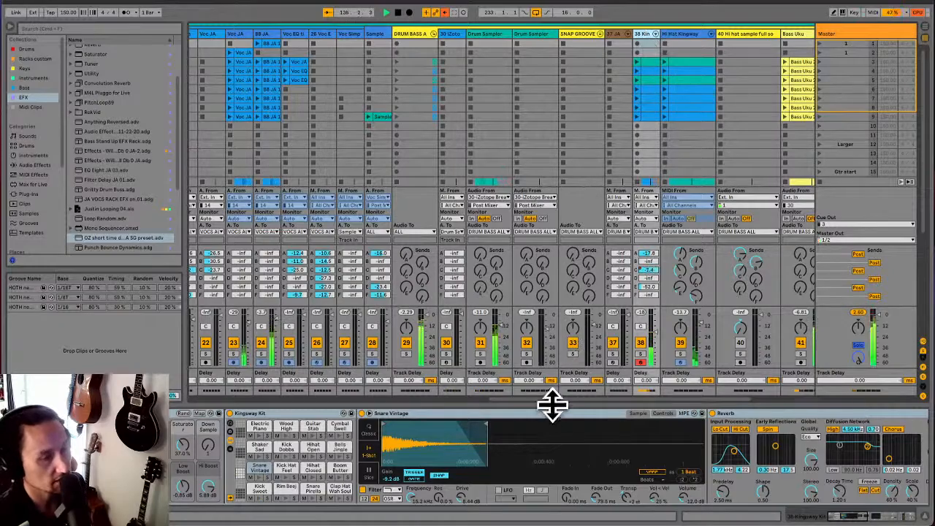
pyautogui.moveTo(553, 401); pyautogui.dragTo(344, 391)
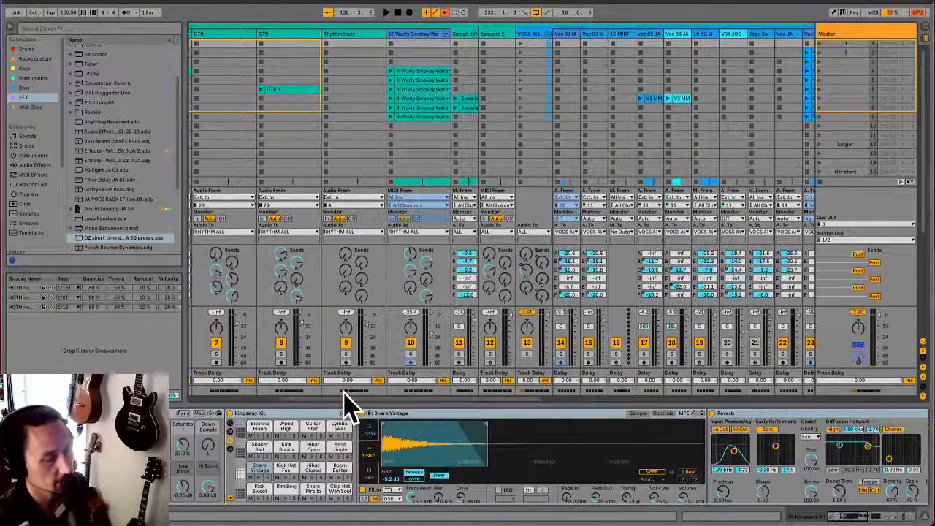
# Play the section again and compare the performance impact meters from the guitar tracks through the vocals to the drums
pyautogui.press('space')
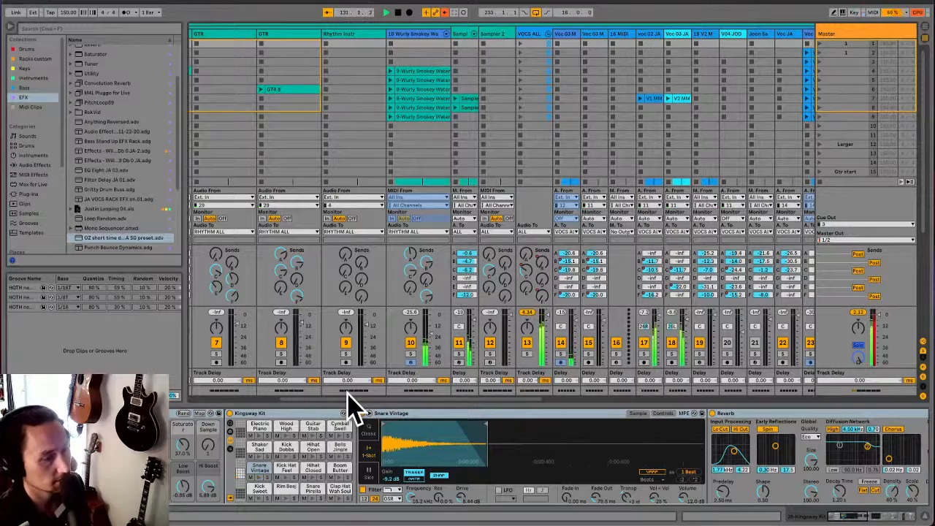
pyautogui.moveTo(349, 397); pyautogui.dragTo(246, 399)
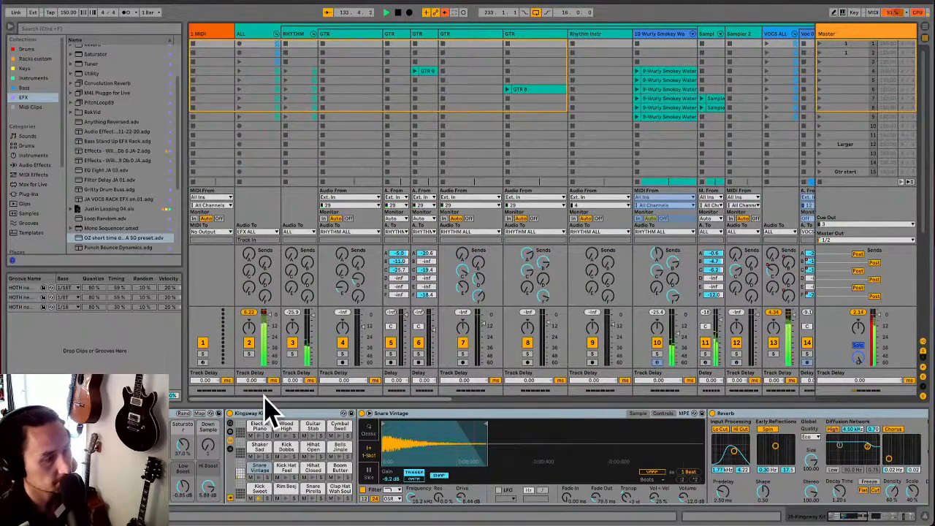
pyautogui.moveTo(264, 399); pyautogui.dragTo(445, 427)
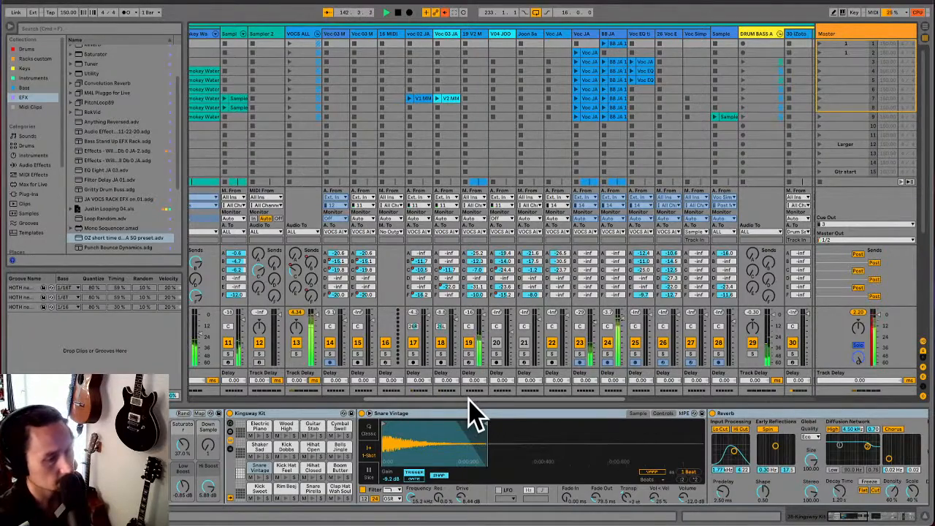
pyautogui.moveTo(470, 402); pyautogui.dragTo(590, 413)
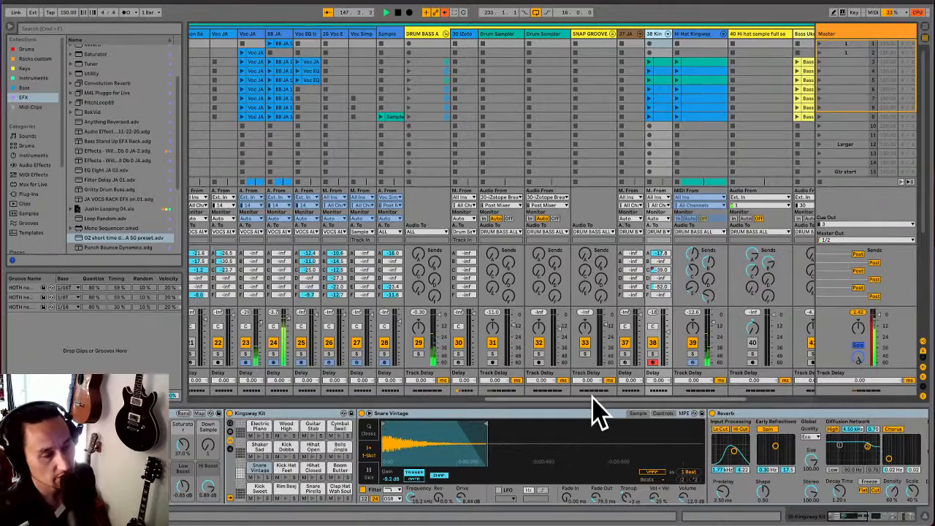
pyautogui.moveTo(592, 398); pyautogui.dragTo(437, 387)
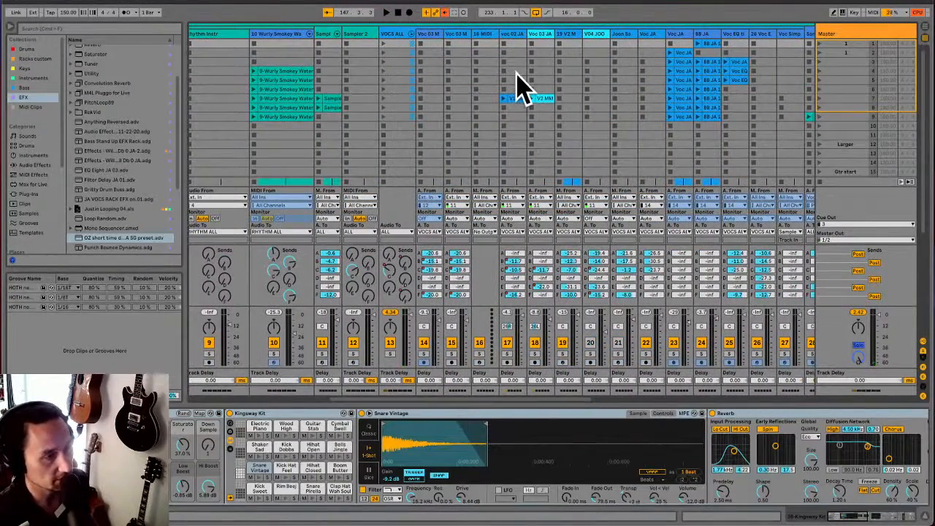
# Play the section briefly and view the device chains of Voc 03 JA and voc 02 JA
pyautogui.press('space')
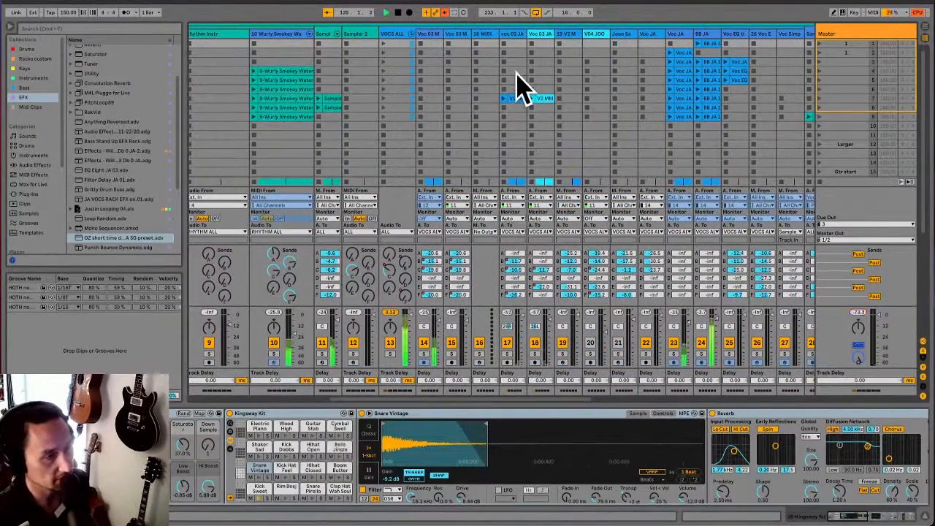
pyautogui.click(516, 35)
pyautogui.click(542, 36)
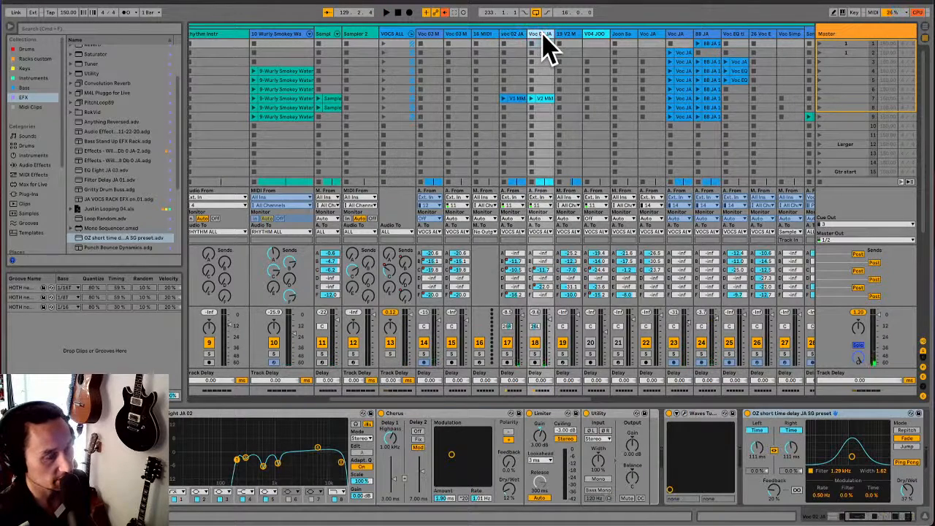
pyautogui.click(514, 34)
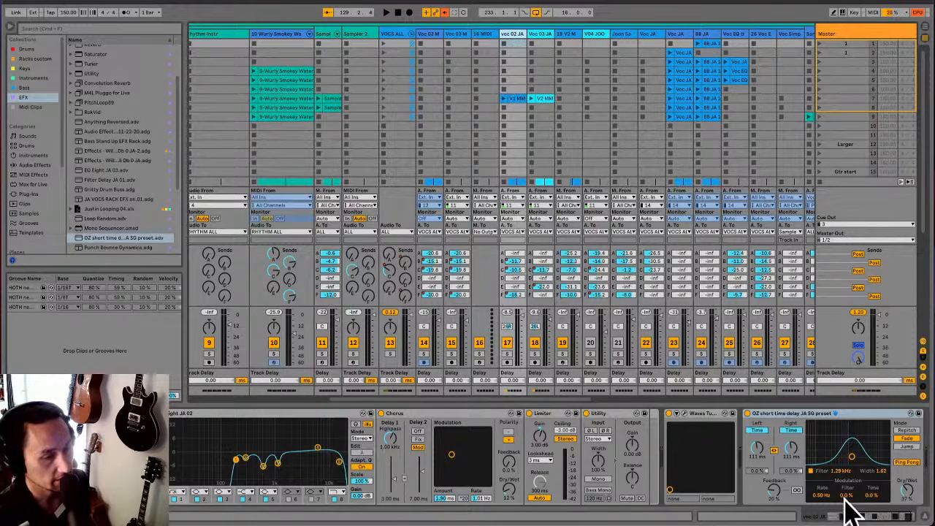
# Review the voc 02 JA device chain through to the short time delay and consult the tempo-to-delay-time chart in the browser, returning to Live
pyautogui.moveTo(851, 517); pyautogui.dragTo(828, 515)
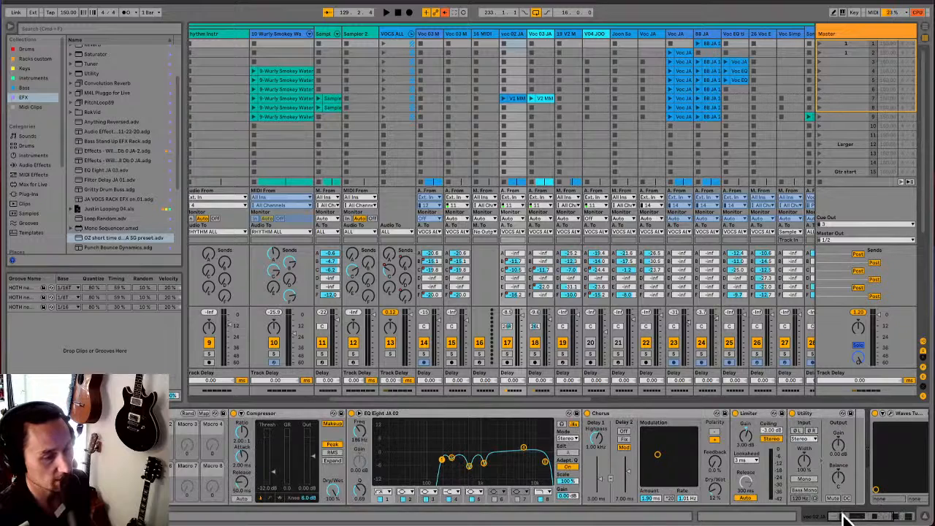
pyautogui.moveTo(836, 516); pyautogui.dragTo(902, 516)
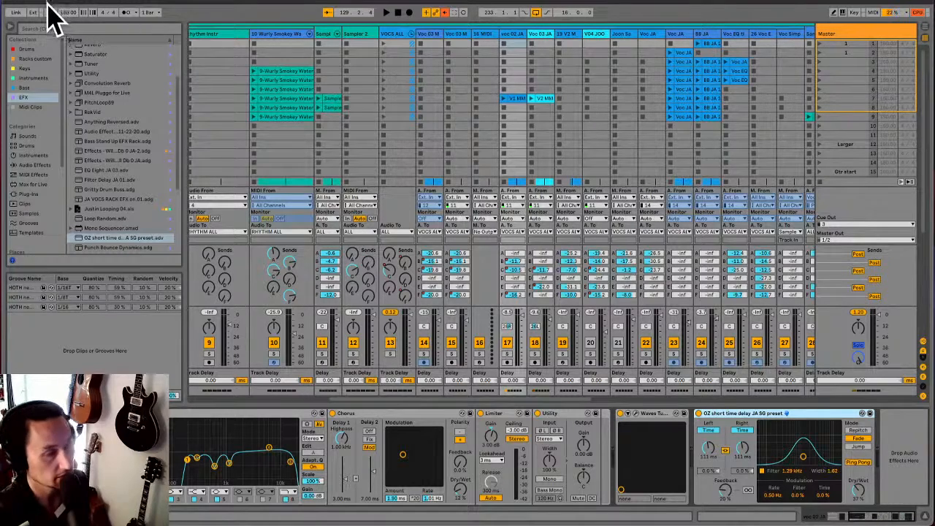
pyautogui.press('super+Tab')
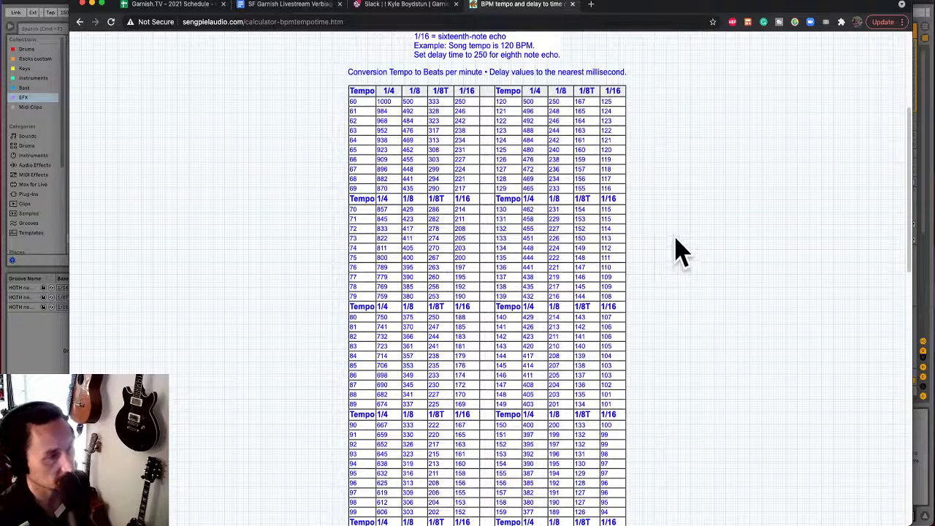
pyautogui.press('super+Tab')
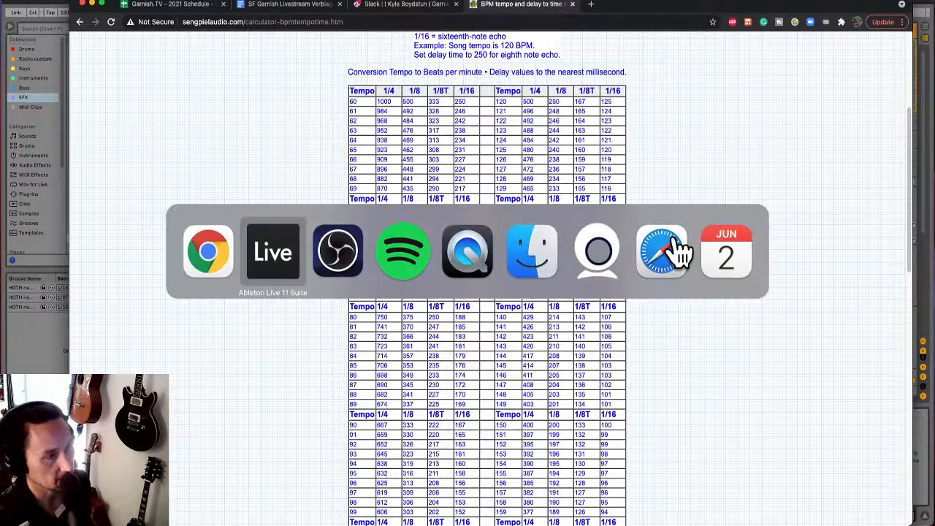
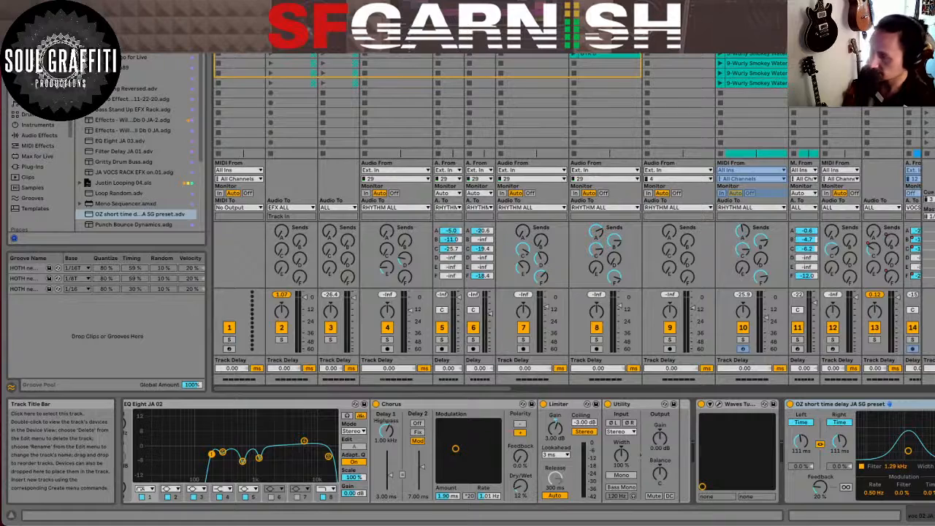
# Switch to the Arrangement View and place the insert marker at the start of the first GTR 6 clip
pyautogui.press('Tab')
pyautogui.scroll(10, 481, 157)
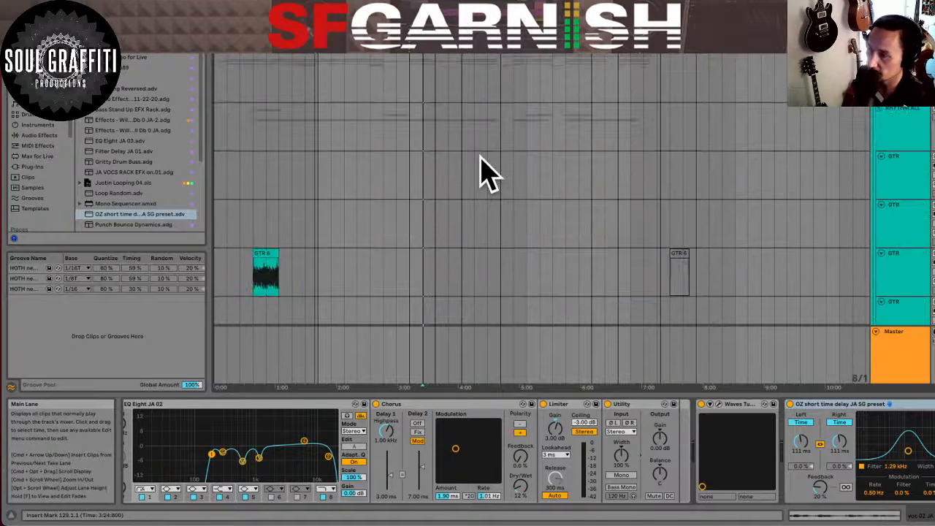
pyautogui.scroll(-8, 481, 156)
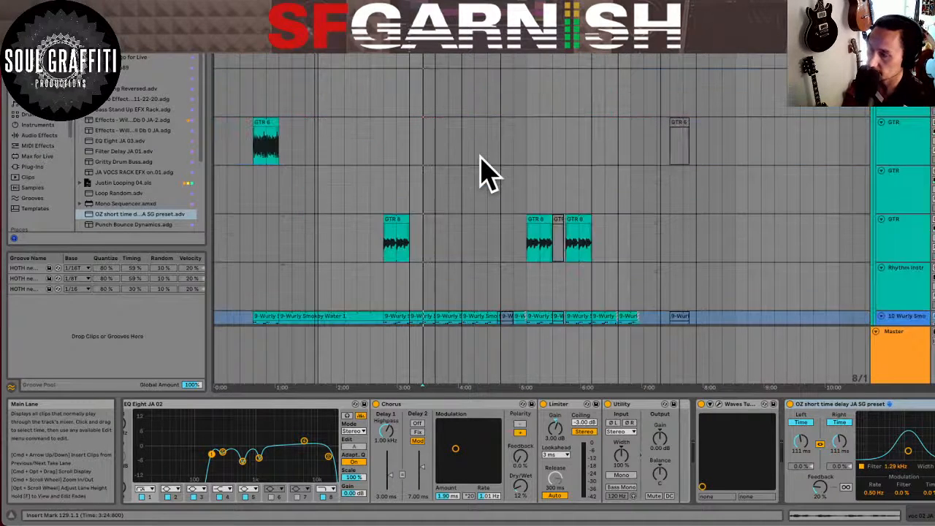
pyautogui.click(262, 150)
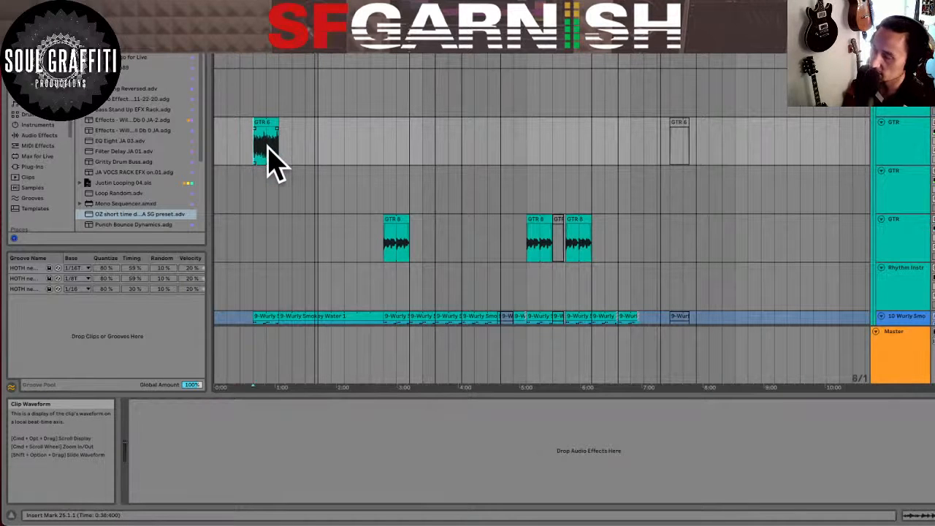
# Inspect the Master track's device chain, including its EQ Eight, Auto Filters and DJ effect racks
pyautogui.click(370, 365)
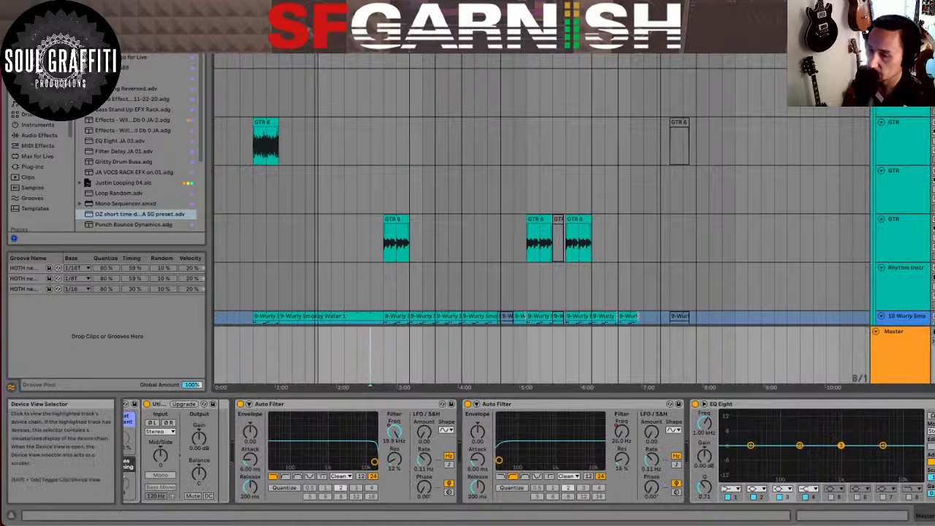
pyautogui.hscroll(2, 917, 468)
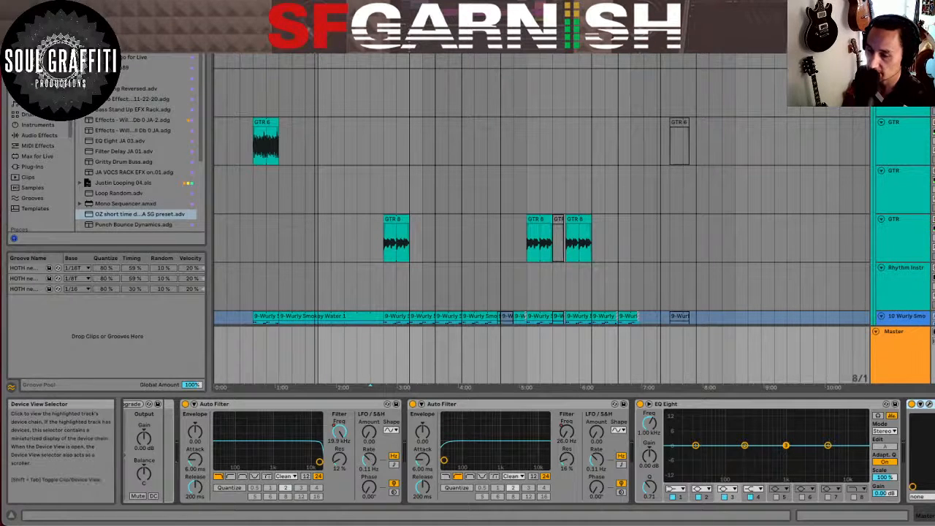
pyautogui.moveTo(928, 516); pyautogui.dragTo(925, 515)
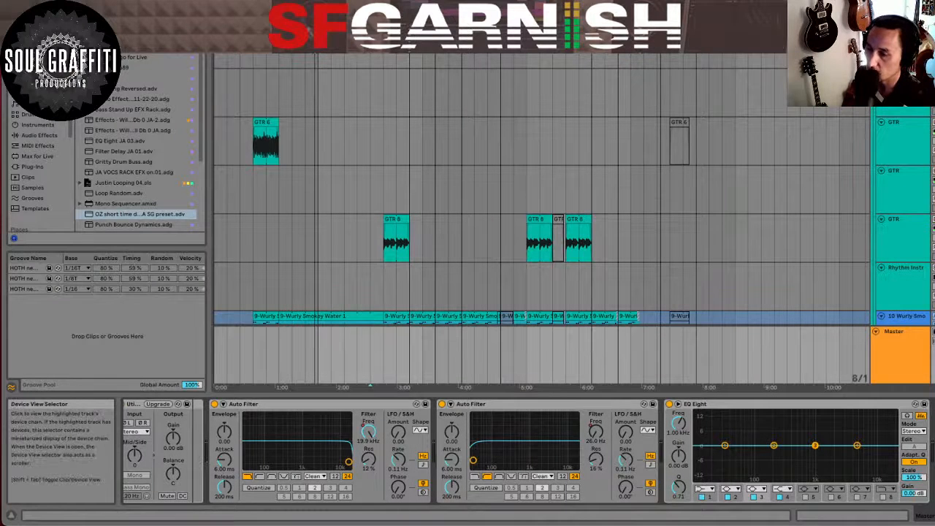
pyautogui.moveTo(926, 516); pyautogui.dragTo(920, 516)
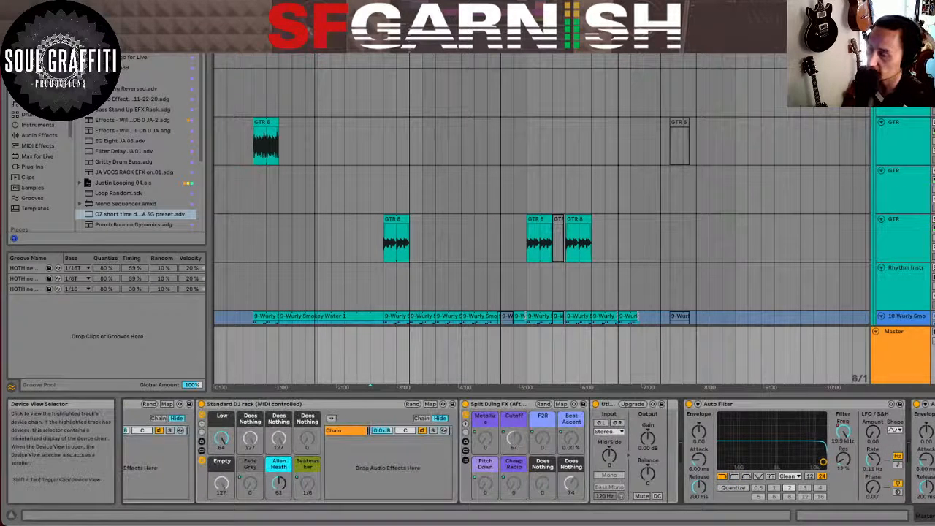
# Loop the first GTR 6 clip from bar 25 to 41 and play it from its start
pyautogui.click(260, 158)
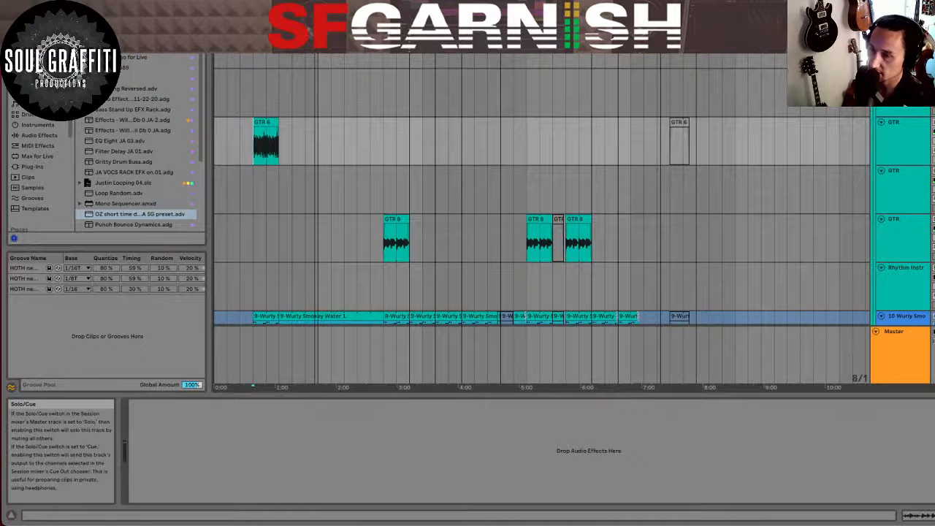
pyautogui.click(257, 149)
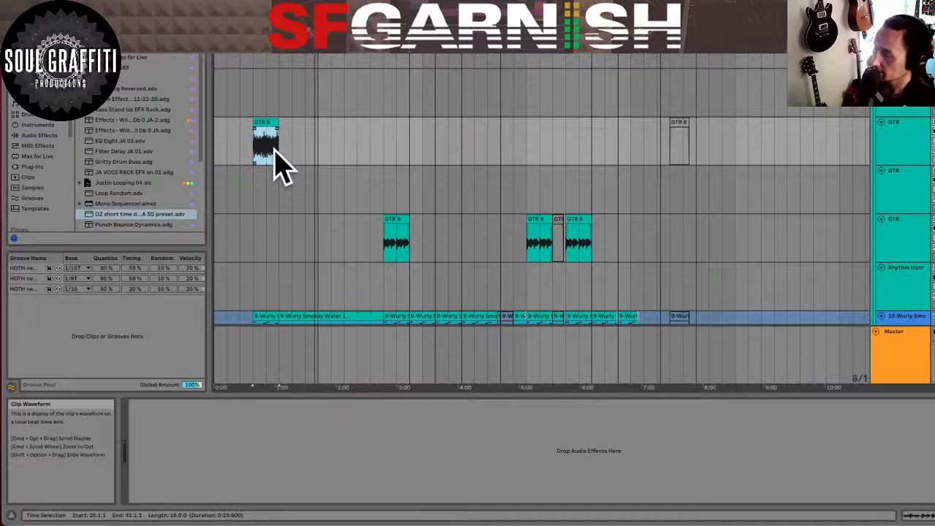
pyautogui.press('super+l')
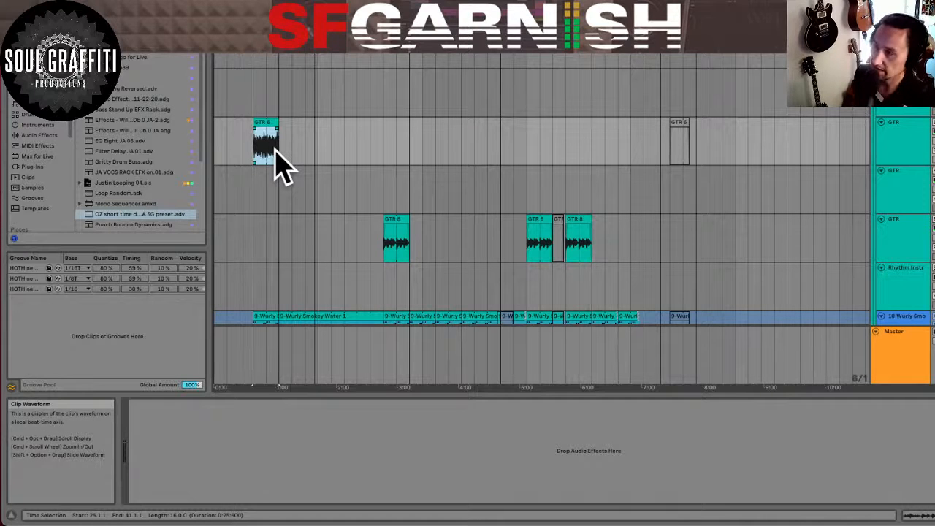
pyautogui.click(256, 157)
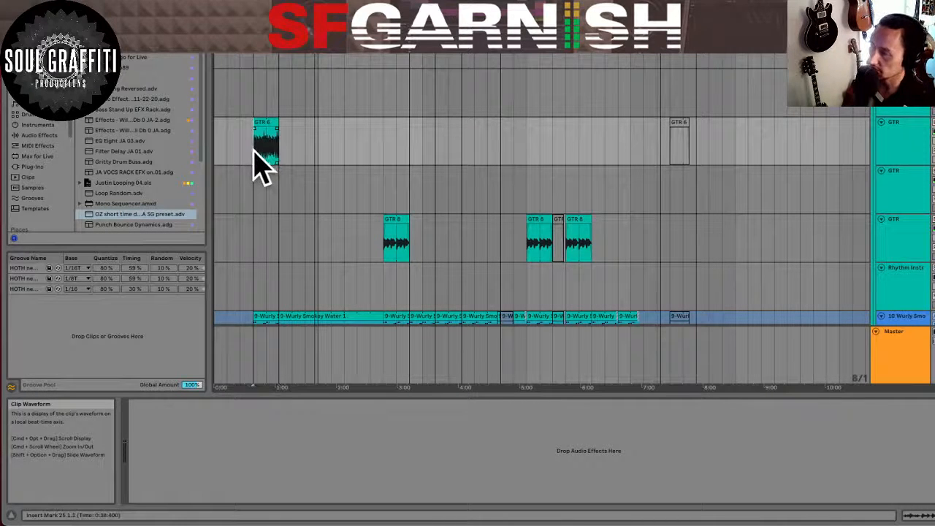
pyautogui.press('space')
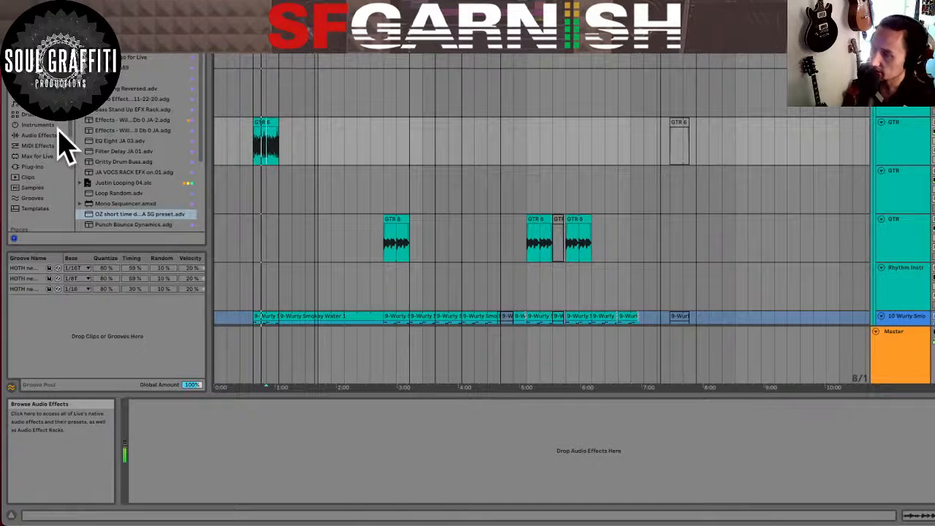
# Add the EQ Eight JA 03 preset to the GTR 6 clip's track and move band 1's low cut to about 115 Hz
pyautogui.moveTo(94, 141); pyautogui.dragTo(256, 148)
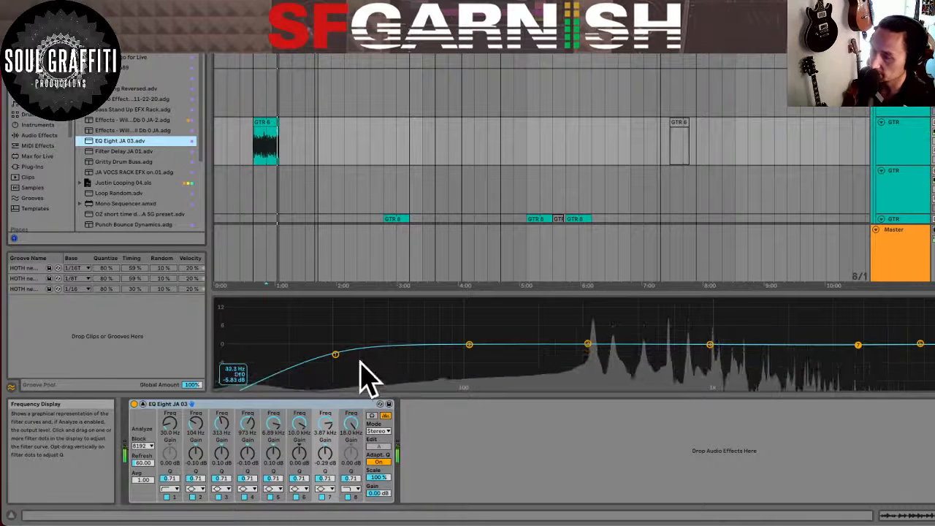
pyautogui.moveTo(336, 355); pyautogui.dragTo(431, 358)
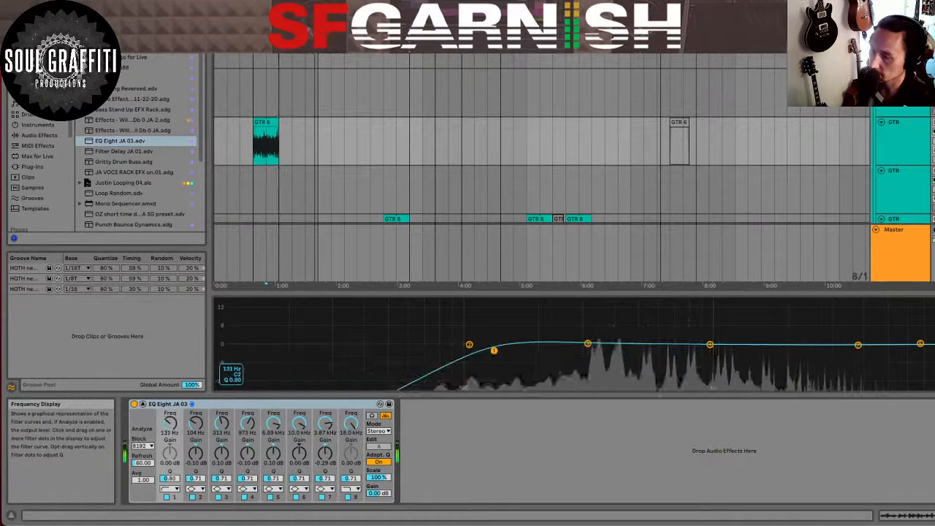
pyautogui.moveTo(706, 355); pyautogui.dragTo(800, 350)
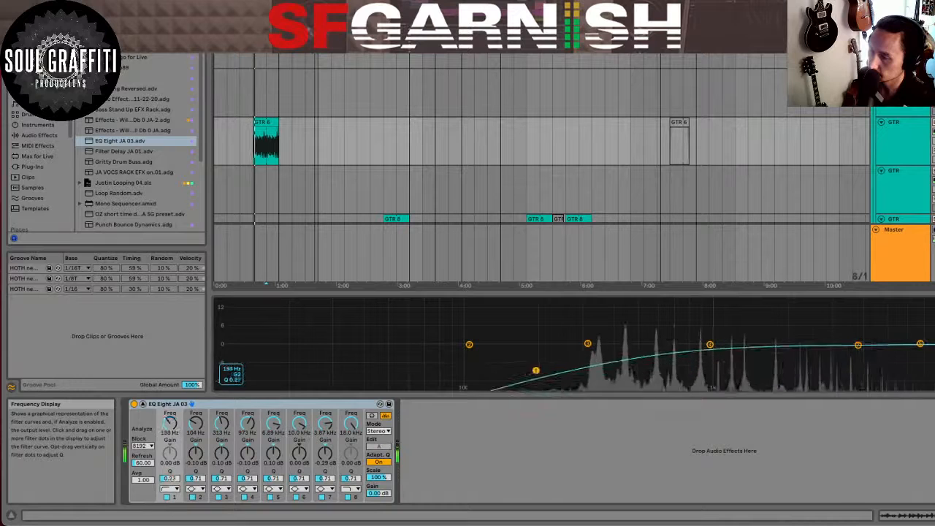
pyautogui.moveTo(498, 344); pyautogui.dragTo(488, 352)
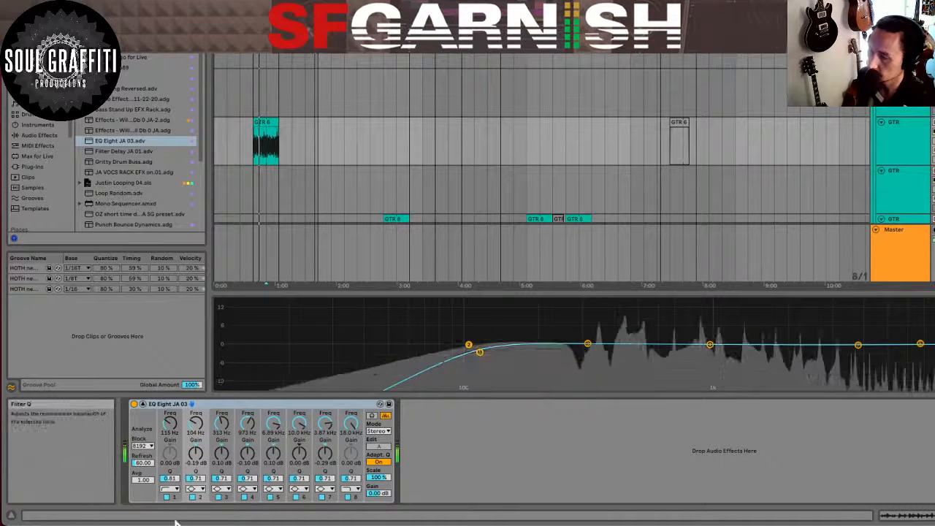
# Switch off band 2 of the guitar's EQ Eight and set band 1's Q to about 0.79
pyautogui.click(193, 497)
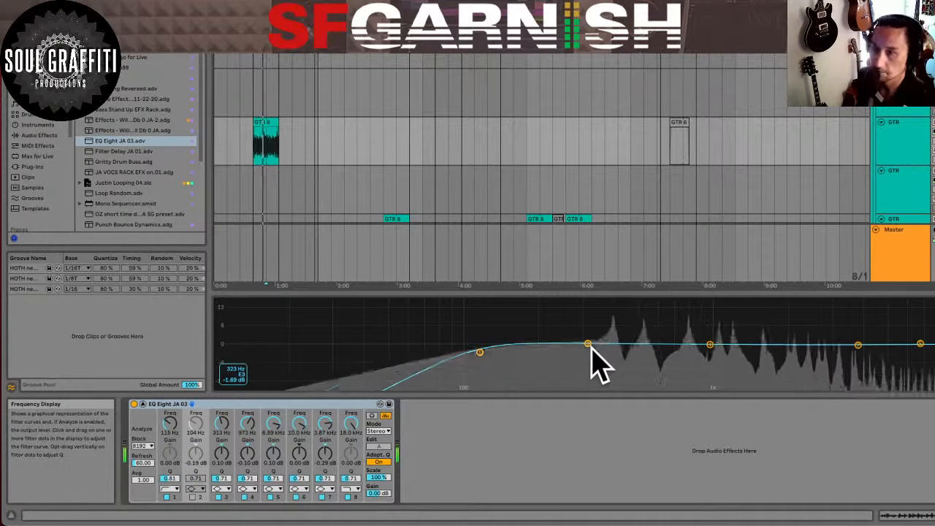
pyautogui.click(479, 352)
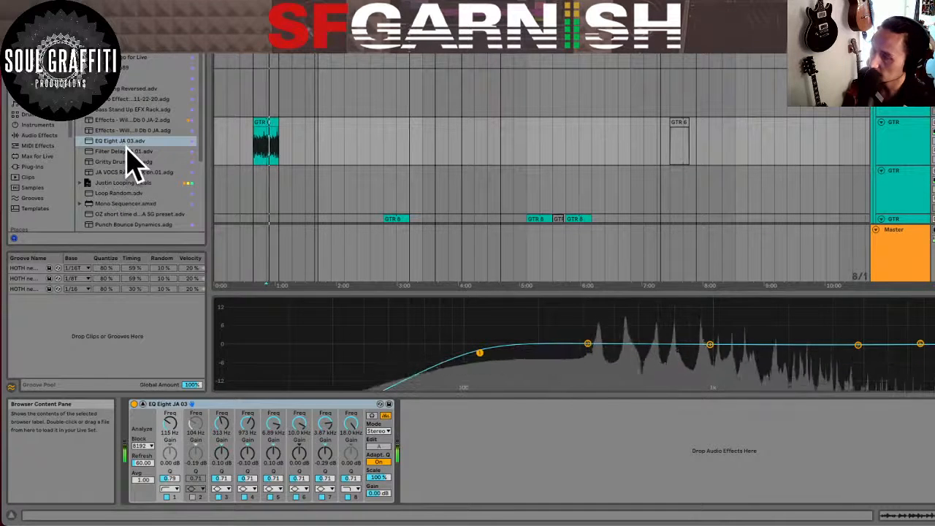
# Add a Utility and a default Compressor after the EQ Eight on the guitar track
pyautogui.scroll(-2, 131, 165)
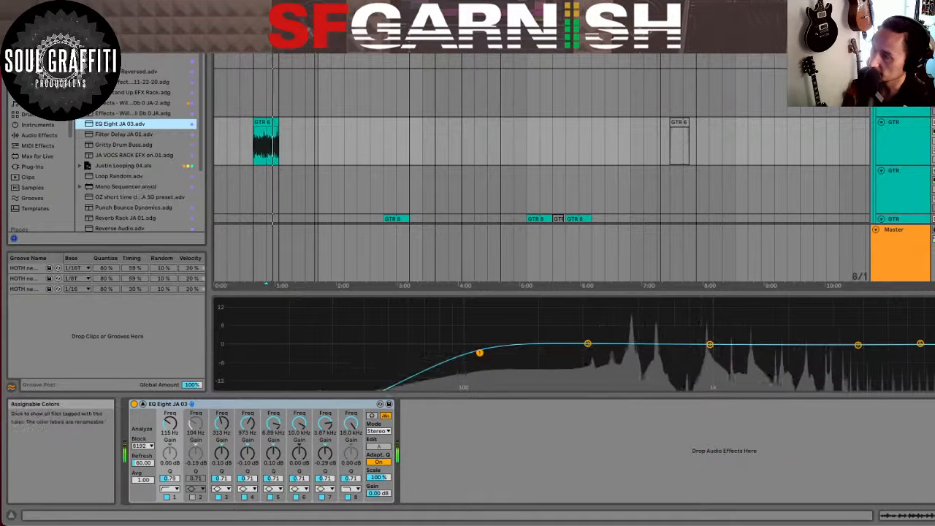
pyautogui.scroll(3, 156, 142)
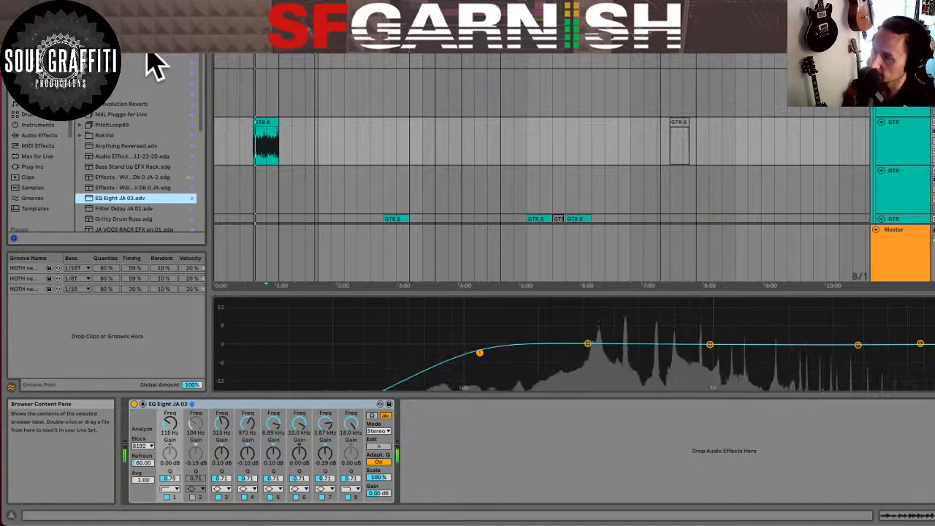
pyautogui.moveTo(103, 93); pyautogui.dragTo(400, 440)
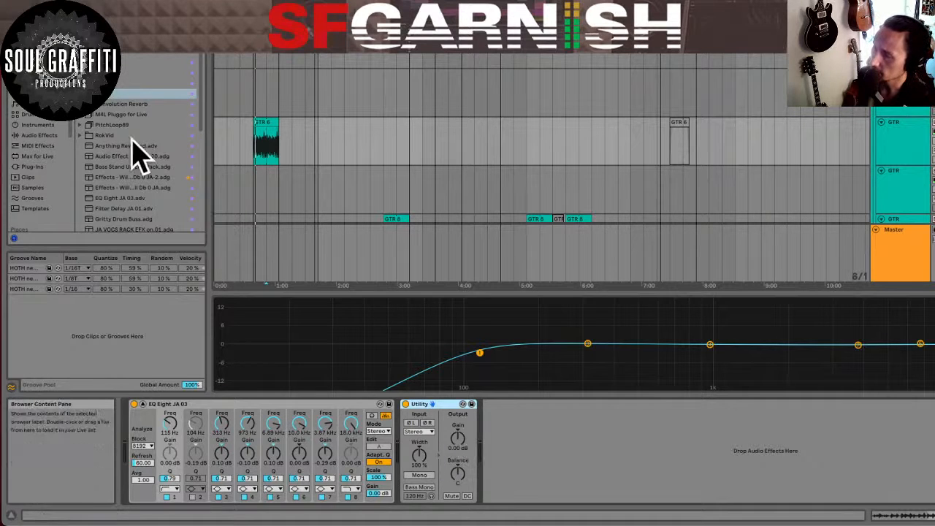
pyautogui.click(38, 135)
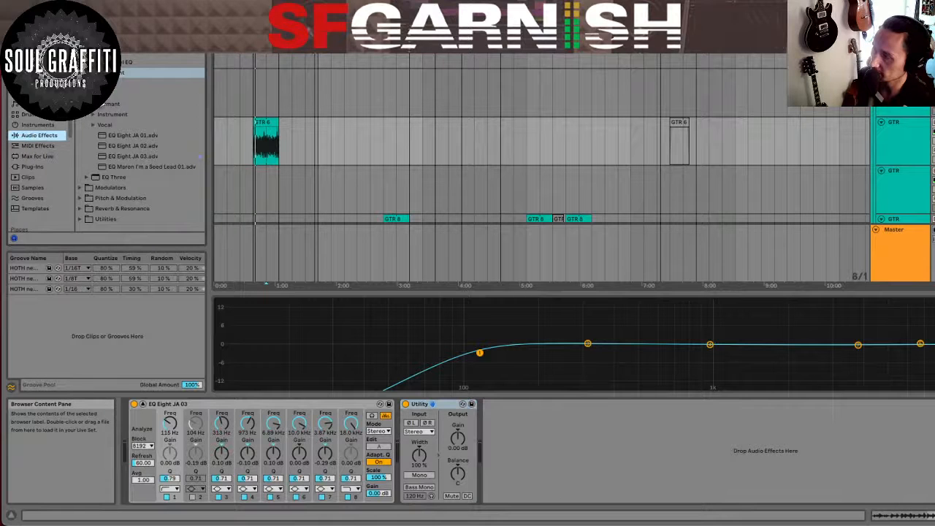
pyautogui.click(79, 41)
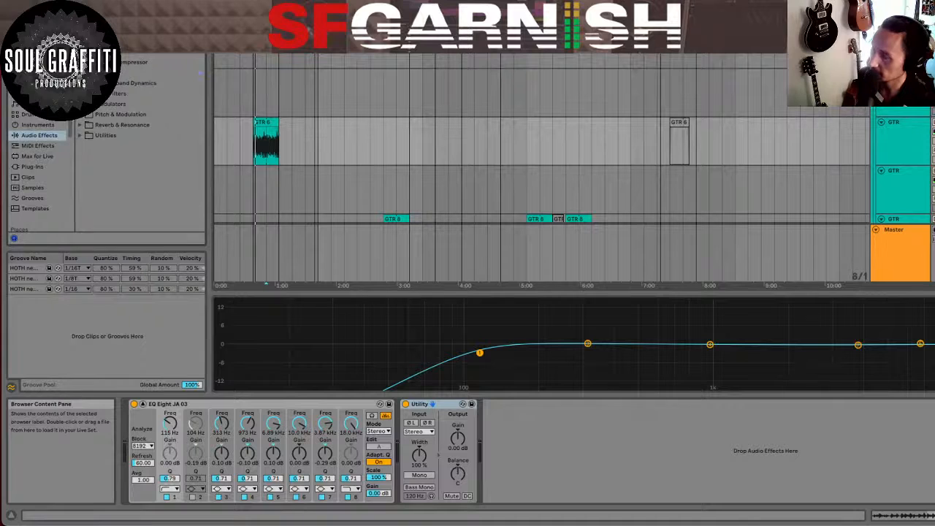
pyautogui.moveTo(460, 277); pyautogui.dragTo(511, 431)
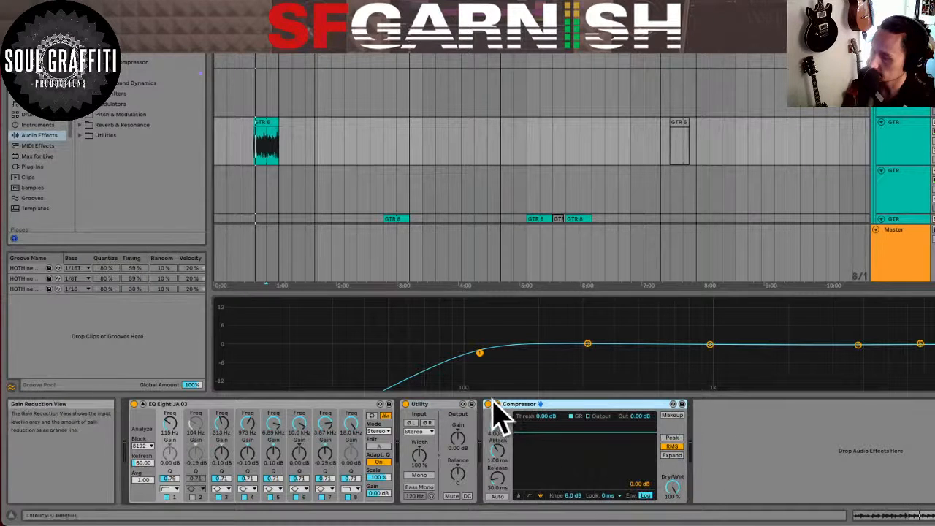
# Expand the Compressor's sidechain section, show its transfer curve and set the threshold to -12 dB
pyautogui.click(496, 404)
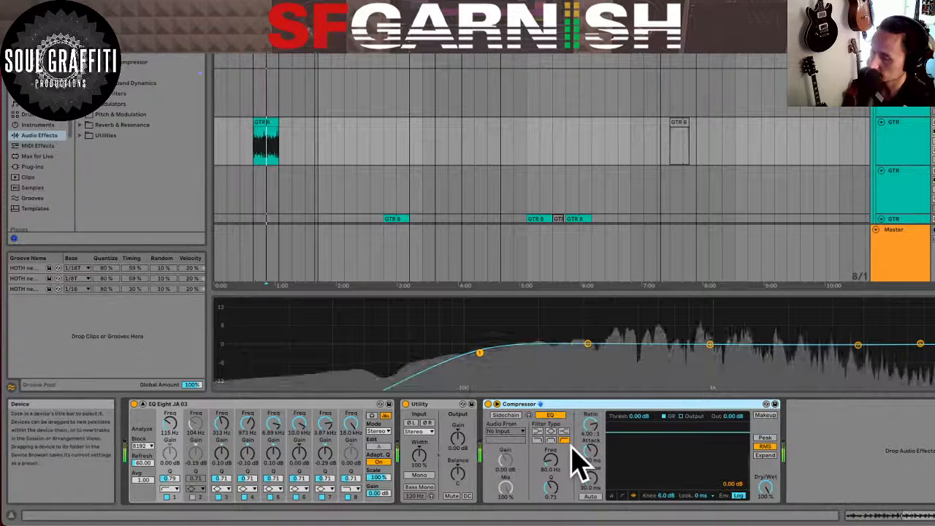
pyautogui.click(623, 496)
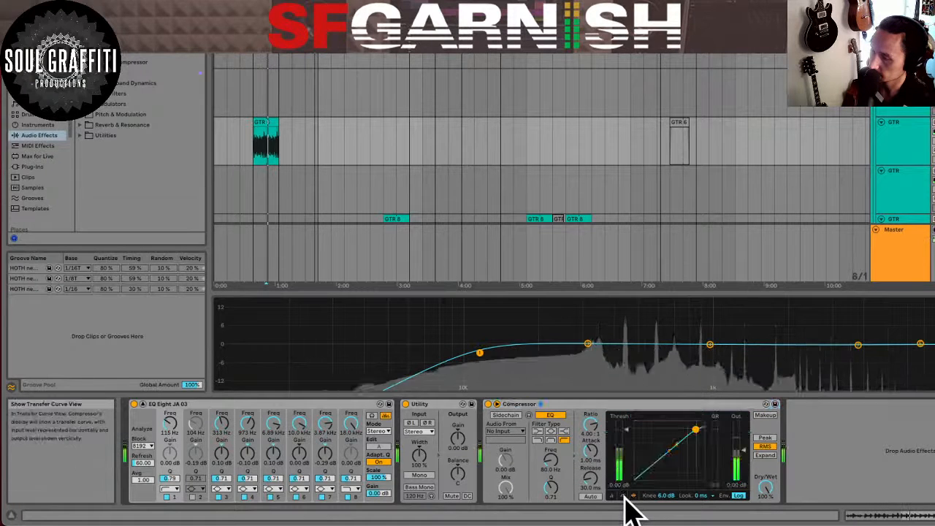
pyautogui.moveTo(626, 431); pyautogui.dragTo(626, 444)
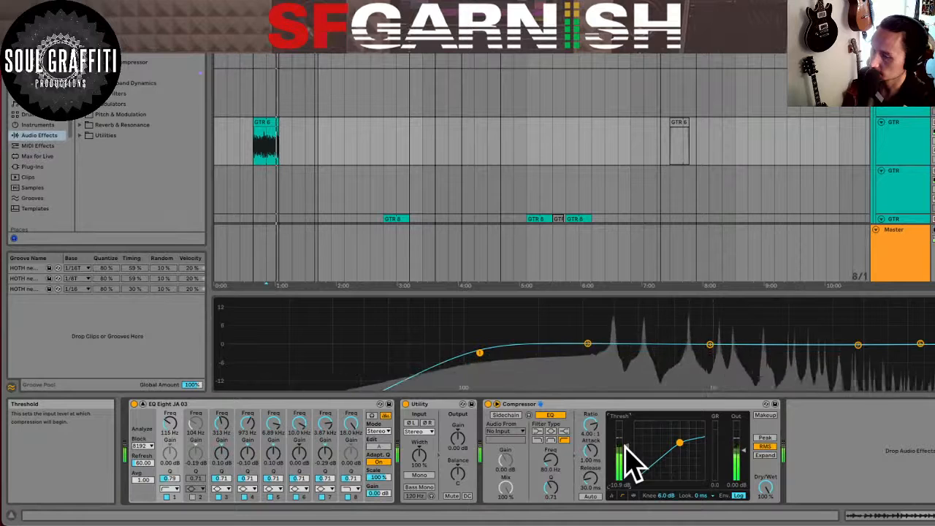
pyautogui.moveTo(626, 459)
pyautogui.mouseDown()
pyautogui.moveTo(626, 471)
pyautogui.moveTo(626, 448)
pyautogui.mouseUp()
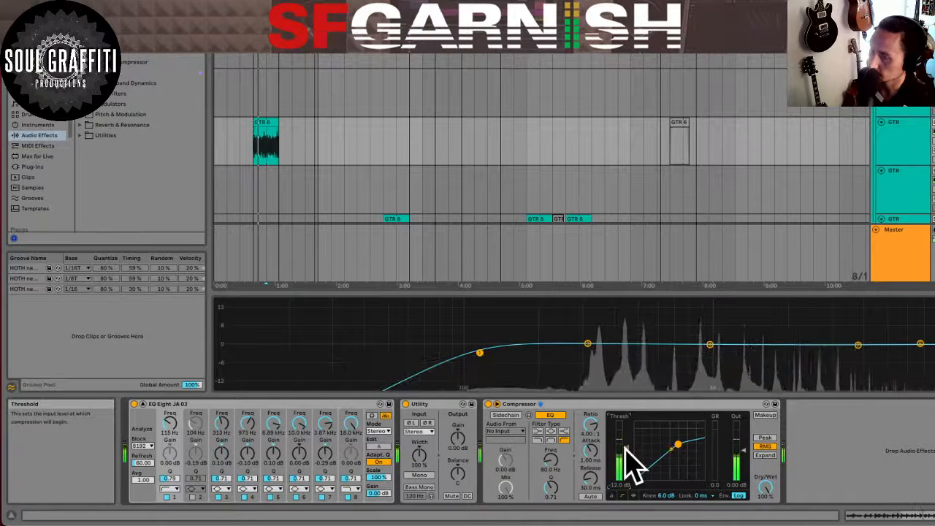
# Place the insert marker at bar 9 ahead of the first guitar clip and stop playback
pyautogui.click(263, 153)
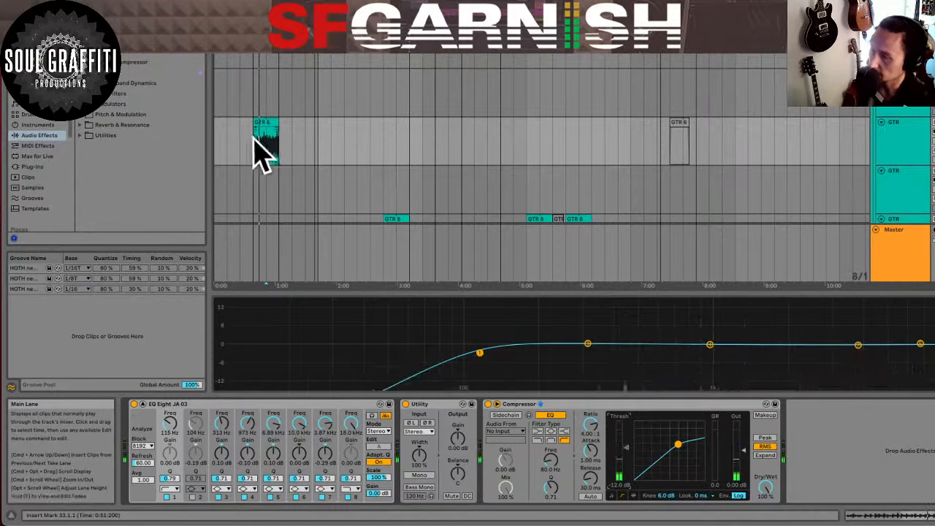
pyautogui.click(233, 138)
pyautogui.press('space')
pyautogui.scroll(-2, 232, 138)
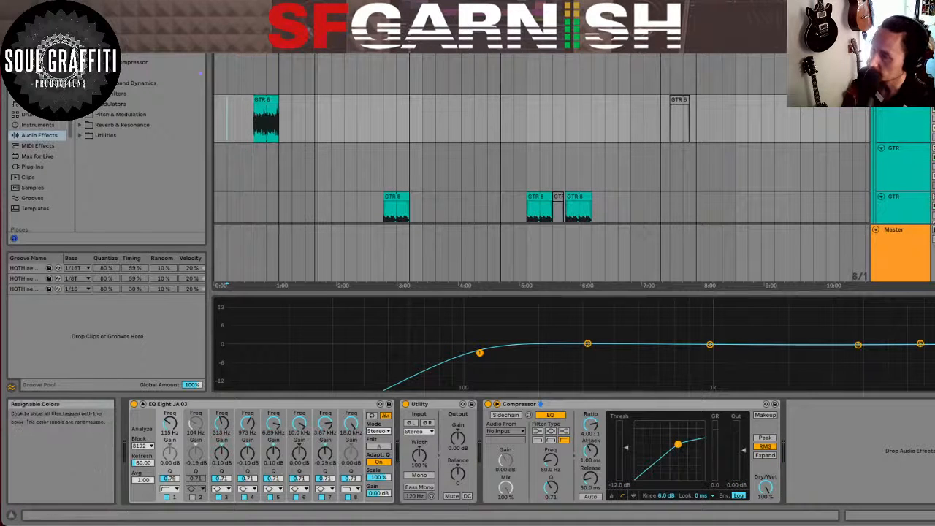
# Widen the browser and look through the presets in the EFX collection with their full names readable
pyautogui.click(36, 72)
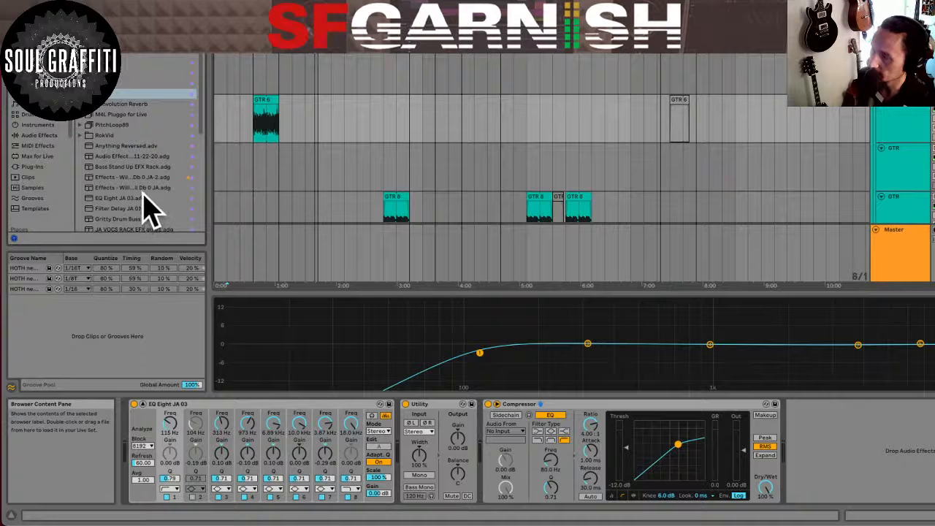
pyautogui.scroll(-5, 146, 211)
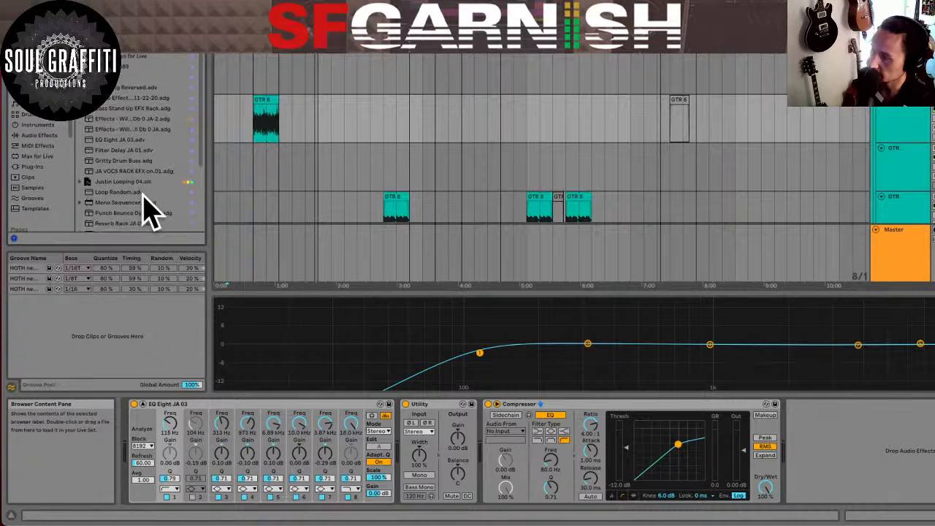
pyautogui.scroll(-2, 150, 211)
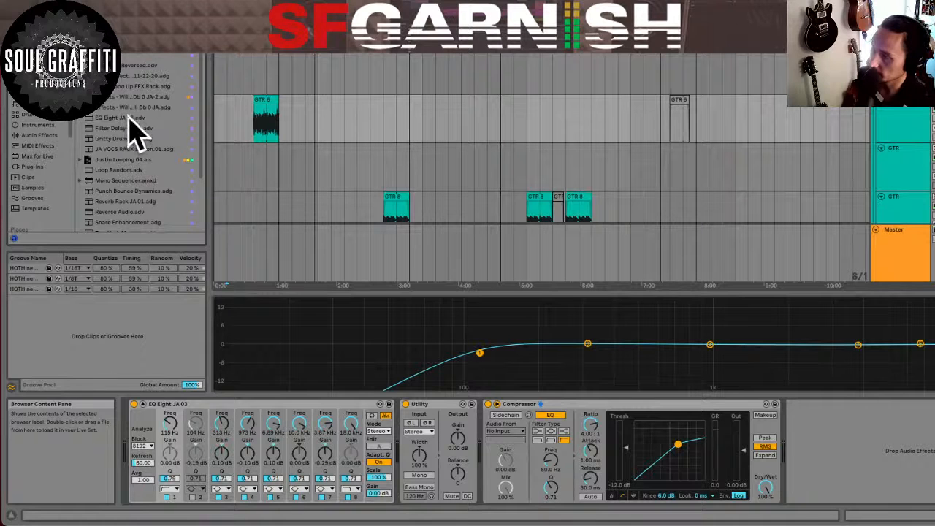
pyautogui.moveTo(208, 175); pyautogui.dragTo(276, 184)
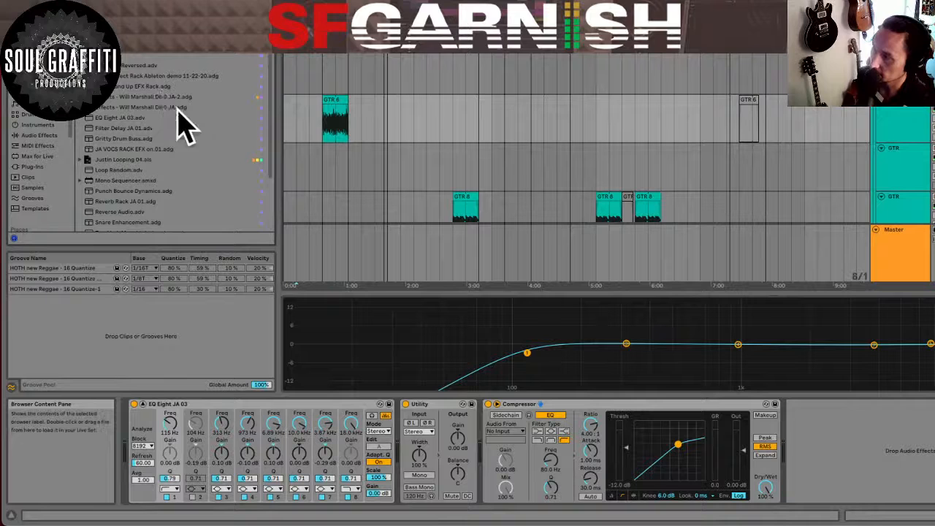
pyautogui.scroll(-2, 214, 132)
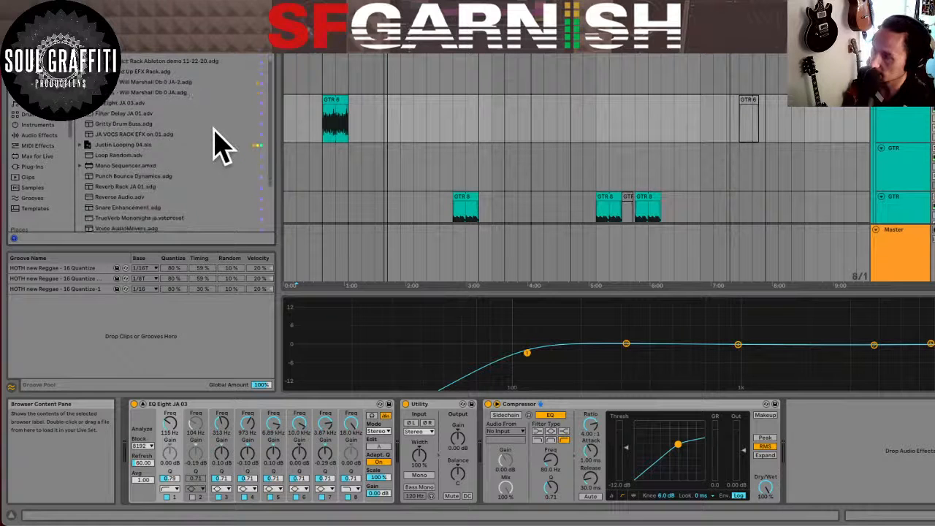
pyautogui.scroll(-2, 219, 146)
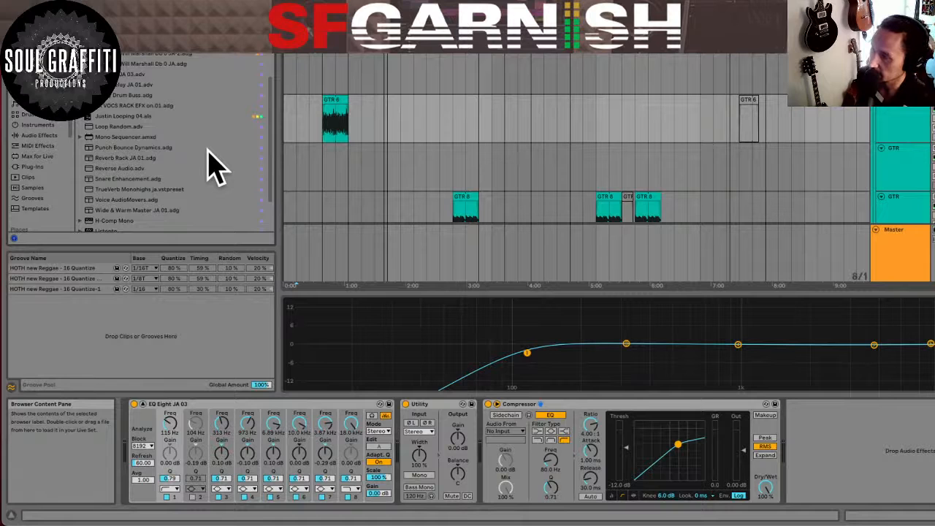
pyautogui.scroll(1, 211, 153)
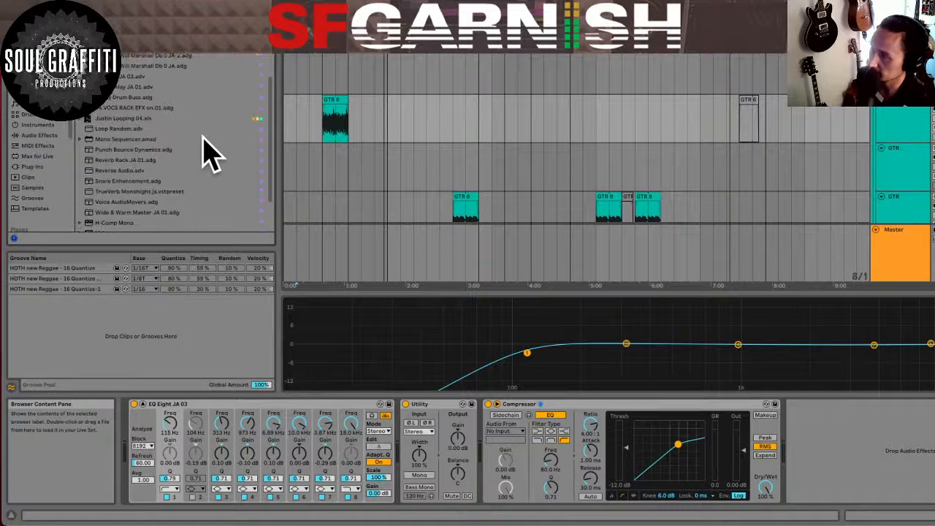
# Remove the Effects rack preset ending in "Db 0 JA" from the EFX collection, keeping the JA-2 version
pyautogui.rightClick(165, 69)
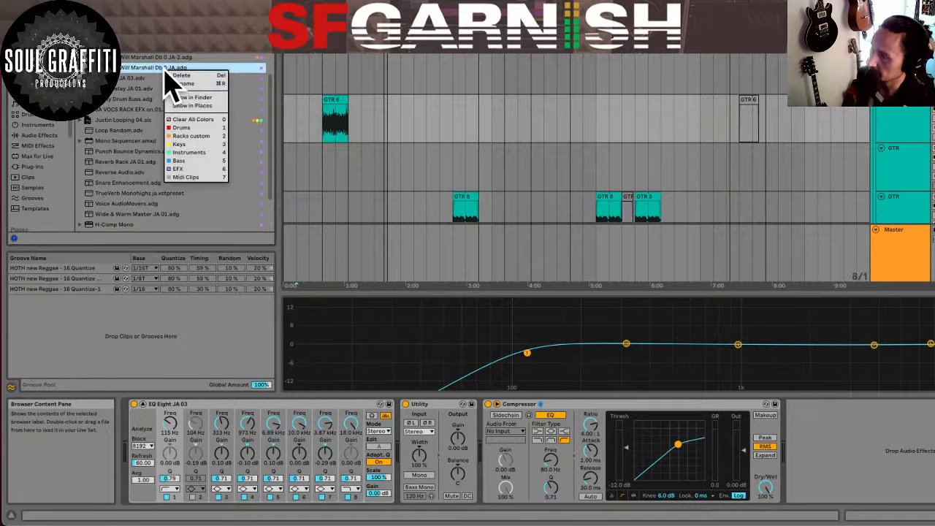
pyautogui.click(192, 128)
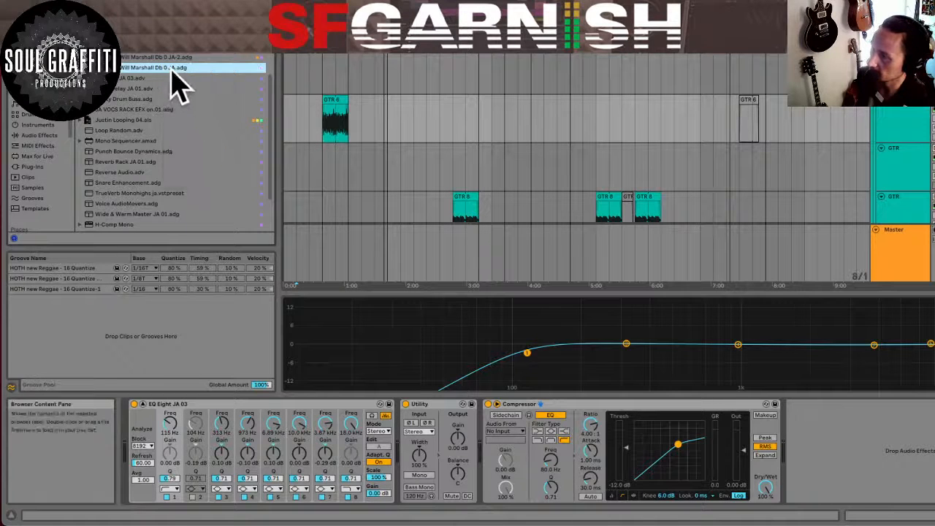
pyautogui.scroll(-1, 201, 130)
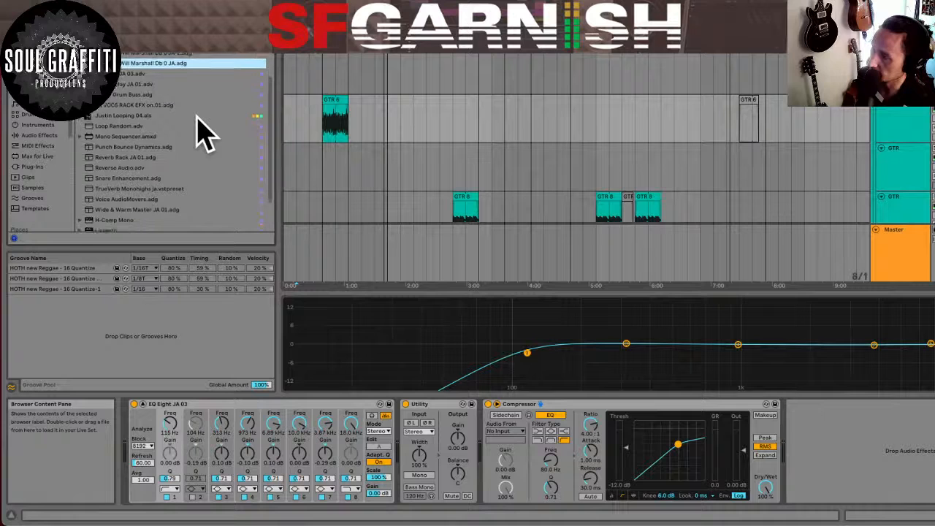
pyautogui.scroll(-2, 199, 130)
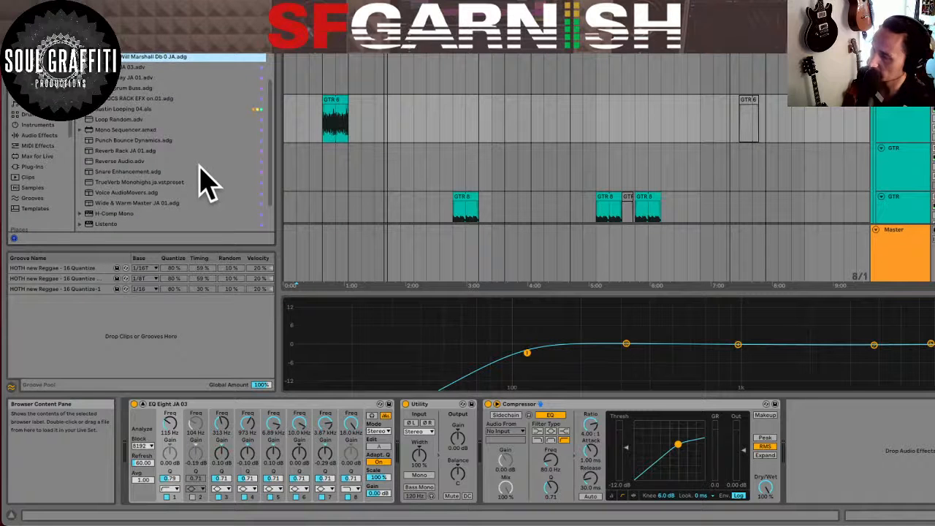
pyautogui.scroll(-1, 208, 183)
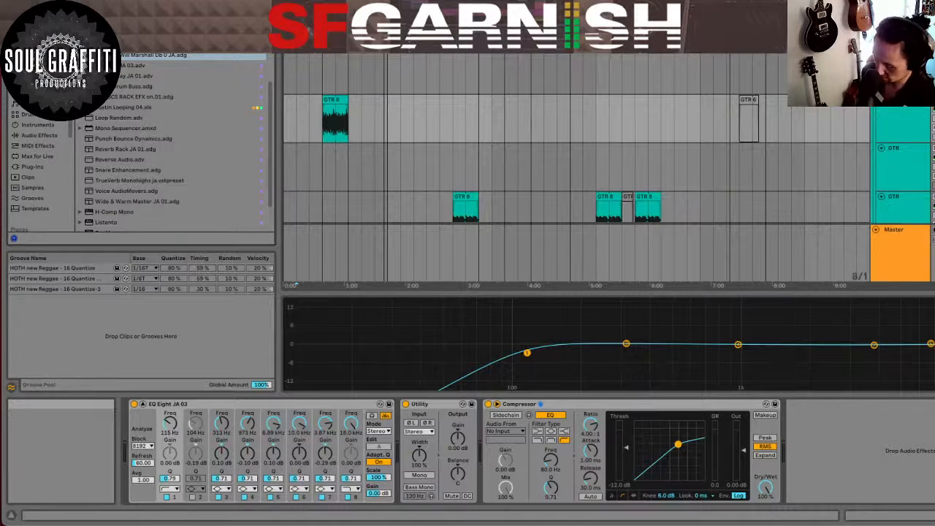
pyautogui.press('super+f')
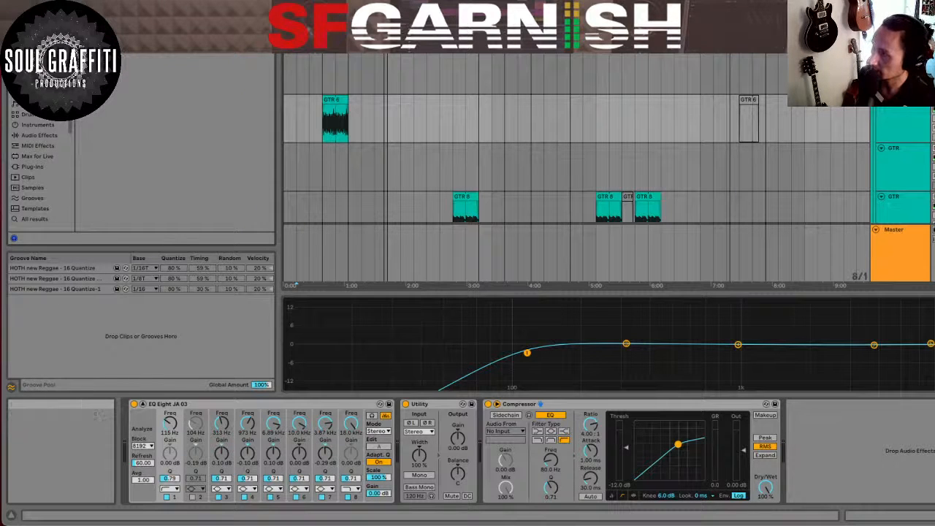
pyautogui.press('Escape')
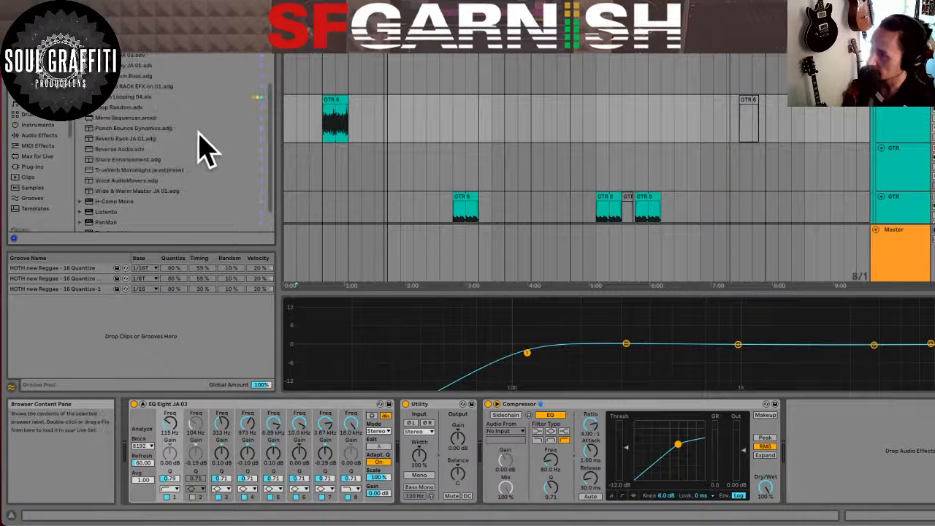
# Save the voc 02 JA track's short time delay as the preset "OZ short time delay JA SG preset 75 BPM"
pyautogui.scroll(3, 205, 150)
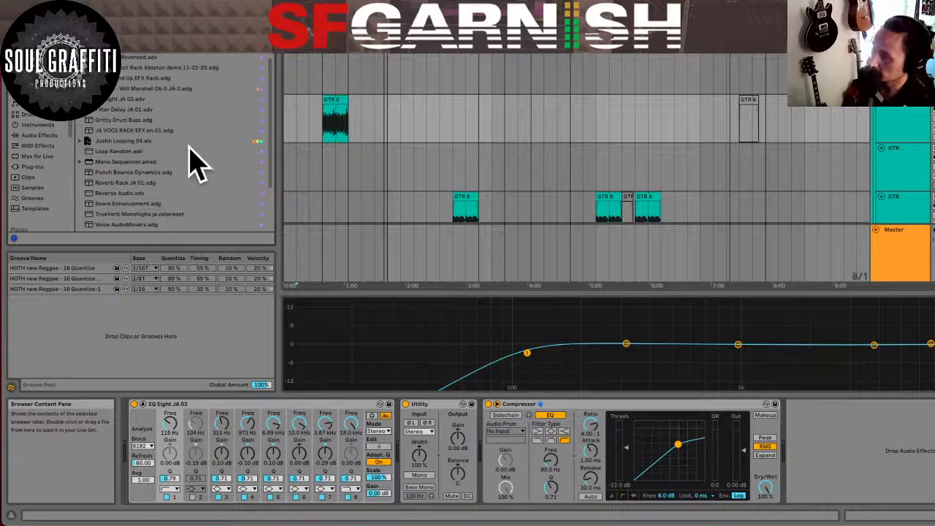
pyautogui.scroll(5, 190, 150)
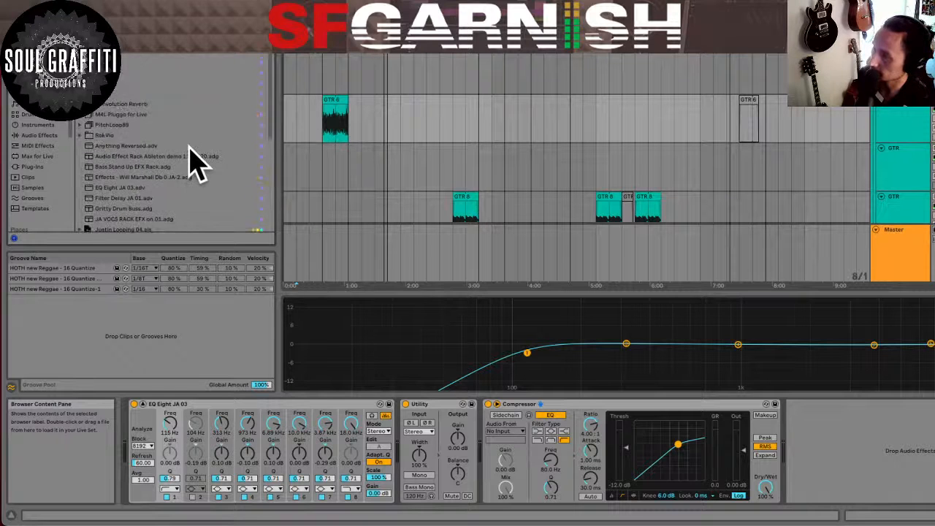
pyautogui.scroll(-8, 194, 160)
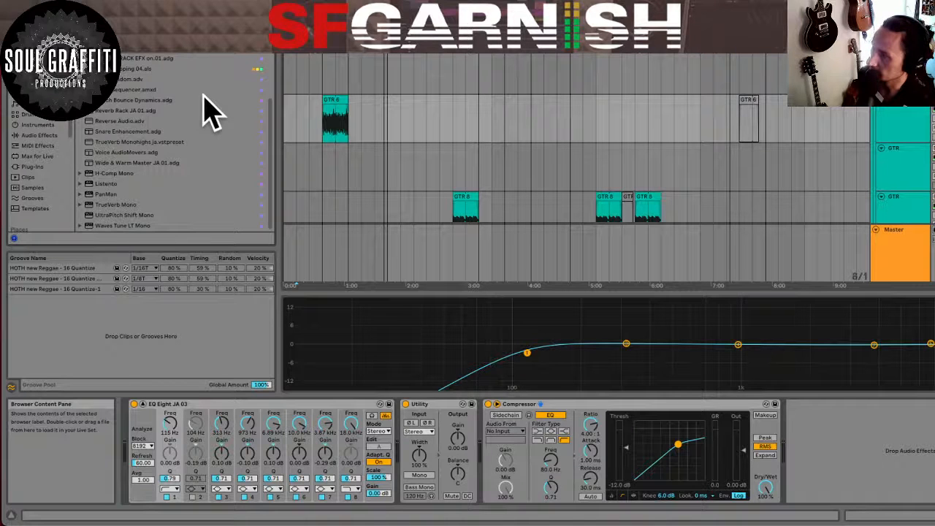
pyautogui.scroll(-5, 533, 171)
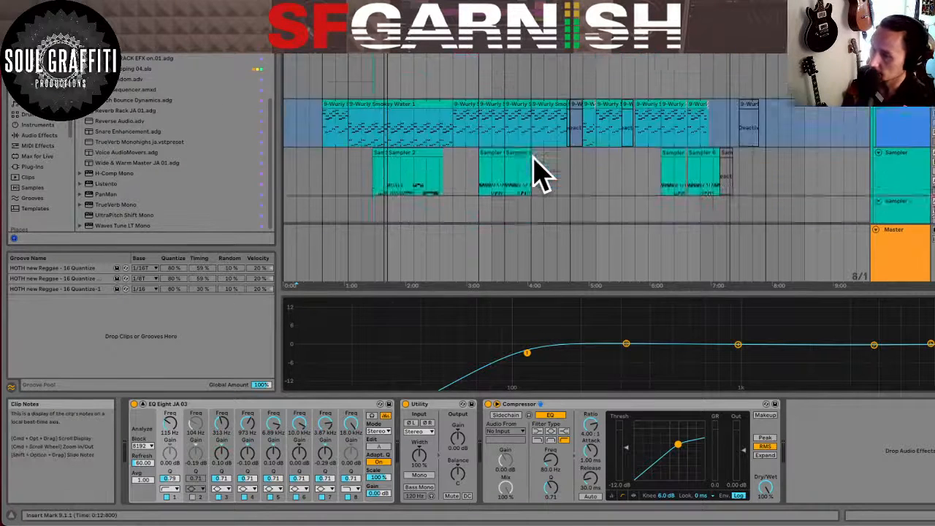
pyautogui.scroll(-4, 538, 174)
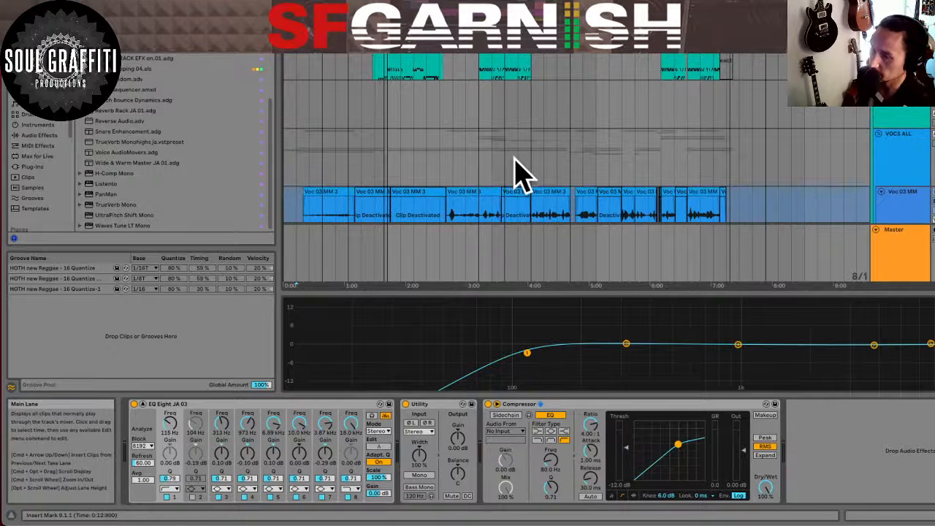
pyautogui.click(515, 172)
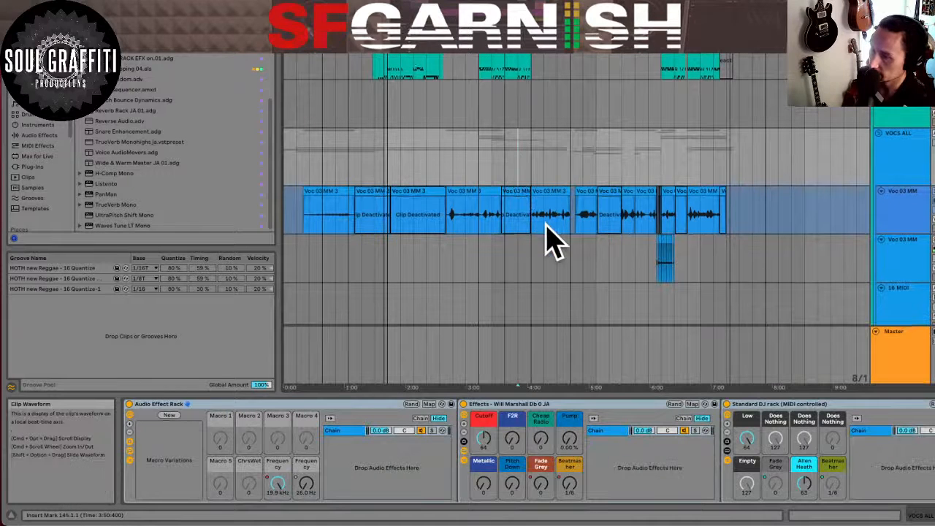
pyautogui.scroll(-3, 550, 240)
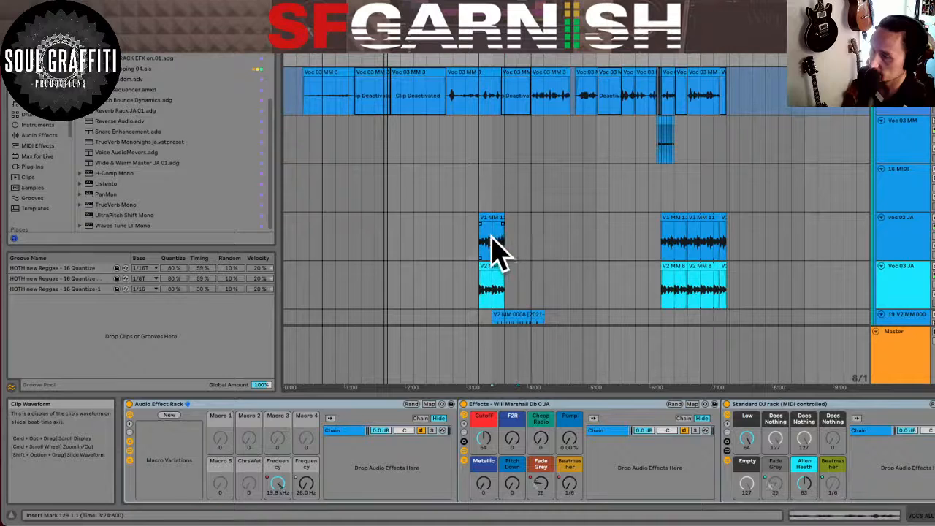
pyautogui.click(492, 250)
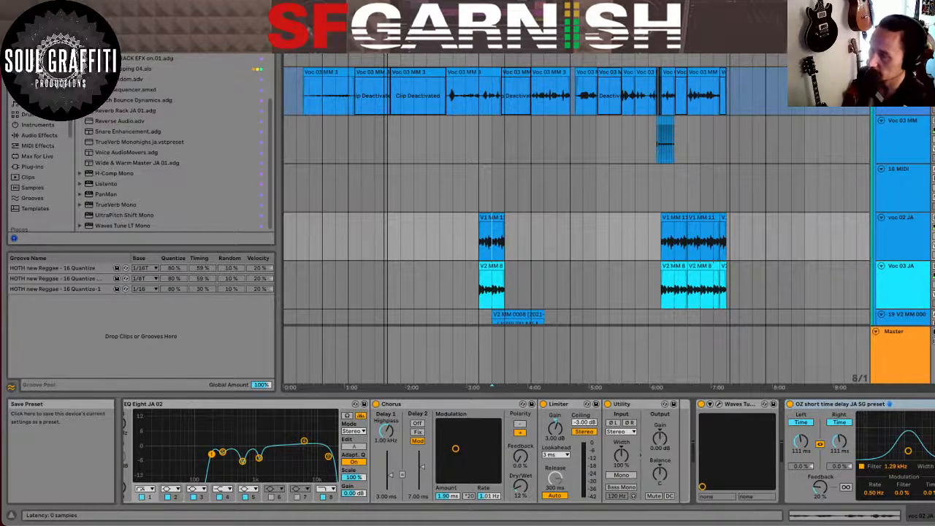
pyautogui.click(890, 404)
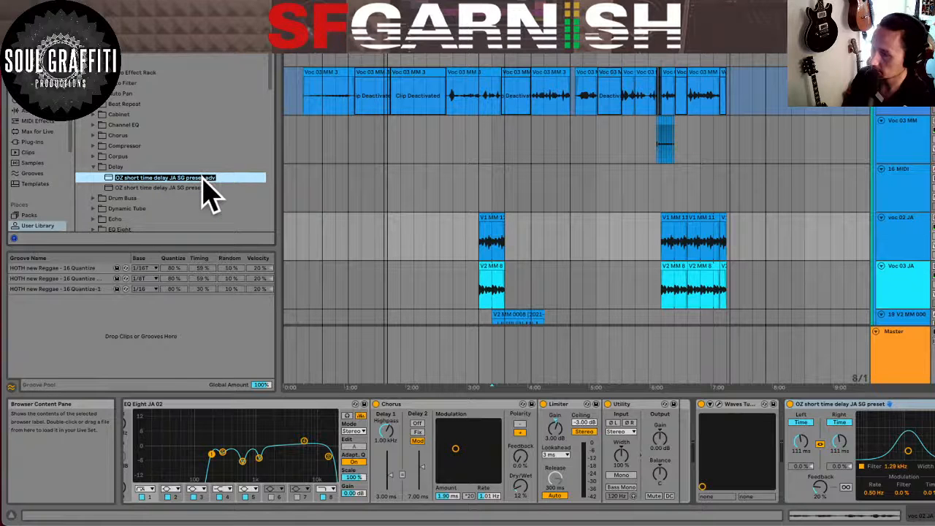
pyautogui.press('Return')
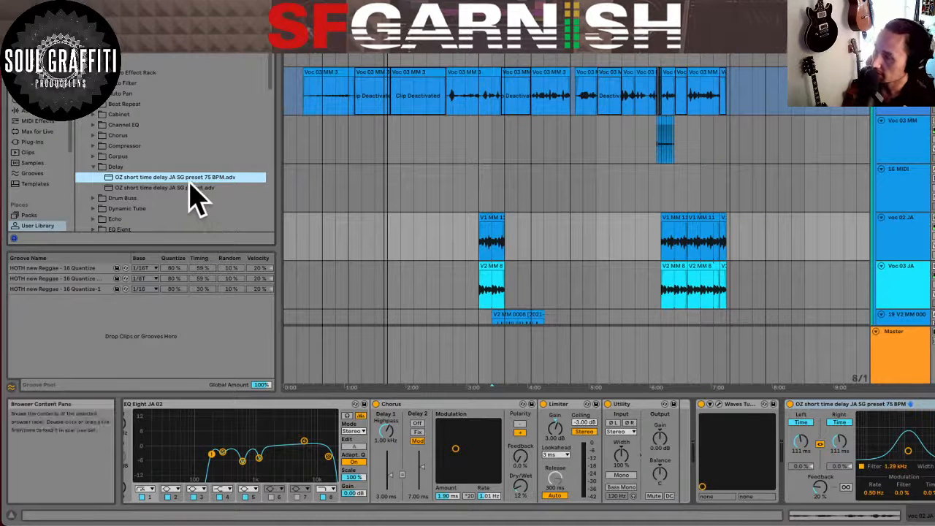
# Assign both "OZ short time delay JA SG" presets in the user library's Delay folder to the EFX collection
pyautogui.rightClick(191, 179)
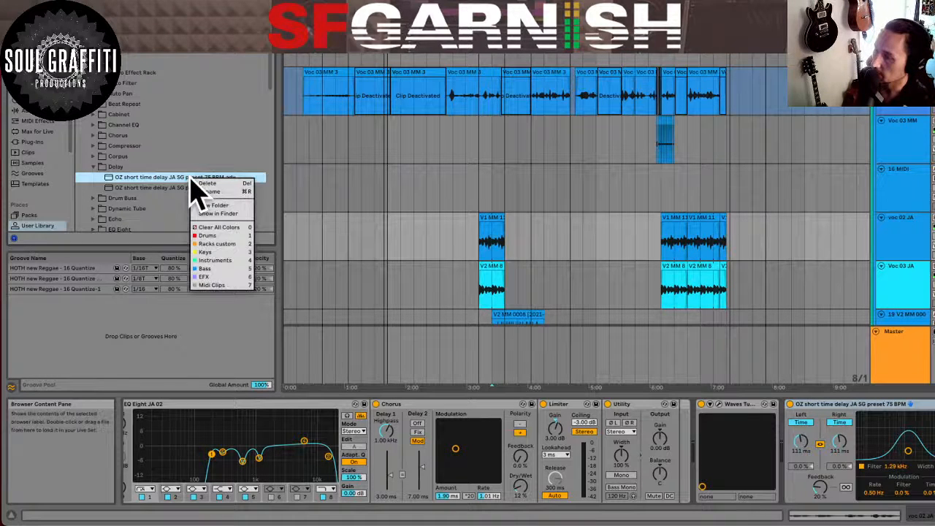
pyautogui.click(221, 285)
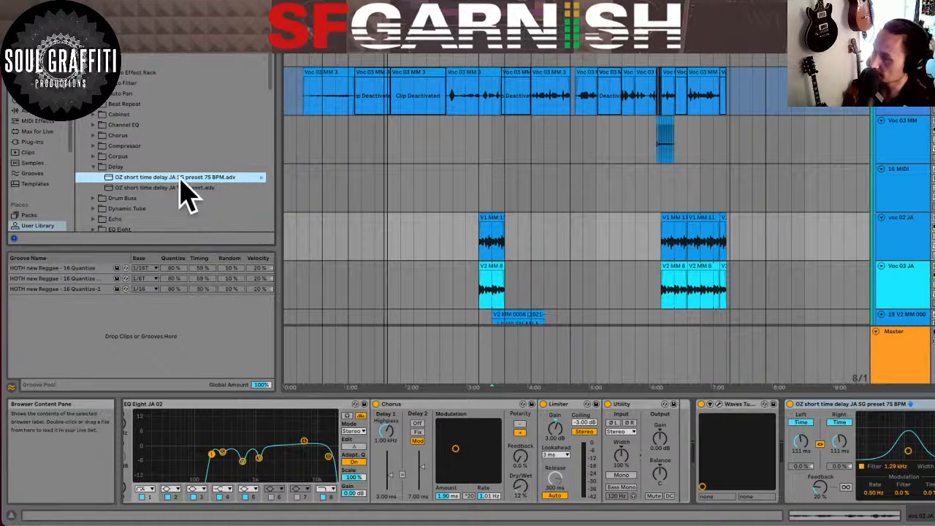
pyautogui.rightClick(182, 190)
pyautogui.click(198, 281)
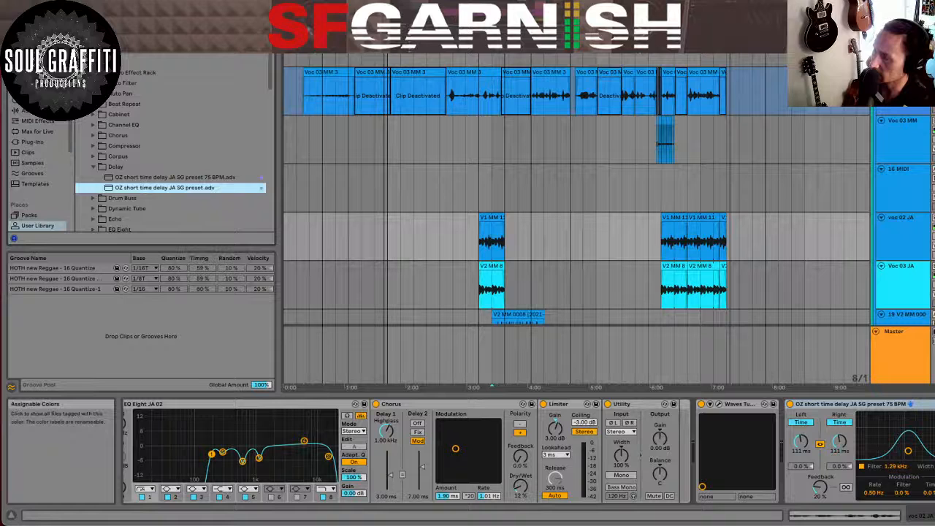
# Add "OZ short time delay JA SG preset 75 BPM" from the EFX collection to the GTR track with the GTR 6 clips
pyautogui.scroll(-5, 172, 136)
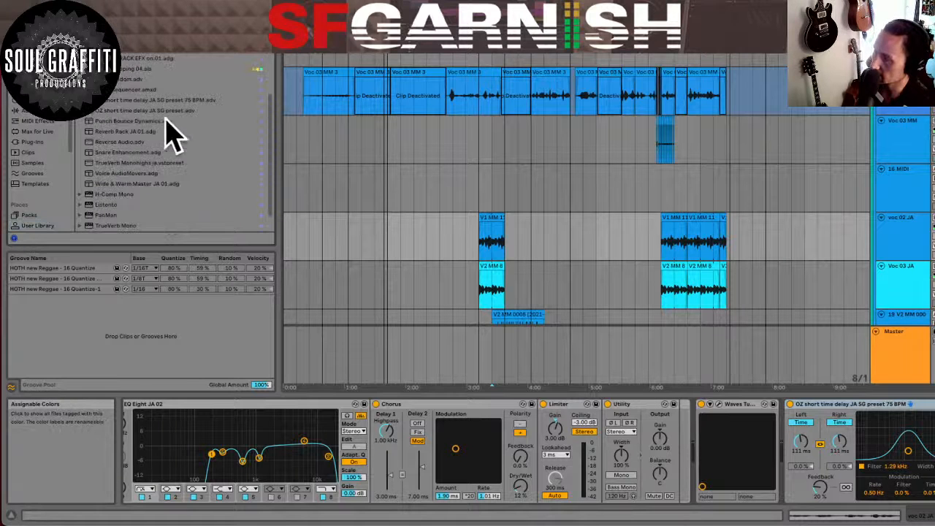
pyautogui.scroll(3, 175, 135)
pyautogui.click(121, 162)
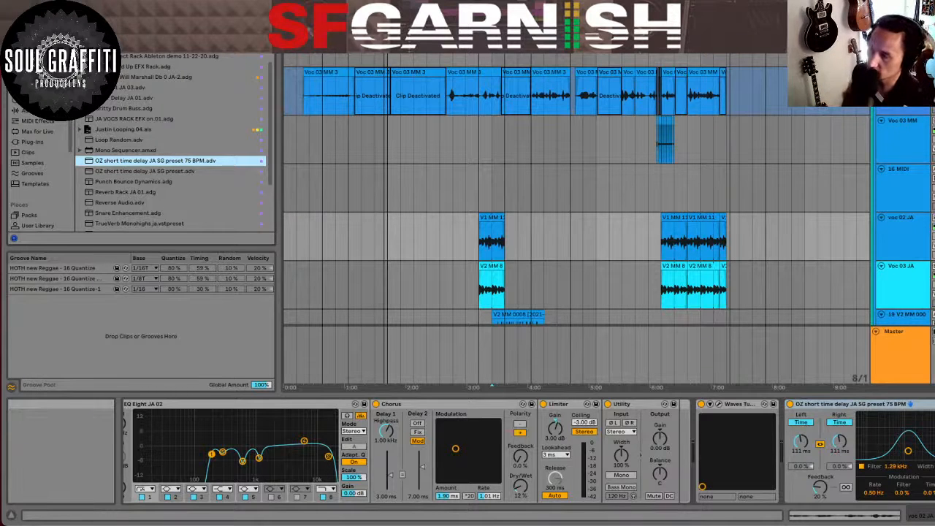
pyautogui.click(143, 170)
pyautogui.click(144, 162)
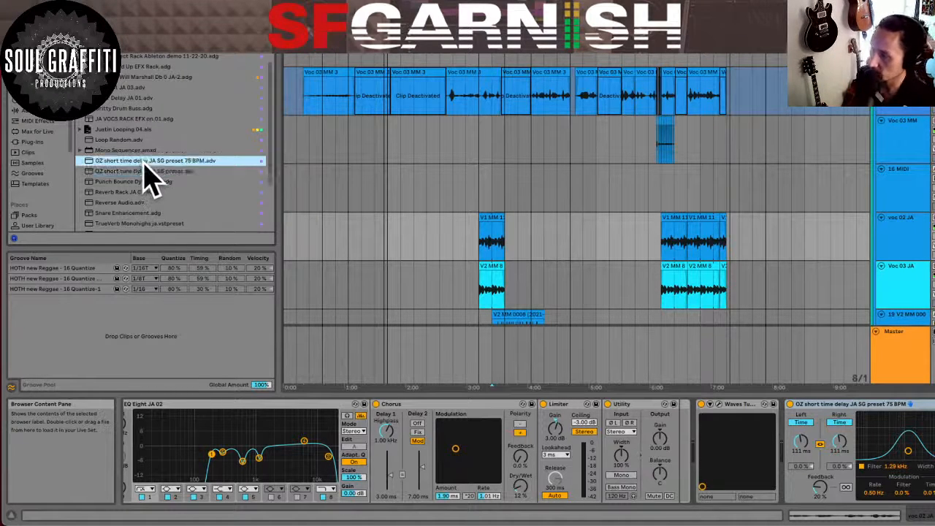
pyautogui.scroll(15, 381, 246)
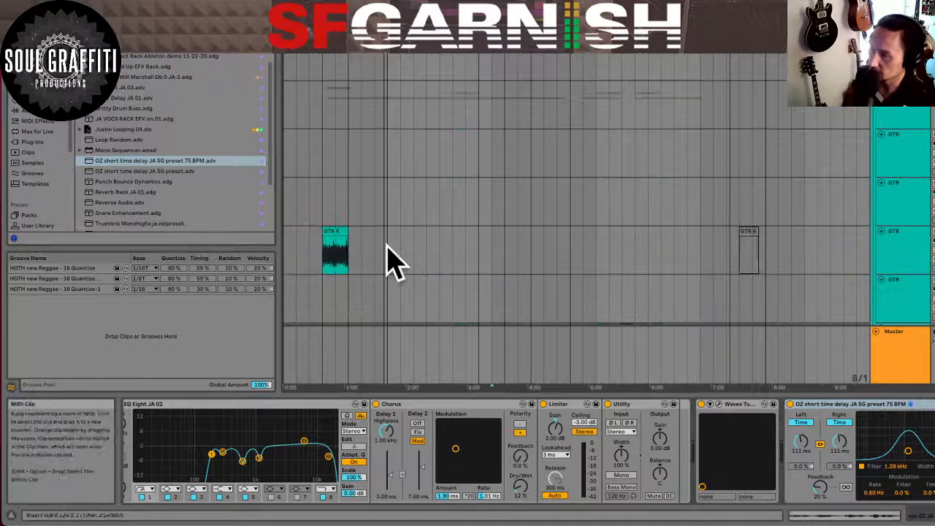
pyautogui.click(332, 257)
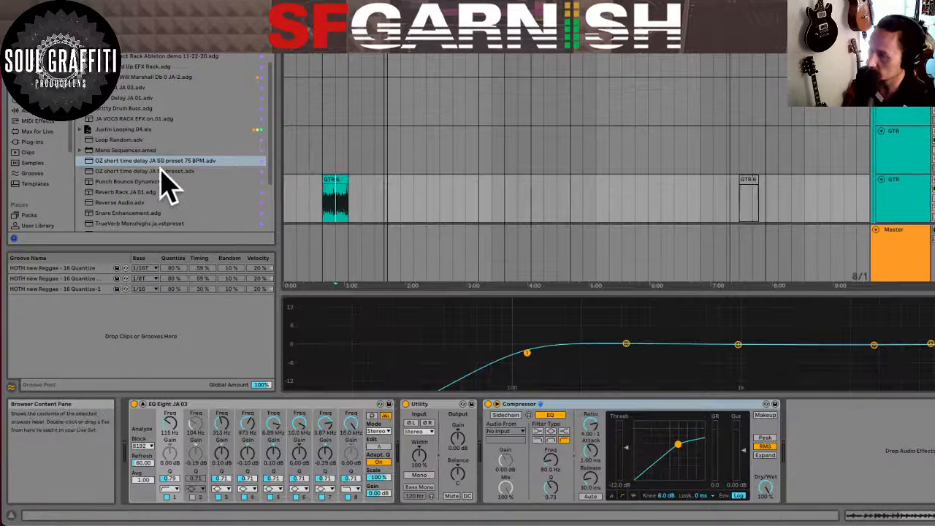
pyautogui.moveTo(158, 163); pyautogui.dragTo(331, 199)
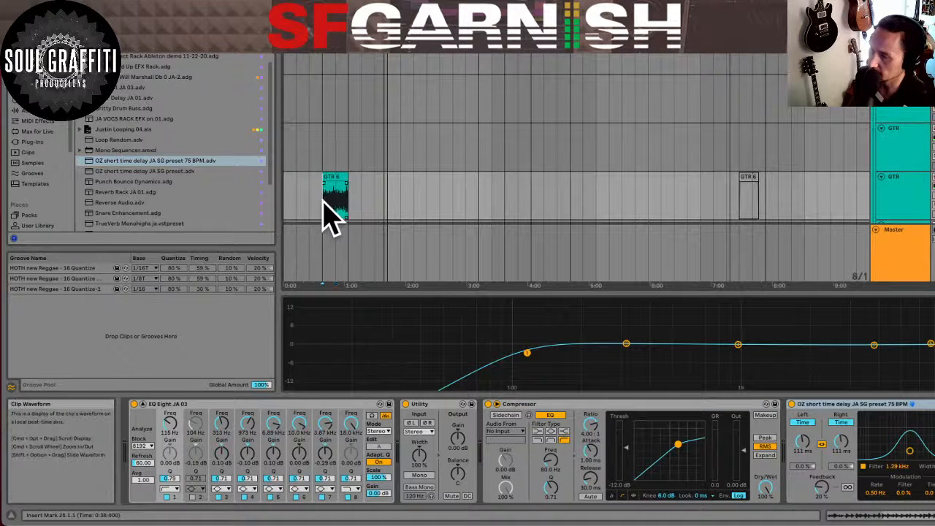
# Play the first GTR 6 clip from bar 25 and set the delay's feedback to 15 %
pyautogui.scroll(-5, 323, 200)
pyautogui.scroll(-6, 323, 217)
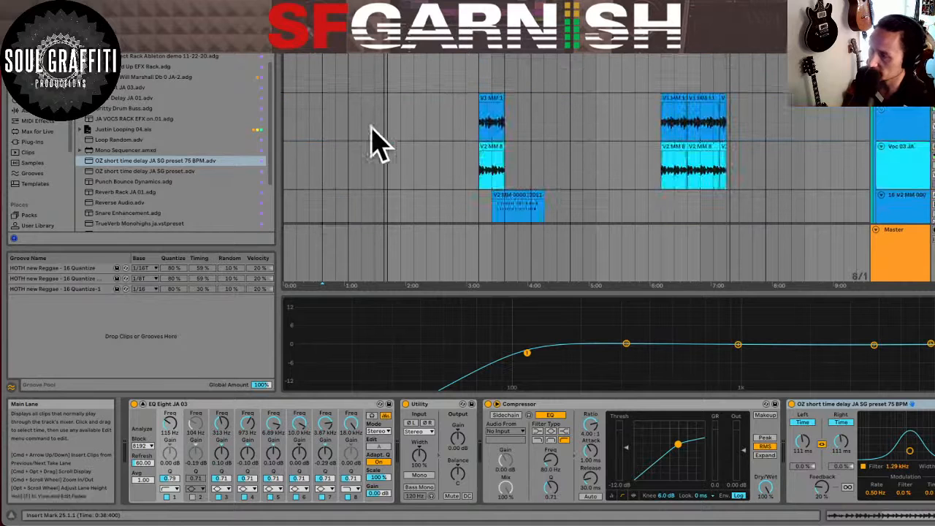
pyautogui.scroll(6, 330, 119)
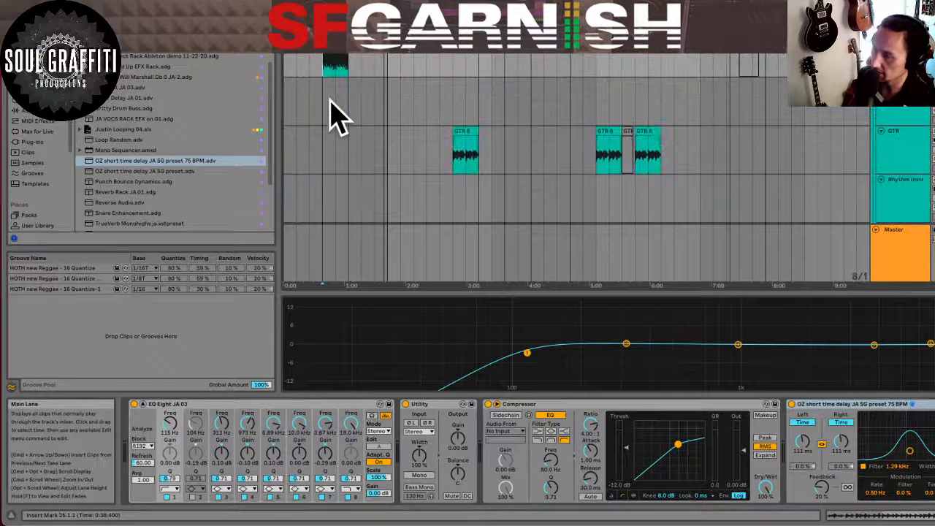
pyautogui.press('space')
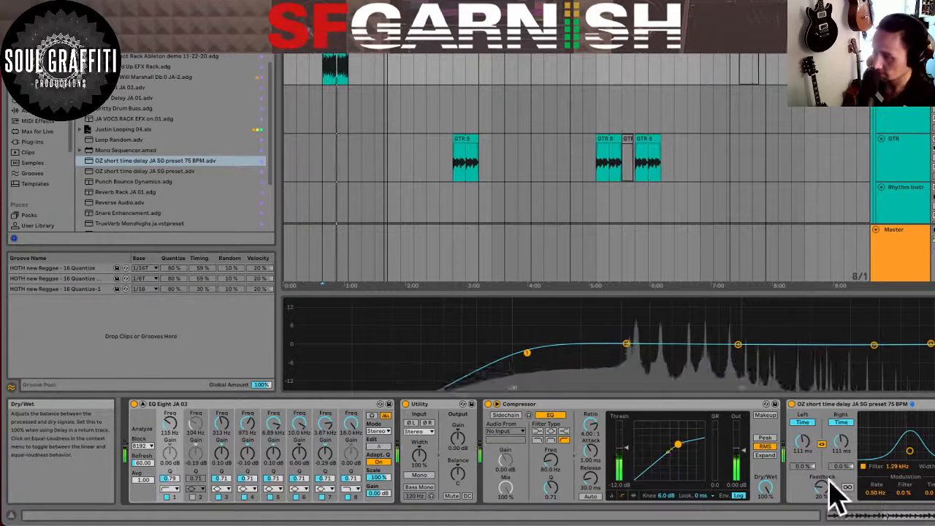
pyautogui.moveTo(830, 499); pyautogui.dragTo(830, 504)
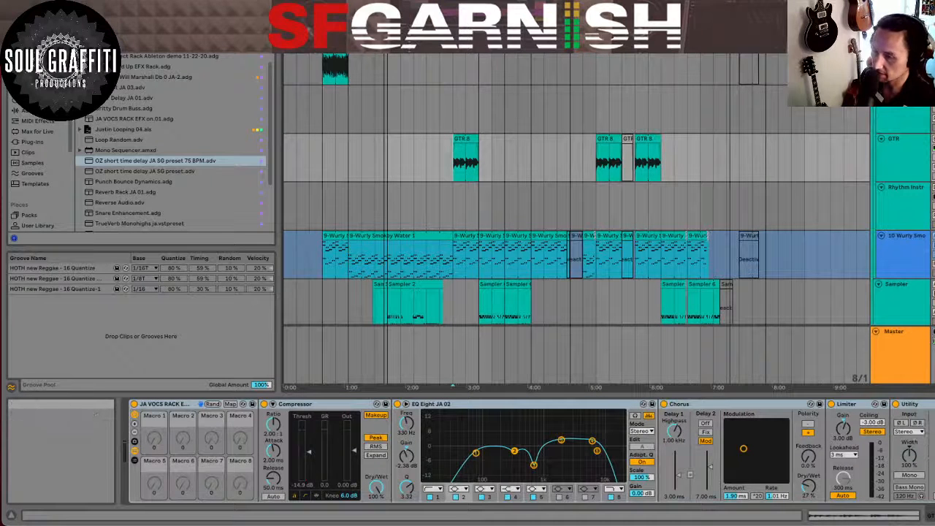
# Set the GTR 8 track's delay to 55.5 ms on both sides with 15 % feedback, and play it back
pyautogui.moveTo(928, 516); pyautogui.dragTo(934, 516)
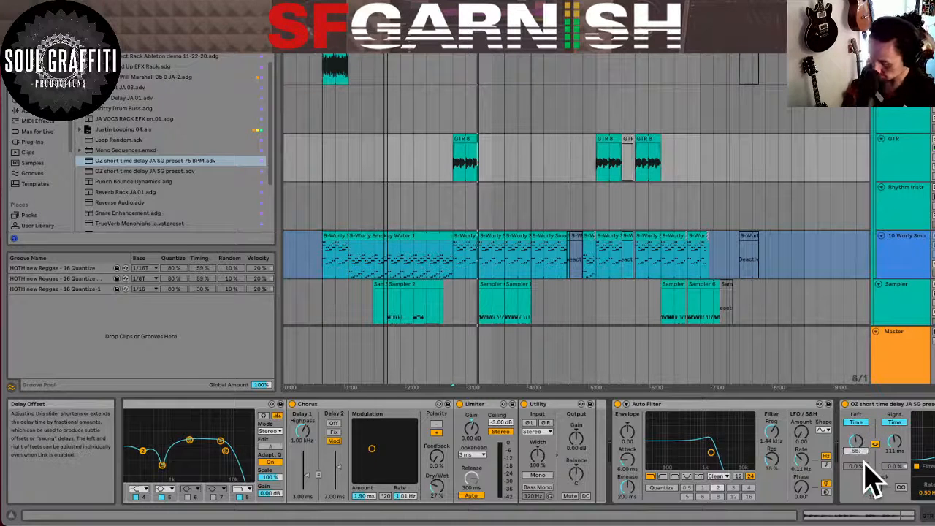
pyautogui.press('space')
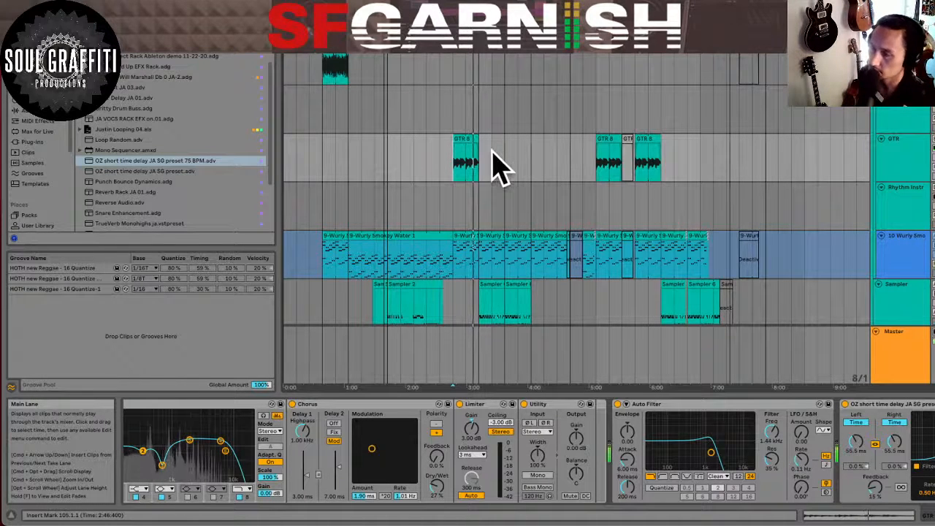
# Compare the effect chains and delay settings of the Voc 03 MM, voc 02 JA and GTR 8 tracks
pyautogui.scroll(-5, 491, 152)
pyautogui.scroll(-3, 494, 165)
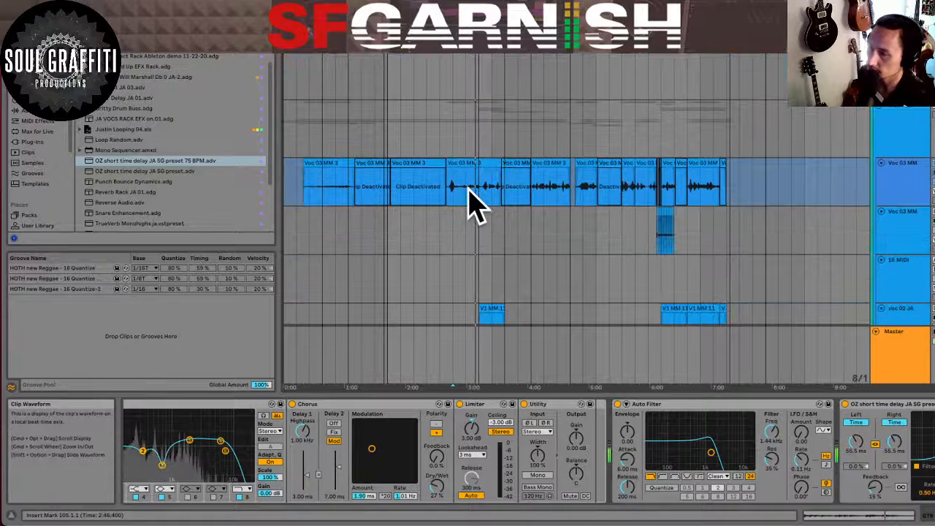
pyautogui.click(469, 189)
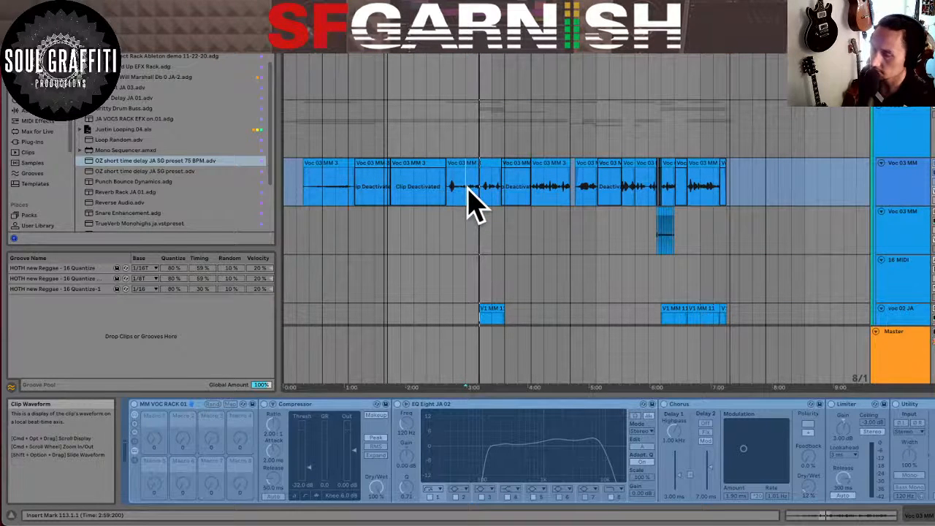
pyautogui.scroll(-3, 471, 201)
pyautogui.scroll(-2, 472, 204)
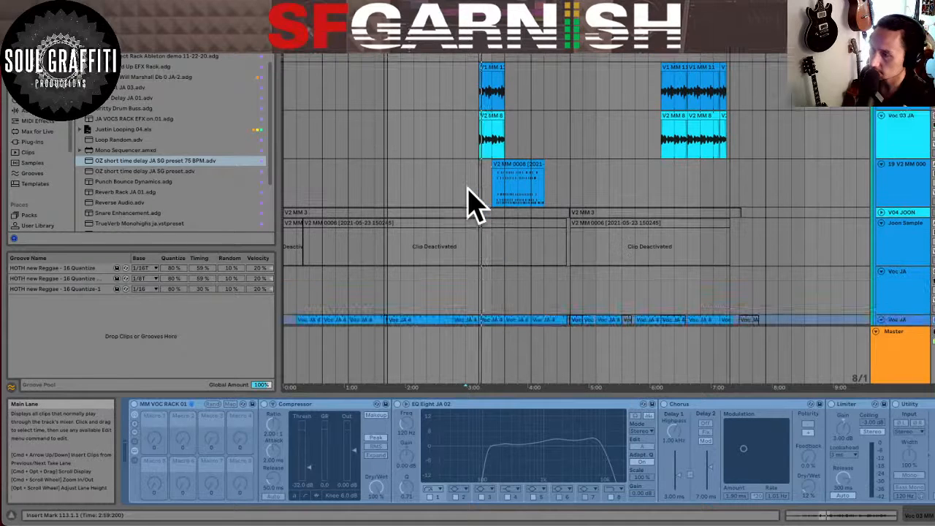
pyautogui.scroll(1, 471, 201)
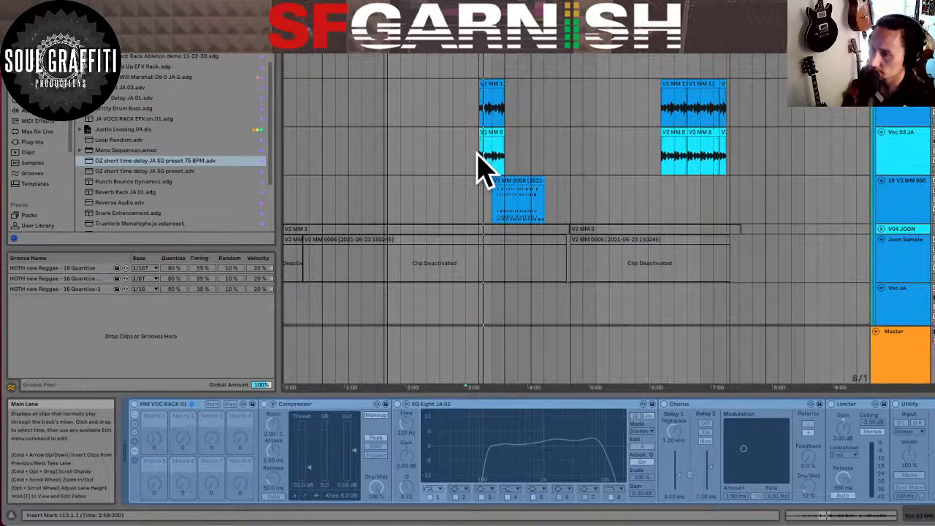
pyautogui.moveTo(491, 106); pyautogui.dragTo(491, 106)
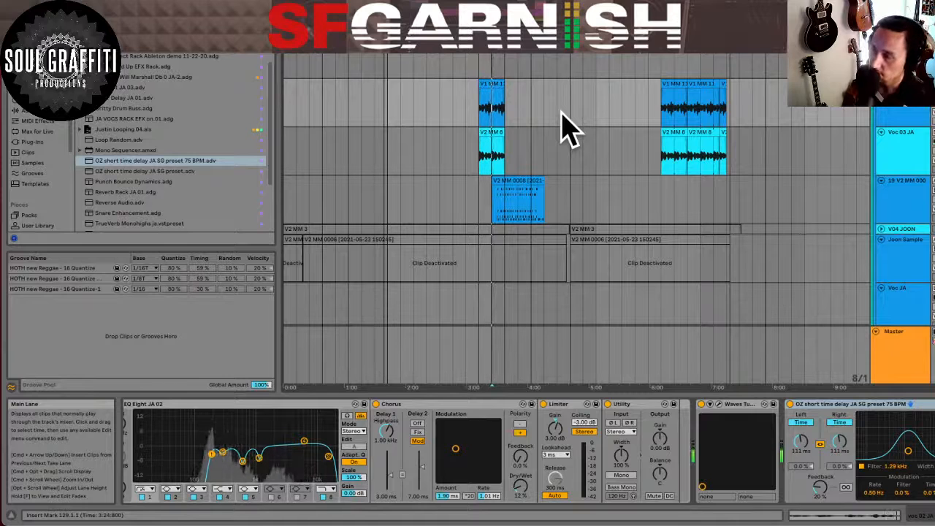
pyautogui.scroll(10, 563, 191)
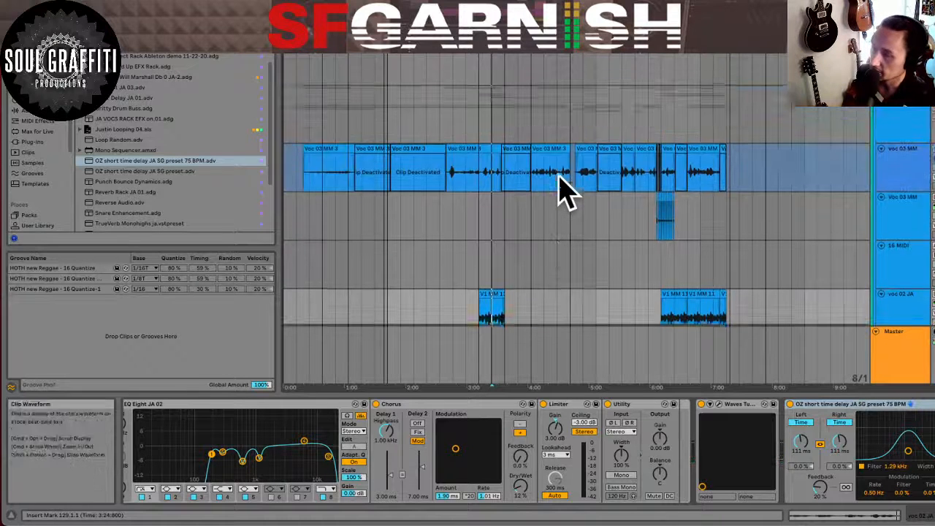
pyautogui.scroll(3, 563, 191)
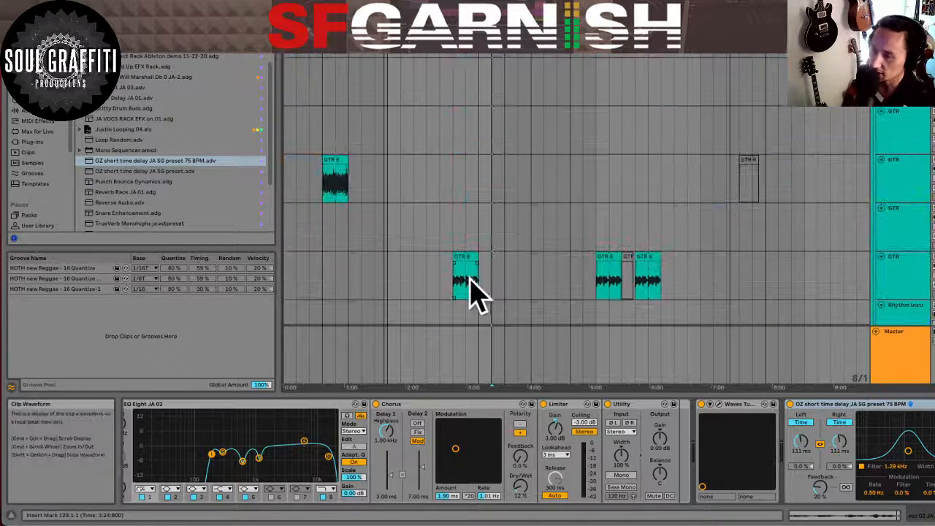
pyautogui.click(473, 291)
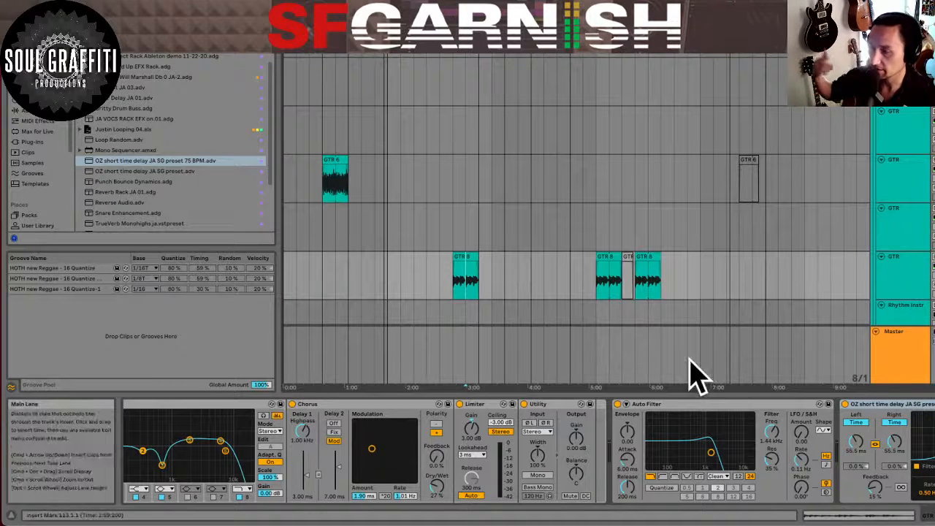
# Select the GTR 6 track, consult the tempo-to-delay-time chart in Chrome and switch back to Ableton Live
pyautogui.click(334, 192)
pyautogui.click(339, 208)
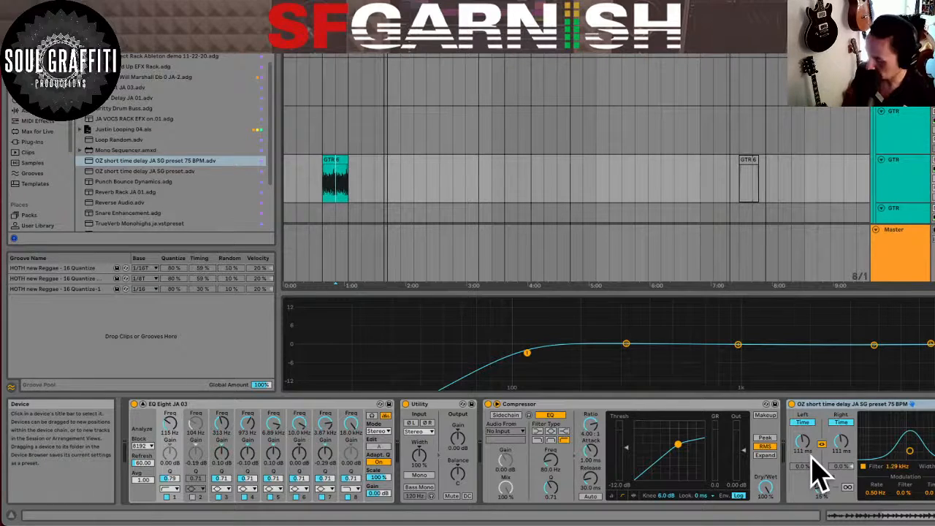
pyautogui.press('super+Tab')
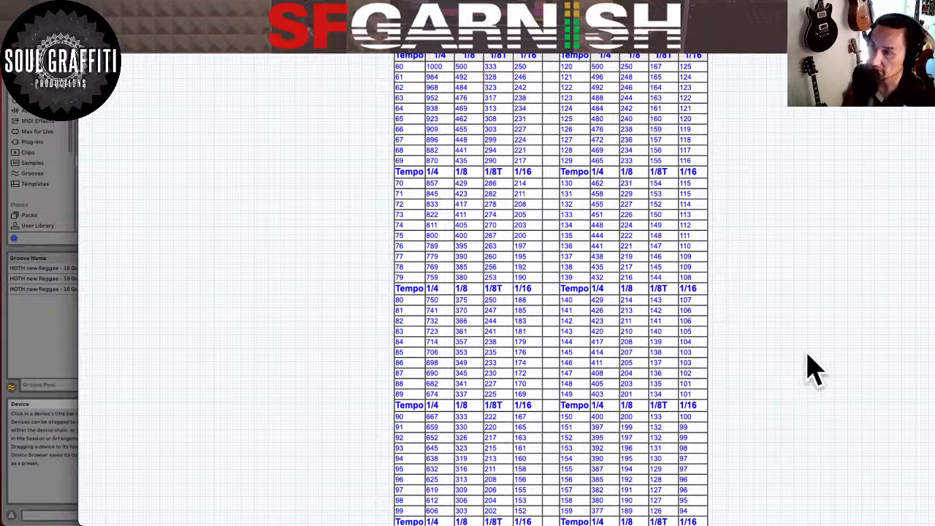
pyautogui.press('super+Tab')
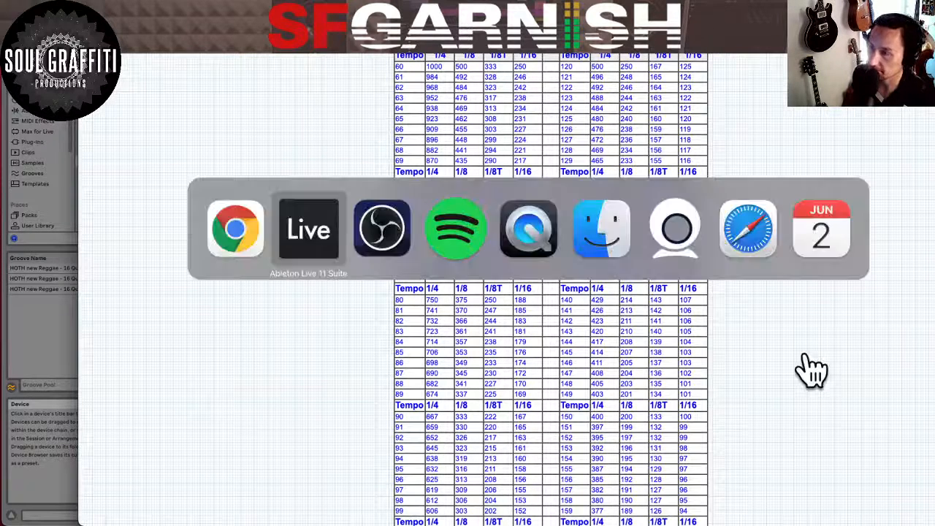